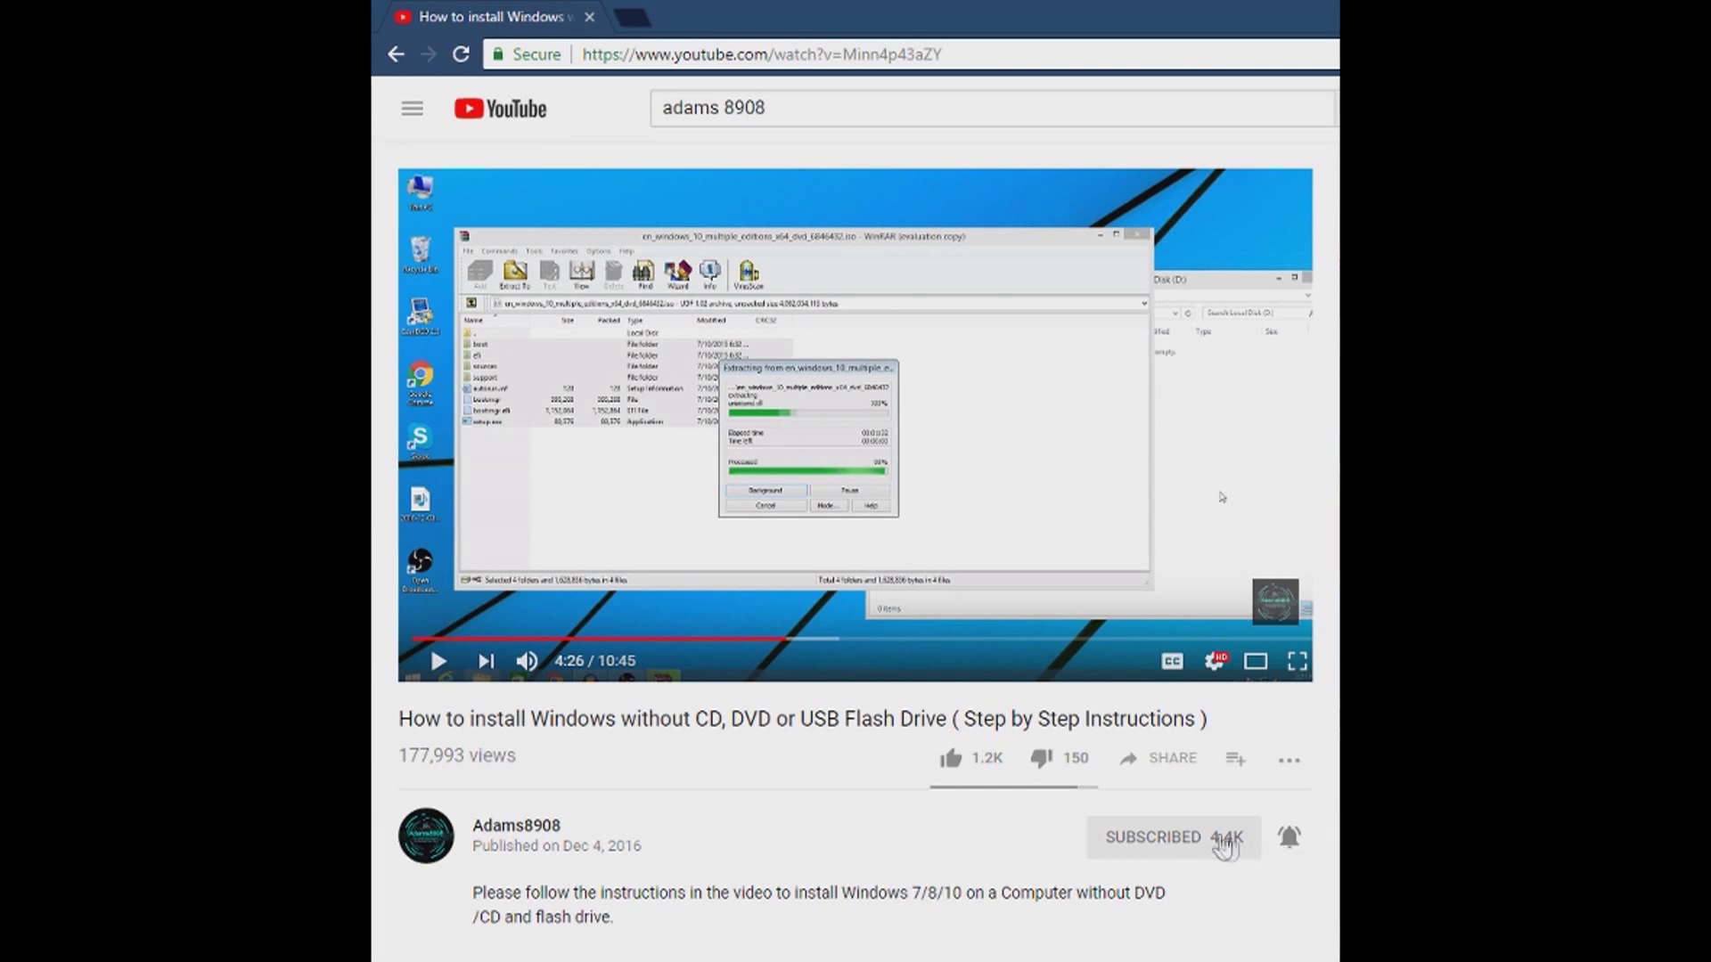
Step: Like the YouTube video about installing Windows without a CD, DVD or USB flash drive
{"action": "left_click", "coordinate": [983, 773]}
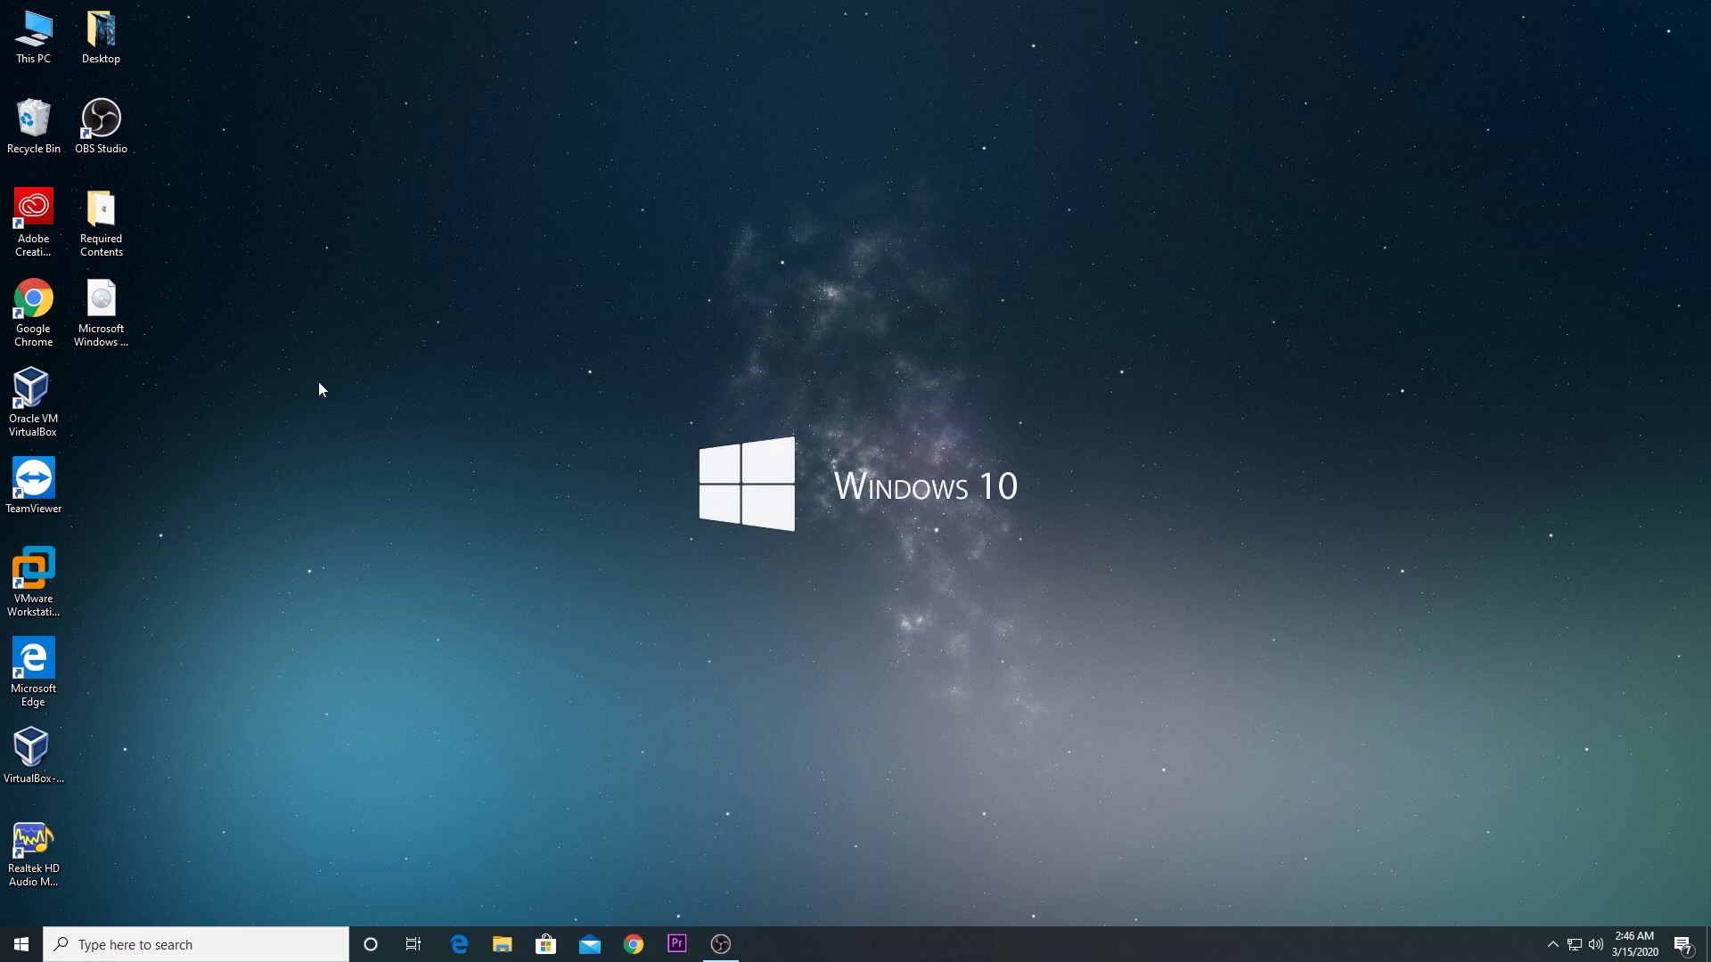
Step: View AIO_Boot_Extractor inside Required Contents, close the folder, and bring up This PC's options
{"action": "left_click", "coordinate": [106, 316]}
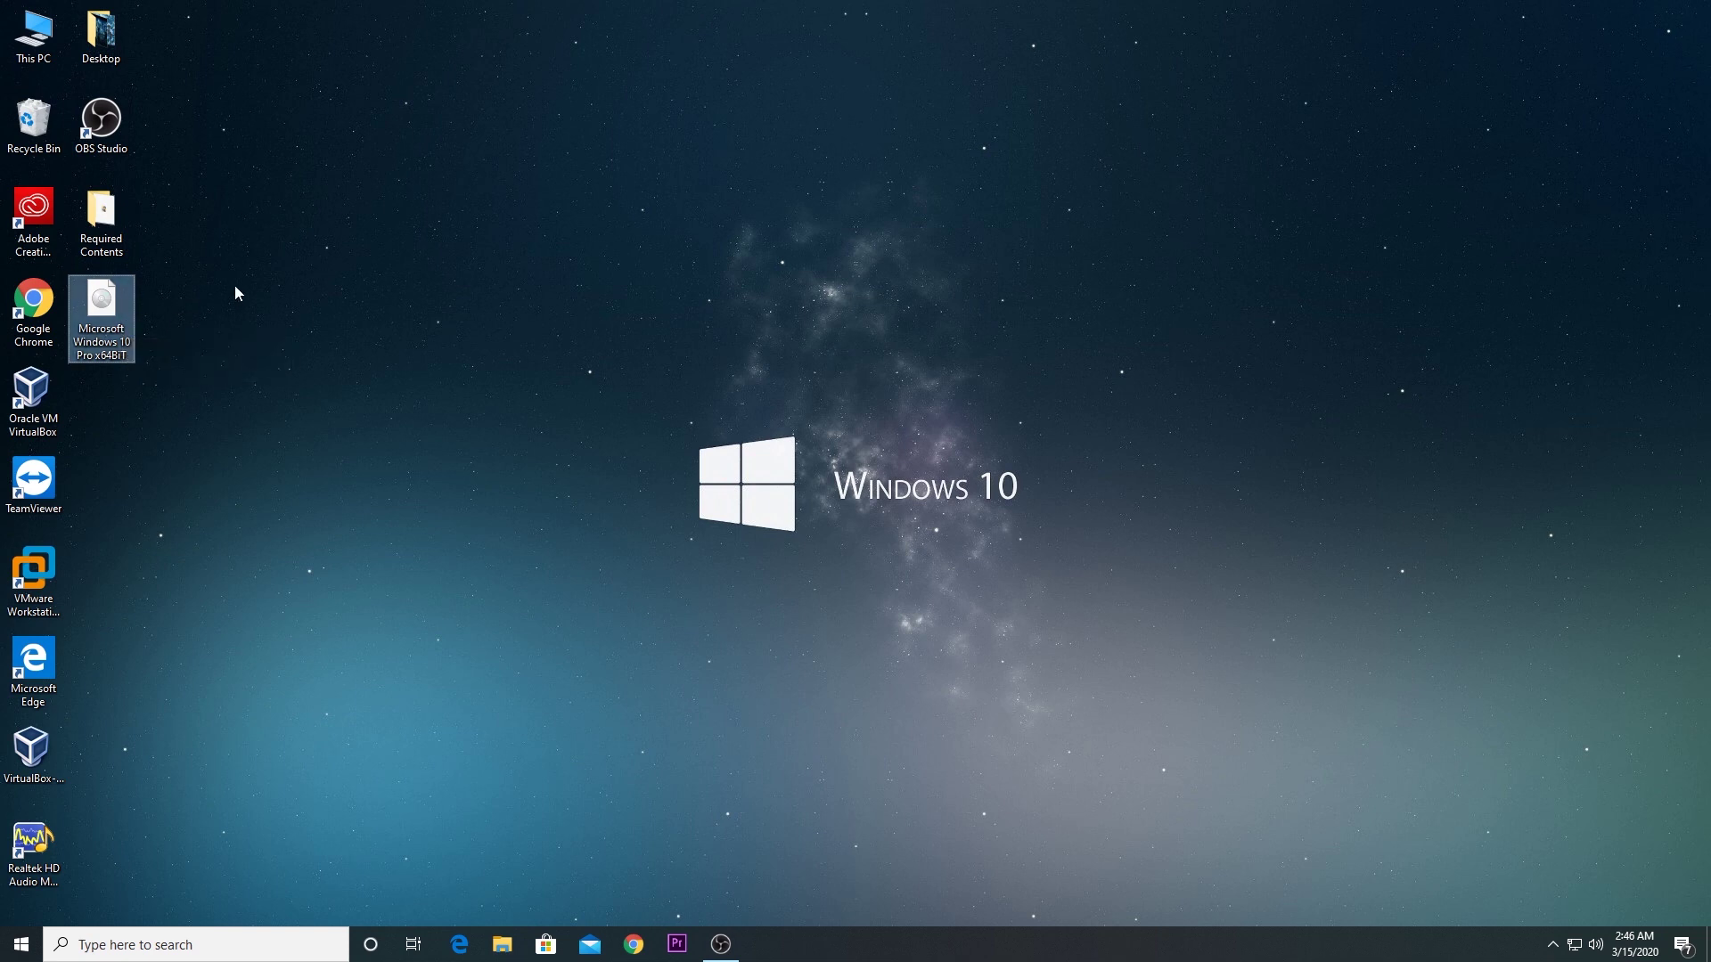
{"action": "double_click", "coordinate": [125, 223]}
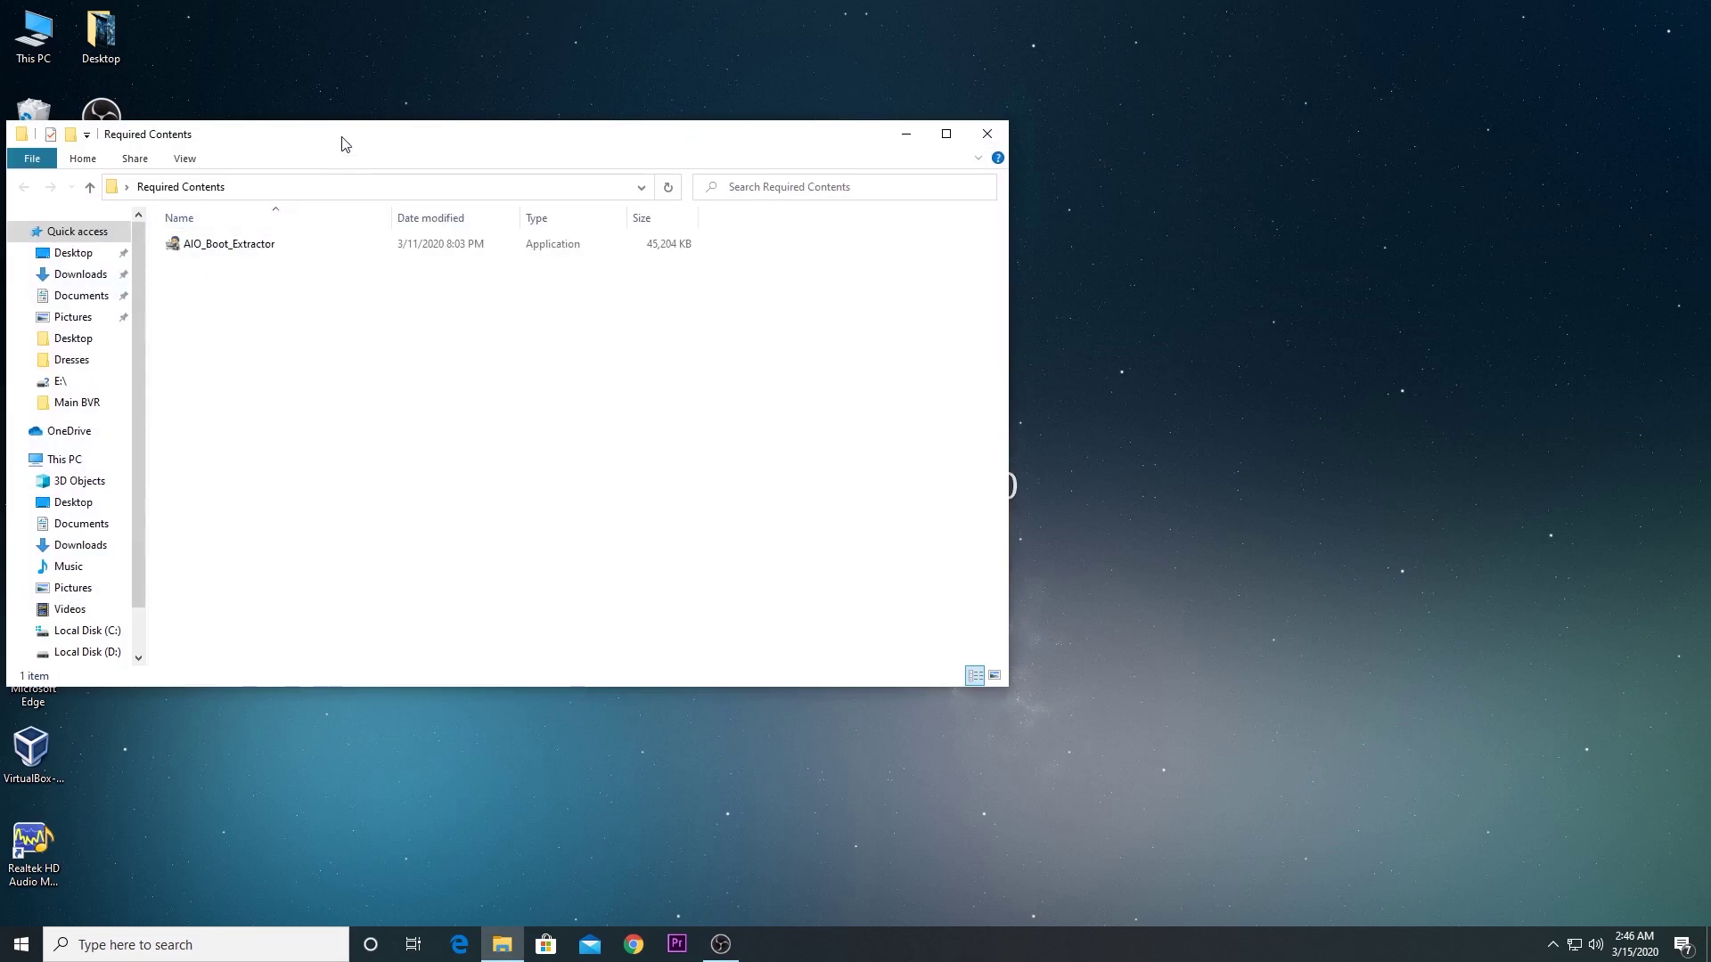
{"action": "left_click_drag", "start_coordinate": [341, 138], "coordinate": [573, 159]}
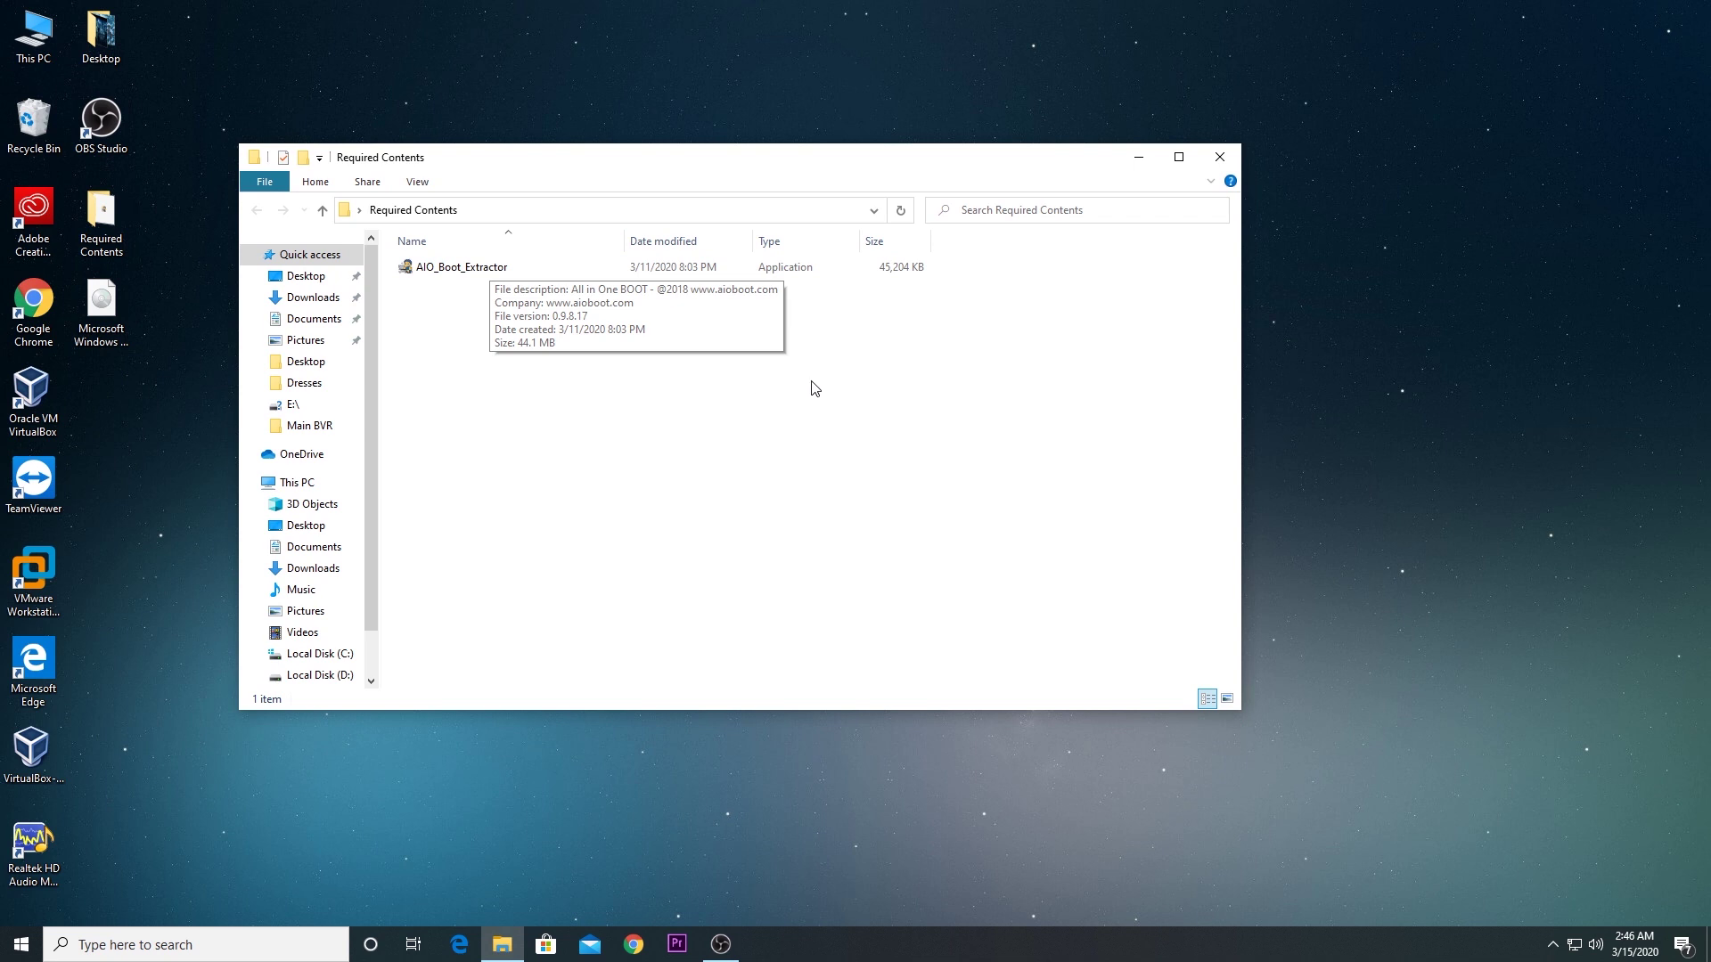
{"action": "left_click", "coordinate": [1222, 161]}
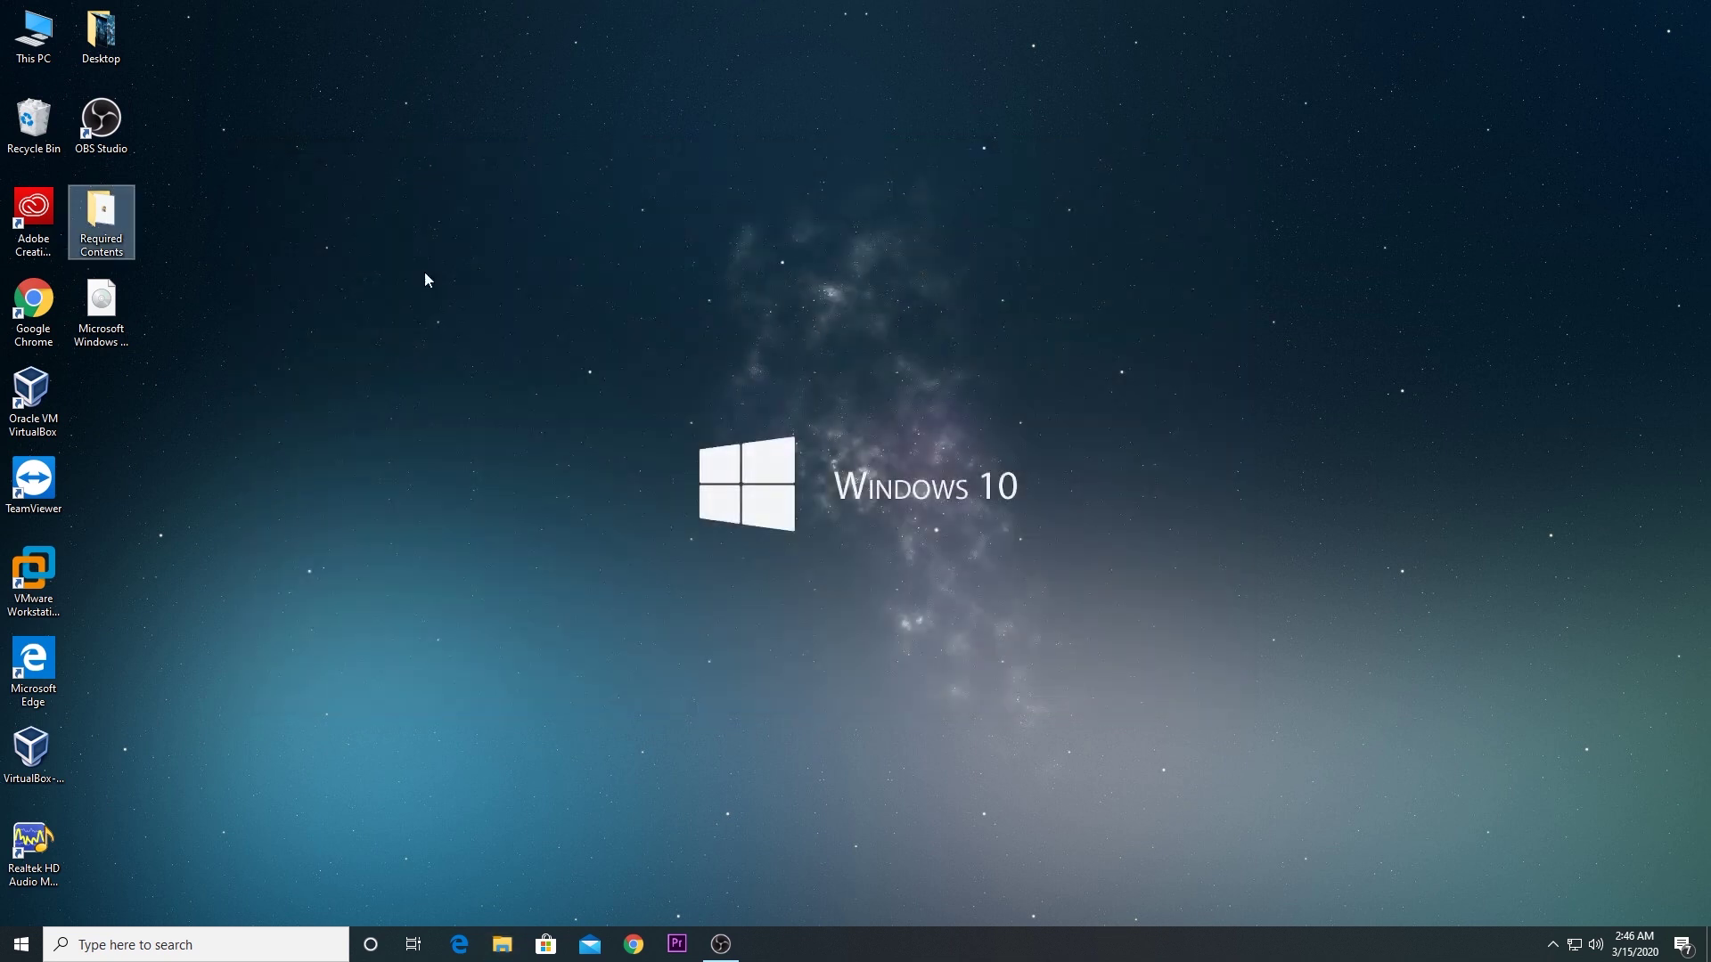
{"action": "right_click", "coordinate": [28, 48]}
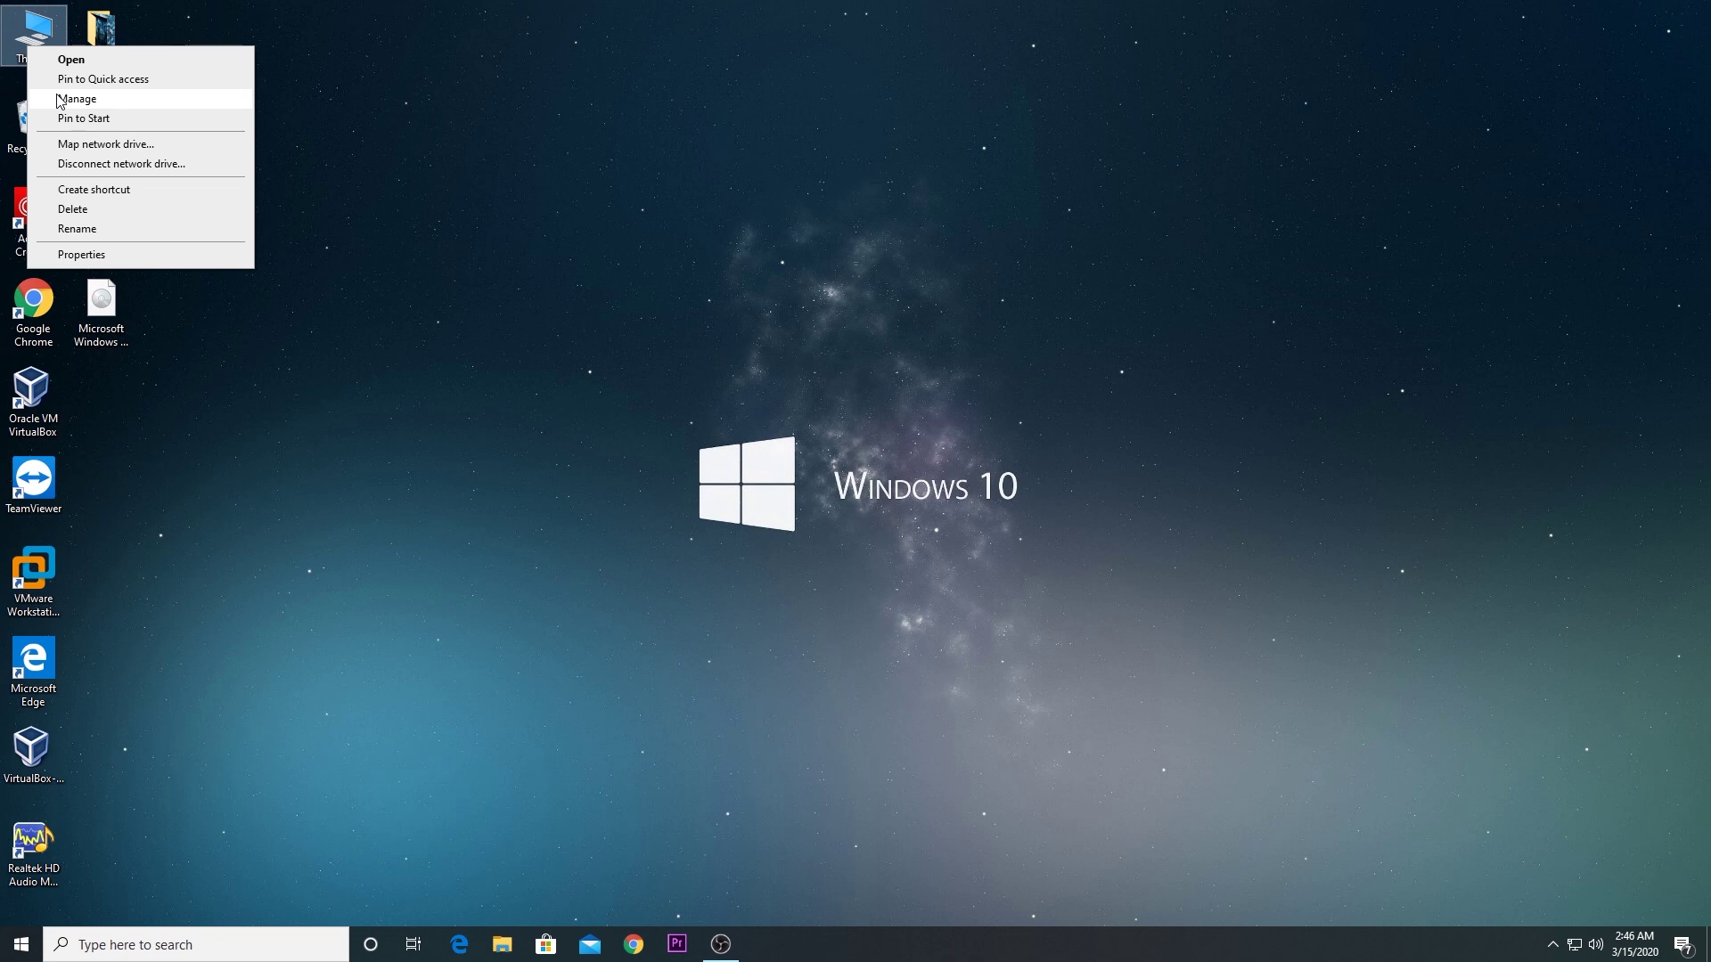
Step: Open Disk Management in Computer Management from This PC's Manage option
{"action": "left_click", "coordinate": [322, 141]}
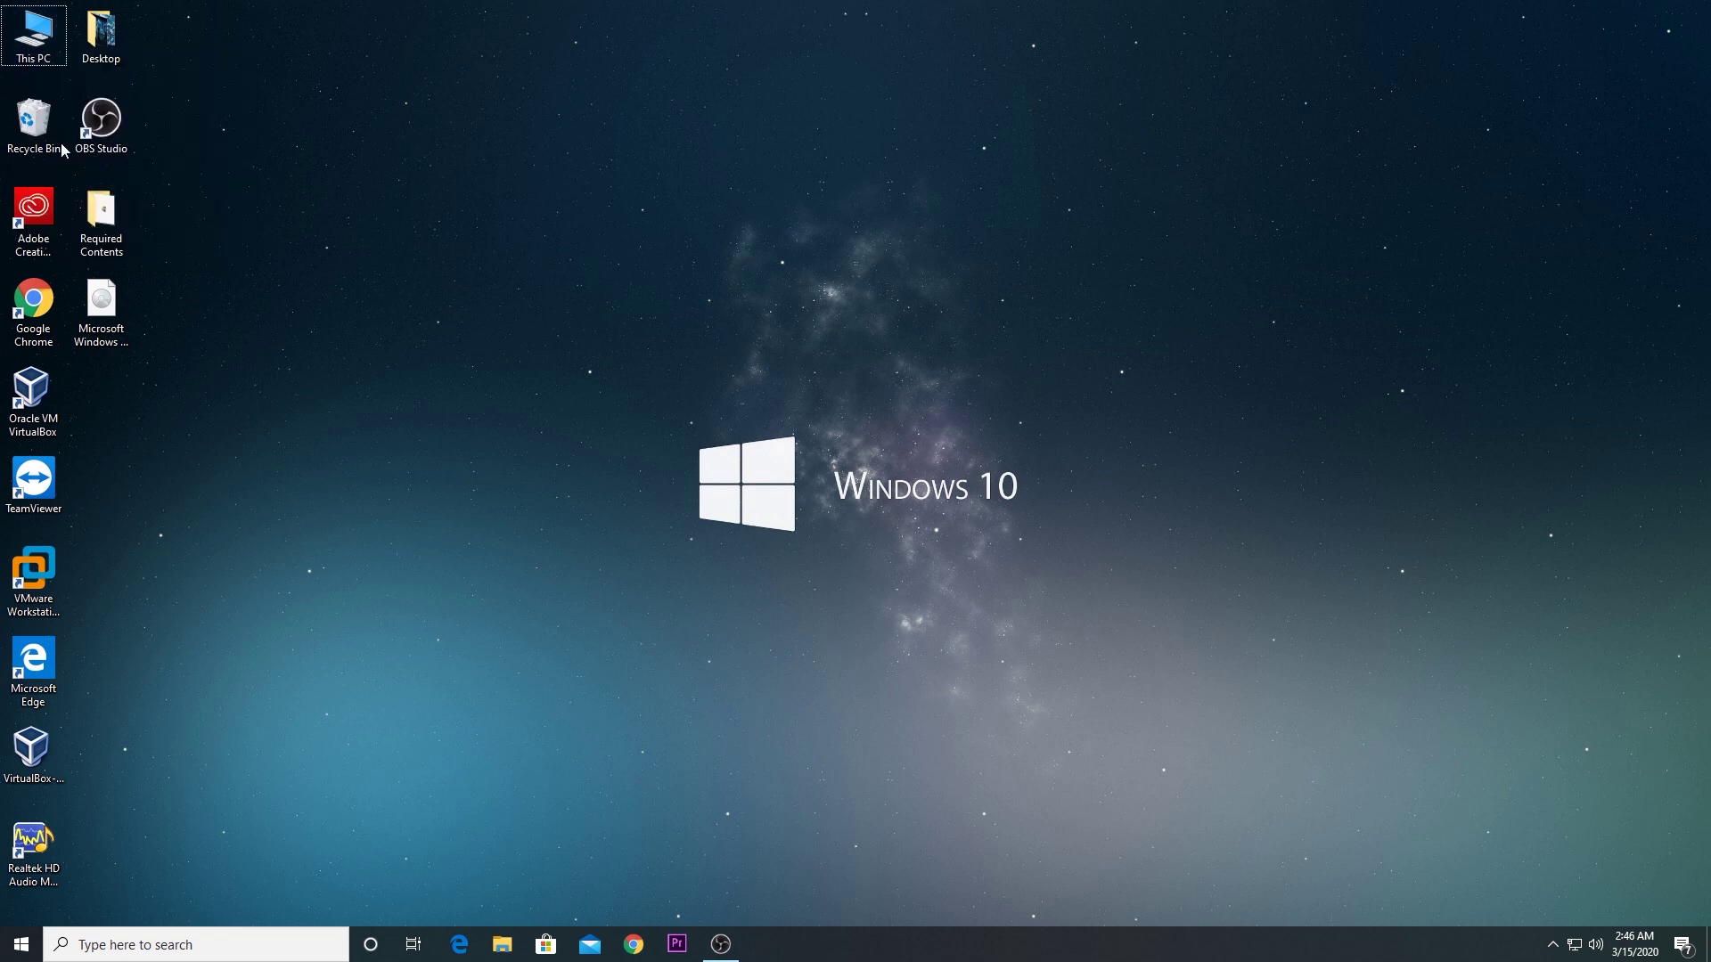
{"action": "right_click", "coordinate": [34, 45]}
{"action": "left_click", "coordinate": [55, 96]}
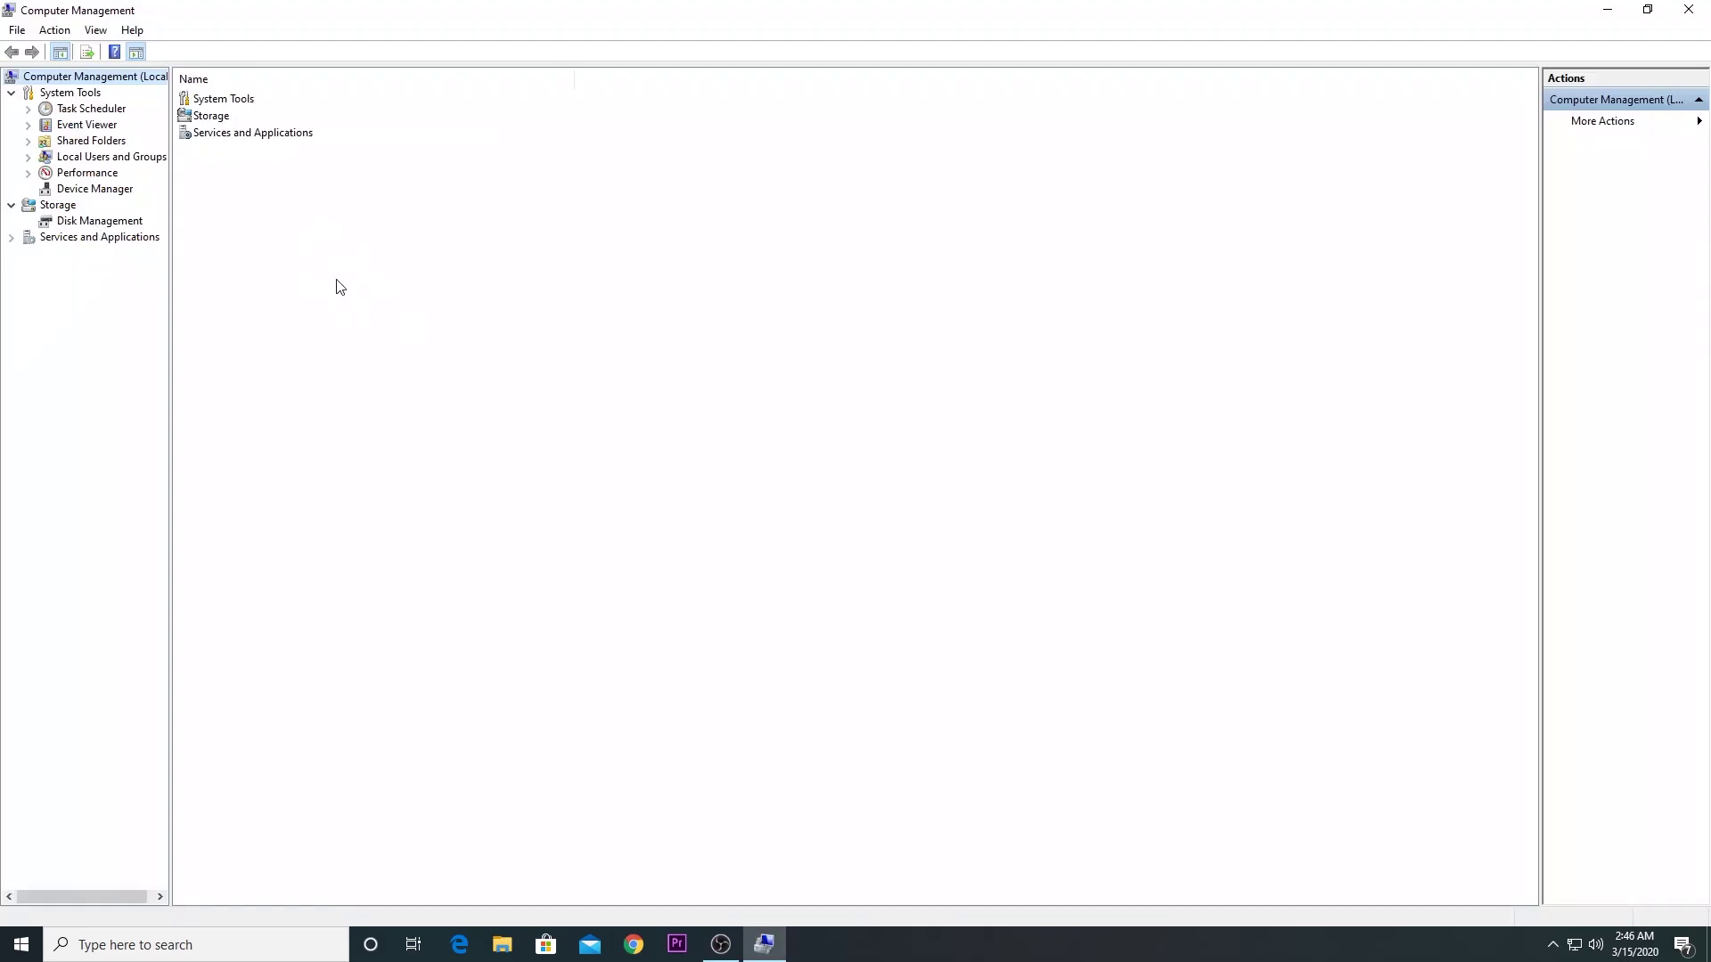
{"action": "left_click", "coordinate": [98, 223]}
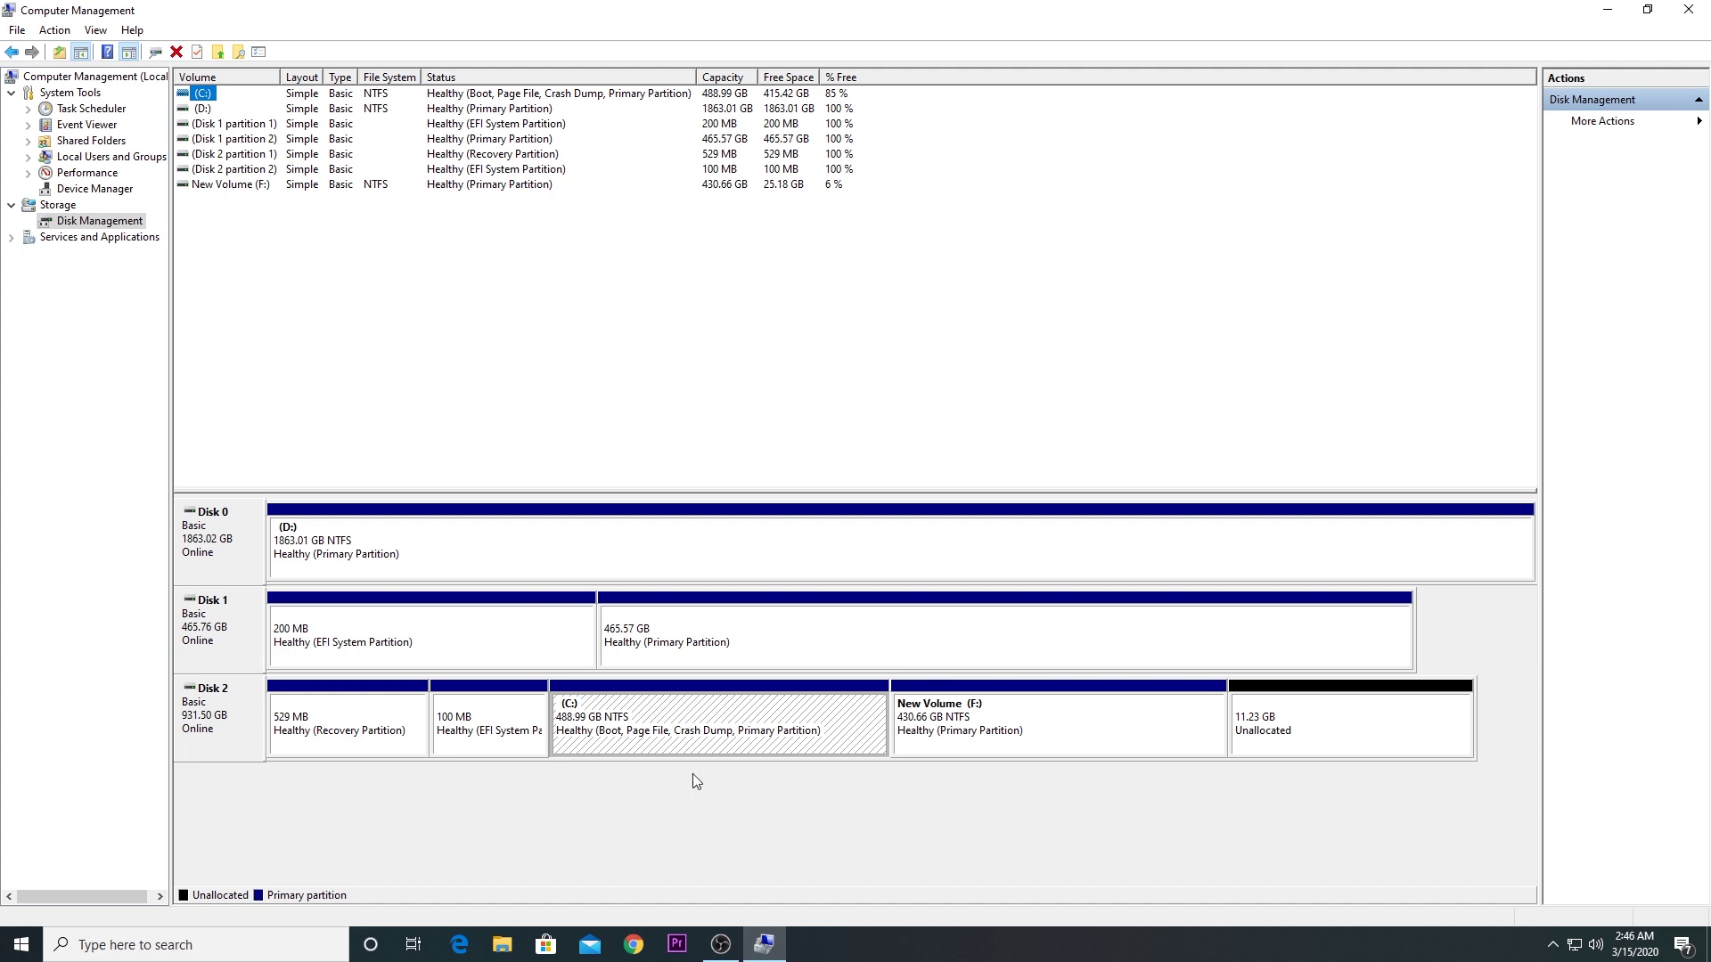
Step: Check C:'s Shrink Volume space (425338 MB) and cancel without shrinking
{"action": "right_click", "coordinate": [701, 726]}
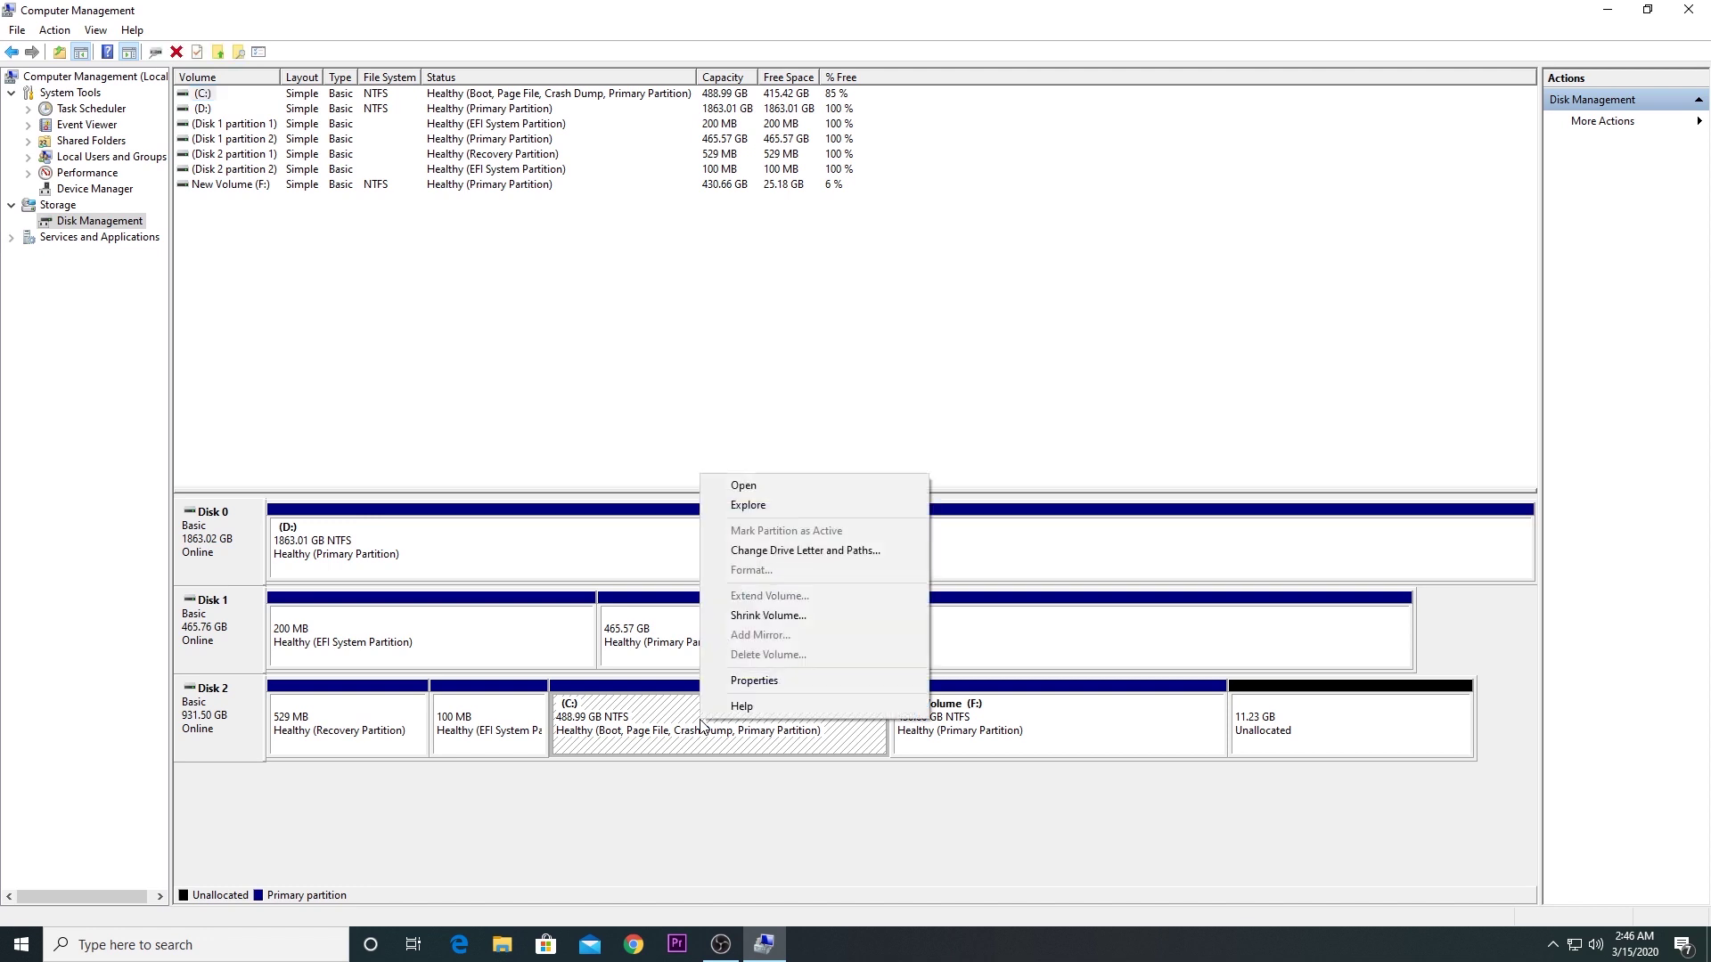
{"action": "left_click", "coordinate": [759, 616]}
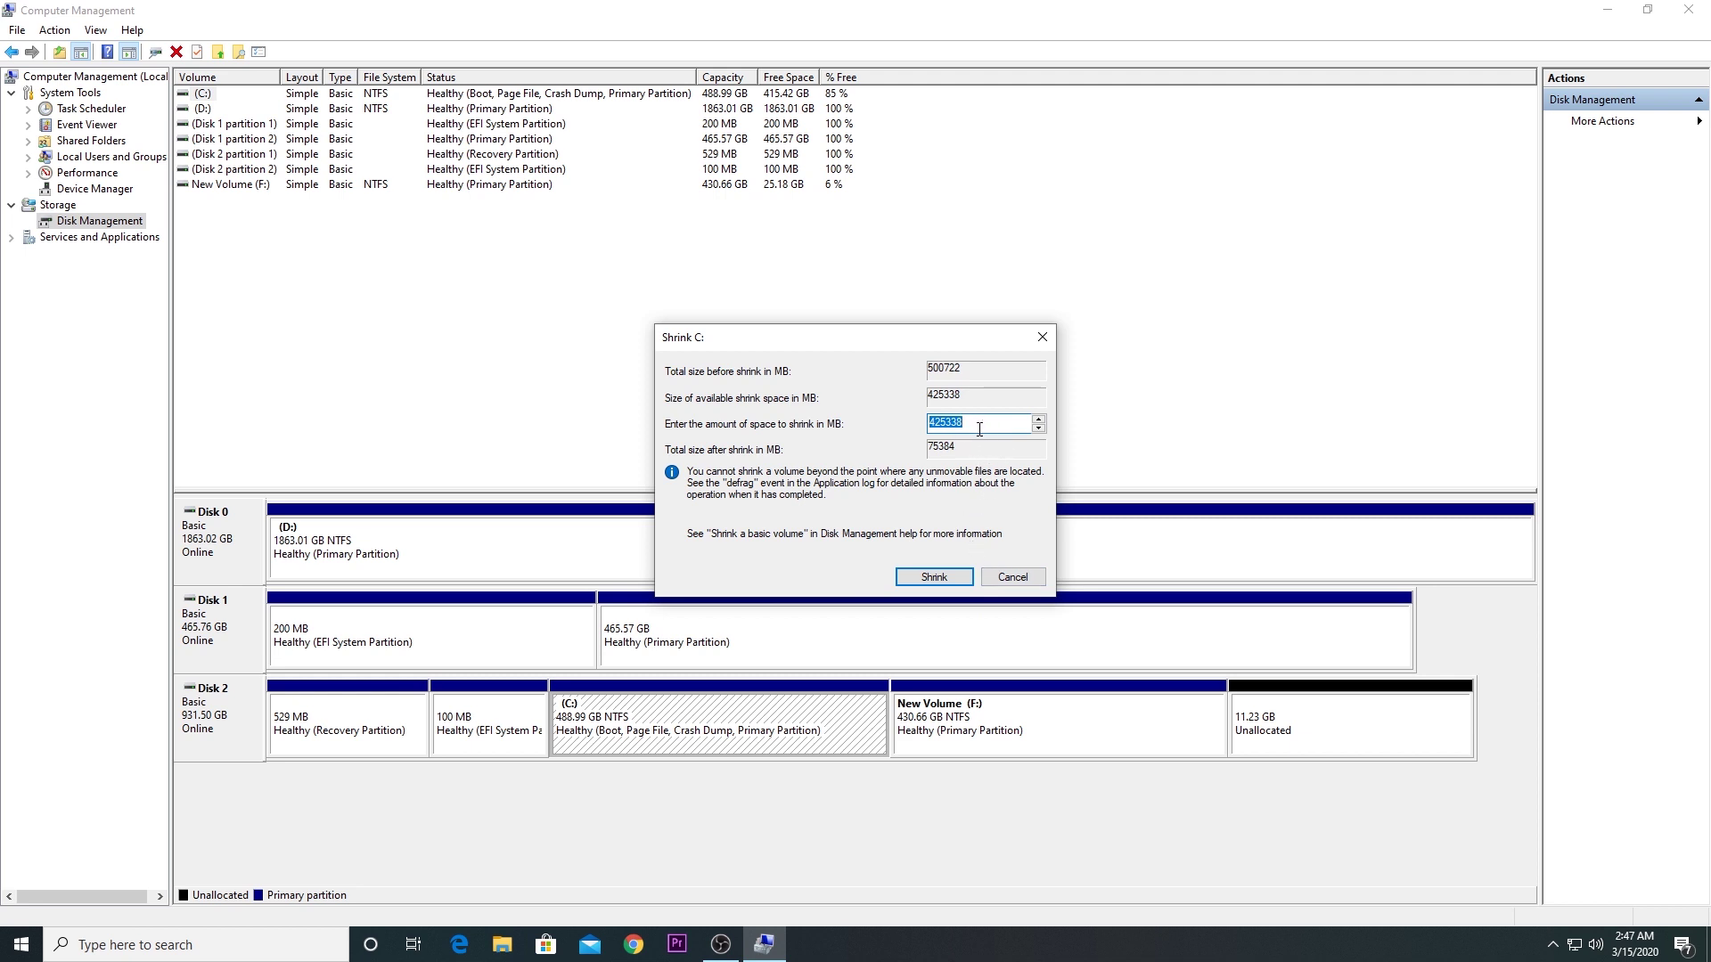
{"action": "left_click", "coordinate": [1010, 579]}
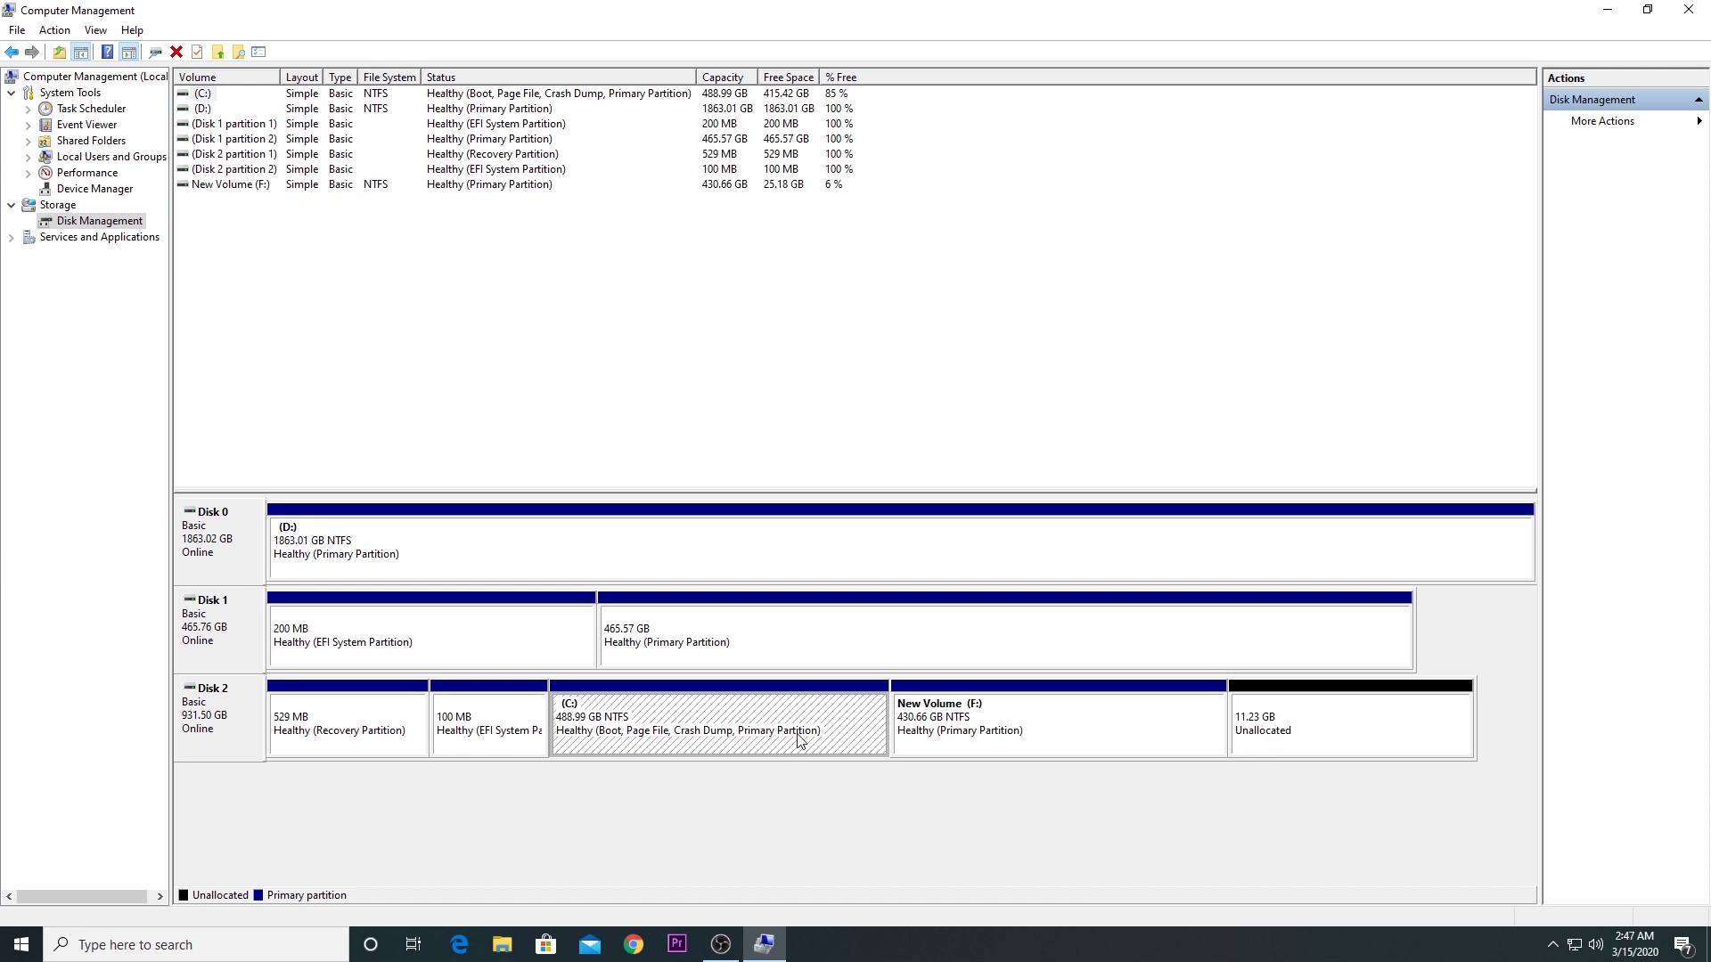
Step: Start a New Simple Volume on the 11.23 GB unallocated space, keeping 11501 MB and drive letter E
{"action": "right_click", "coordinate": [1288, 726]}
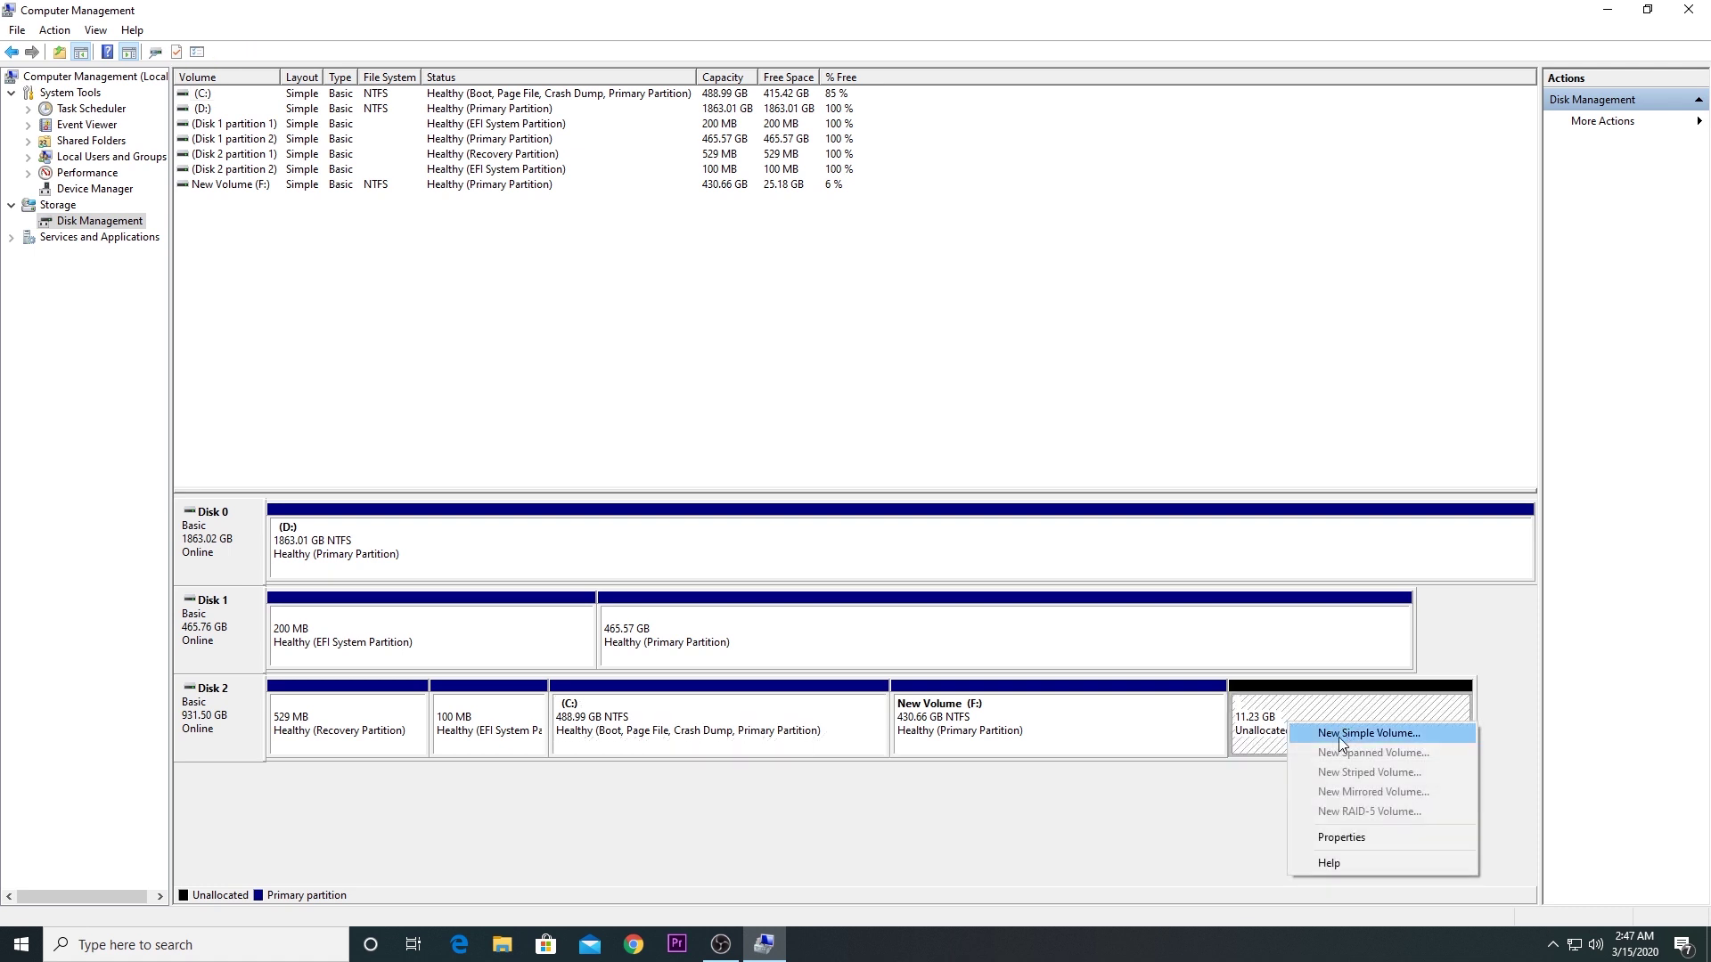
{"action": "left_click", "coordinate": [1327, 735]}
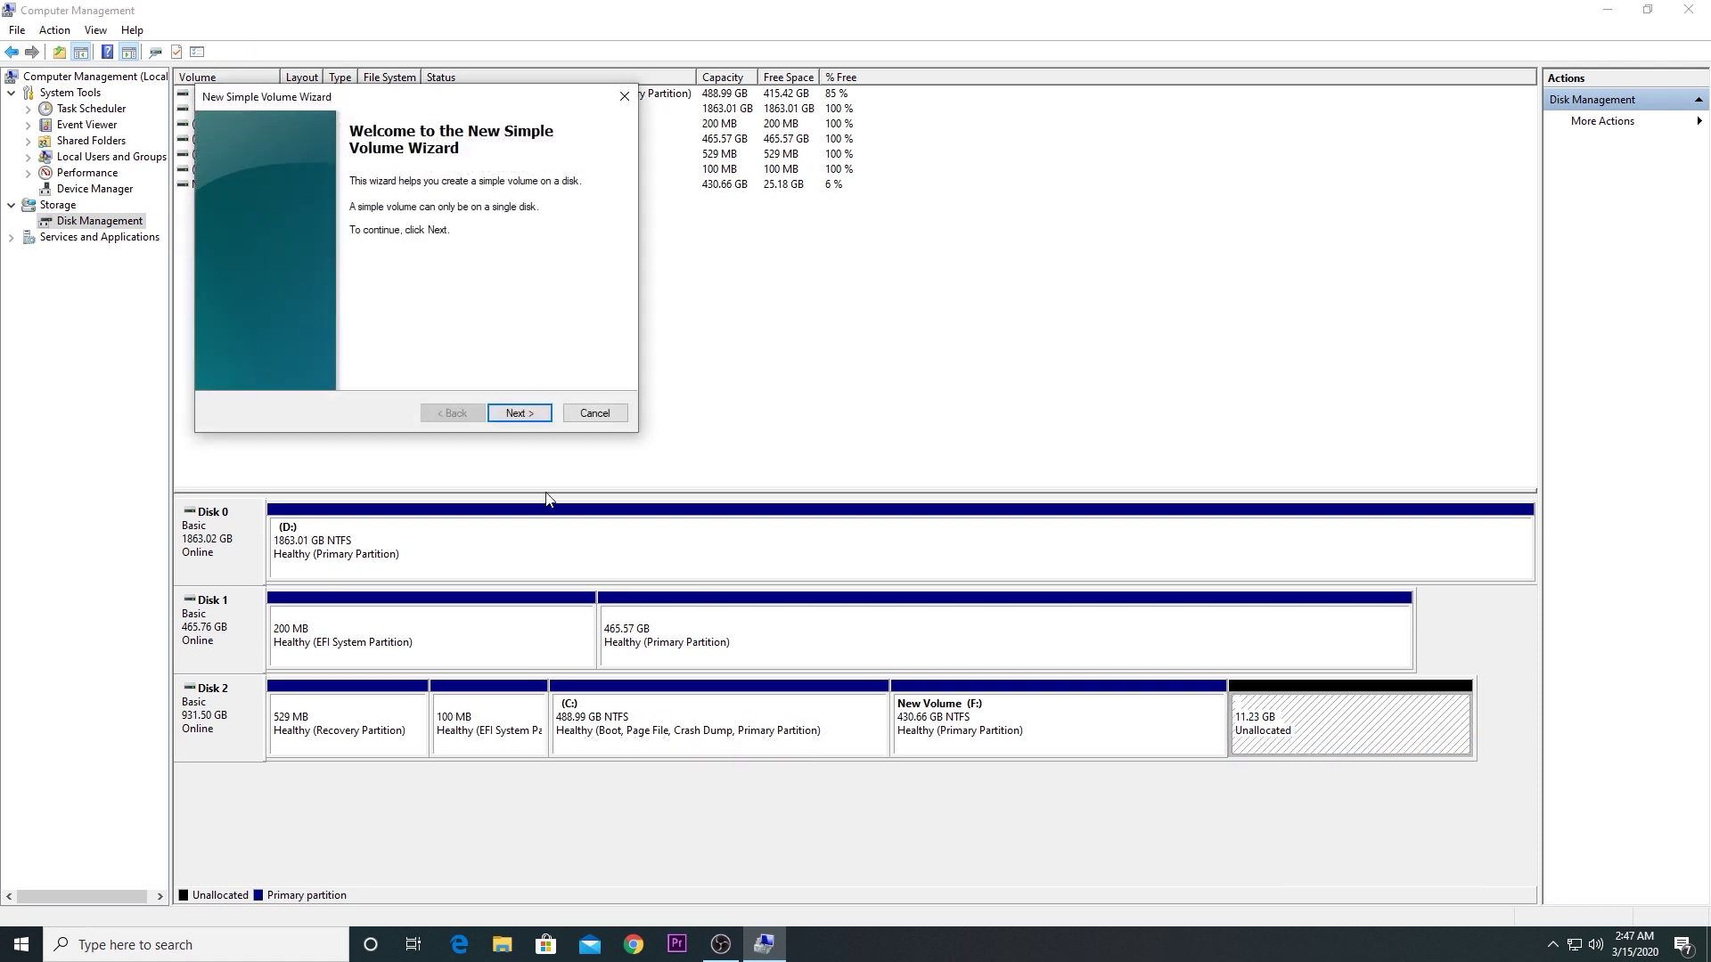
{"action": "left_click", "coordinate": [536, 414]}
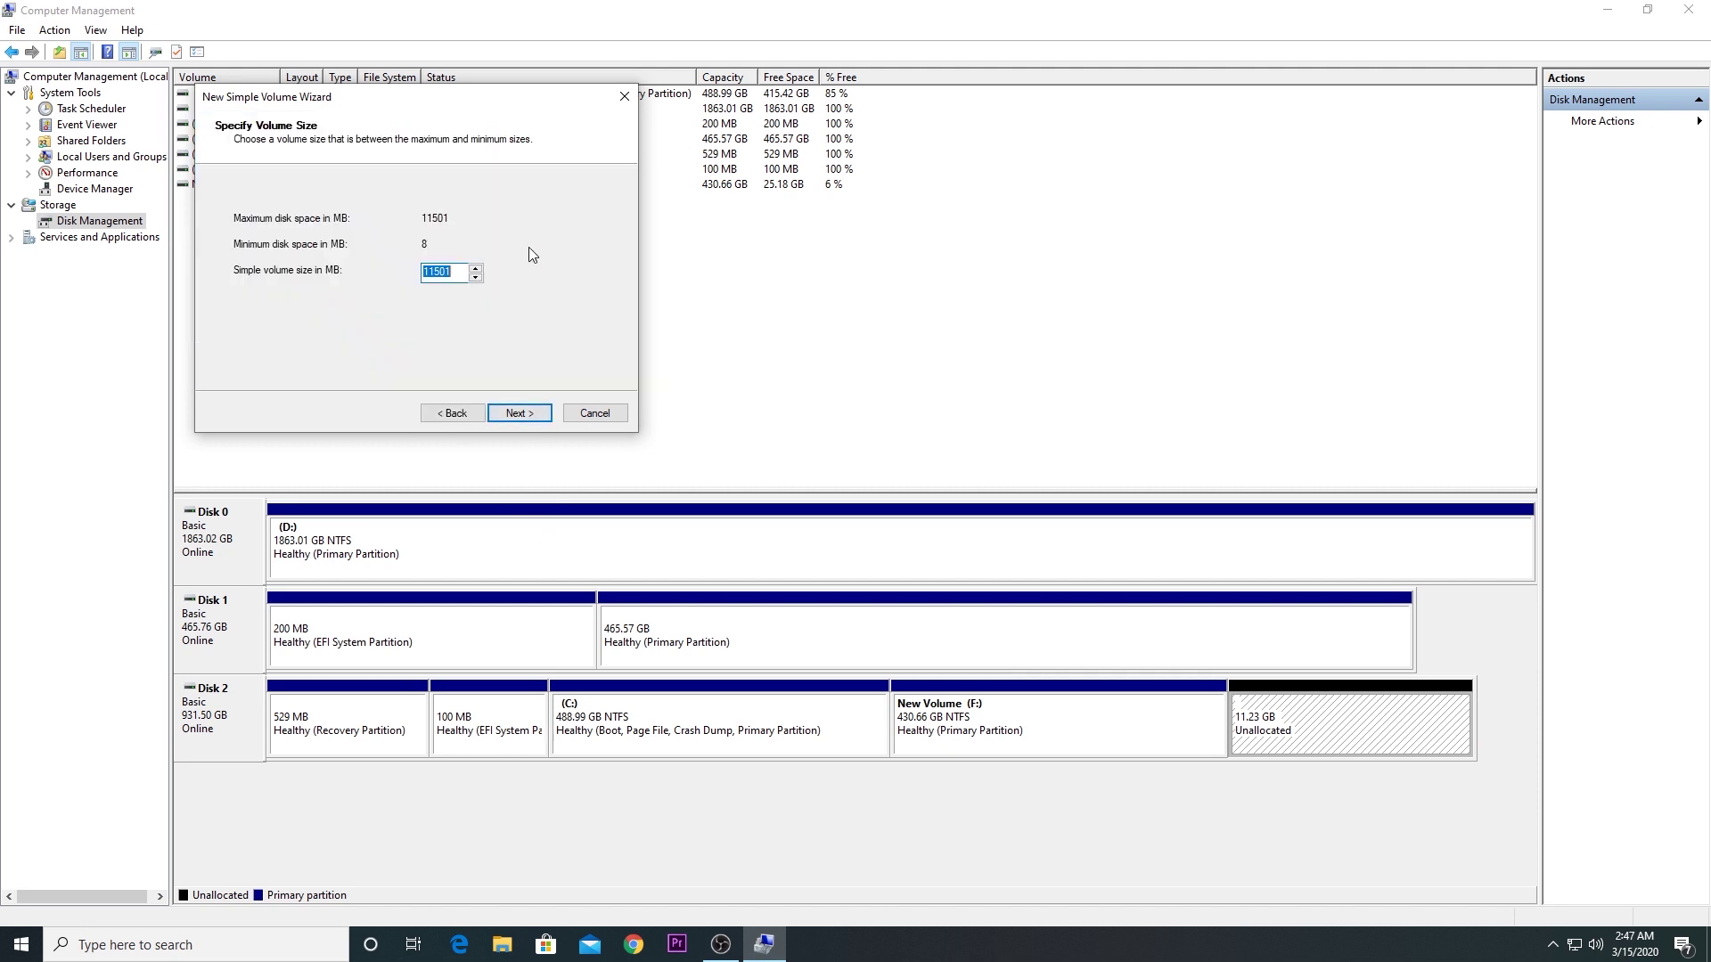
{"action": "left_click", "coordinate": [513, 416]}
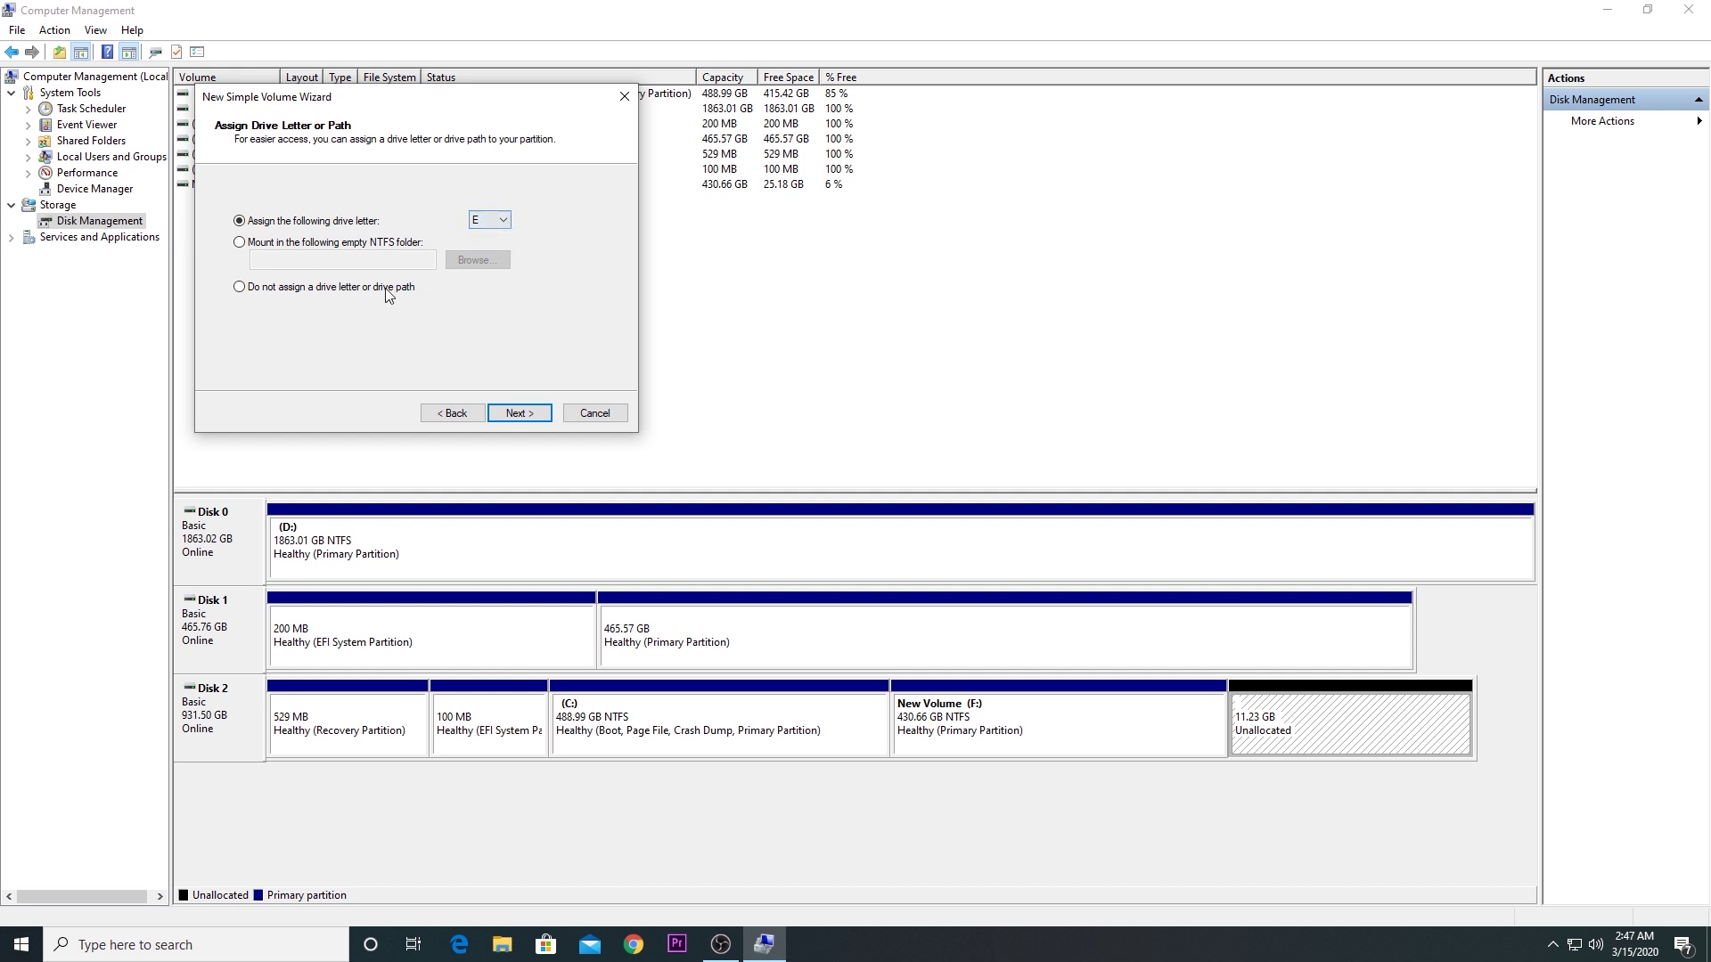
{"action": "left_click", "coordinate": [521, 416]}
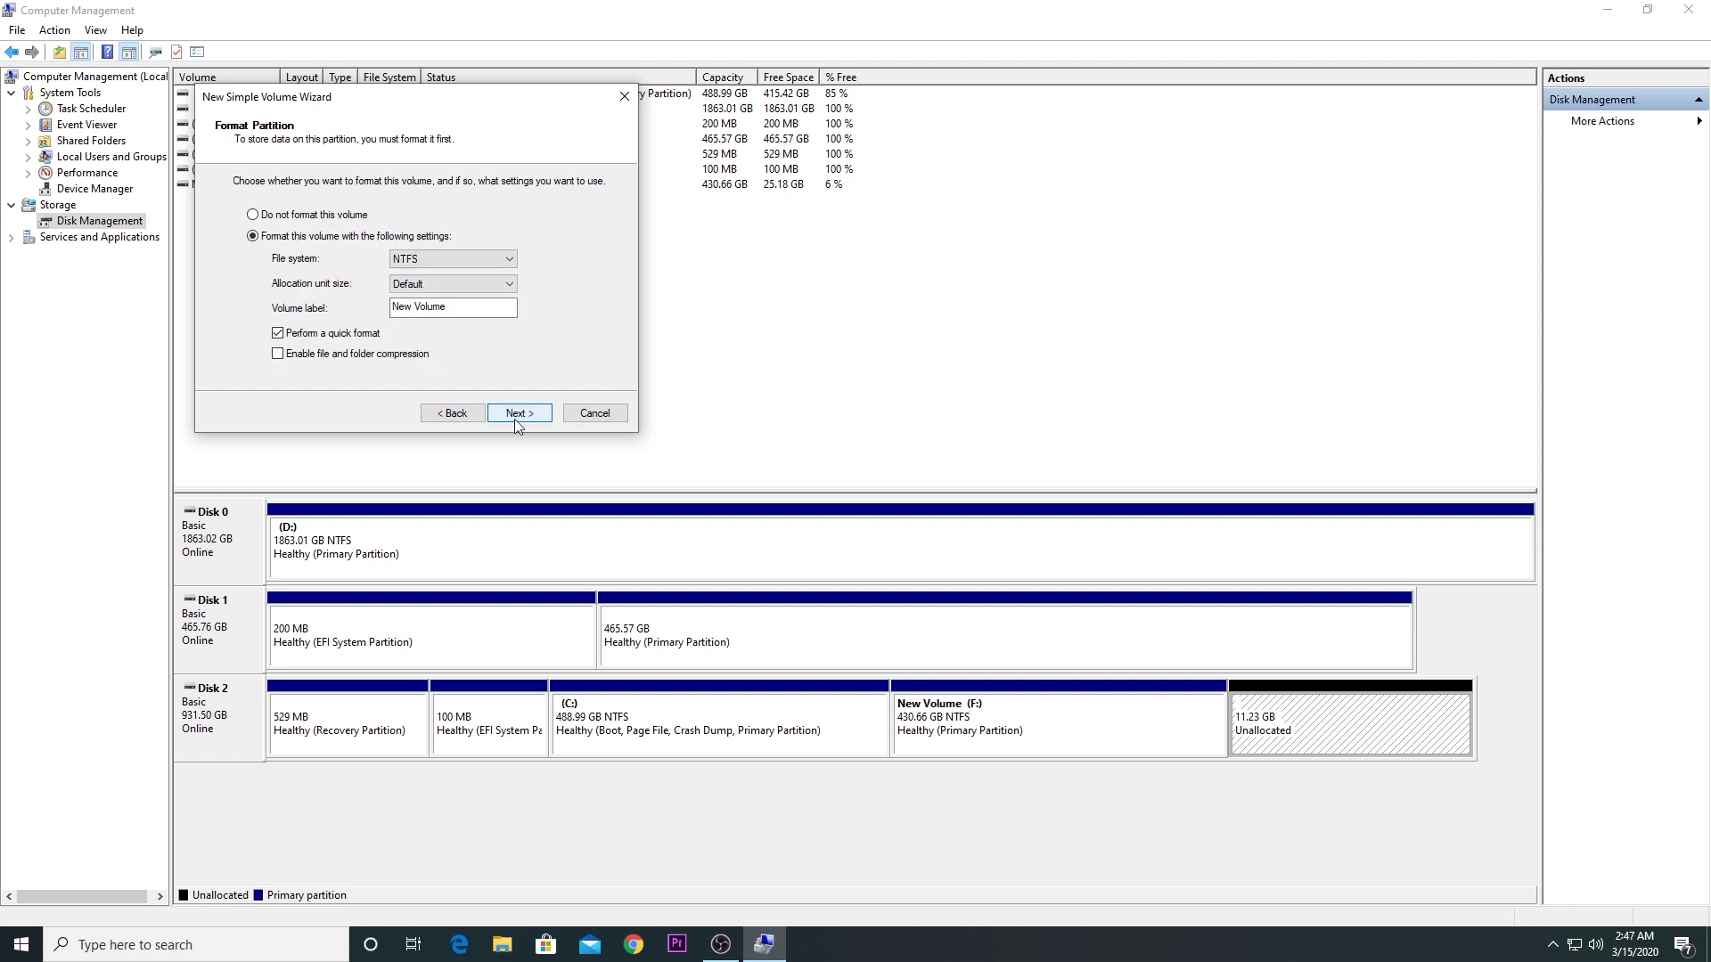
Step: Label the NTFS volume 'Network Boot Partition' and finish the wizard
{"action": "left_click_drag", "start_coordinate": [498, 307], "coordinate": [178, 303]}
{"action": "key", "text": "BackSpace"}
{"action": "type", "text": "Network Boot Partition"}
{"action": "left_click", "coordinate": [517, 413]}
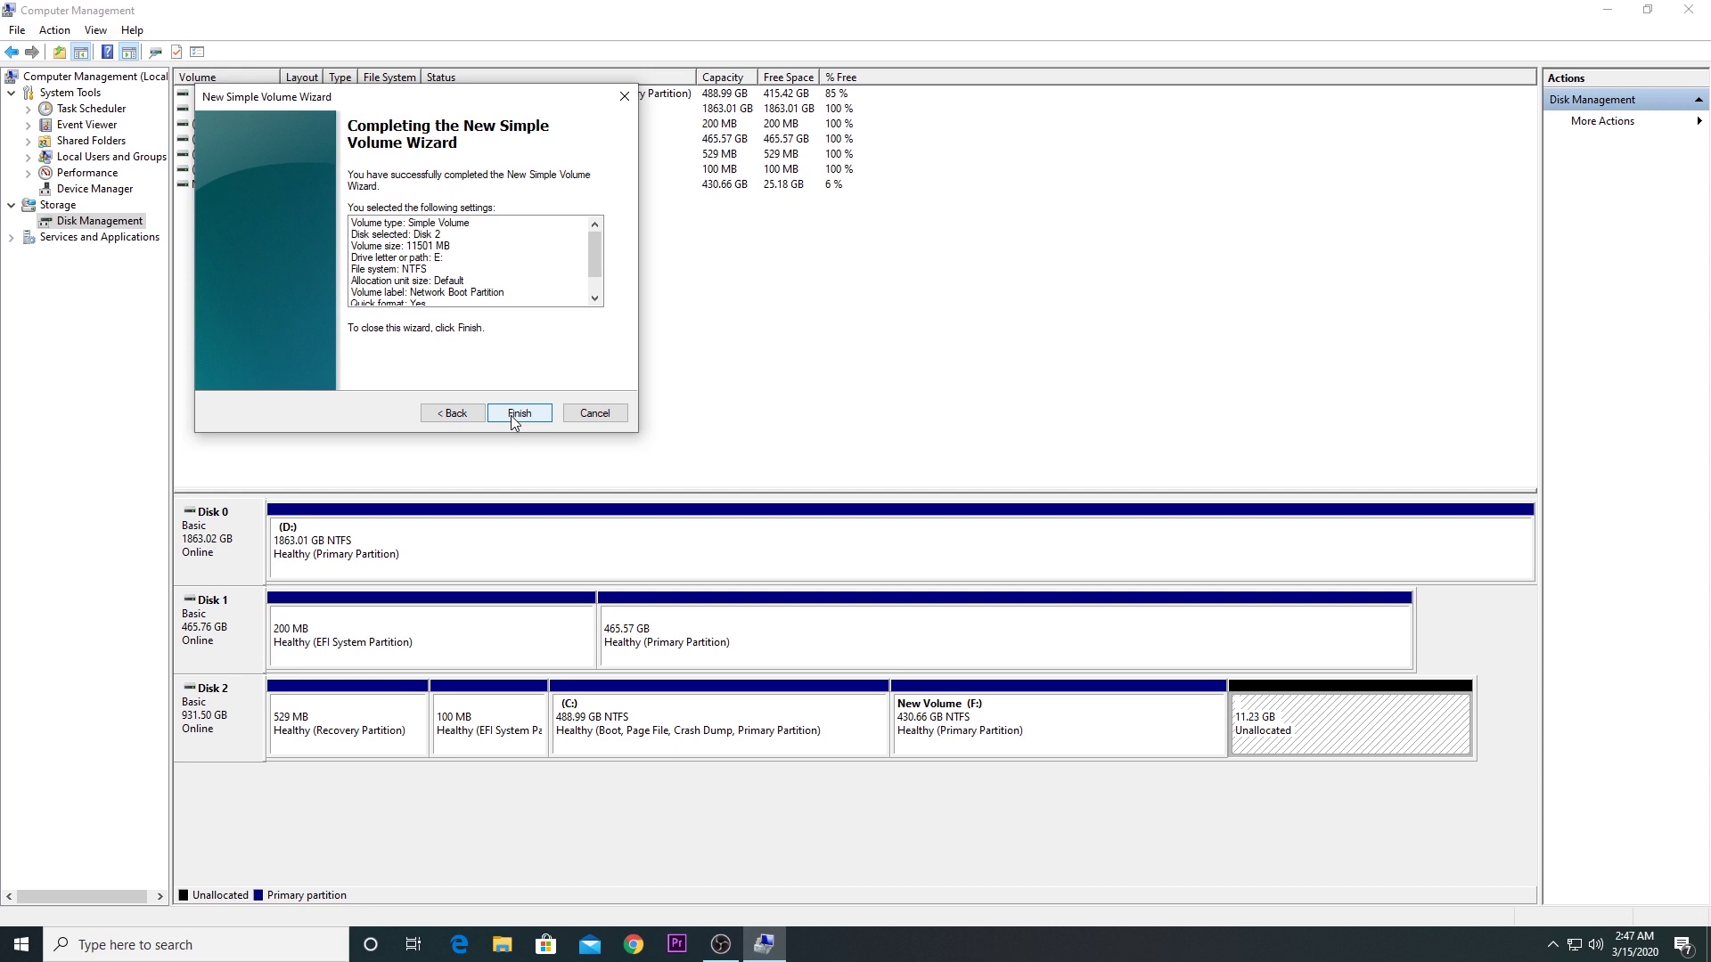
{"action": "left_click", "coordinate": [517, 413]}
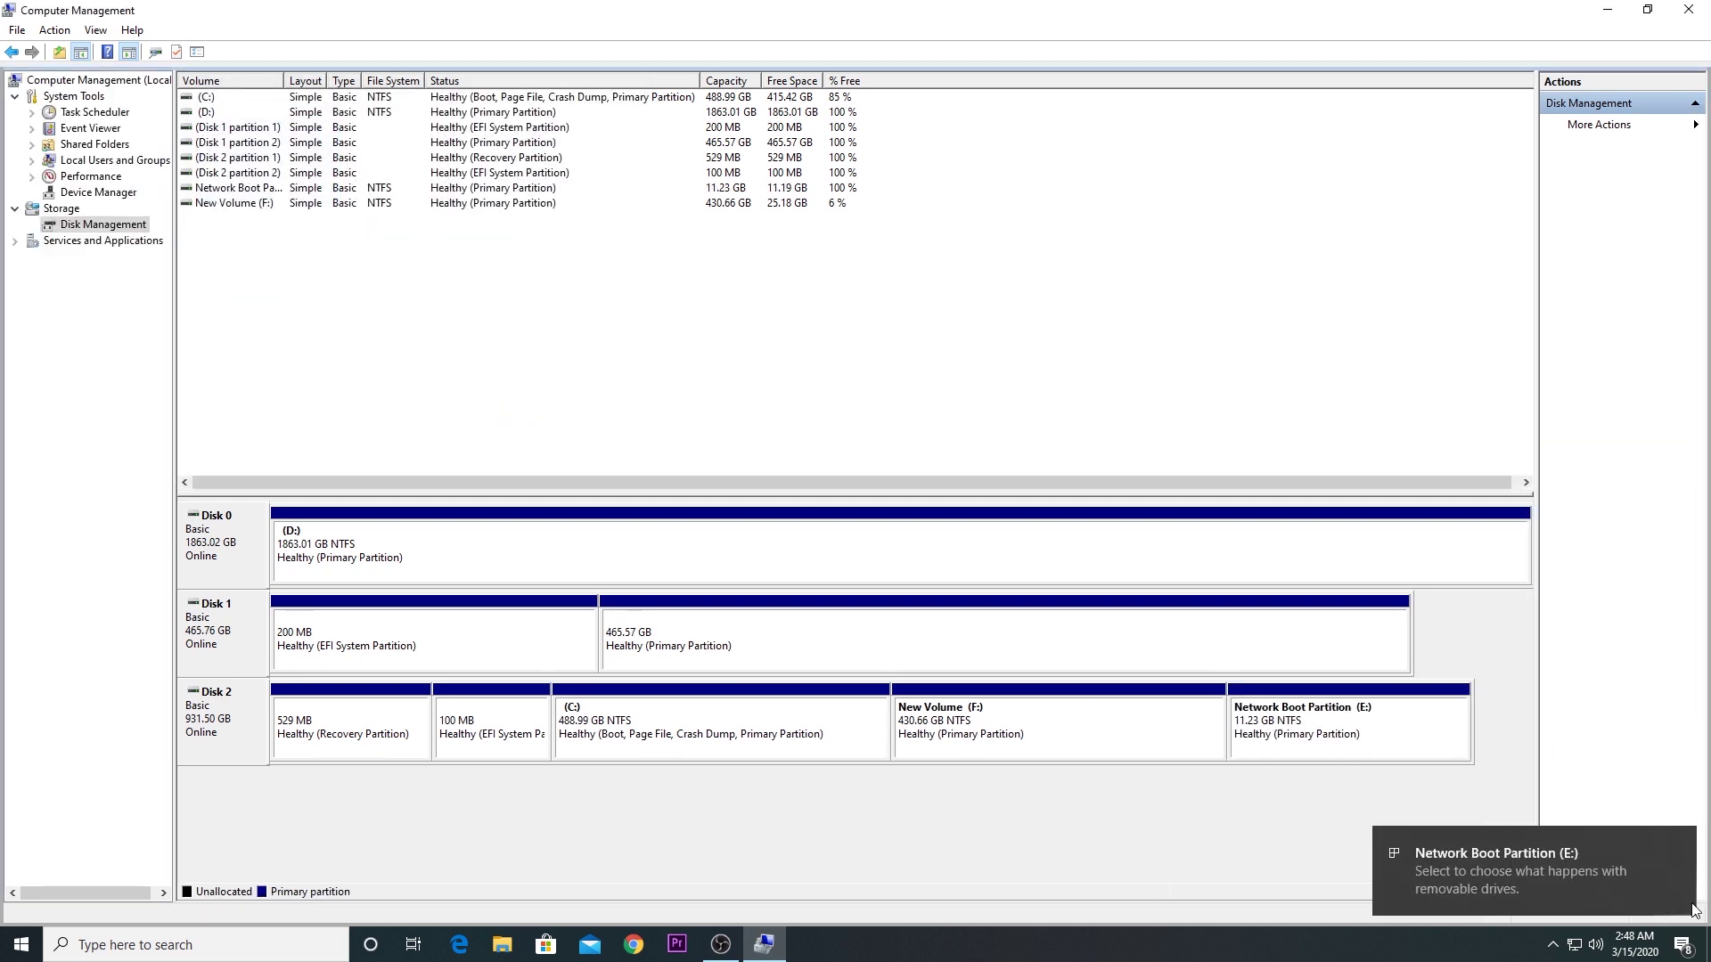
Step: Close Computer Management and open Network Boot Partition (E:) in File Explorer
{"action": "left_click", "coordinate": [1681, 849]}
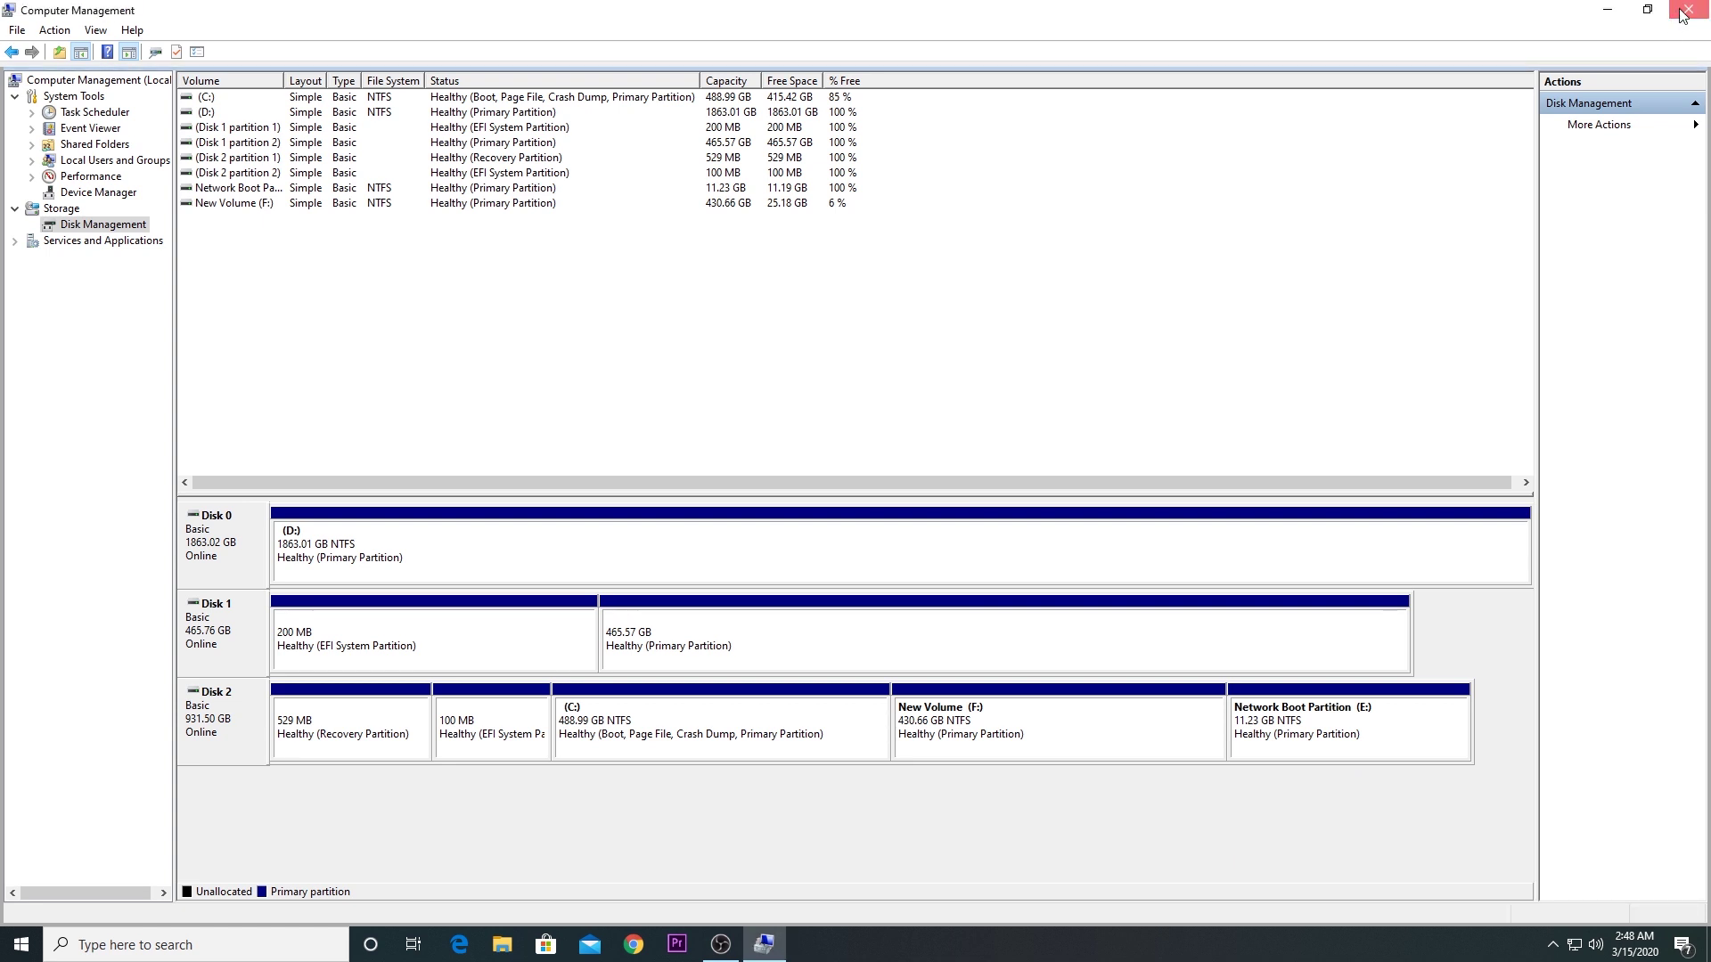
{"action": "left_click", "coordinate": [1682, 13]}
{"action": "key", "text": "super+e"}
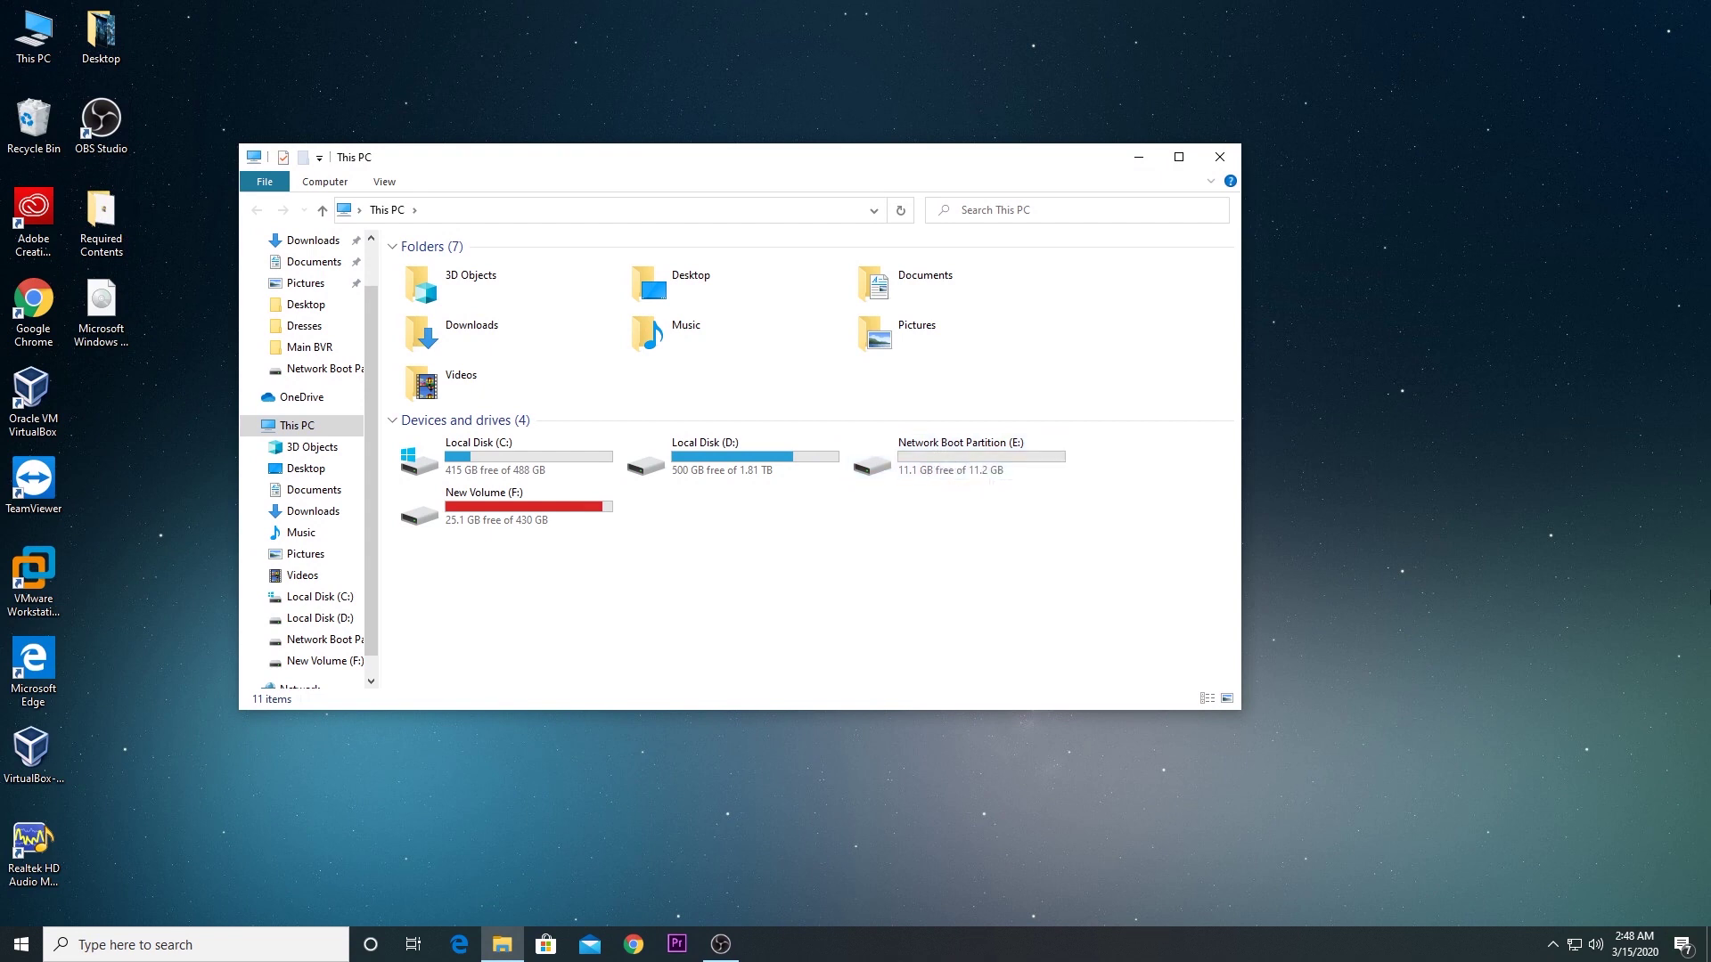
{"action": "double_click", "coordinate": [946, 458]}
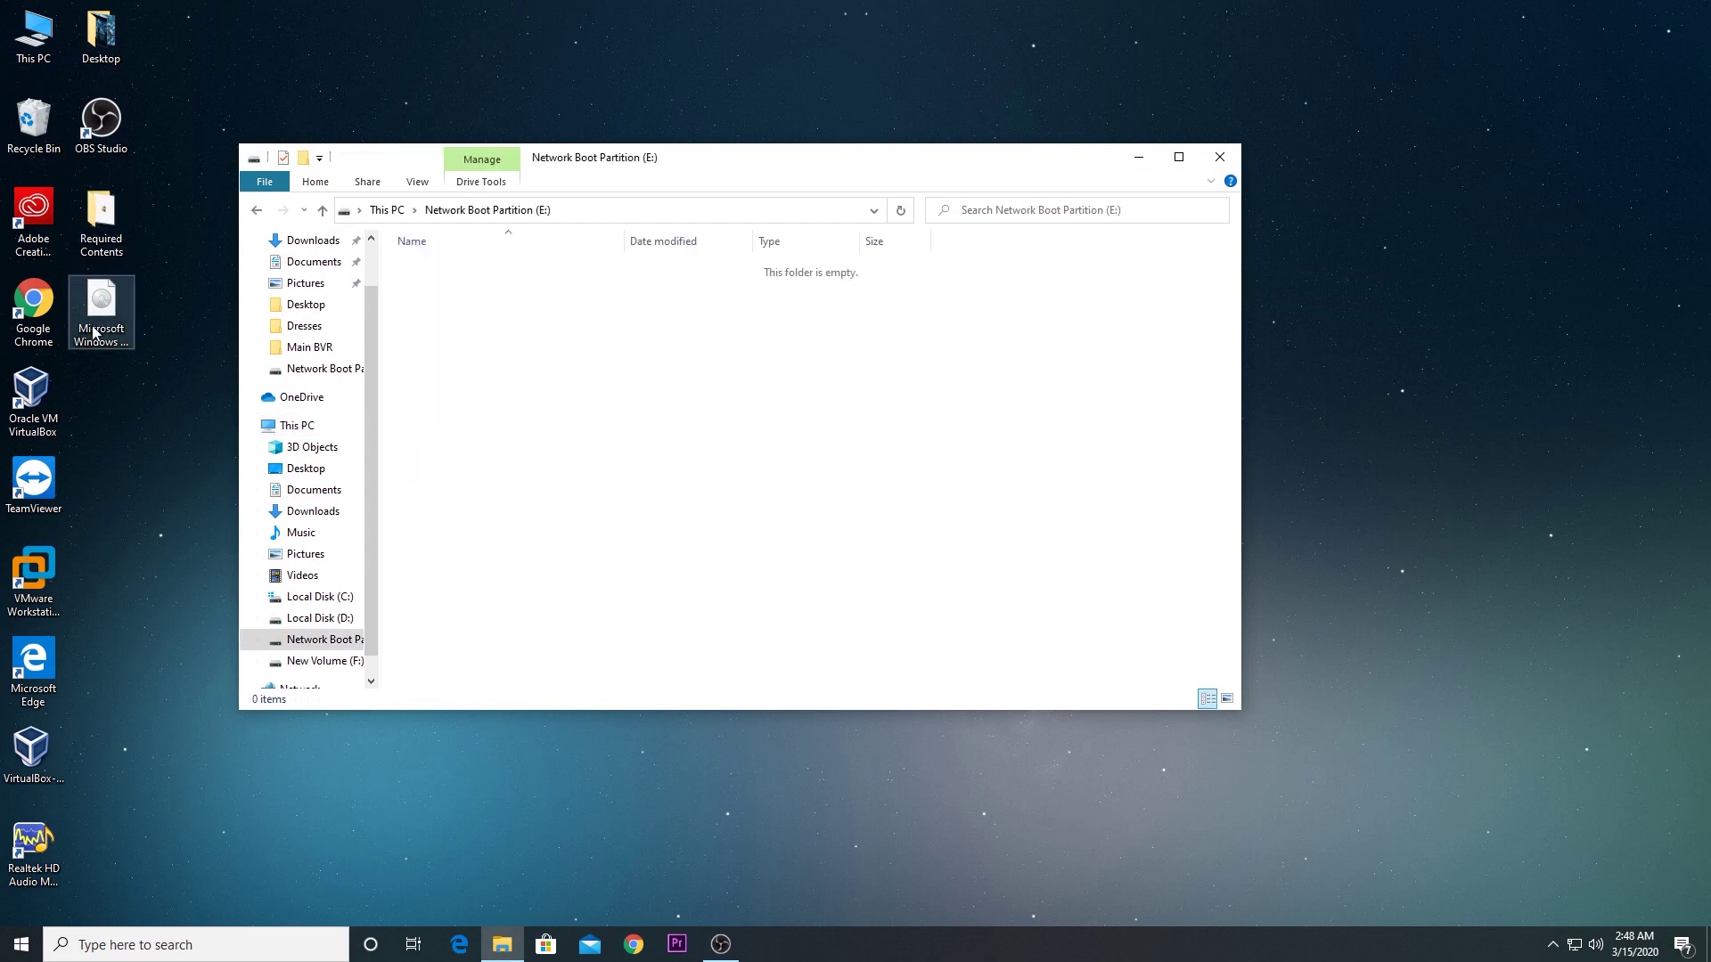
Step: Paste the desktop's Microsoft Windows 10 Pro x64BiT disc image onto drive E:
{"action": "left_click", "coordinate": [101, 317]}
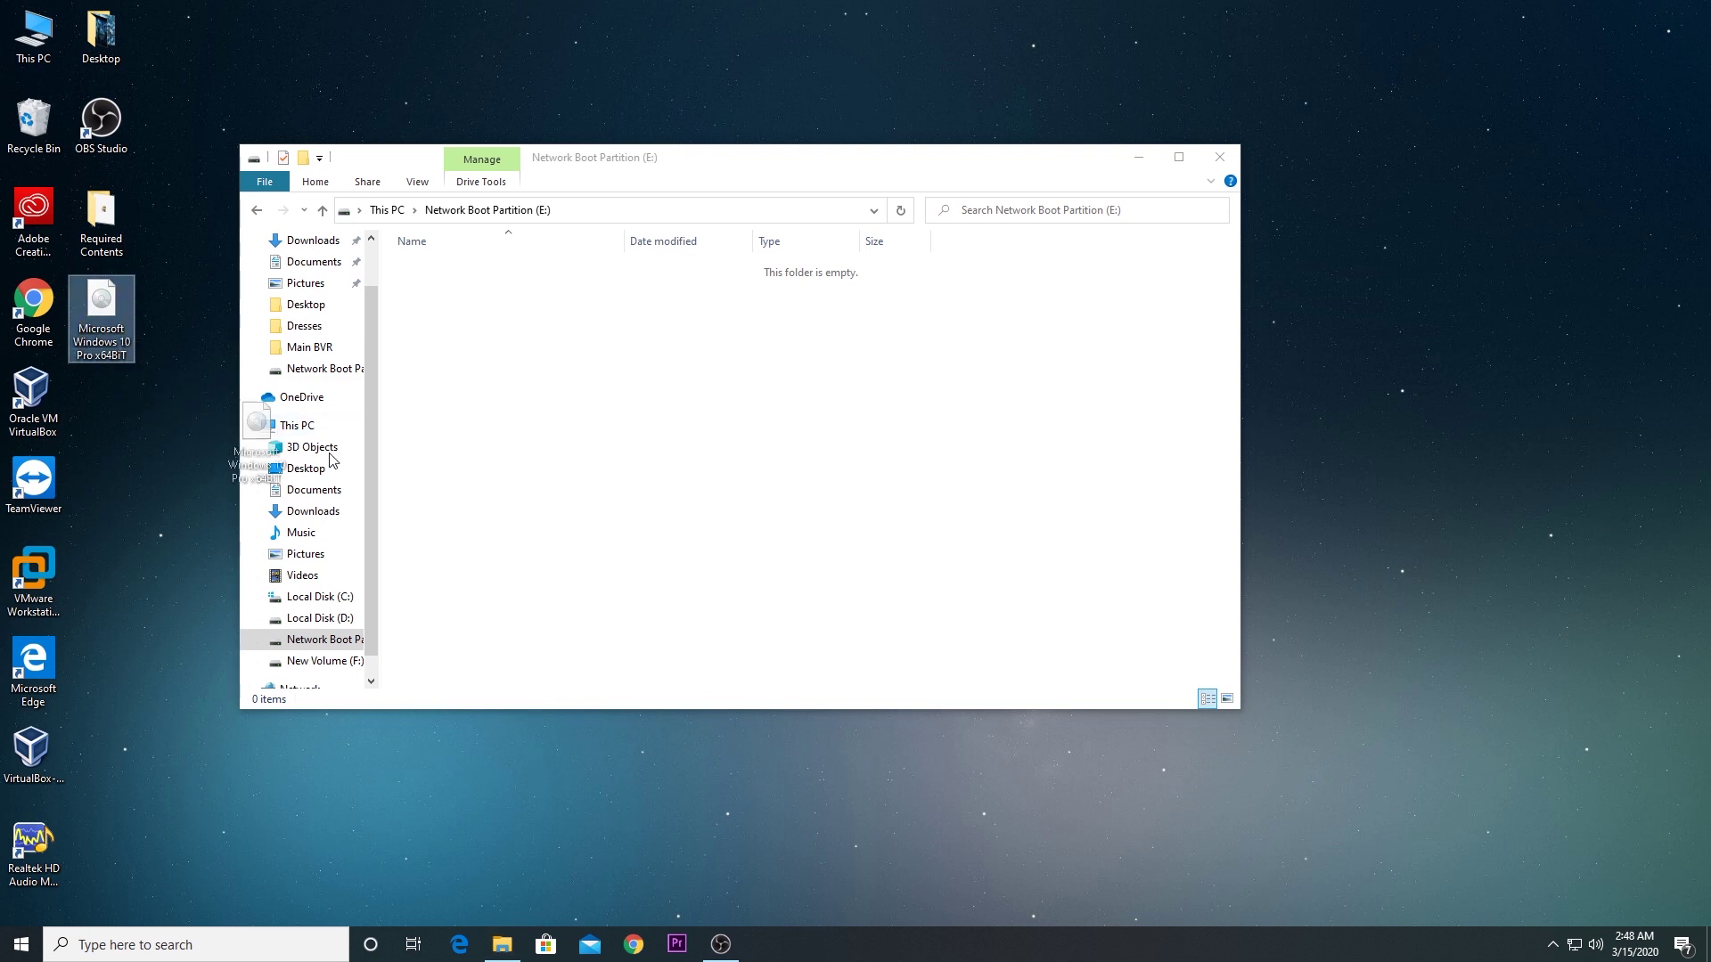
{"action": "left_click", "coordinate": [515, 457]}
{"action": "key", "text": "ctrl+v"}
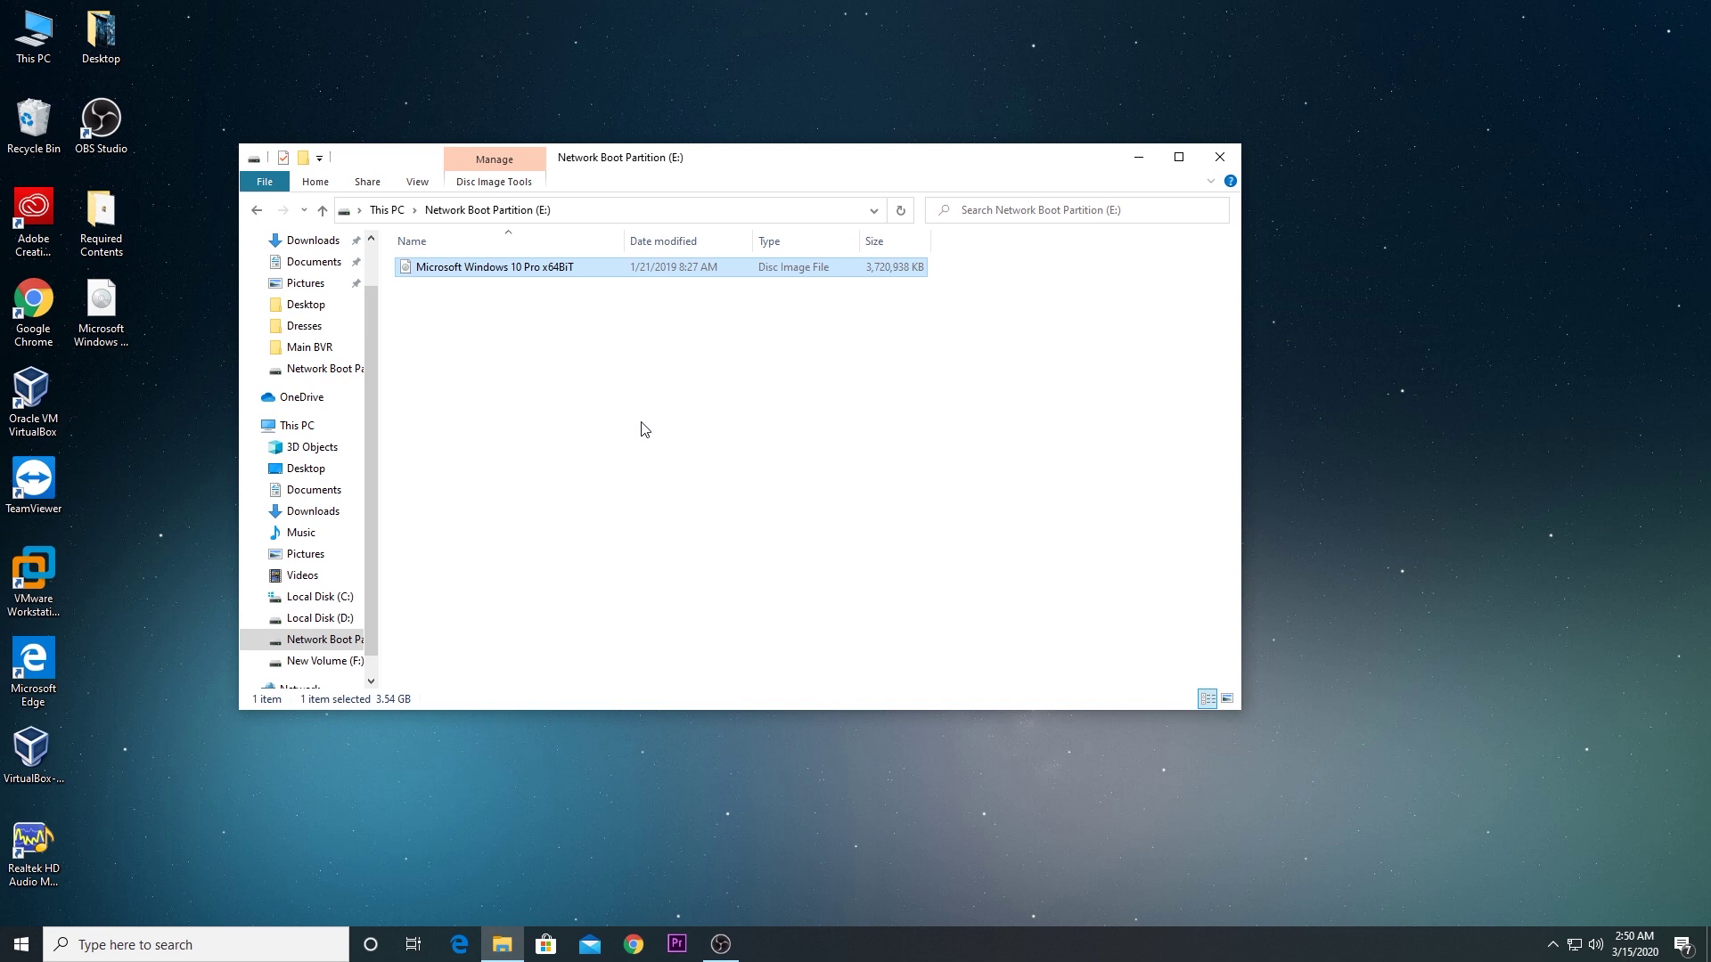
Step: Cancel an accidental delete, then start renaming the disc image and remove ' x64BiT'
{"action": "right_click", "coordinate": [523, 280]}
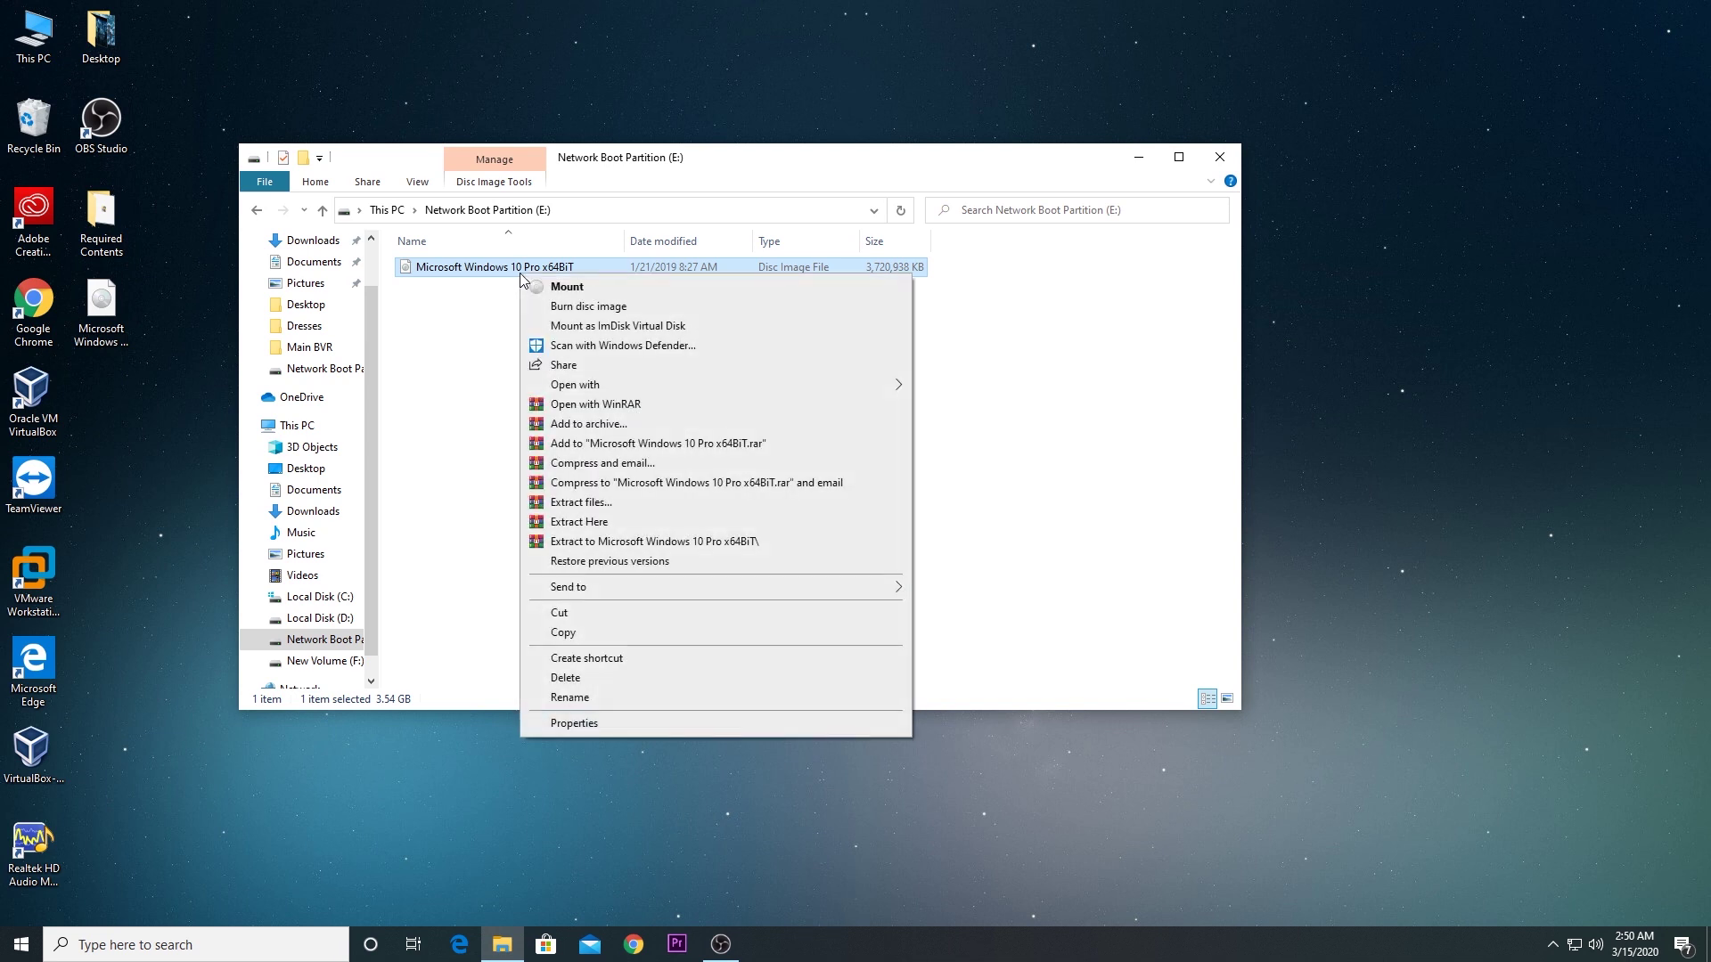
{"action": "left_click", "coordinate": [565, 678]}
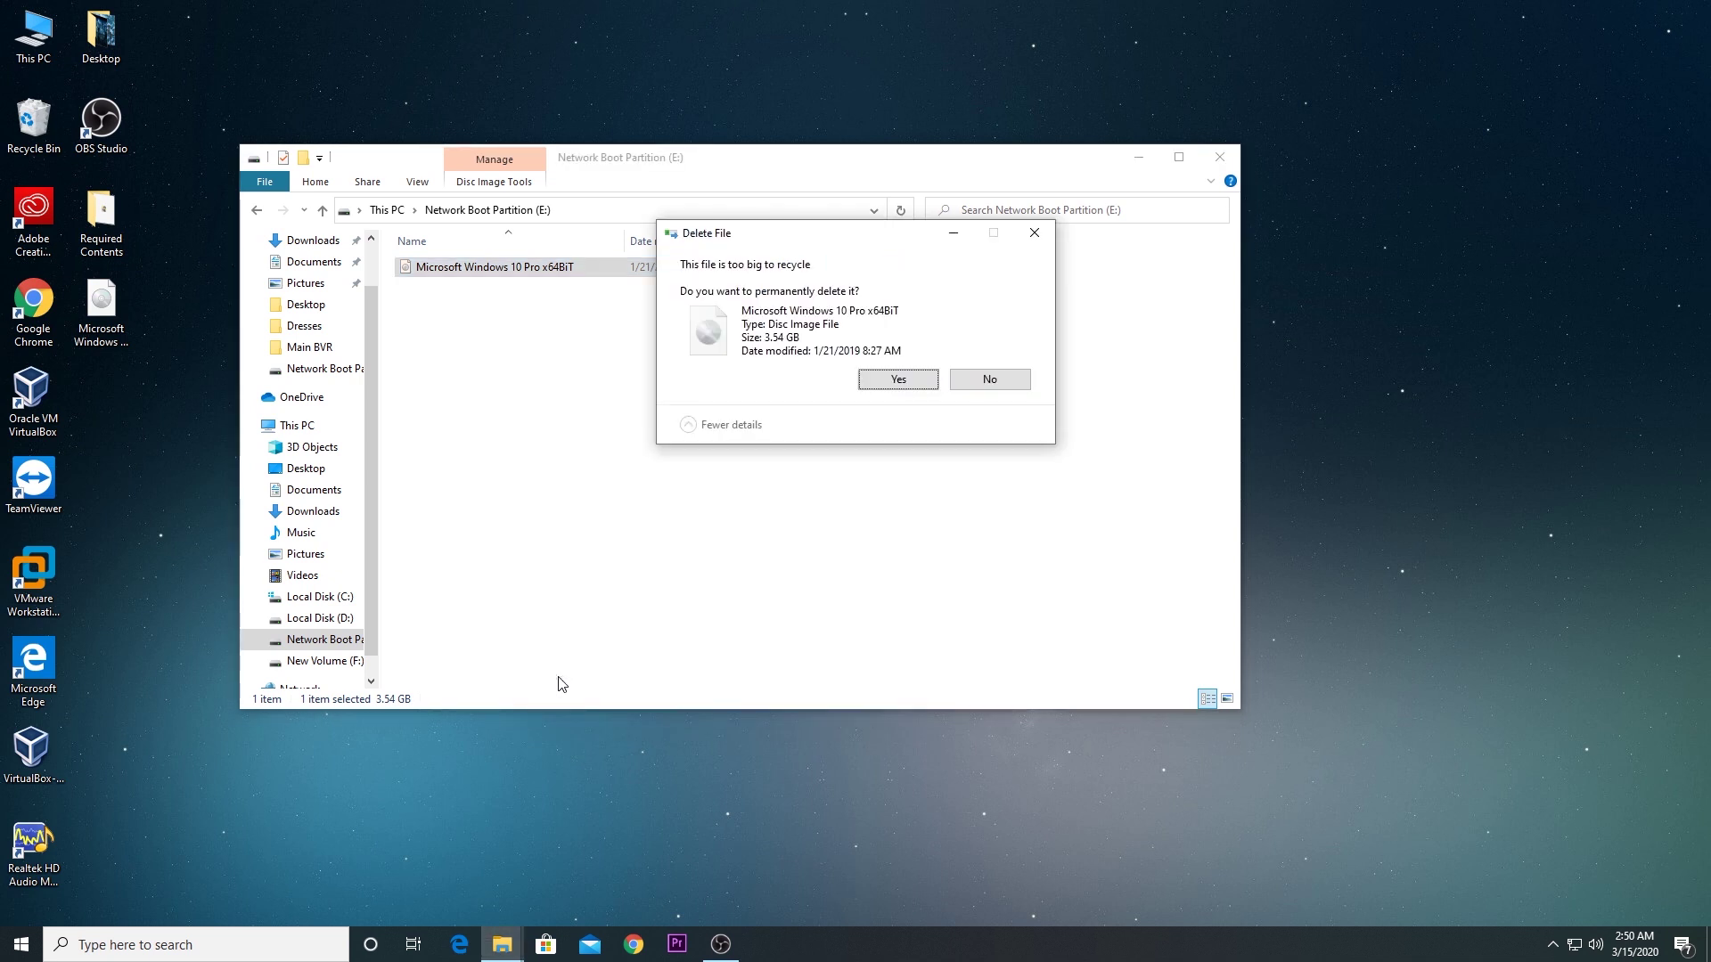
{"action": "key", "text": "Escape"}
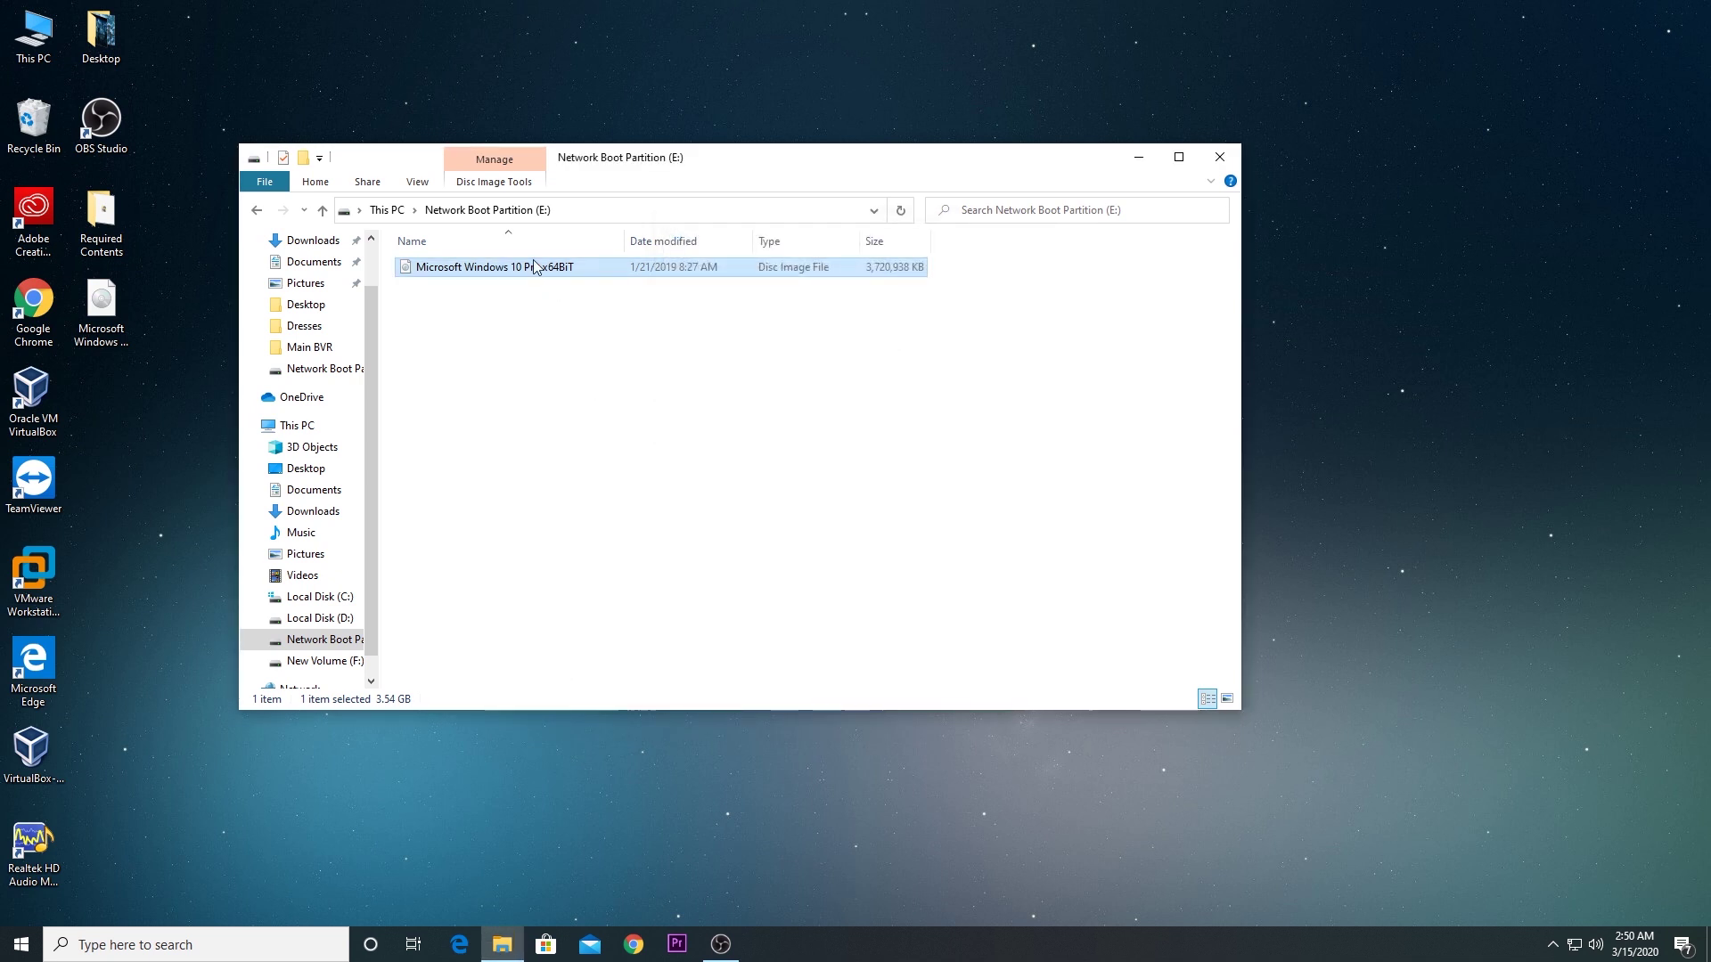
{"action": "right_click", "coordinate": [534, 267]}
{"action": "left_click", "coordinate": [588, 685]}
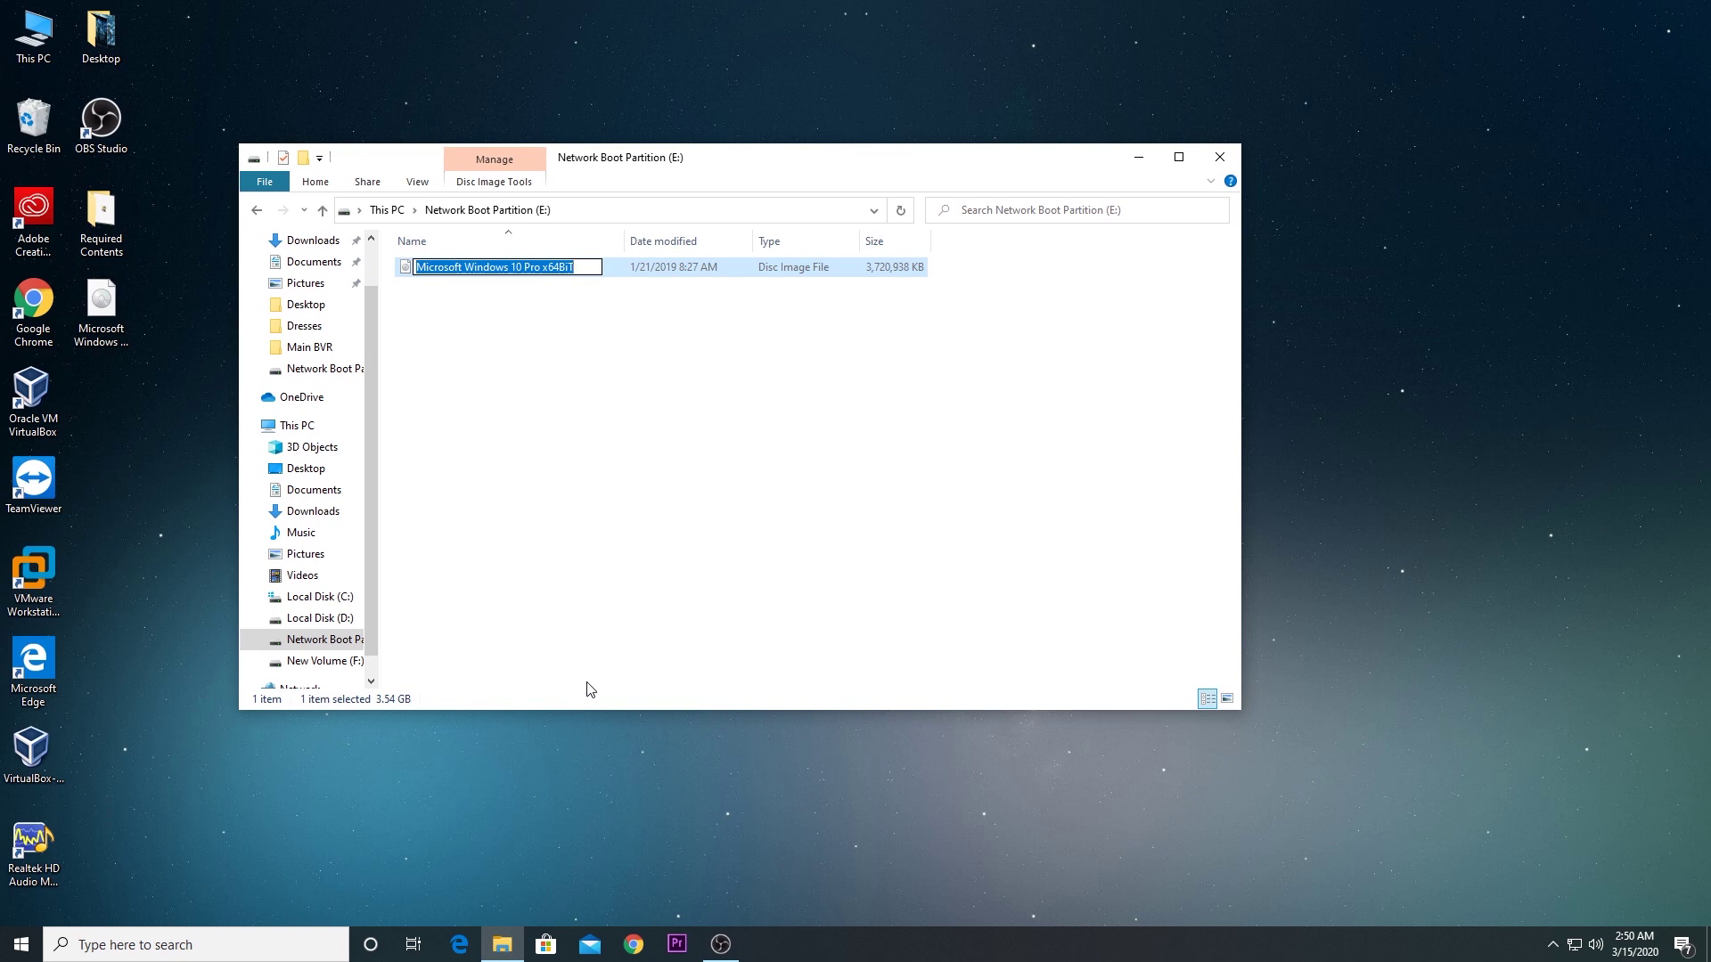
{"action": "key", "text": "End"}
{"action": "key", "text": "BackSpace"}
{"action": "key", "text": "BackSpace"}
{"action": "key", "text": "BackSpace"}
{"action": "key", "text": "BackSpace"}
{"action": "key", "text": "BackSpace"}
{"action": "key", "text": "BackSpace"}
{"action": "key", "text": "BackSpace"}
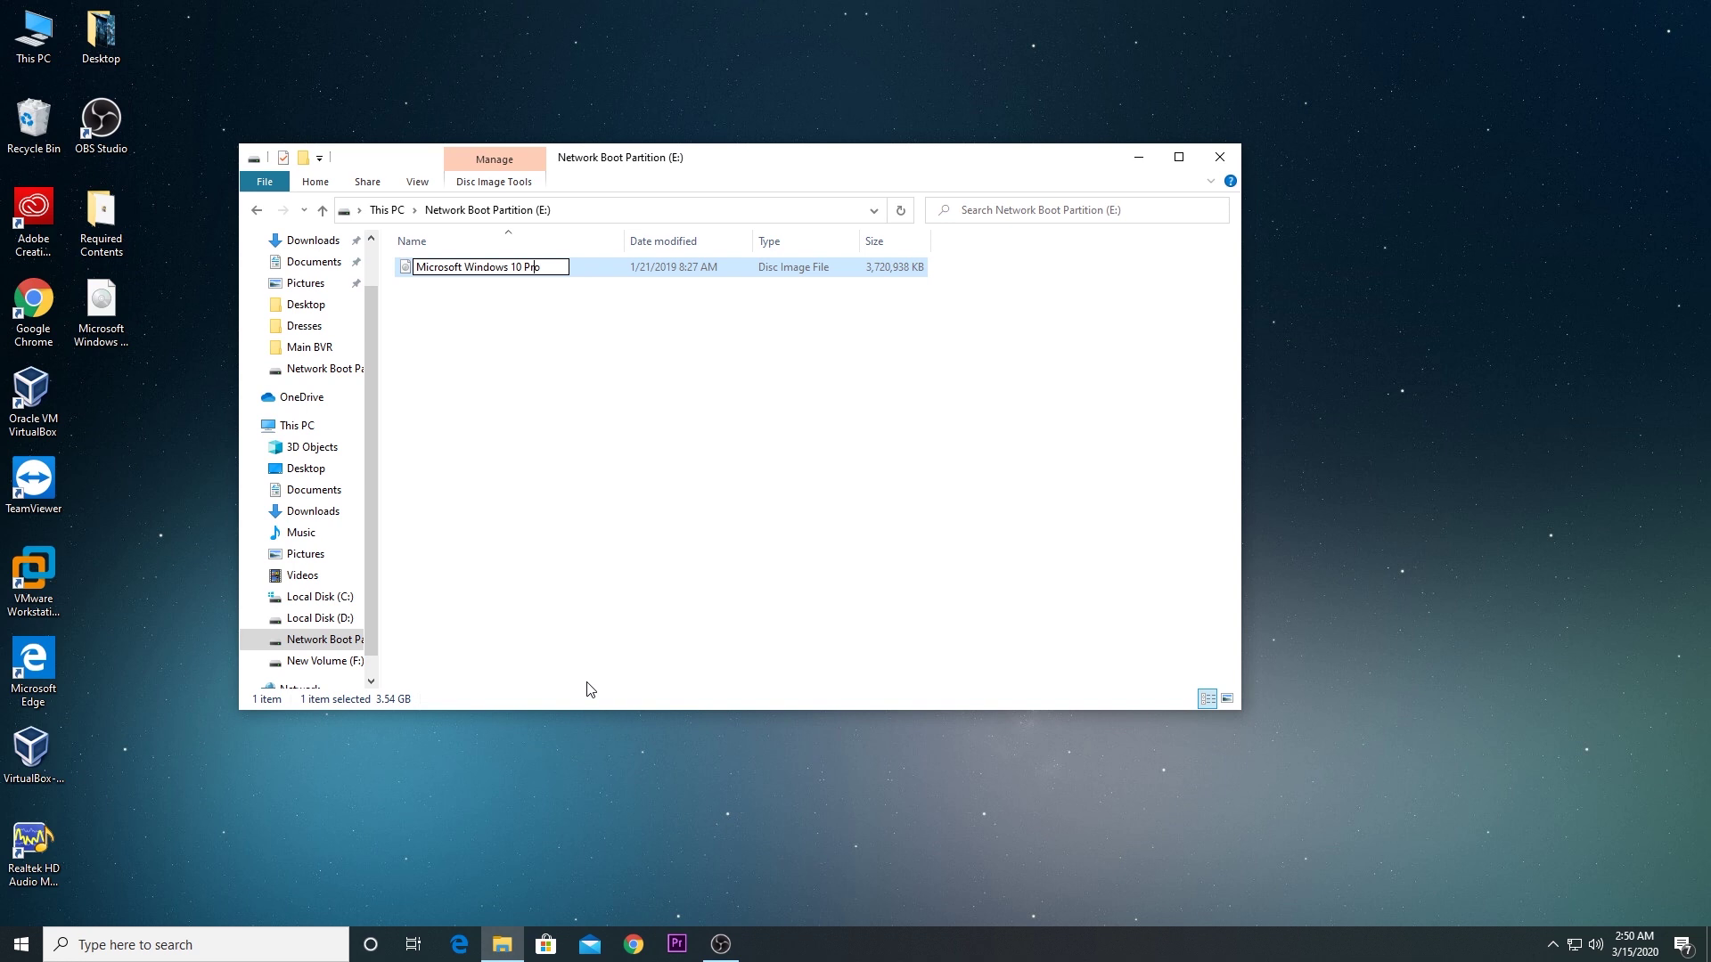
Step: Replace the spaces with underscores to make Microsoft_Windows_10 Pro, then close the E: window
{"action": "key", "text": "Left"}
{"action": "key", "text": "Left"}
{"action": "key", "text": "Left"}
{"action": "key", "text": "Left"}
{"action": "key", "text": "Left"}
{"action": "key", "text": "Left"}
{"action": "key", "text": "BackSpace"}
{"action": "type", "text": "_"}
{"action": "key", "text": "BackSpace"}
{"action": "type", "text": "_"}
{"action": "left_click", "coordinate": [554, 531]}
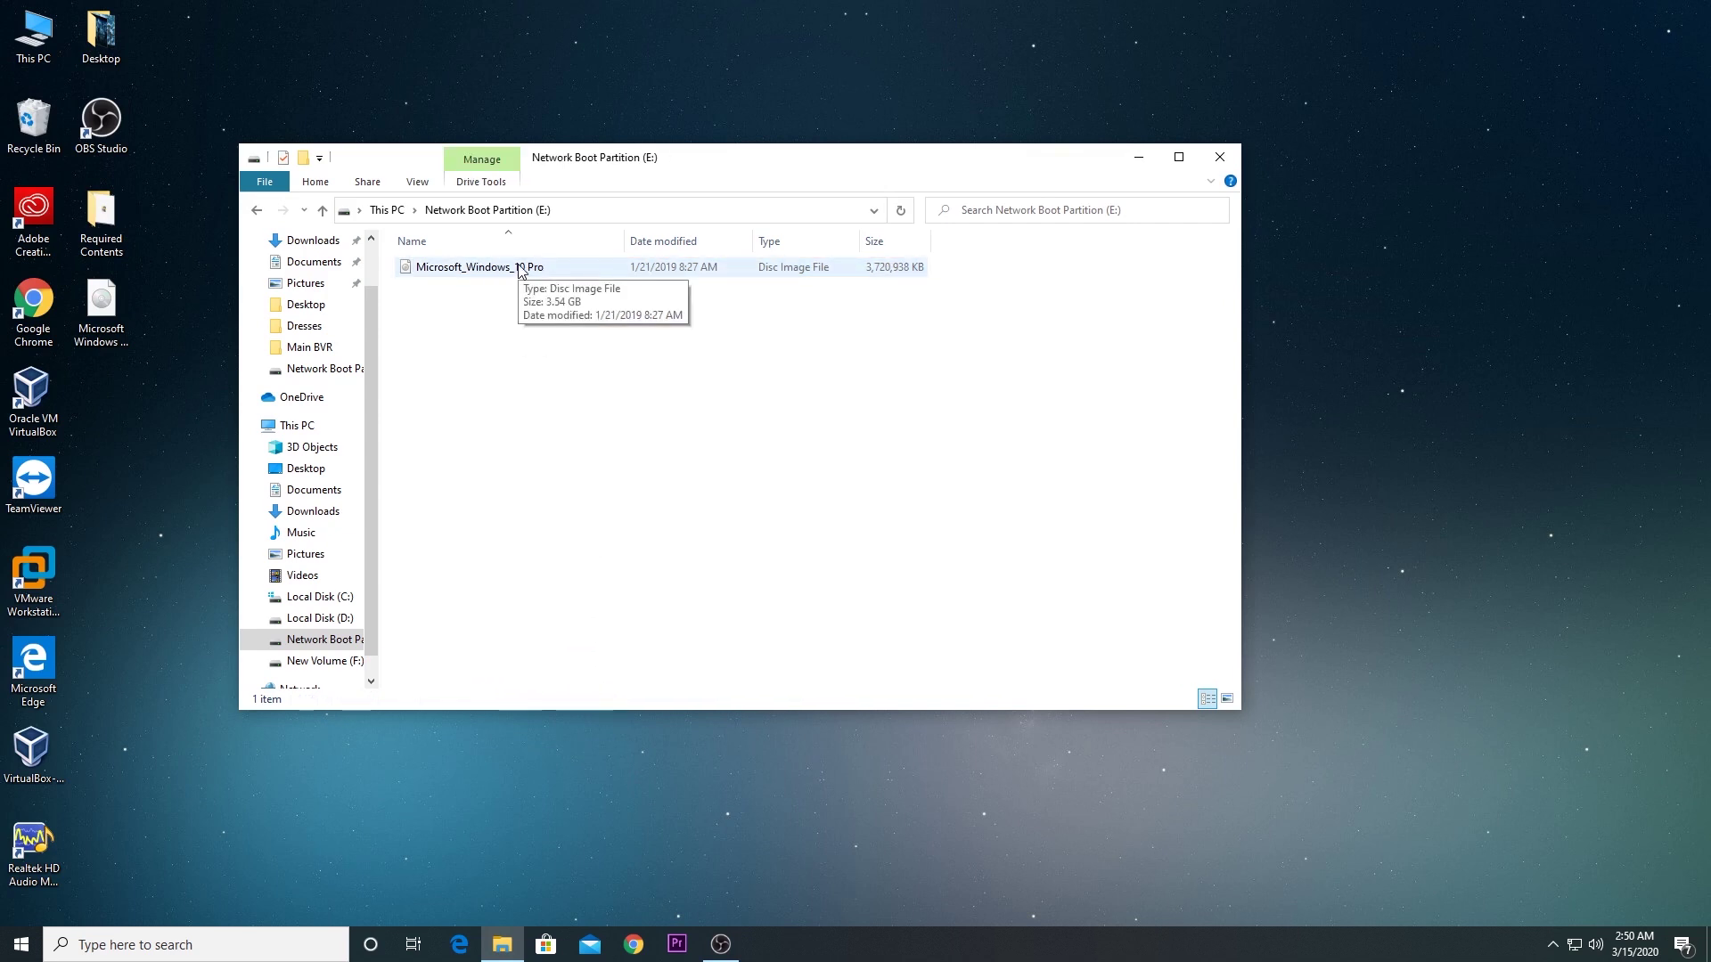
{"action": "left_click", "coordinate": [1235, 159]}
Step: Run AIO_Boot_Extractor from Required Contents as administrator and close the folder
{"action": "double_click", "coordinate": [104, 206]}
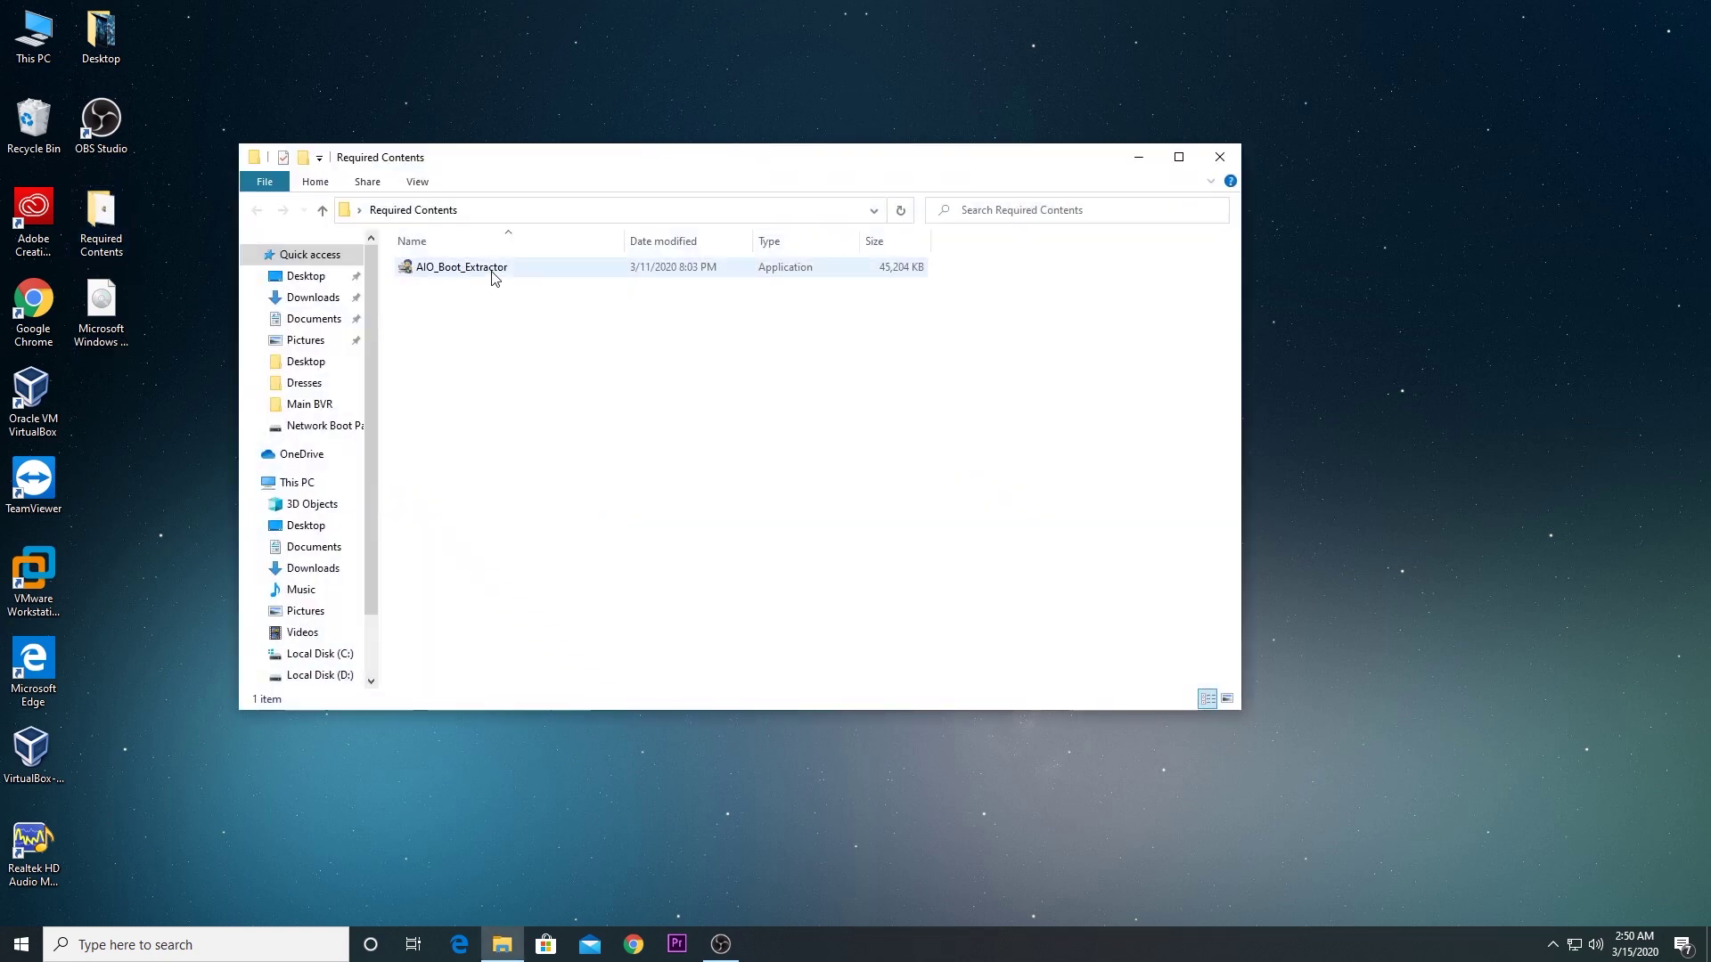
{"action": "right_click", "coordinate": [492, 274]}
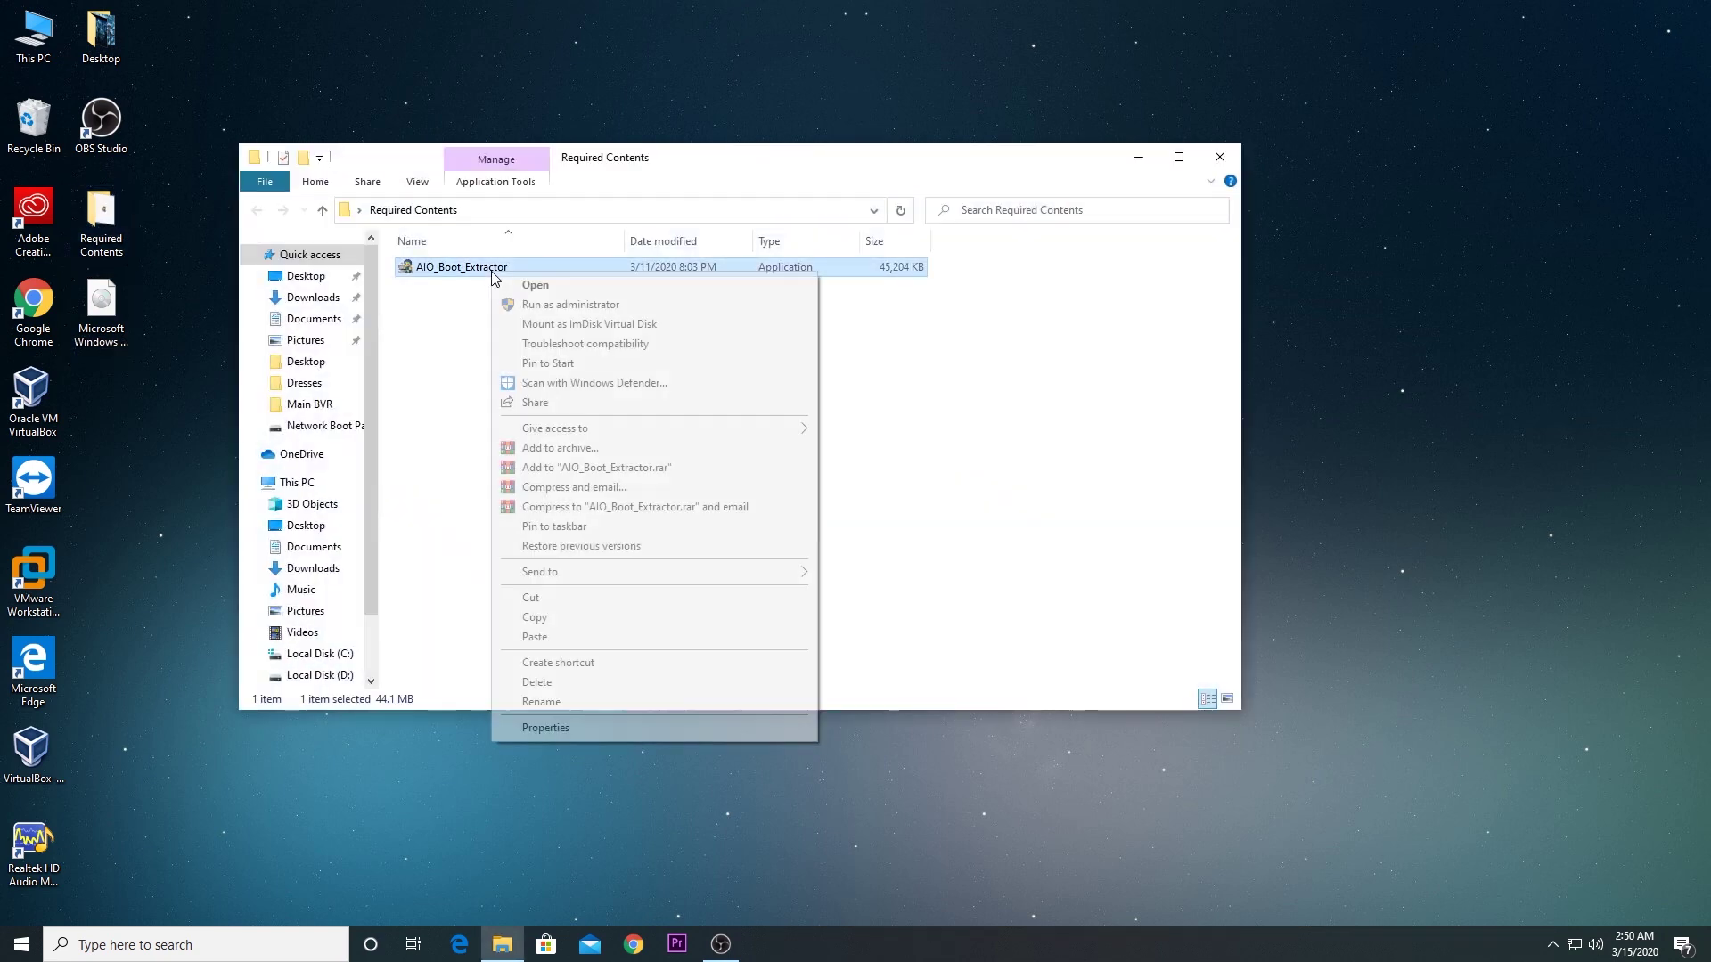
{"action": "left_click", "coordinate": [533, 305]}
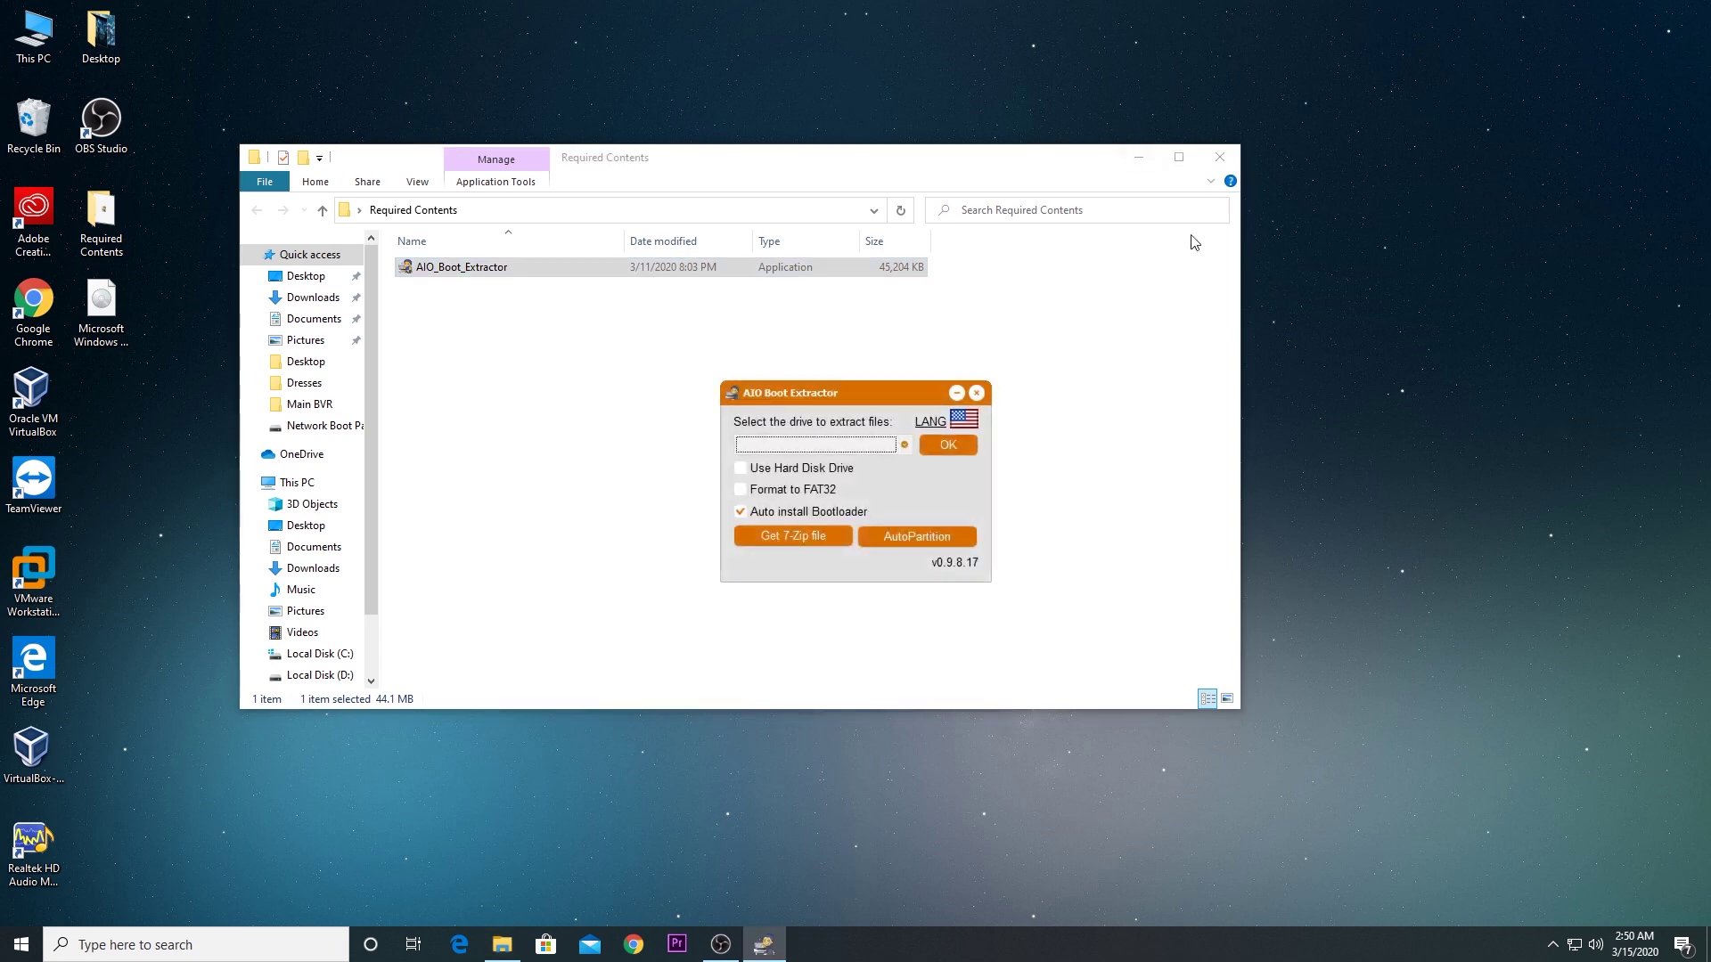
{"action": "left_click", "coordinate": [1221, 160]}
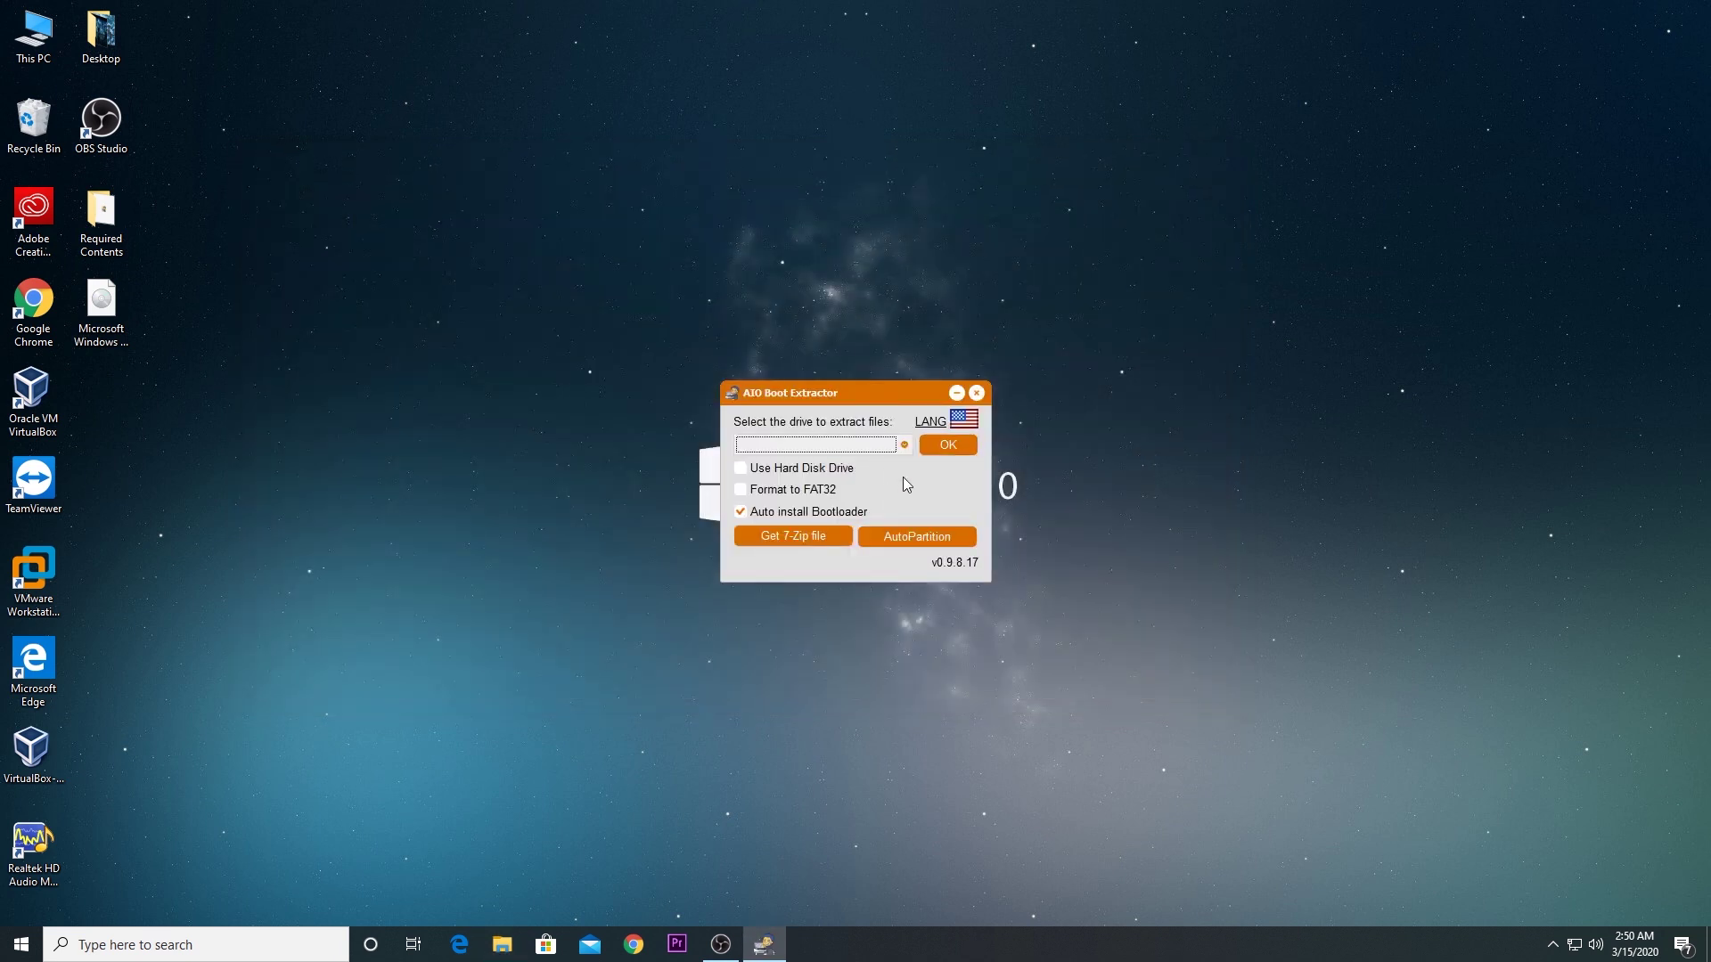
Step: Keep English, enable Use Hard Disk Drive, choose E: Network Boot Partition, and start extracting
{"action": "left_click", "coordinate": [963, 426]}
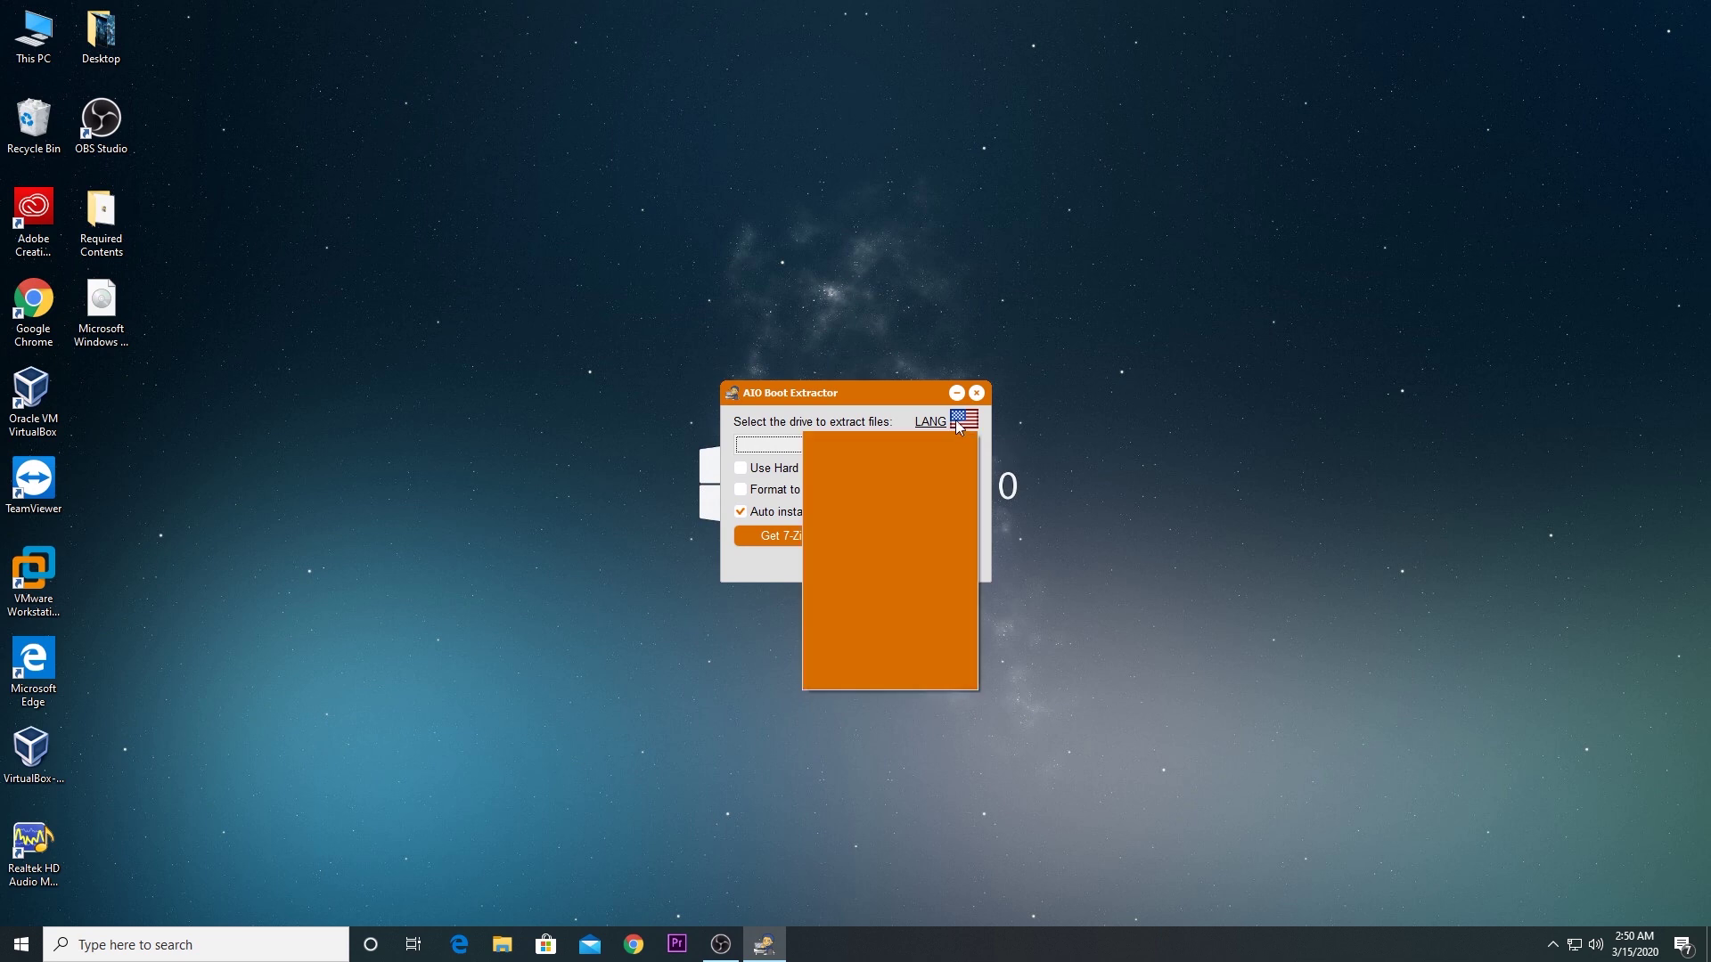
{"action": "left_click", "coordinate": [906, 398]}
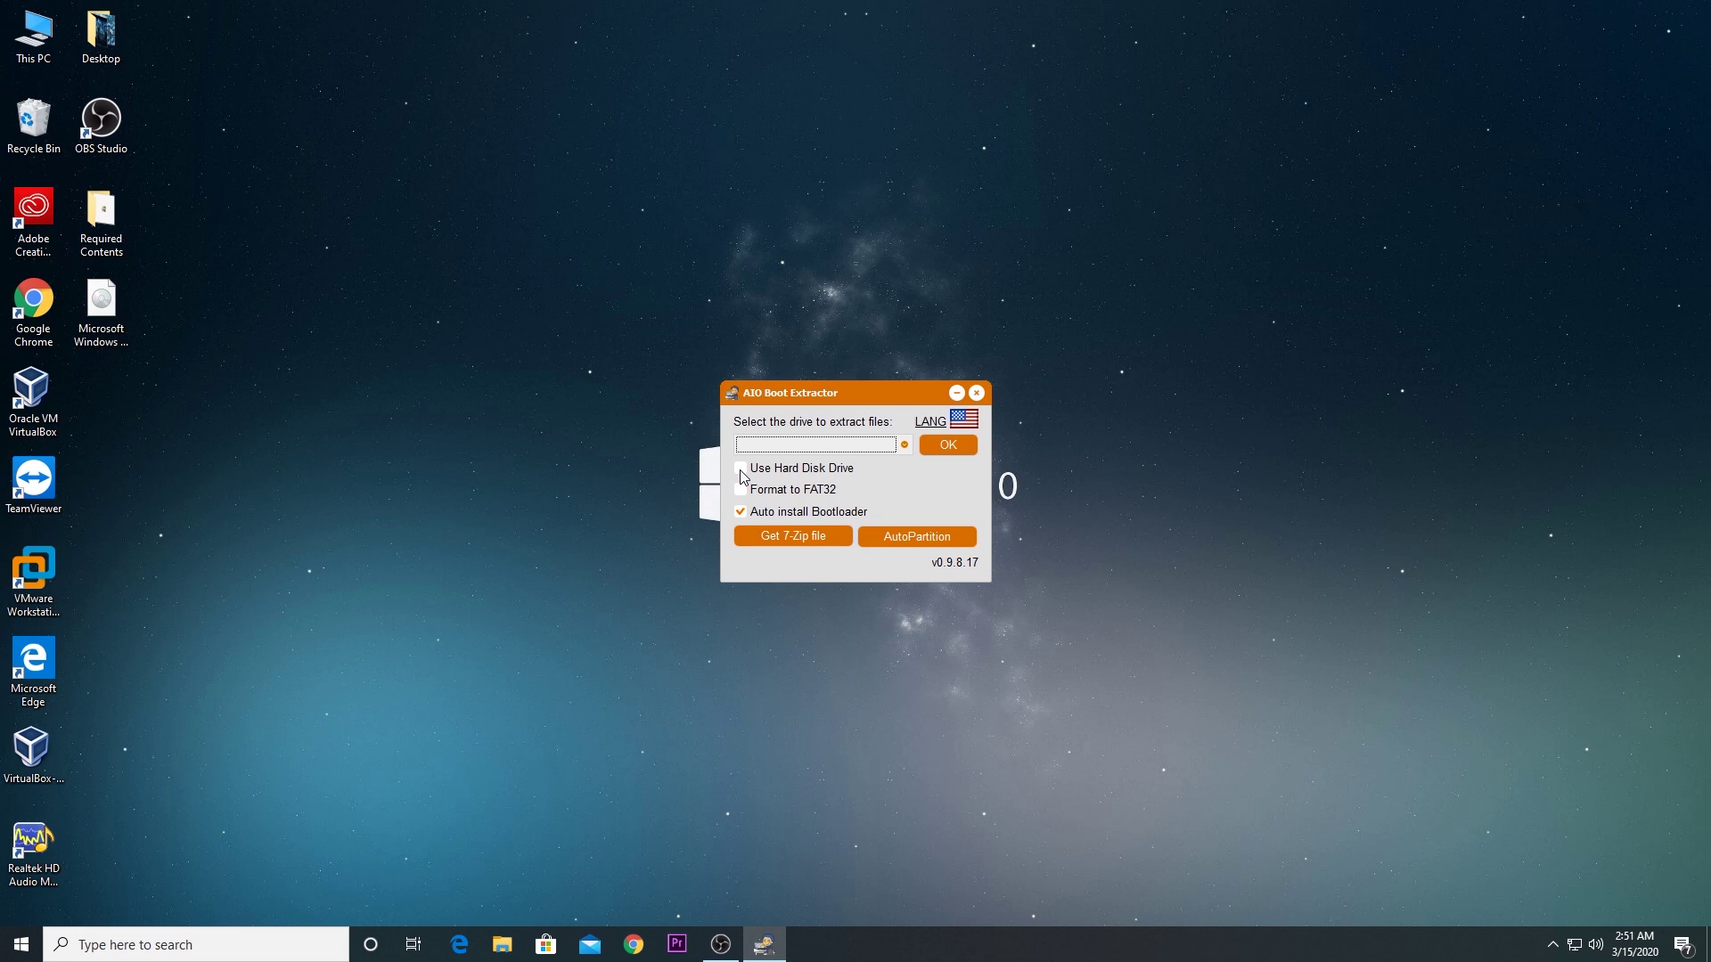
{"action": "left_click", "coordinate": [742, 470]}
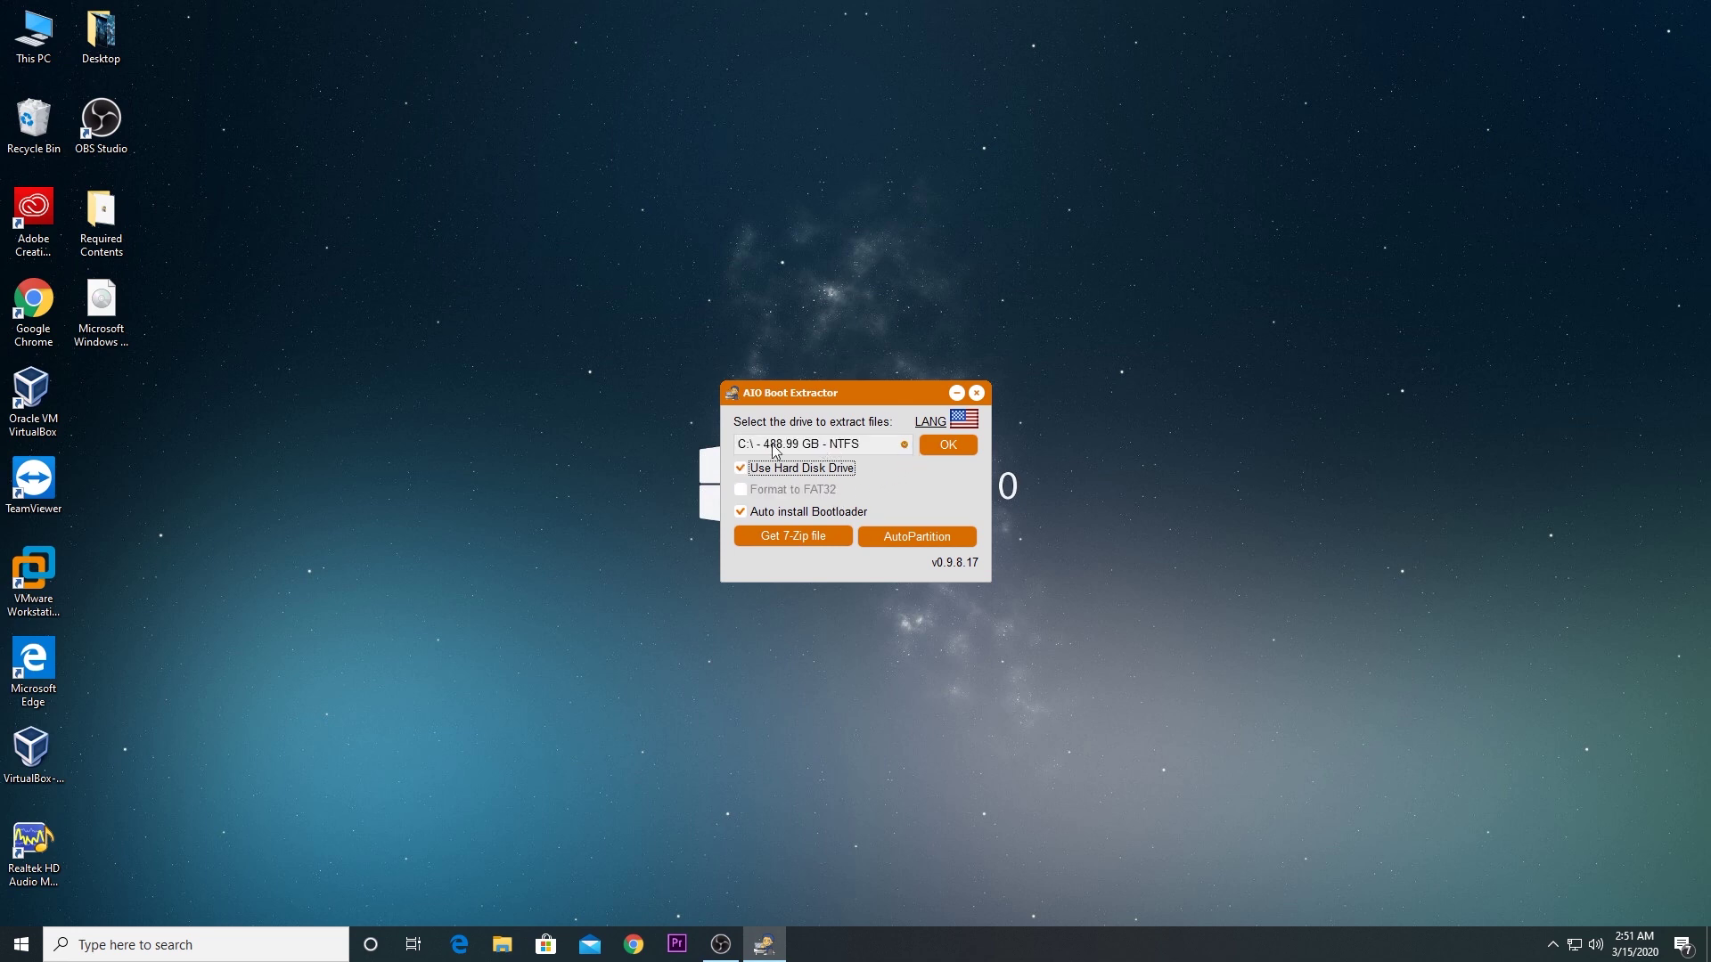
{"action": "left_click", "coordinate": [905, 445]}
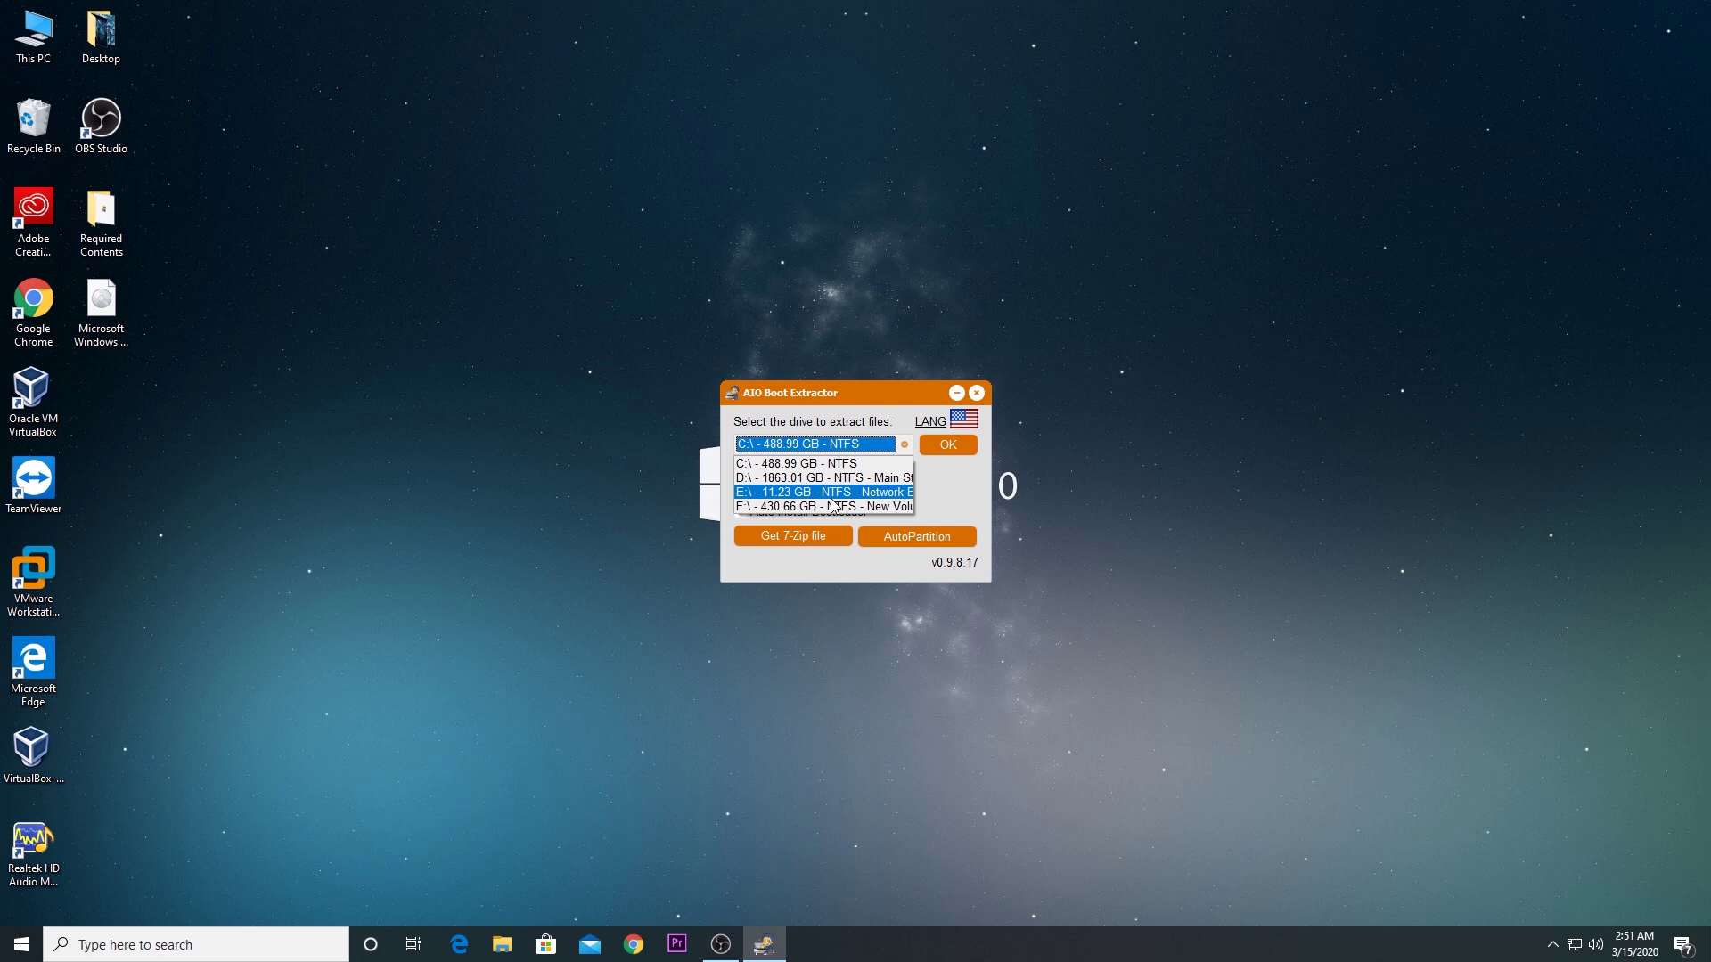
{"action": "left_click", "coordinate": [793, 495]}
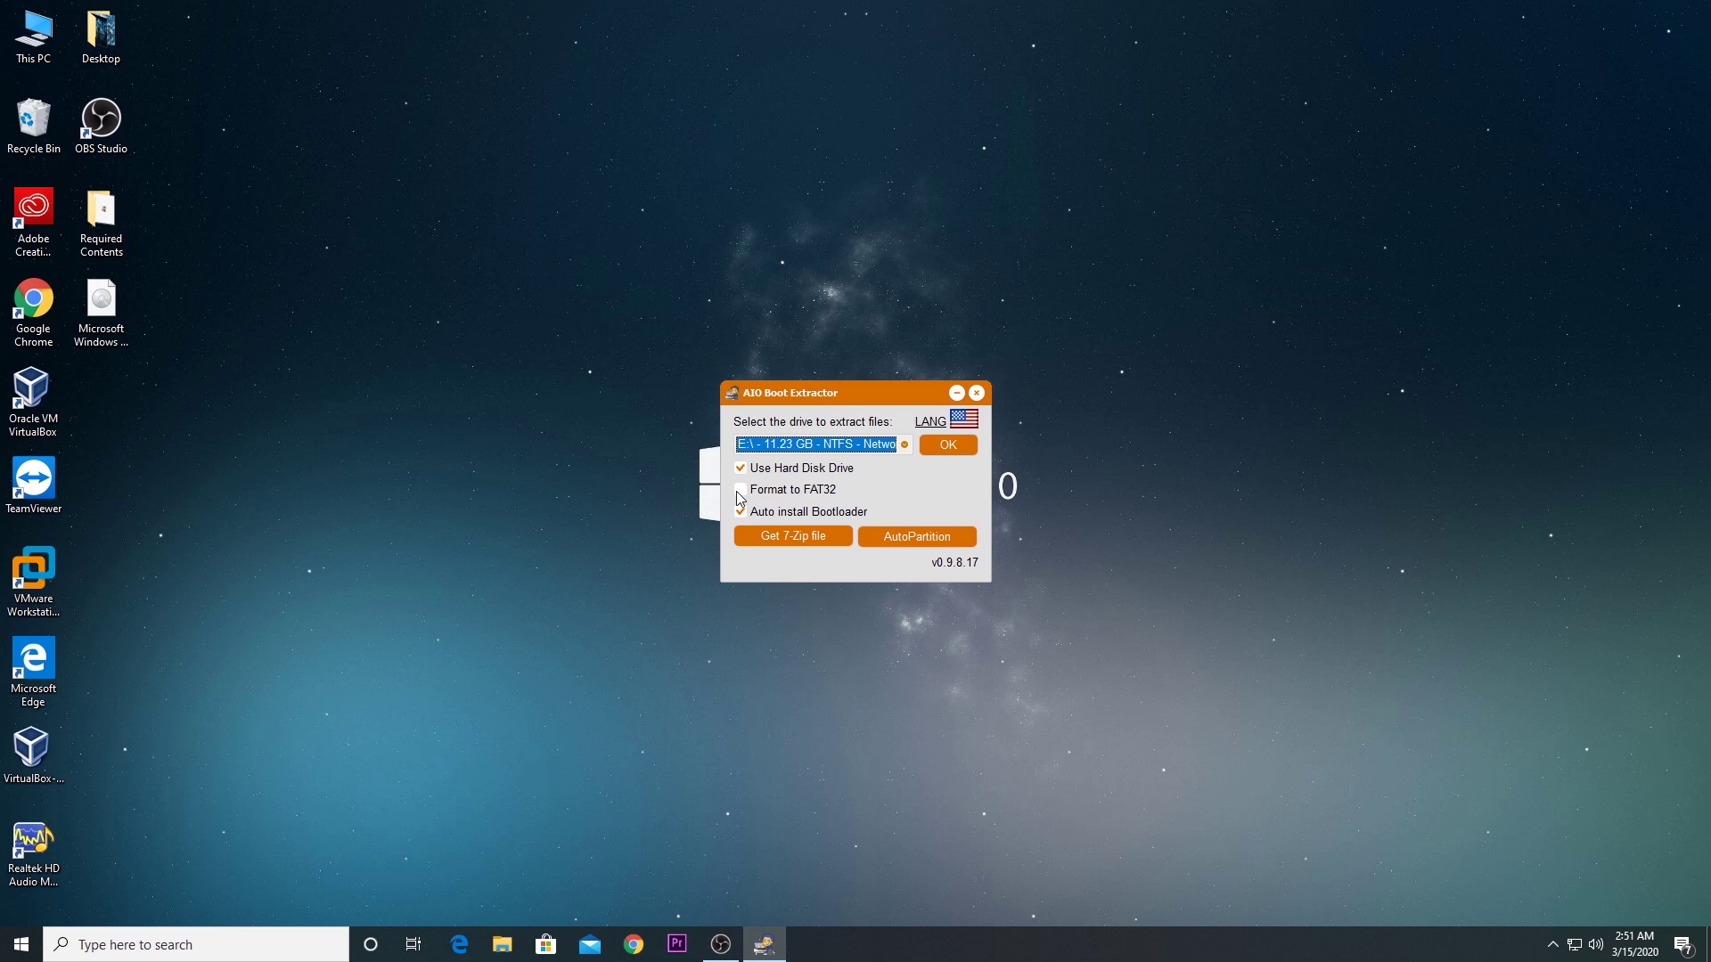
{"action": "left_click", "coordinate": [948, 445]}
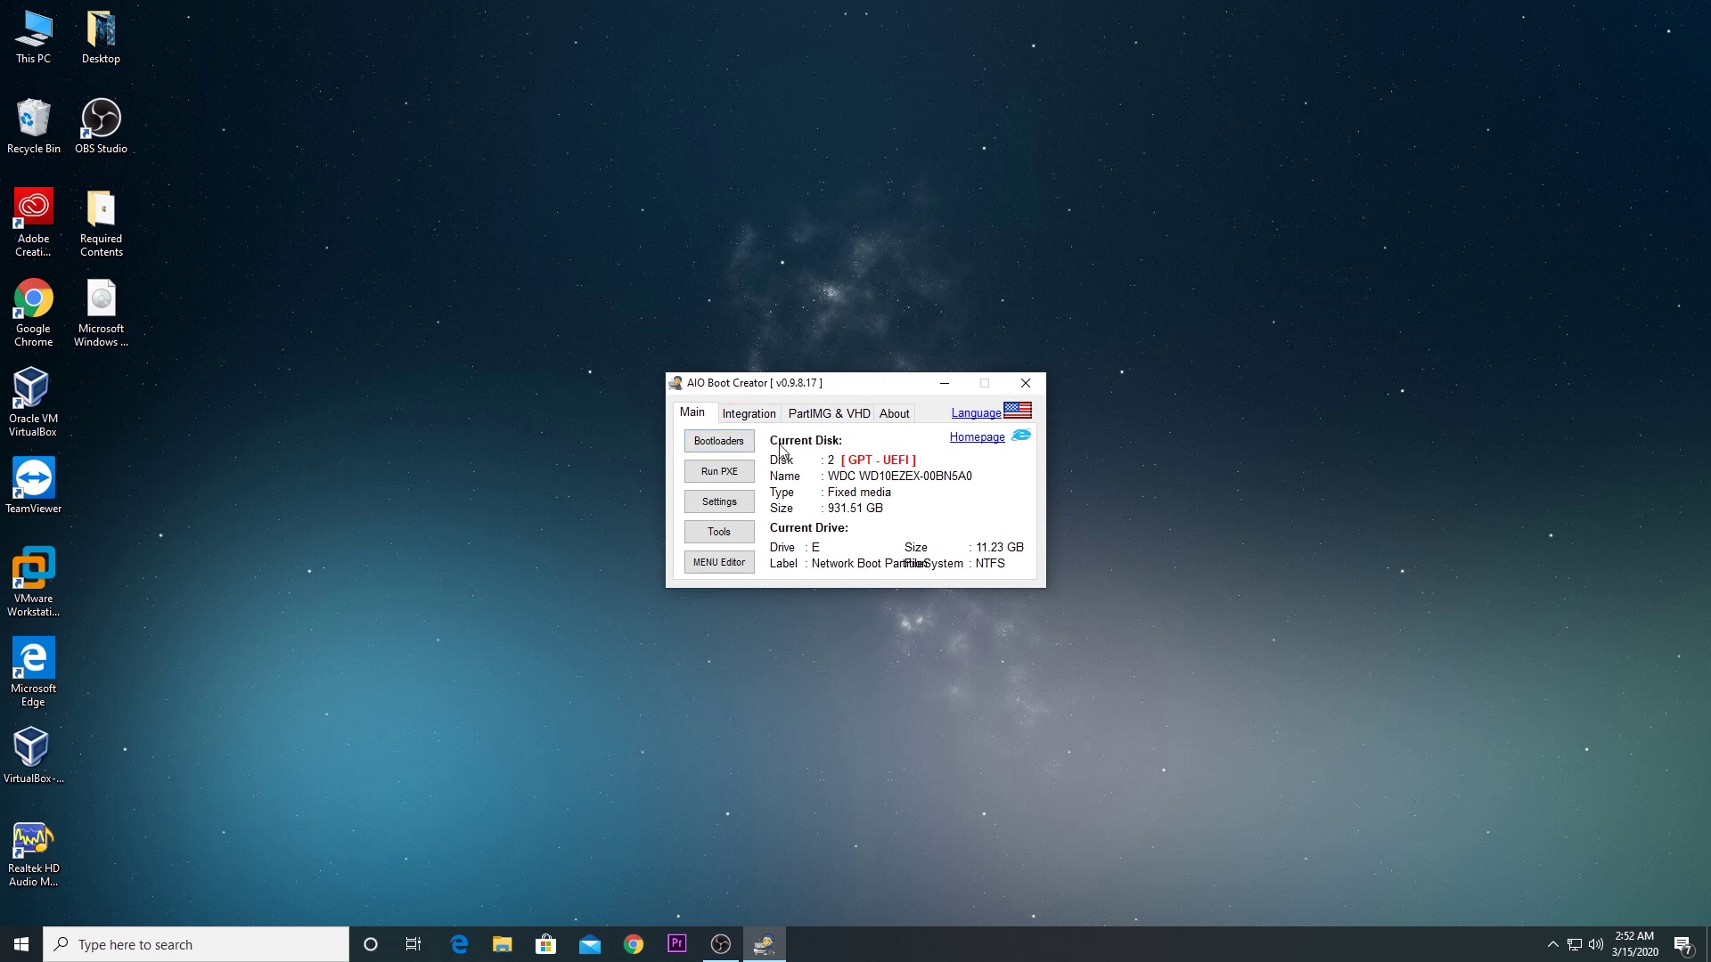
Step: Choose the Windows > Windows 7/8.1/10/Server Setup pack under Integration and browse for its ISO
{"action": "left_click", "coordinate": [751, 414]}
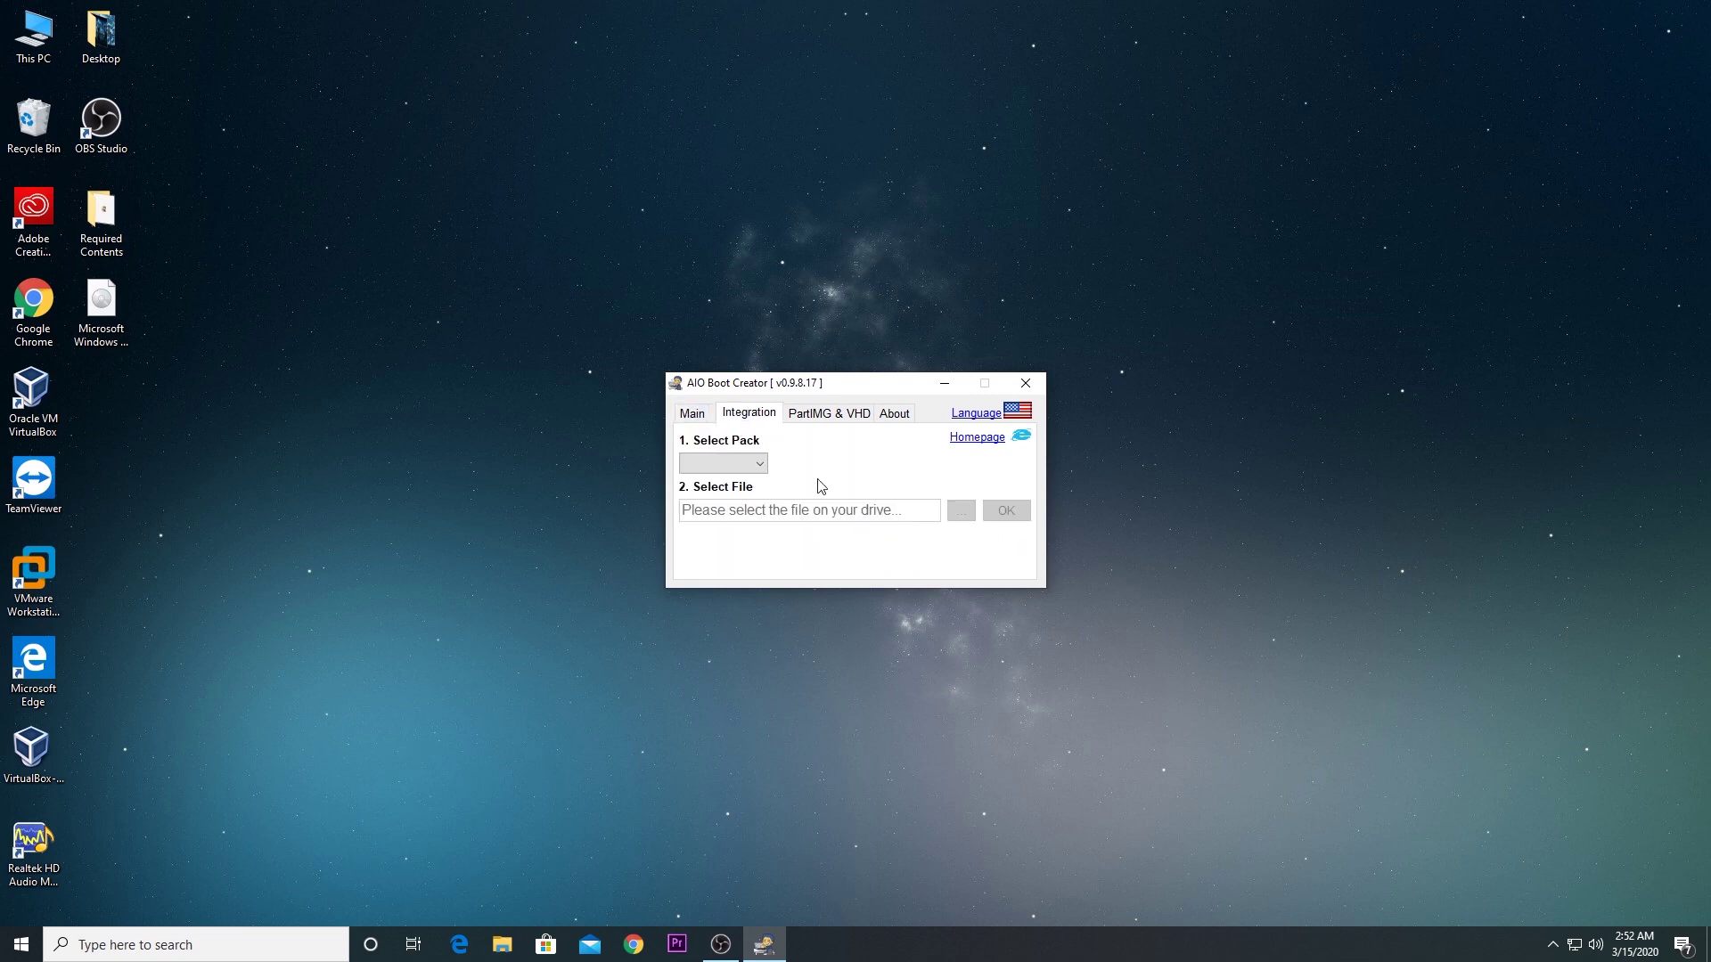
{"action": "left_click", "coordinate": [760, 465]}
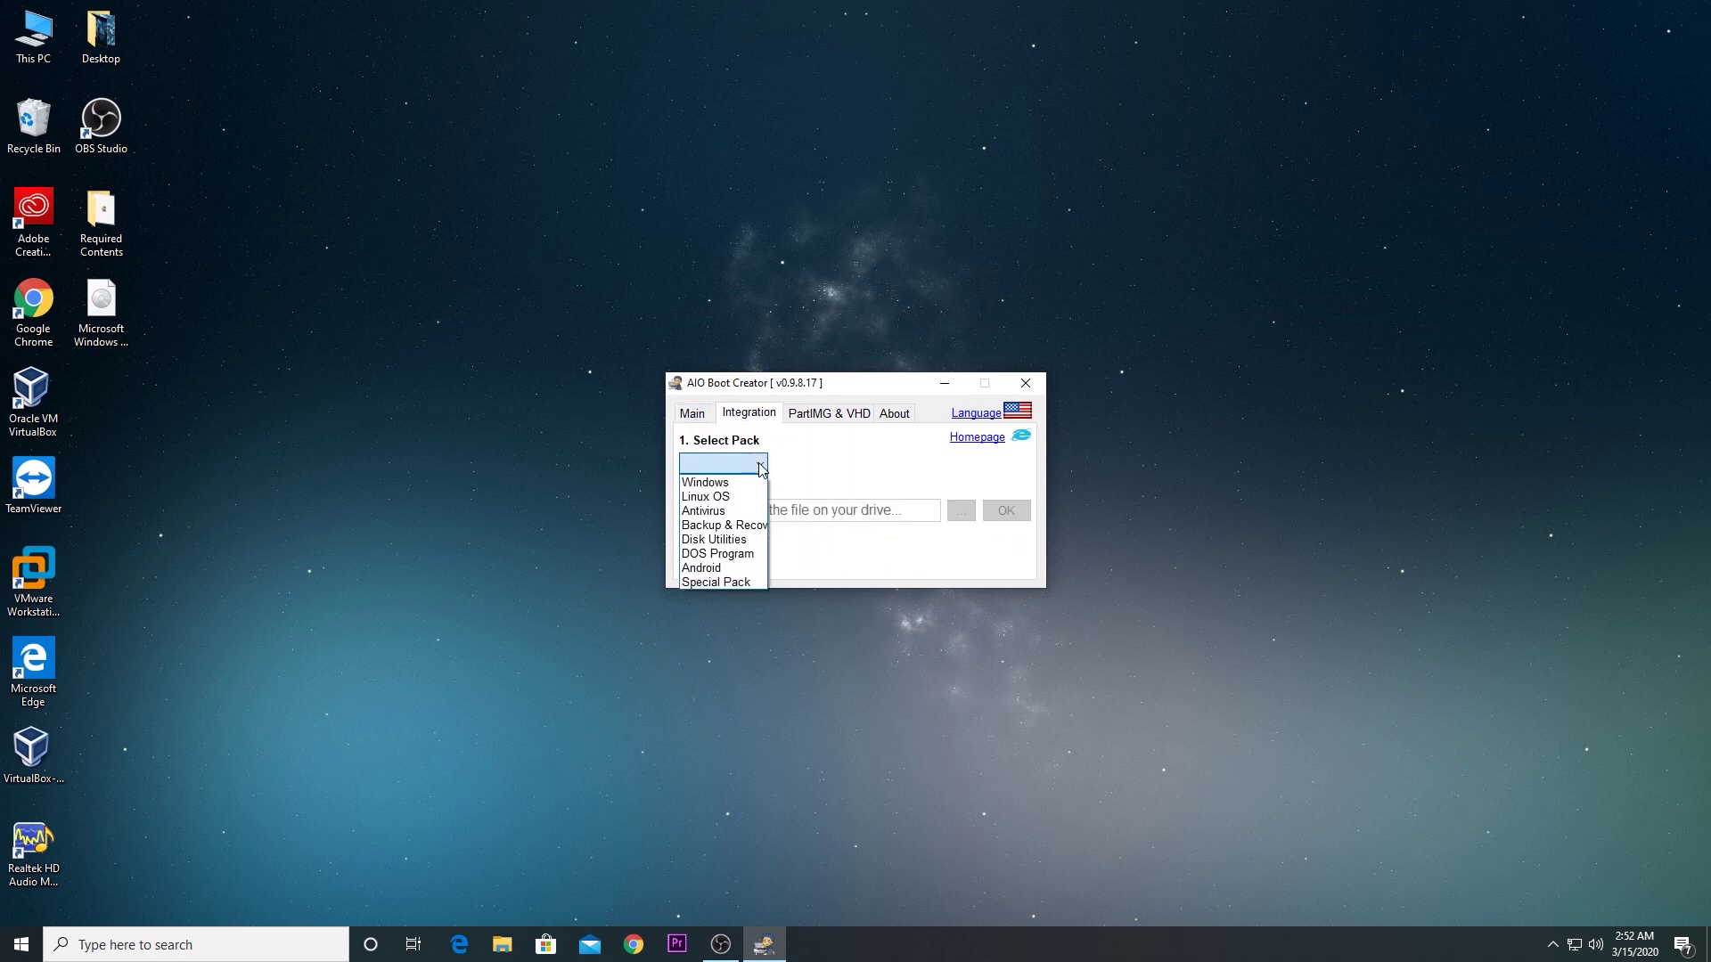
{"action": "left_click", "coordinate": [709, 485]}
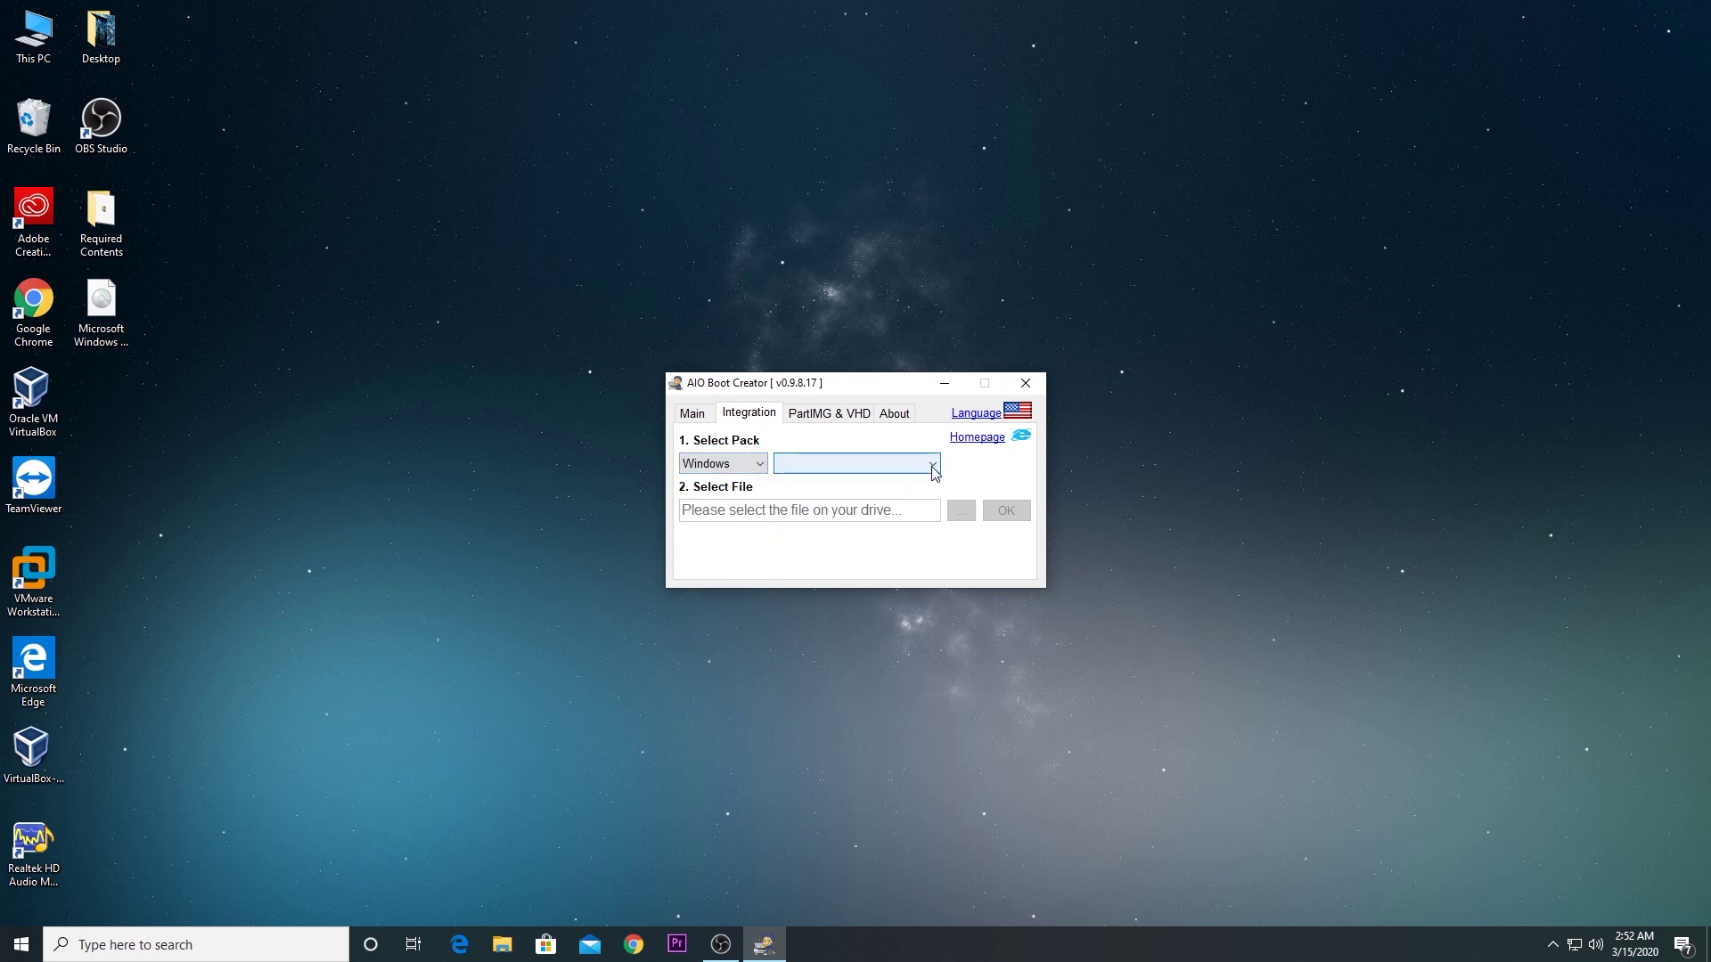
{"action": "left_click", "coordinate": [933, 468]}
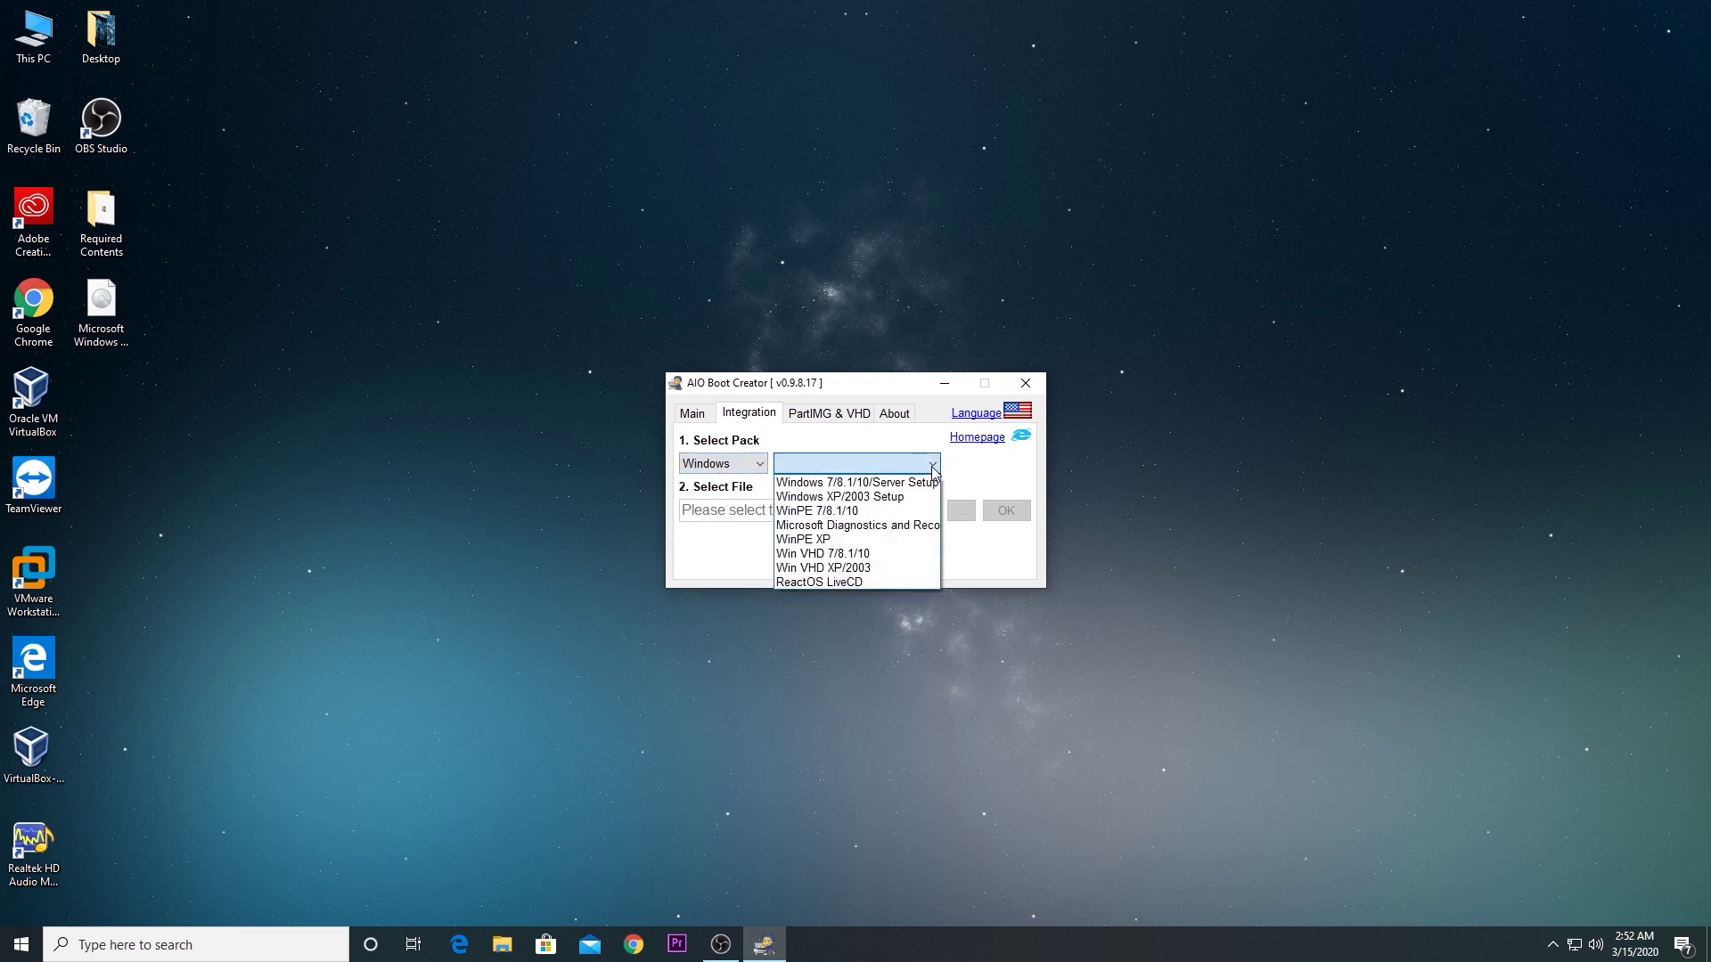
{"action": "left_click", "coordinate": [882, 483]}
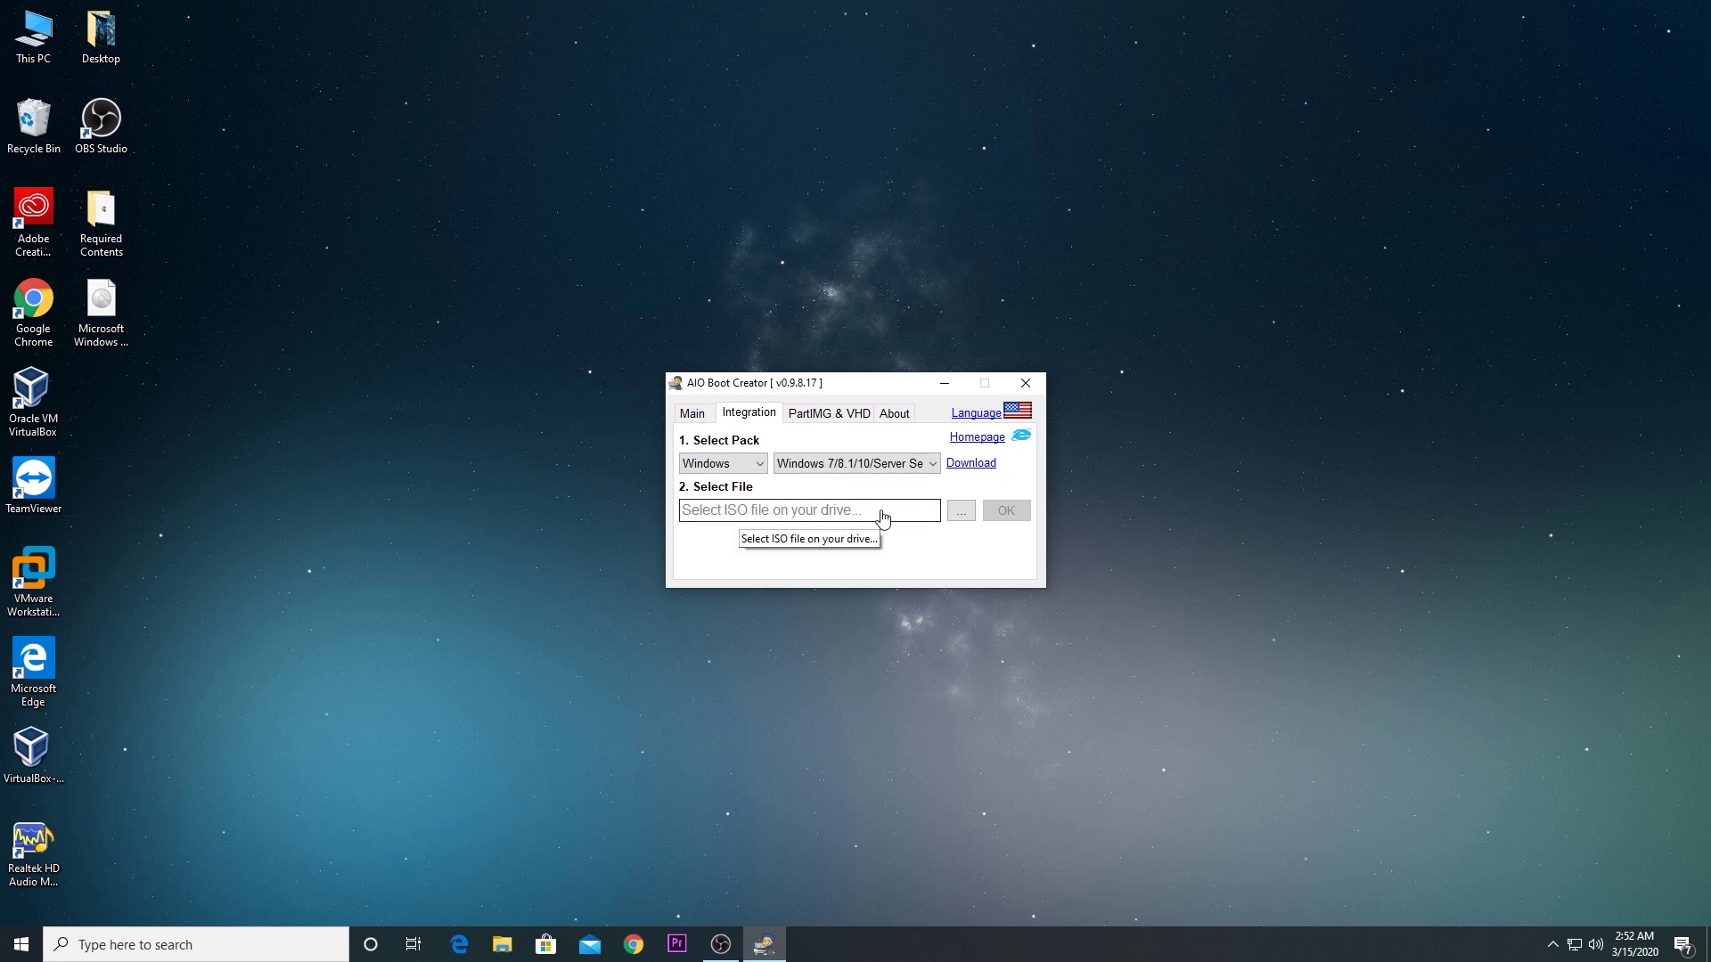
{"action": "left_click", "coordinate": [961, 510]}
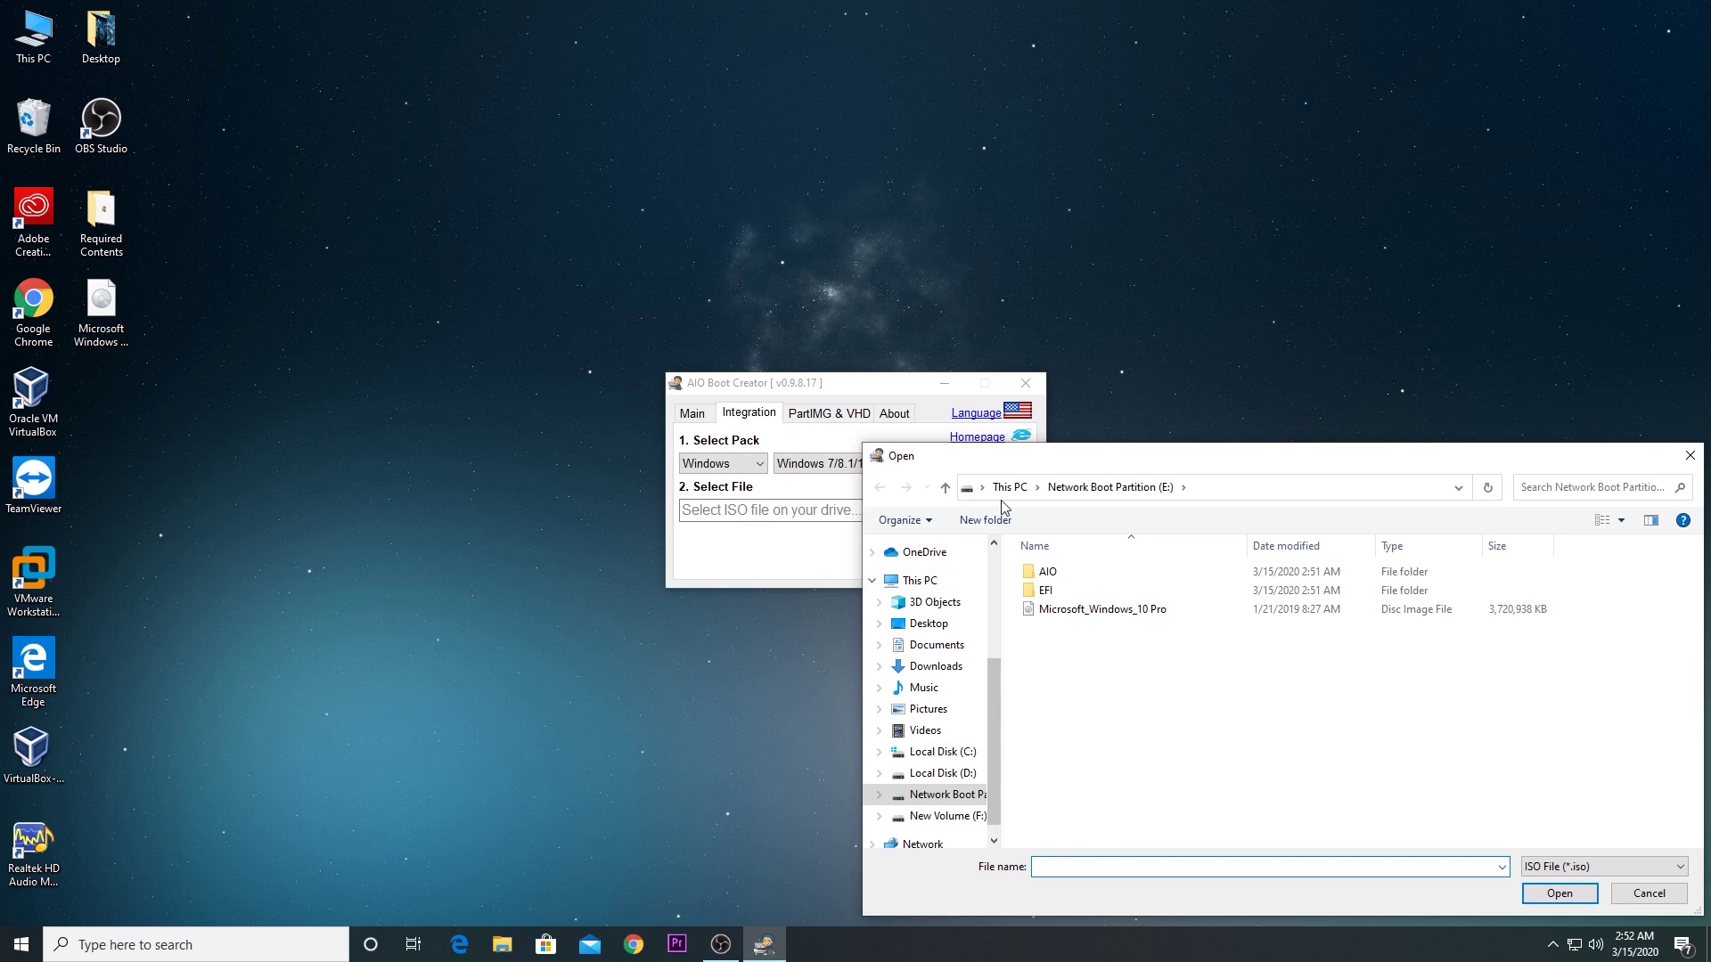
Step: Select Microsoft_Windows_10 Pro as the ISO, getting the alphanumeric-only filename error
{"action": "left_click", "coordinate": [1686, 457]}
{"action": "left_click", "coordinate": [962, 511]}
{"action": "left_click", "coordinate": [1102, 615]}
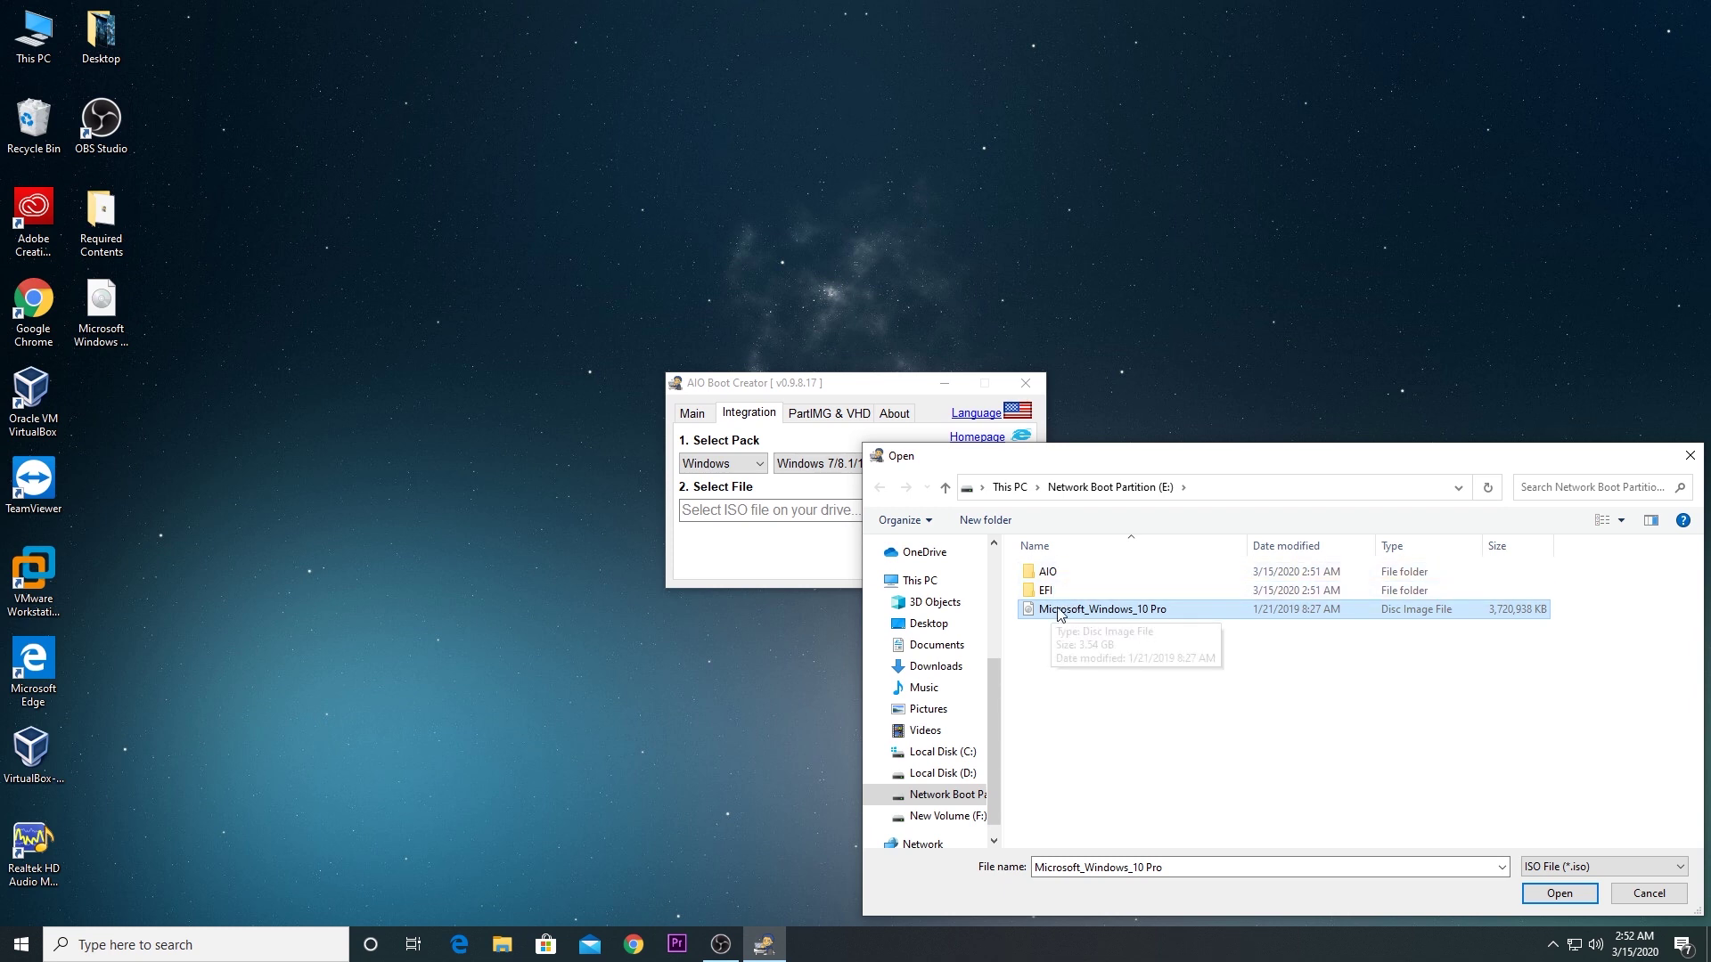
{"action": "left_click", "coordinate": [1559, 893]}
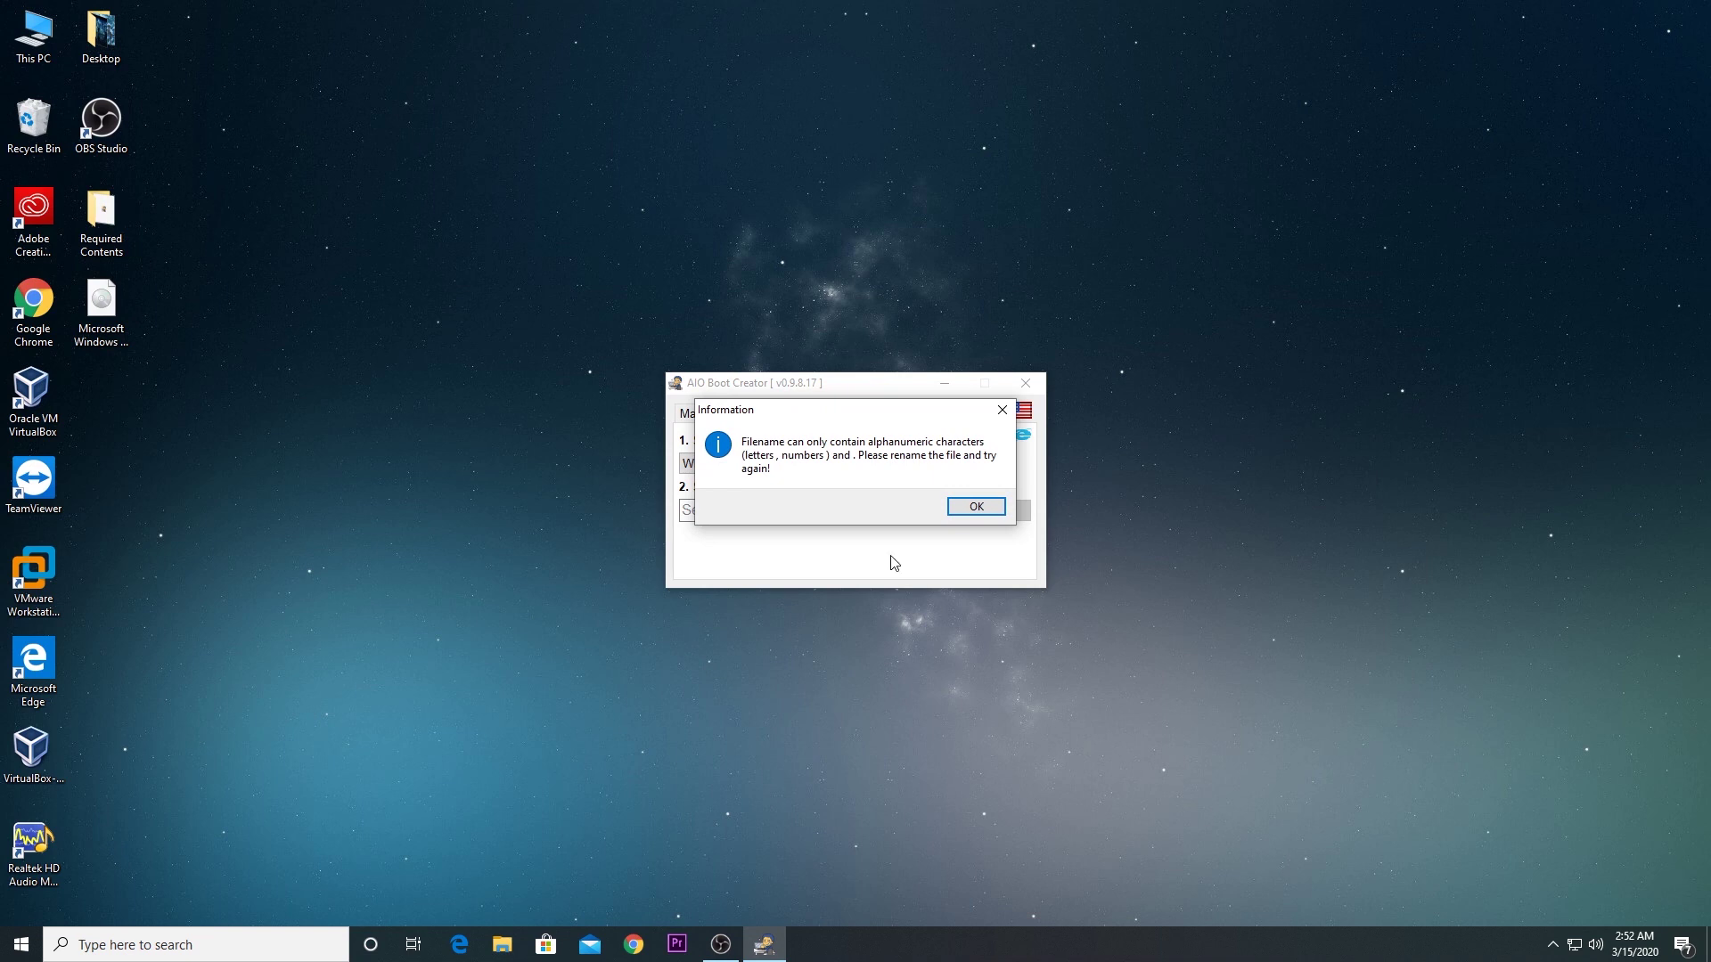
Step: Dismiss the filename error and rename the ISO on drive E: to Windows_10_64bit
{"action": "left_click", "coordinate": [977, 506]}
{"action": "double_click", "coordinate": [33, 36]}
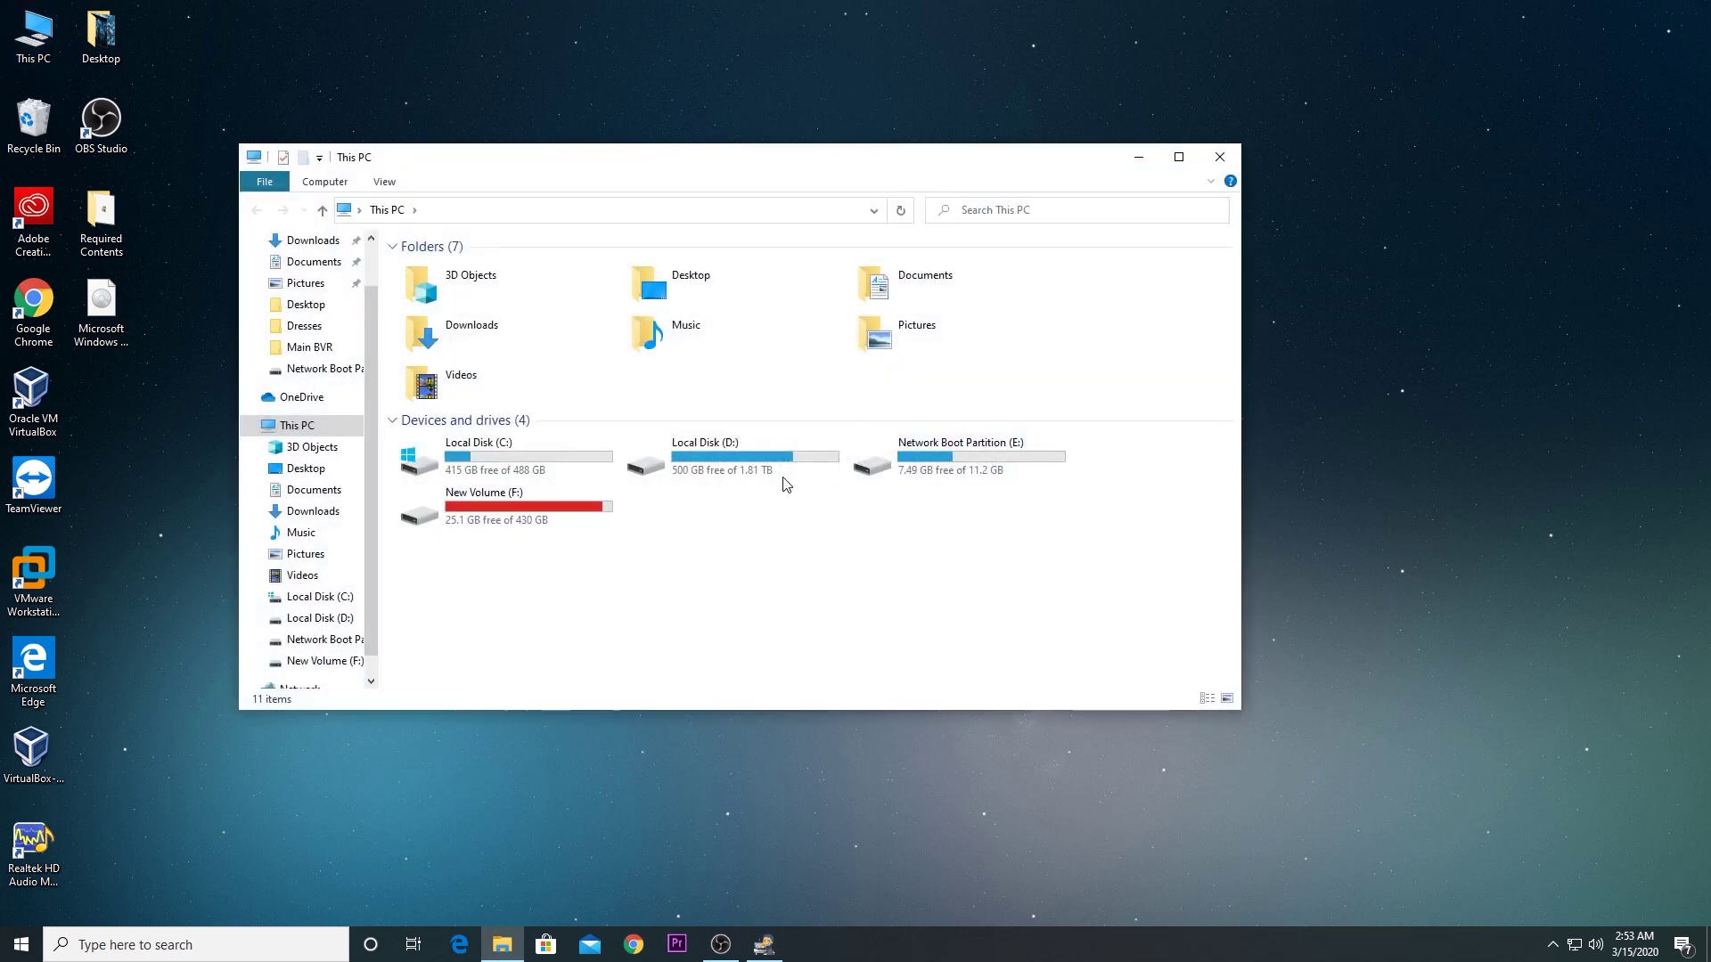
{"action": "double_click", "coordinate": [1003, 465]}
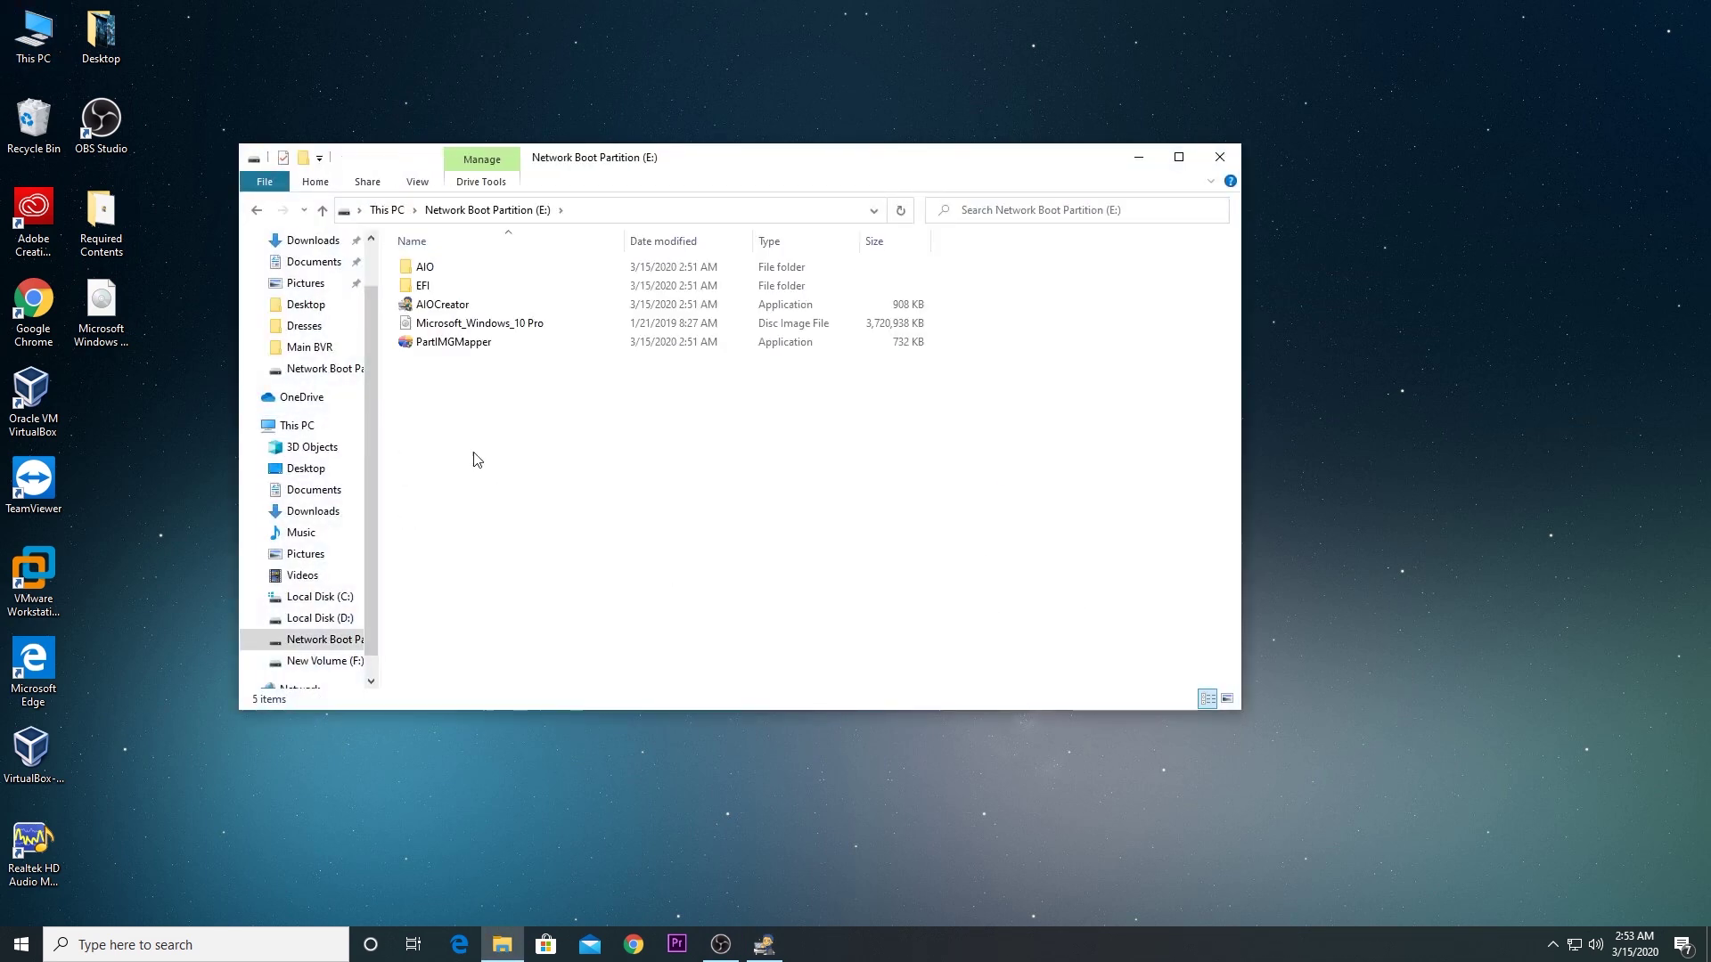
{"action": "left_click", "coordinate": [535, 327]}
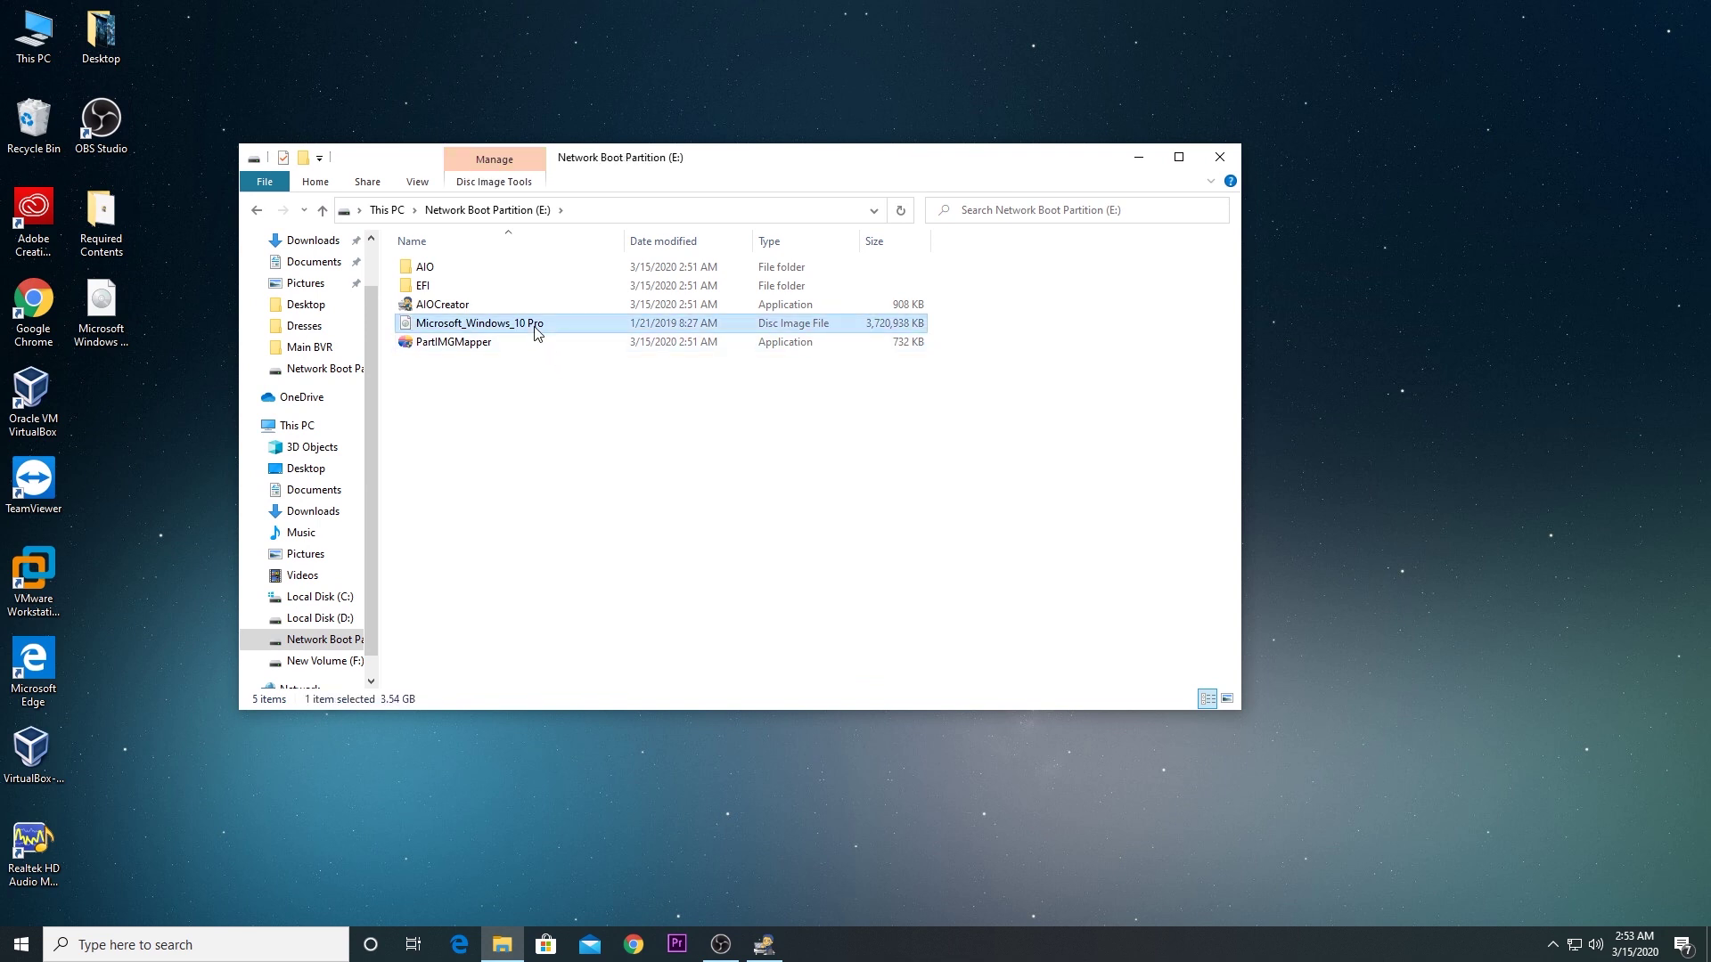
{"action": "left_click", "coordinate": [536, 330]}
{"action": "left_click", "coordinate": [536, 327]}
{"action": "key", "text": "BackSpace"}
{"action": "key", "text": "BackSpace"}
{"action": "key", "text": "BackSpace"}
{"action": "key", "text": "BackSpace"}
{"action": "key", "text": "BackSpace"}
{"action": "key", "text": "BackSpace"}
{"action": "key", "text": "BackSpace"}
{"action": "key", "text": "BackSpace"}
{"action": "key", "text": "BackSpace"}
{"action": "key", "text": "BackSpace"}
{"action": "key", "text": "BackSpace"}
{"action": "key", "text": "BackSpace"}
{"action": "key", "text": "BackSpace"}
{"action": "key", "text": "BackSpace"}
{"action": "key", "text": "BackSpace"}
{"action": "key", "text": "BackSpace"}
{"action": "key", "text": "BackSpace"}
{"action": "key", "text": "BackSpace"}
{"action": "key", "text": "BackSpace"}
{"action": "key", "text": "BackSpace"}
{"action": "type", "text": "Windows_10_64bit"}
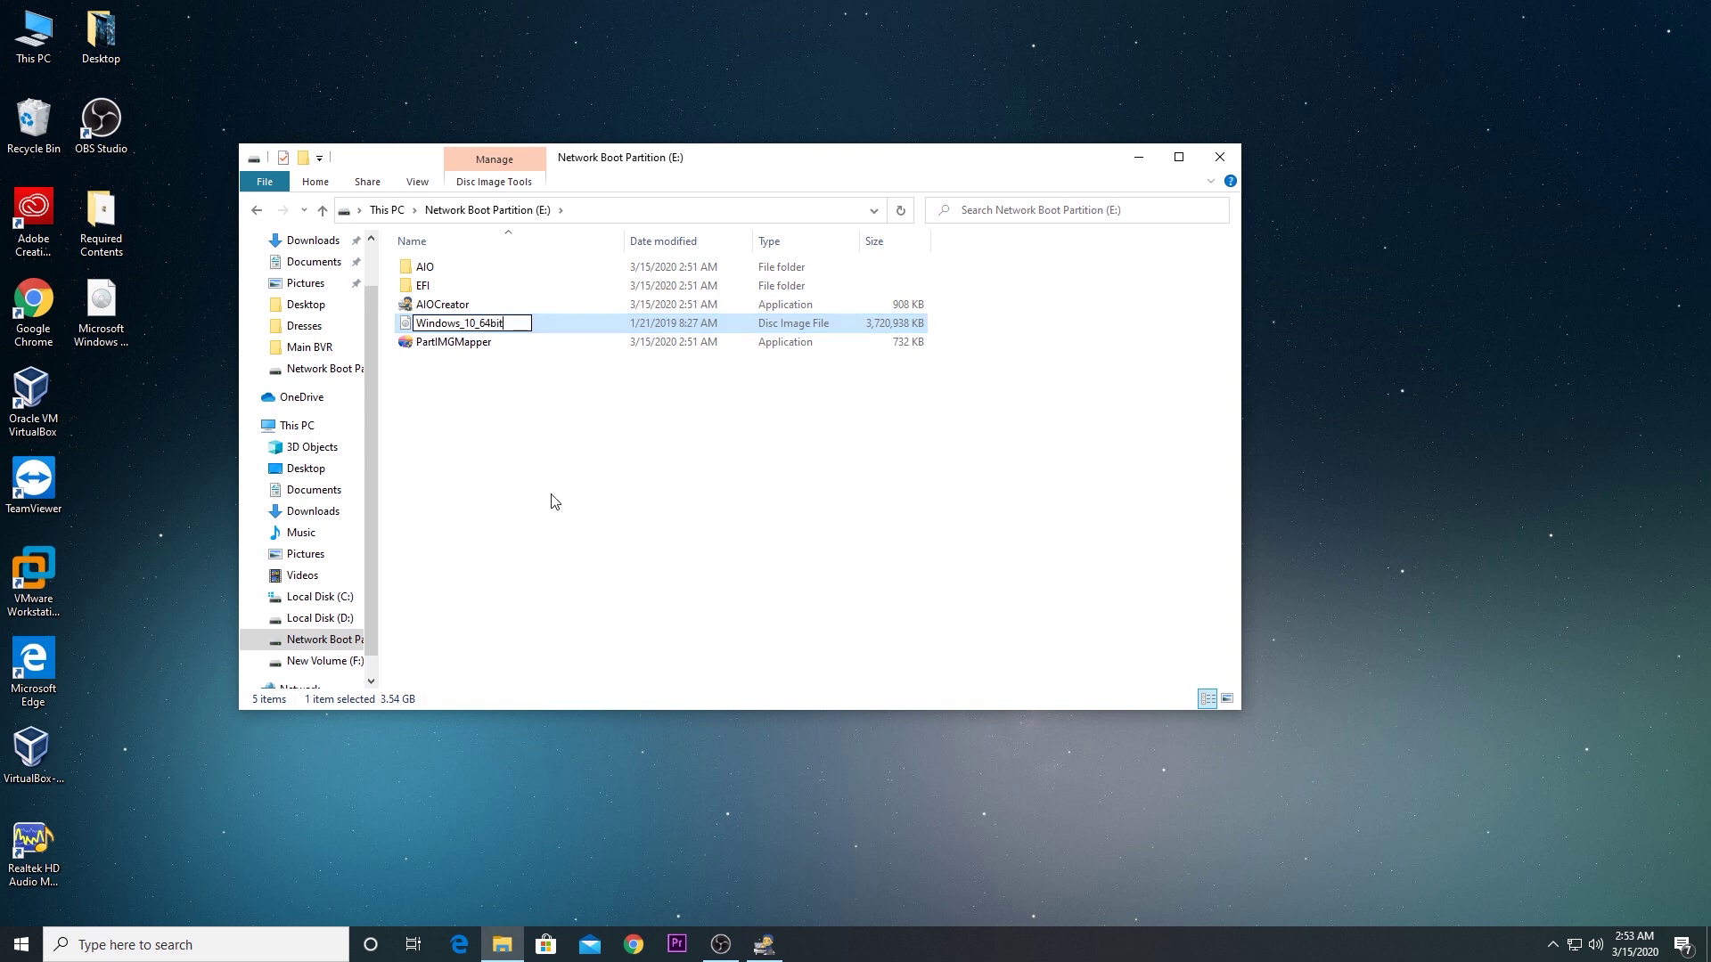
{"action": "left_click", "coordinate": [555, 508]}
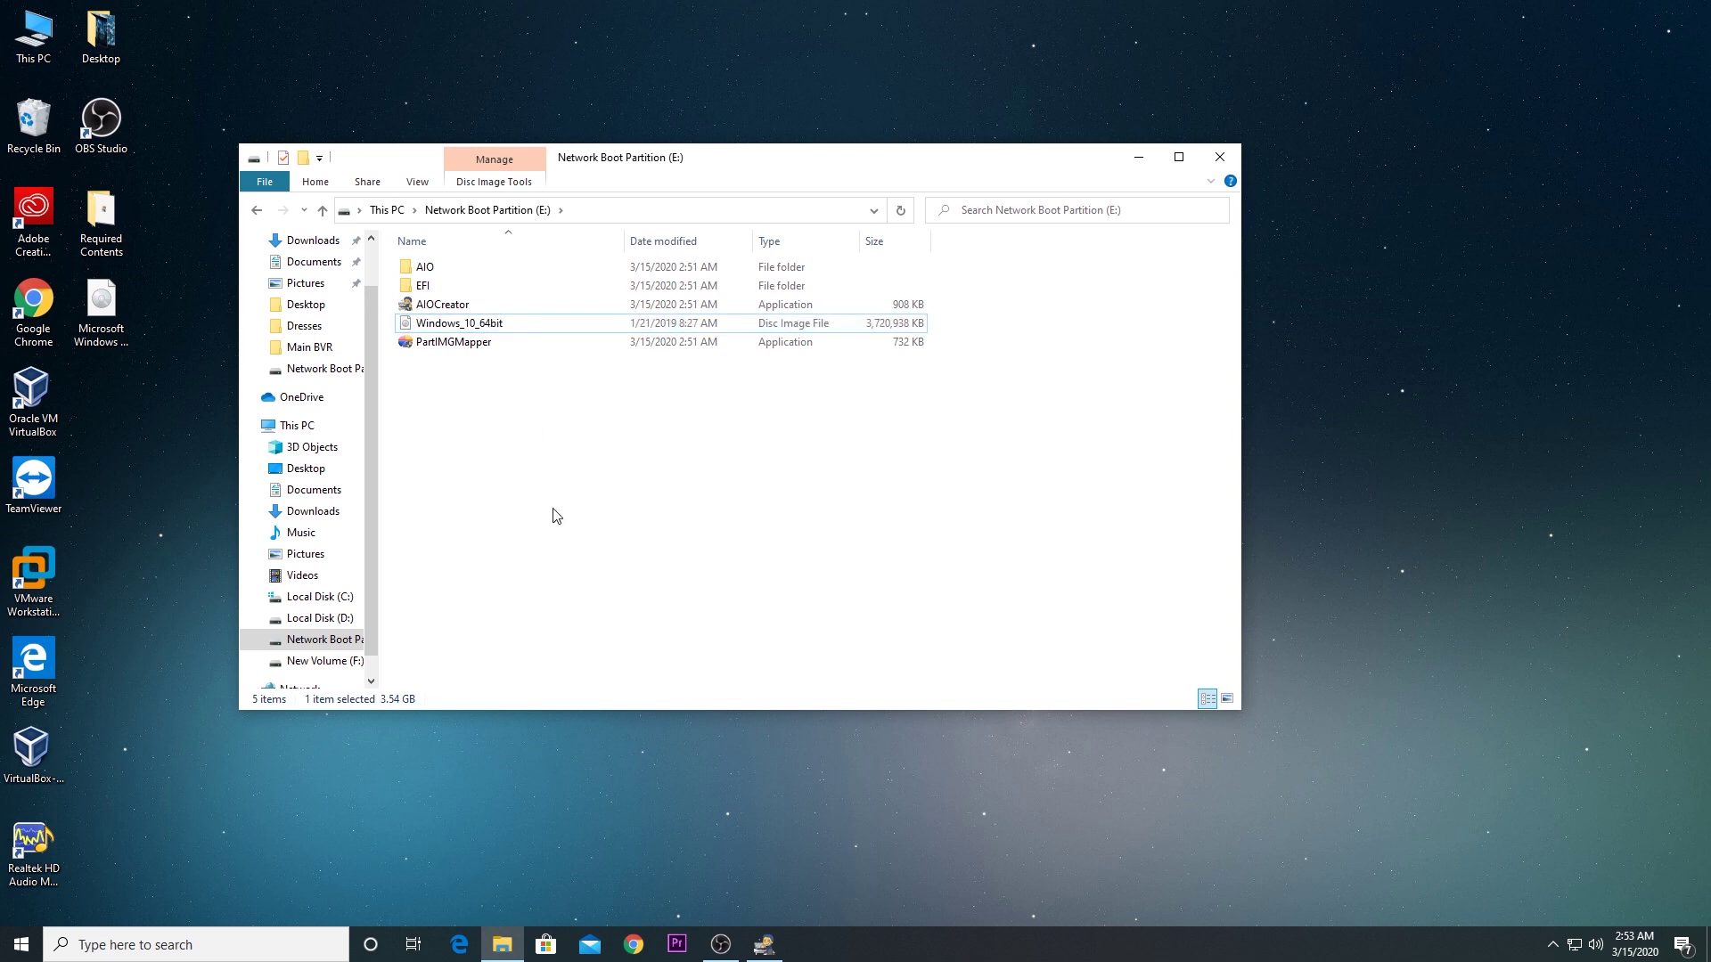
Step: Select Windows_10_64bit.iso on E: as the setup file in AIO Boot Creator
{"action": "left_click_drag", "start_coordinate": [1102, 160], "coordinate": [698, 227]}
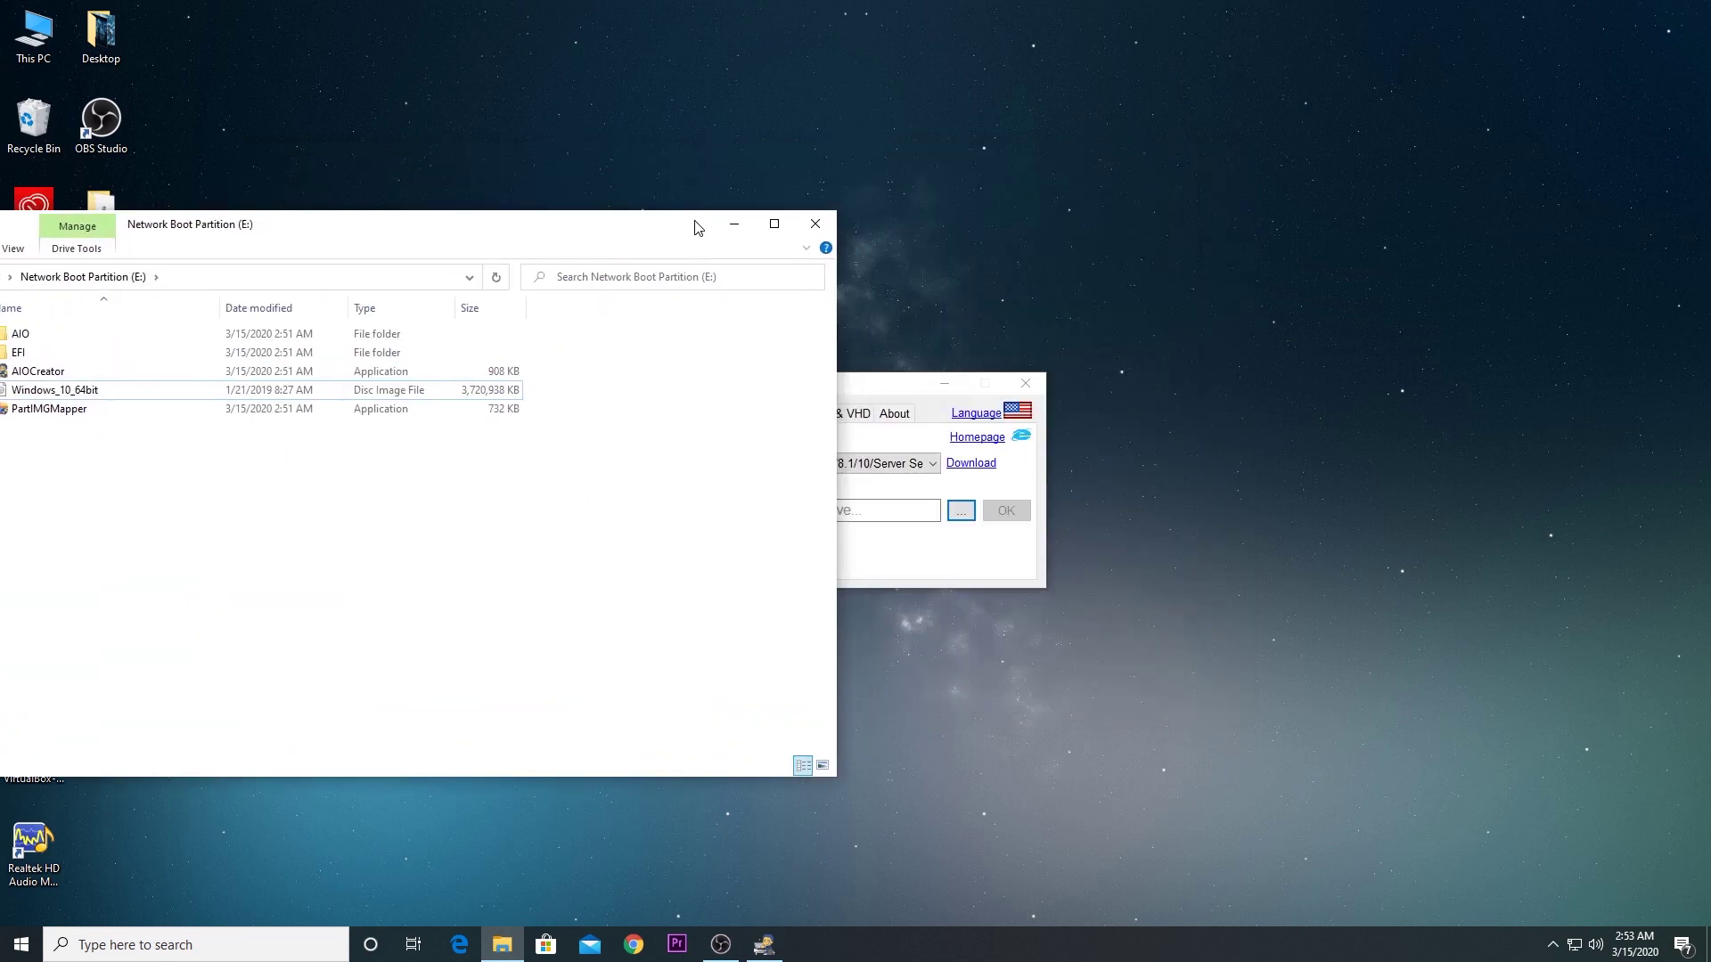
{"action": "left_click", "coordinate": [916, 385]}
{"action": "left_click", "coordinate": [960, 510]}
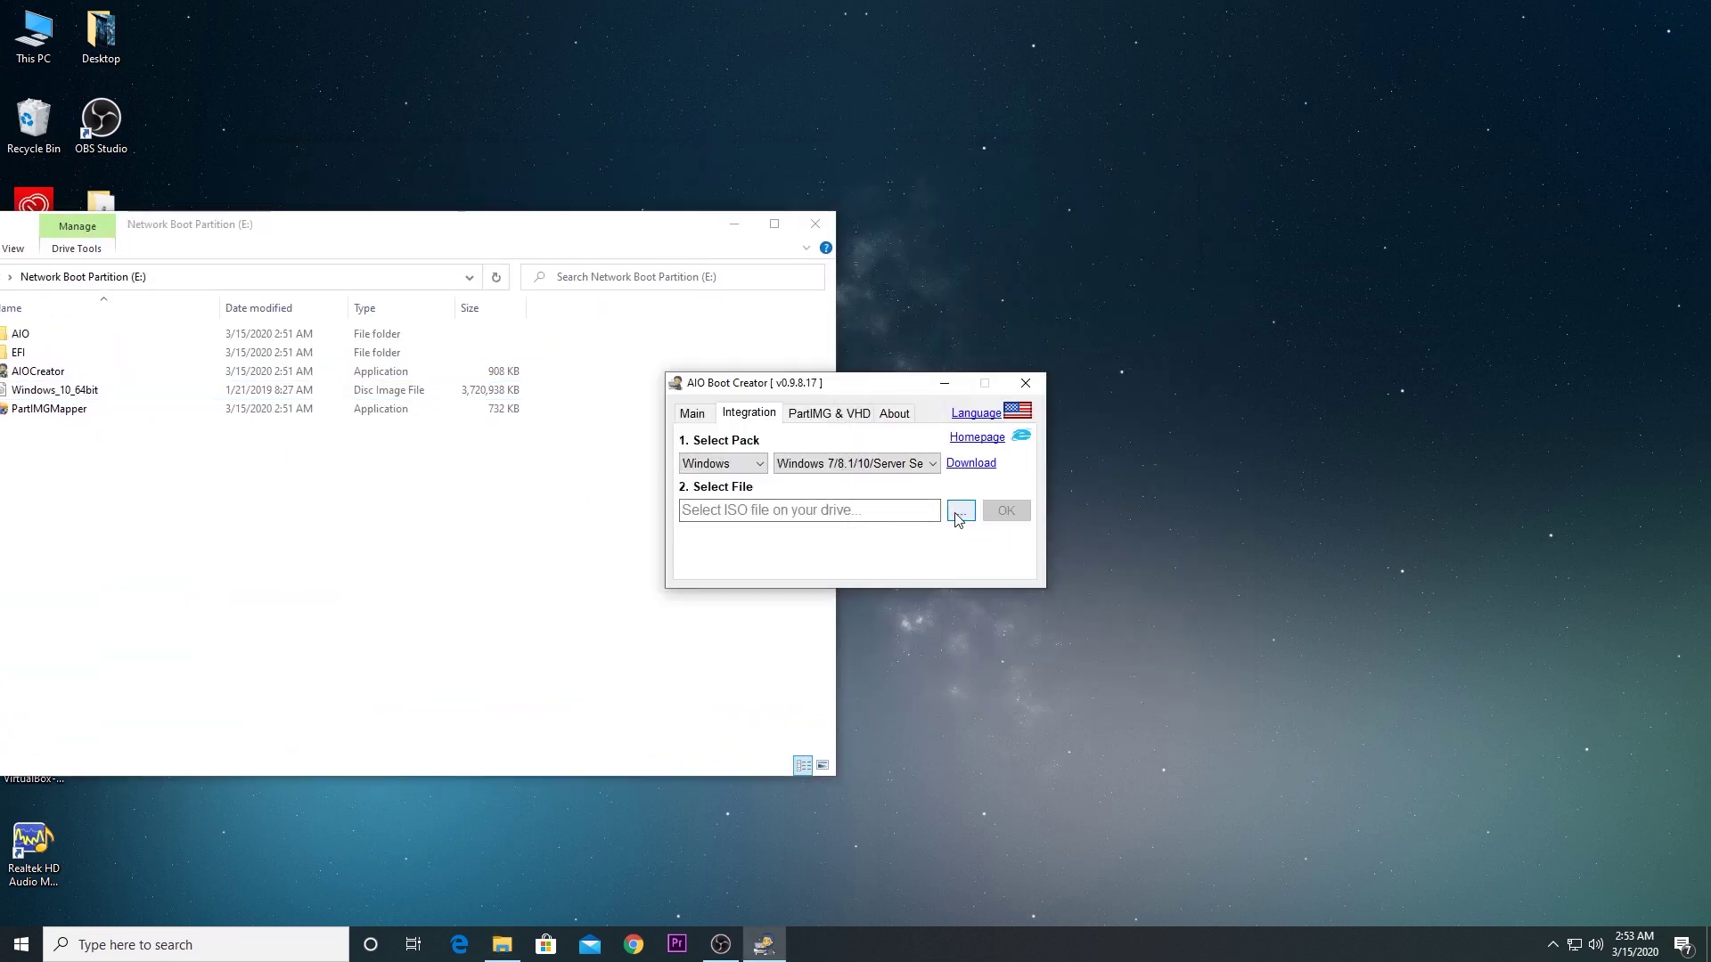
{"action": "left_click", "coordinate": [1081, 613]}
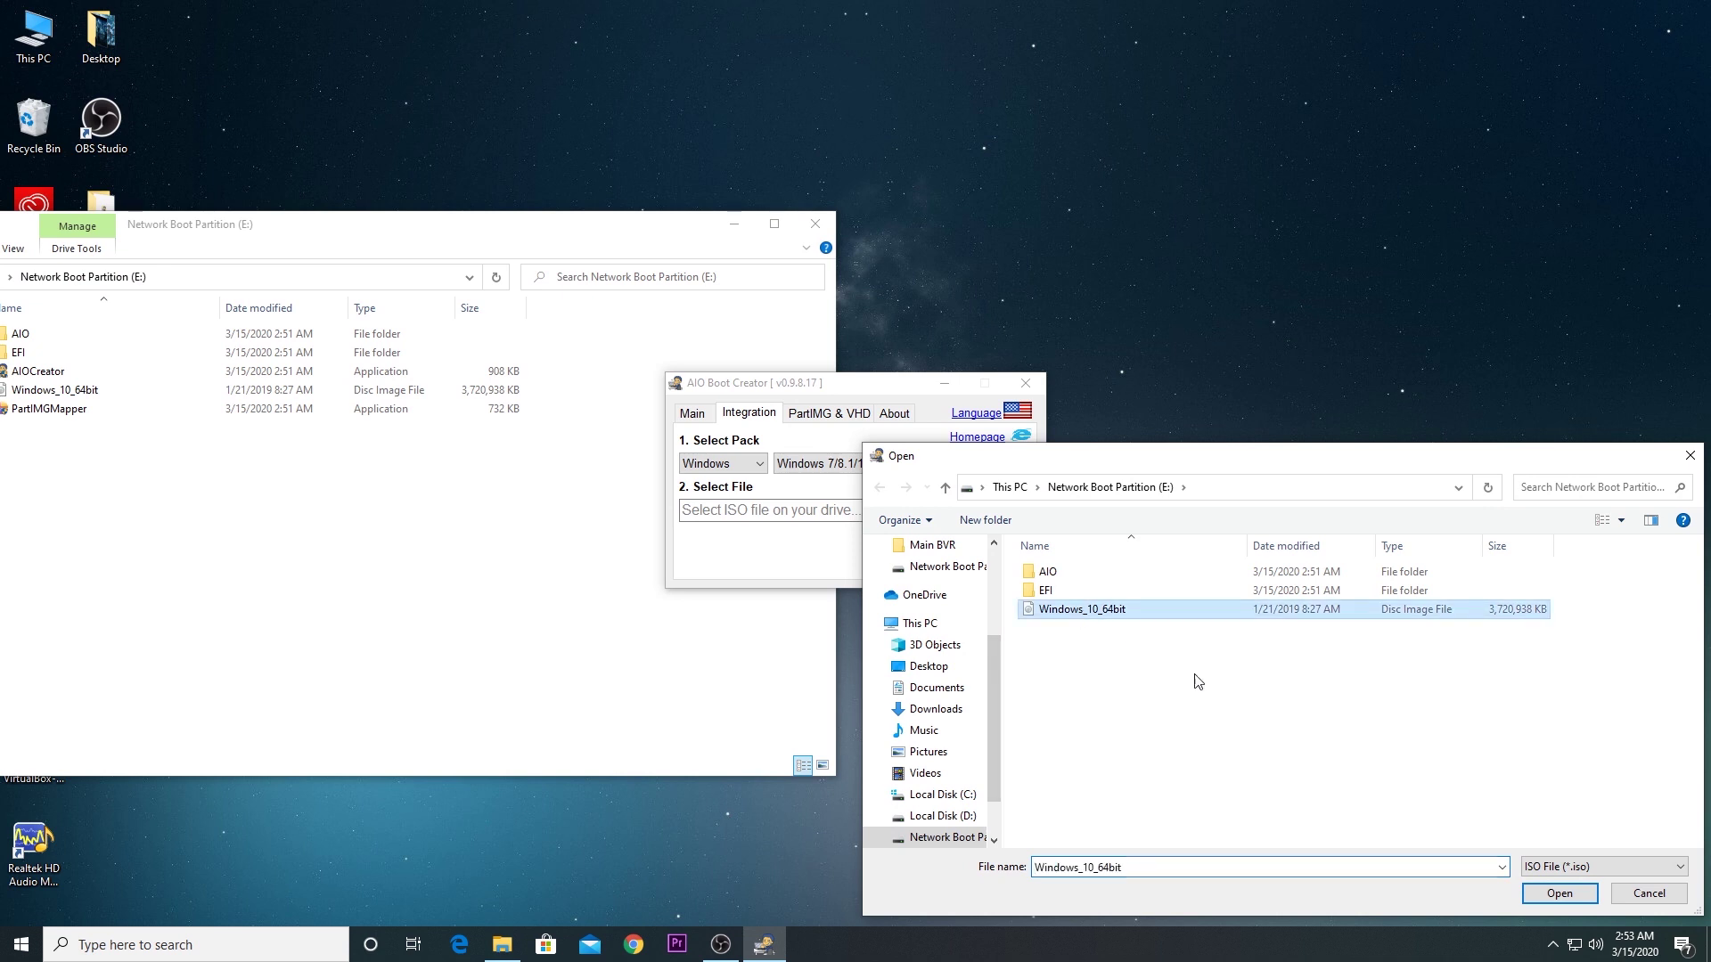
{"action": "left_click", "coordinate": [1559, 894]}
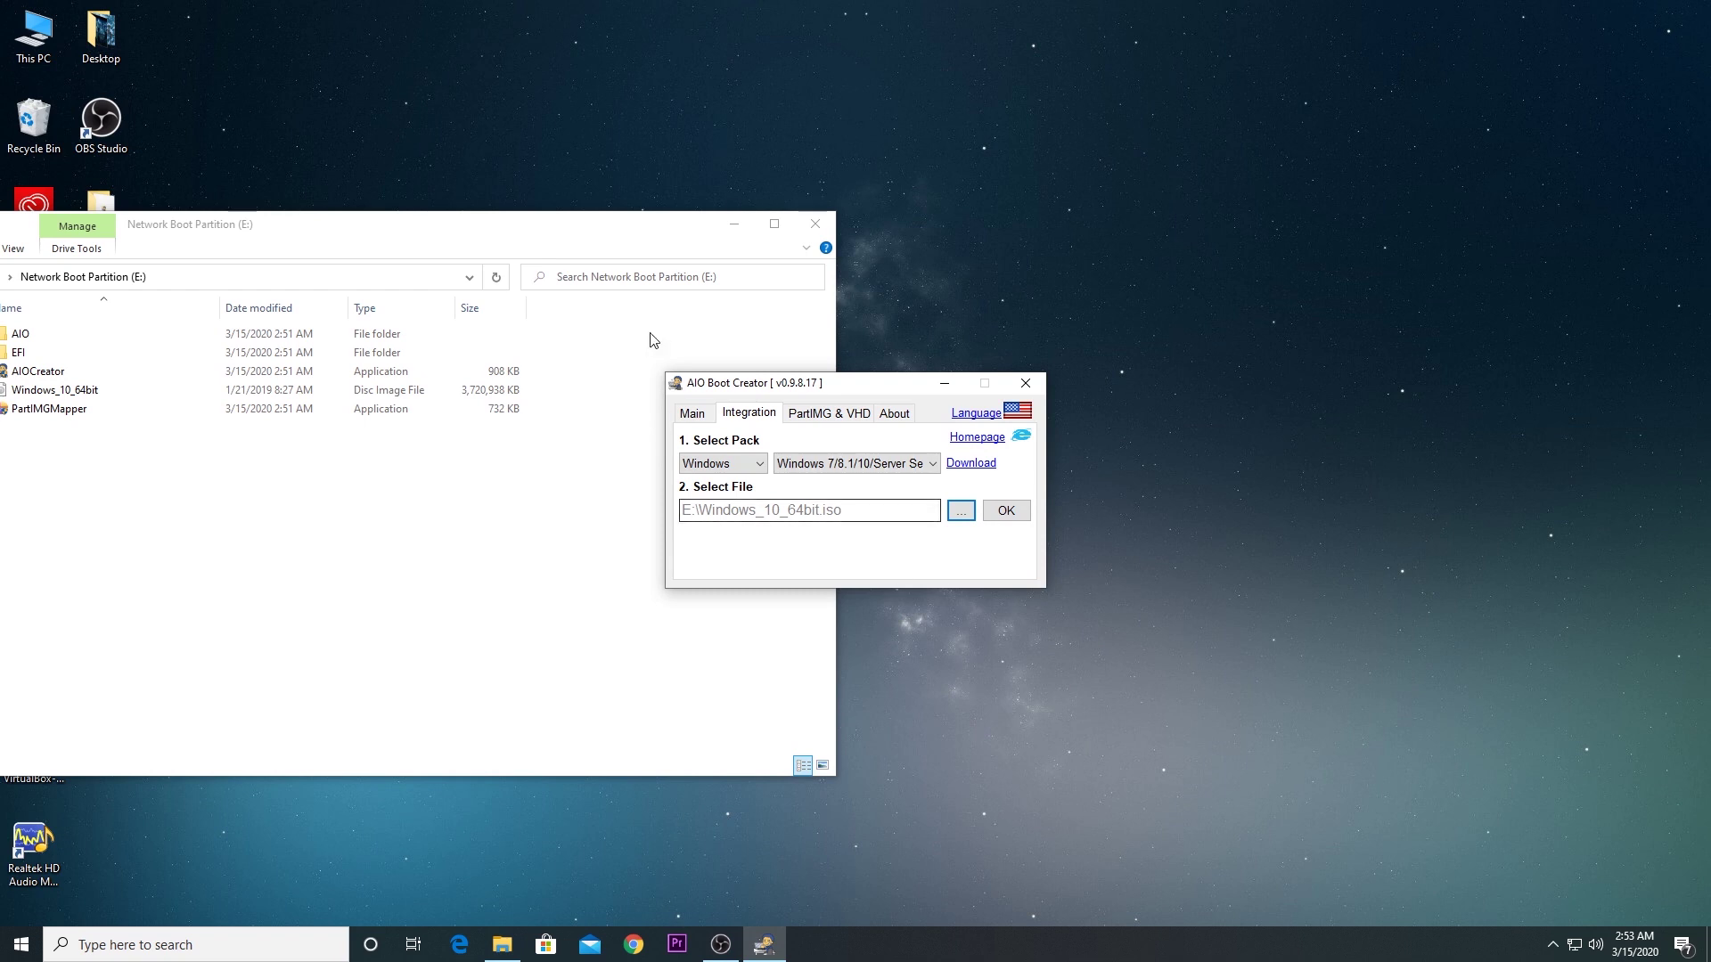
Step: Minimize the folder window and start integrating the Windows_10_64bit ISO
{"action": "left_click", "coordinate": [609, 232]}
{"action": "left_click_drag", "start_coordinate": [609, 232], "coordinate": [958, 229]}
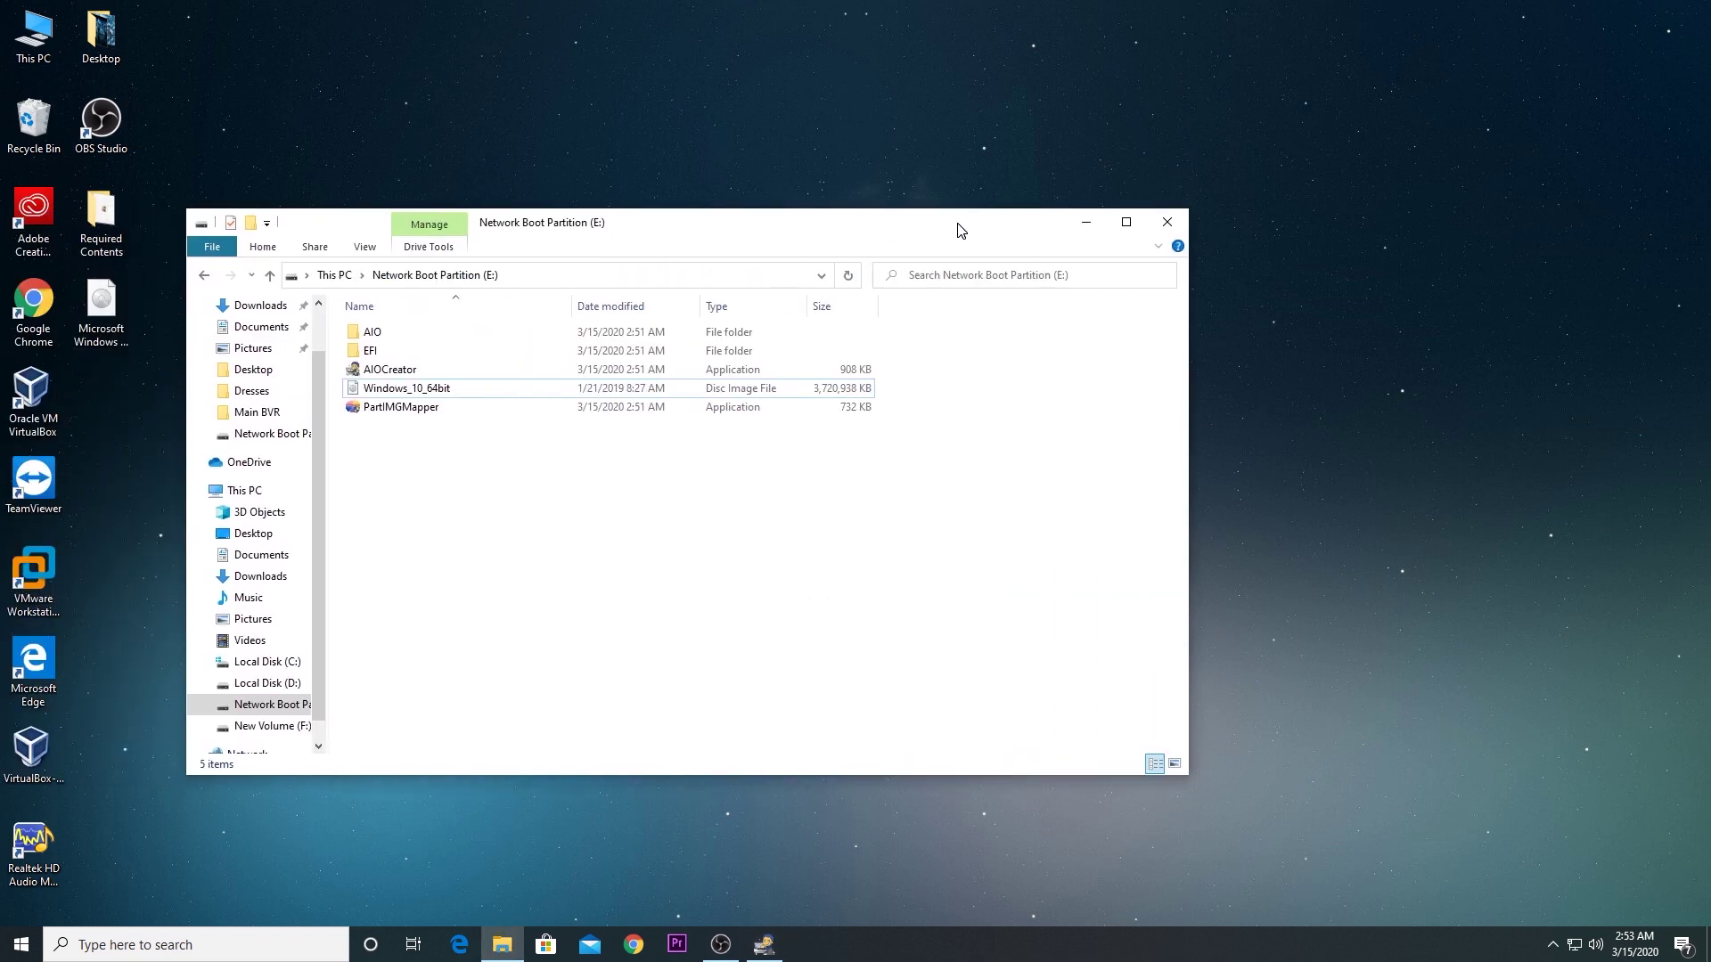
{"action": "left_click", "coordinate": [1086, 228]}
{"action": "left_click", "coordinate": [1003, 510]}
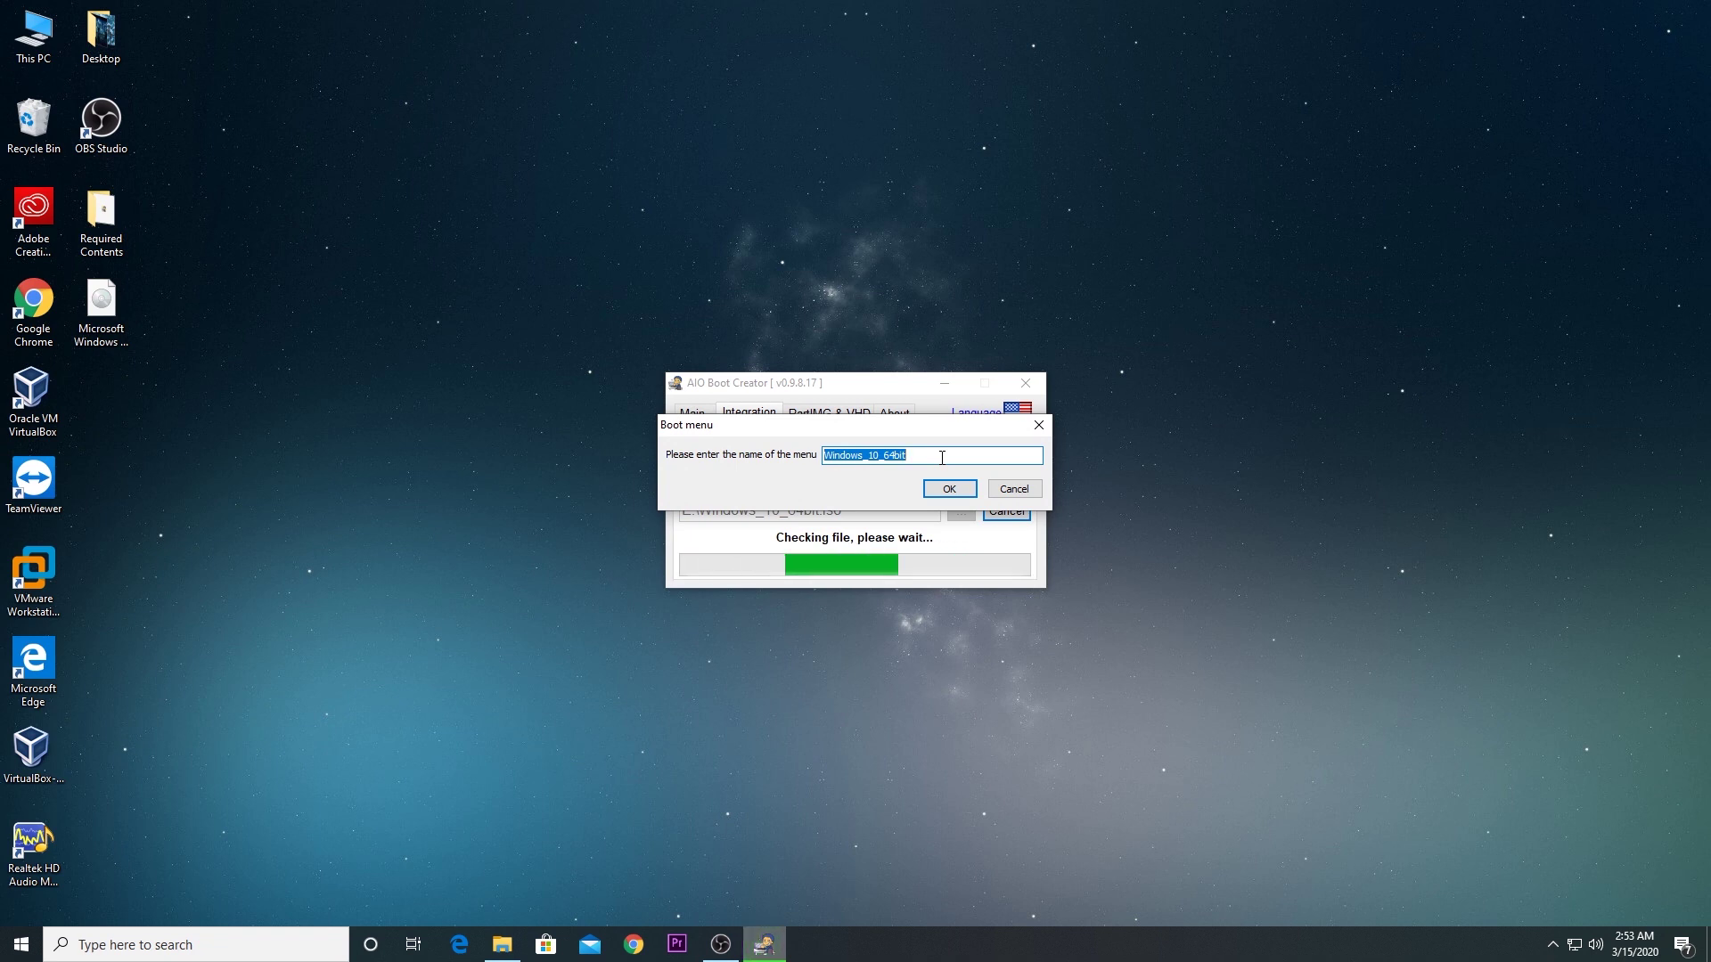
Step: Name the boot menu entry 'Windows 10 Network Boot', confirm it, and open This PC
{"action": "key", "text": "BackSpace"}
{"action": "type", "text": "W"}
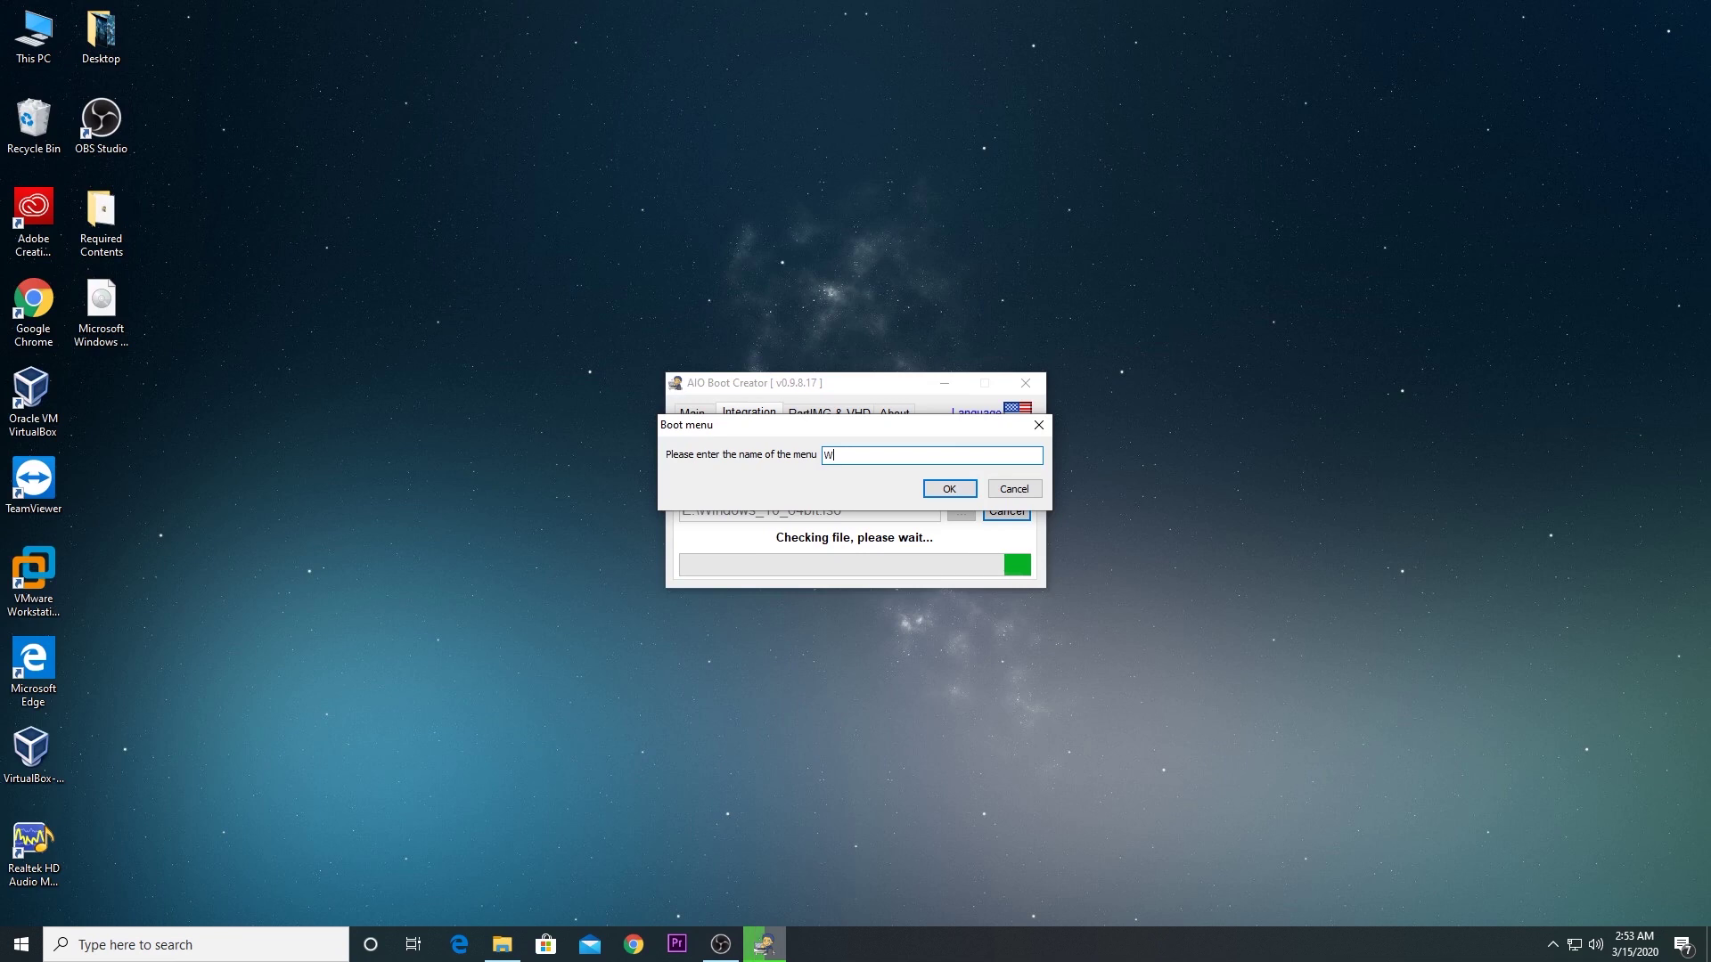
{"action": "type", "text": "indows 10 Nety"}
{"action": "key", "text": "BackSpace"}
{"action": "type", "text": "work "}
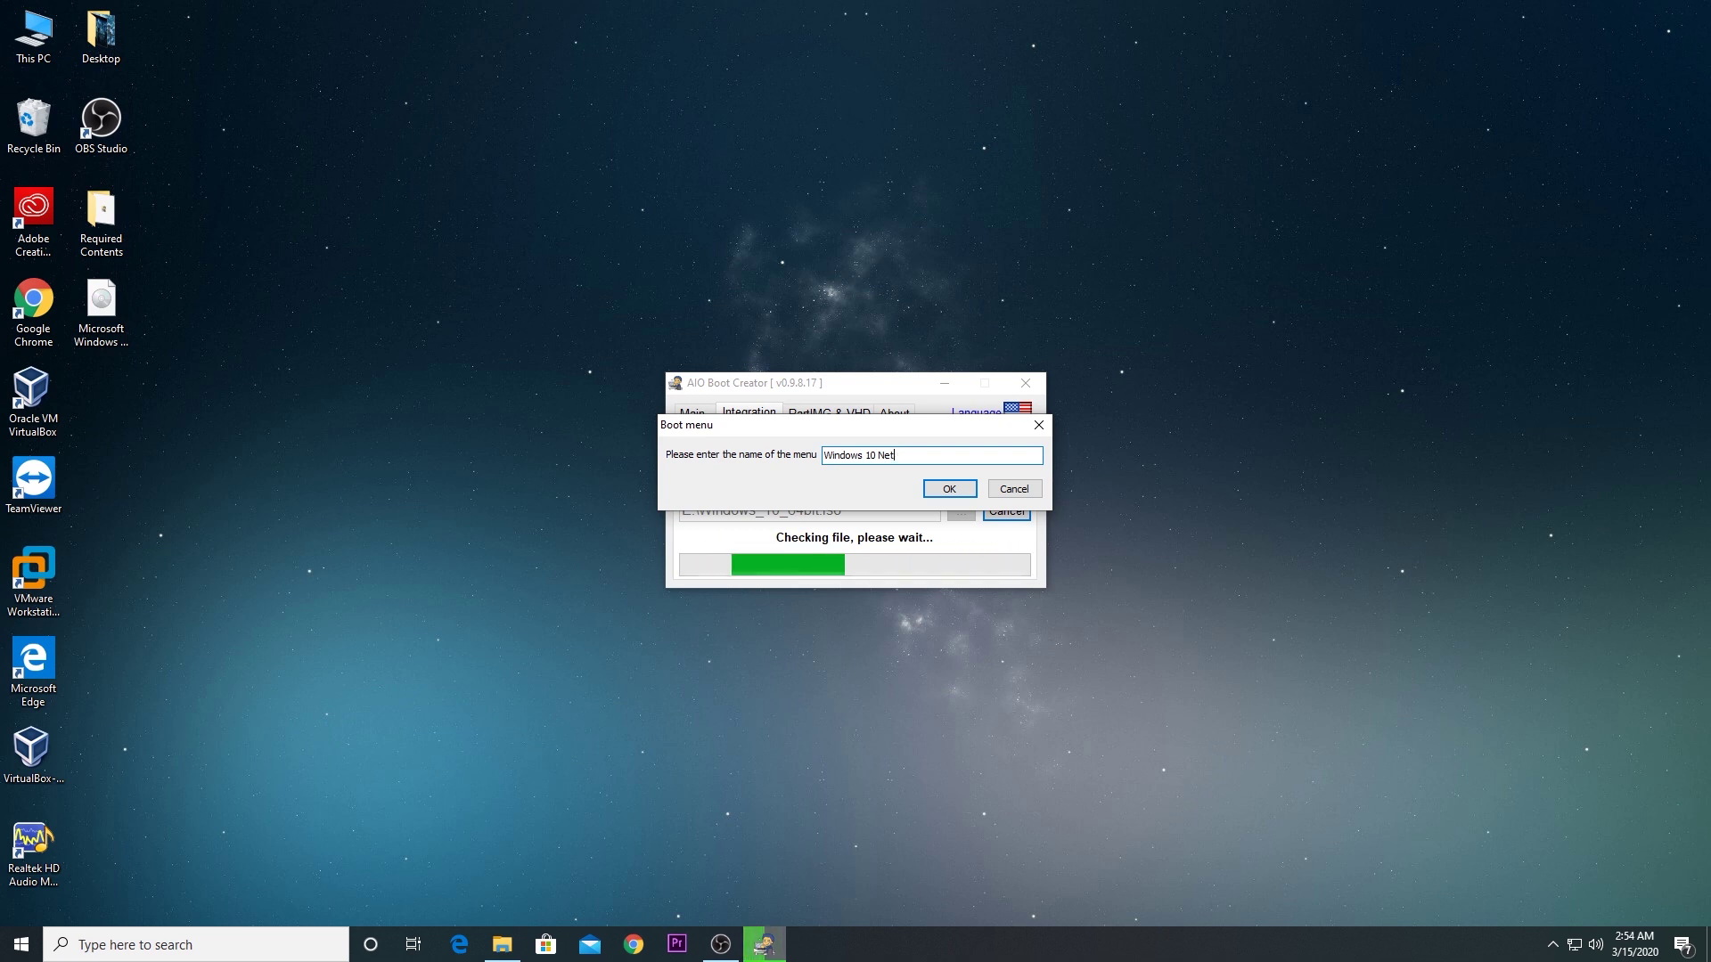
{"action": "type", "text": "Boot"}
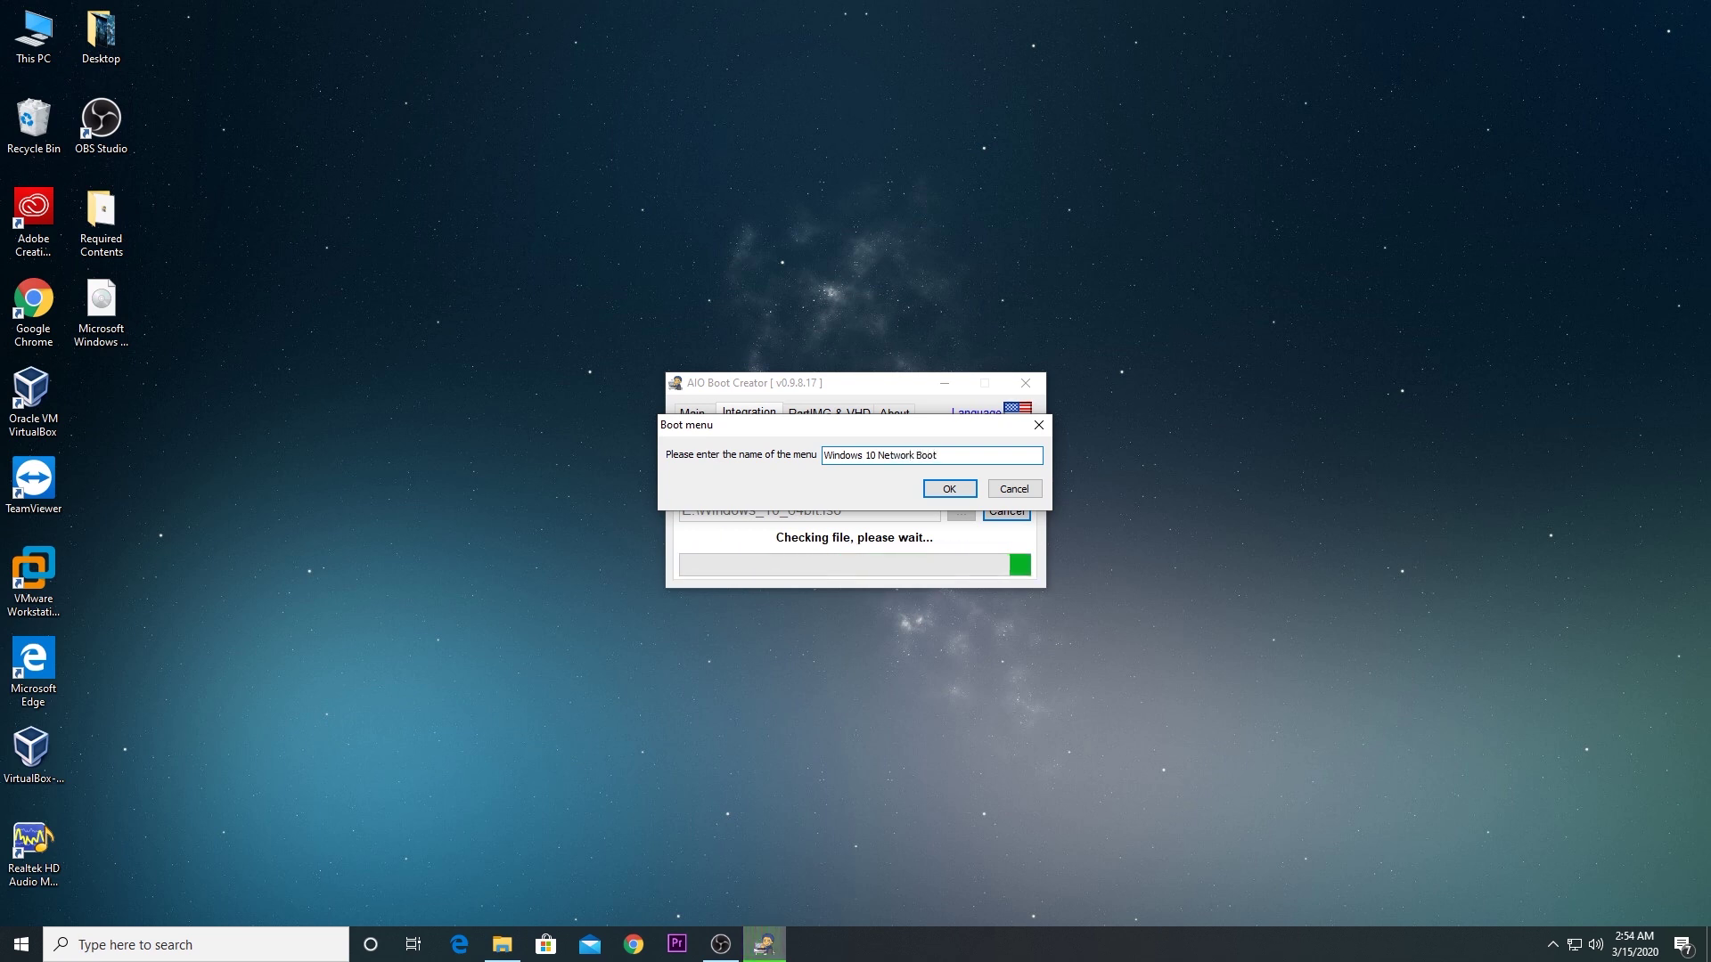
{"action": "left_click", "coordinate": [952, 489]}
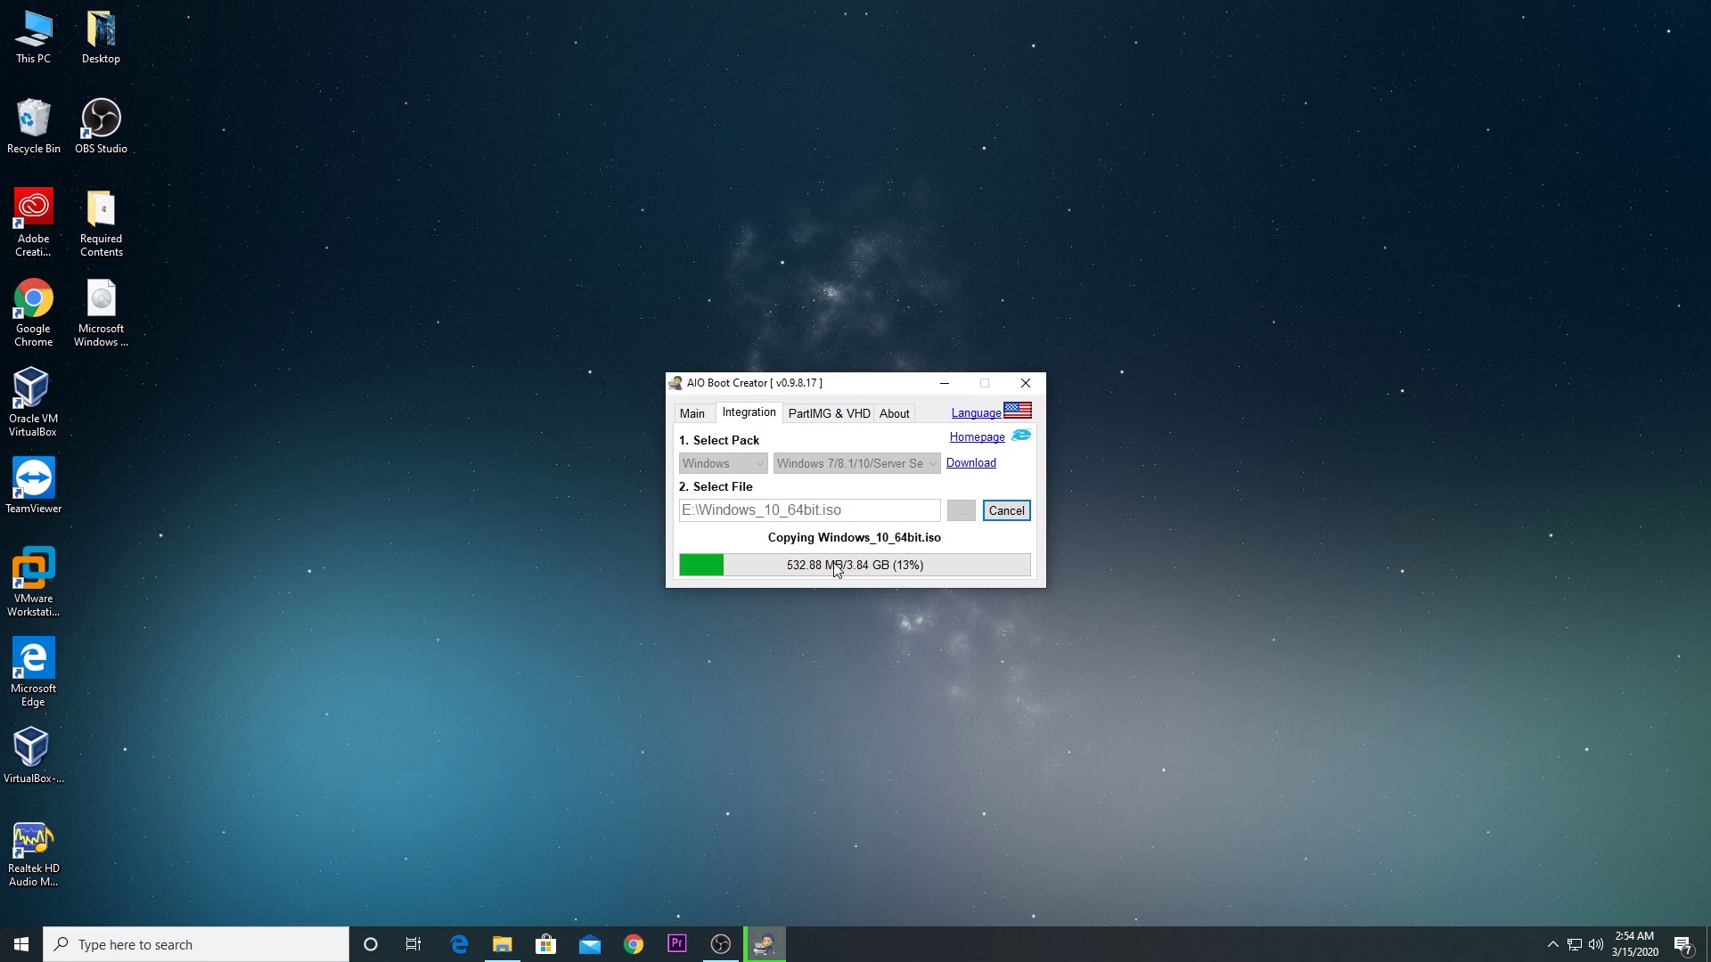
{"action": "double_click", "coordinate": [33, 34]}
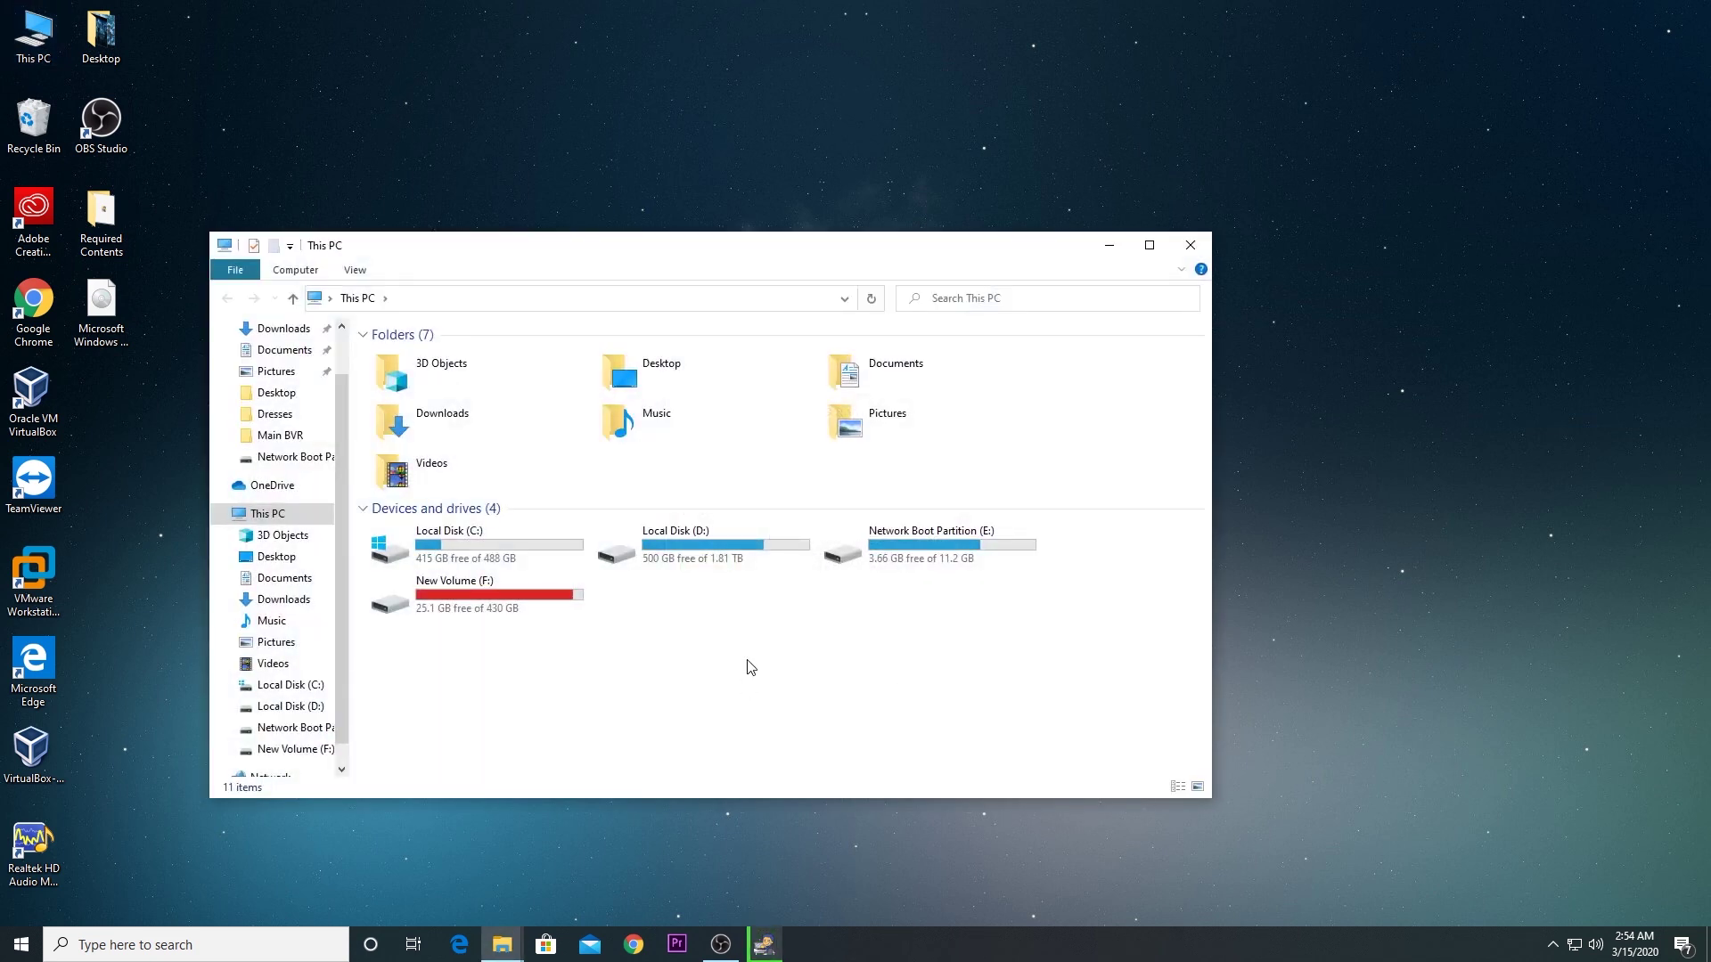
Step: Open the Sharing tab in the Network Boot Partition (E:) drive's properties
{"action": "left_click", "coordinate": [913, 555]}
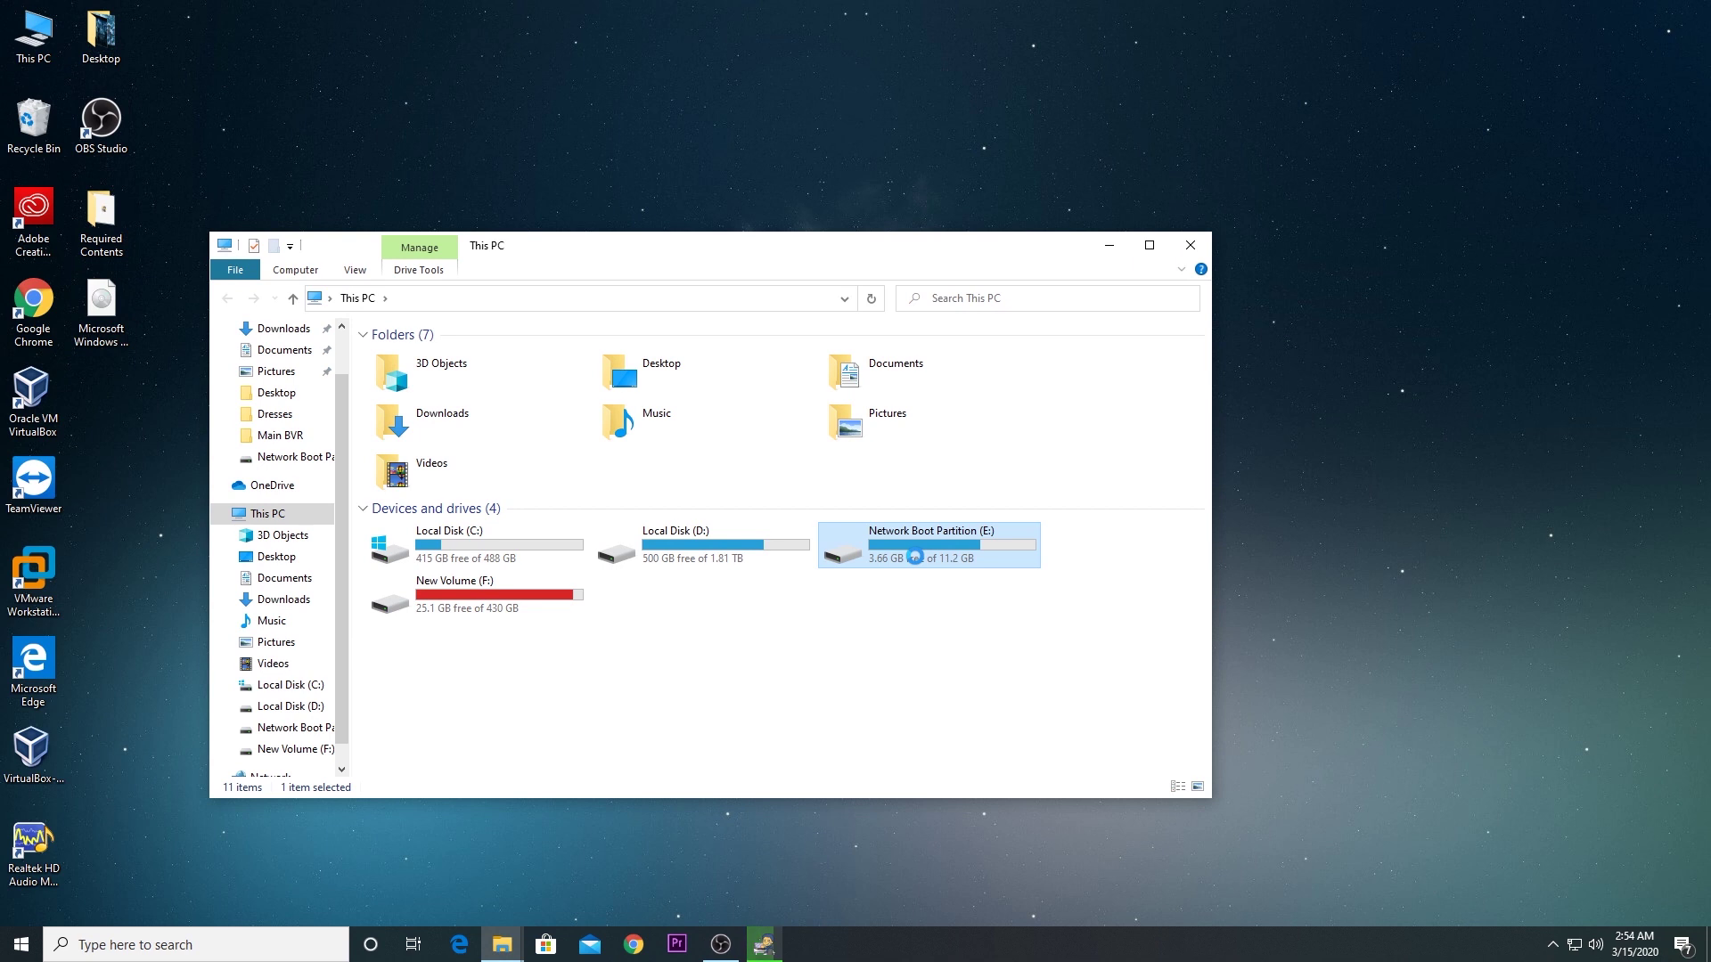
{"action": "right_click", "coordinate": [916, 557]}
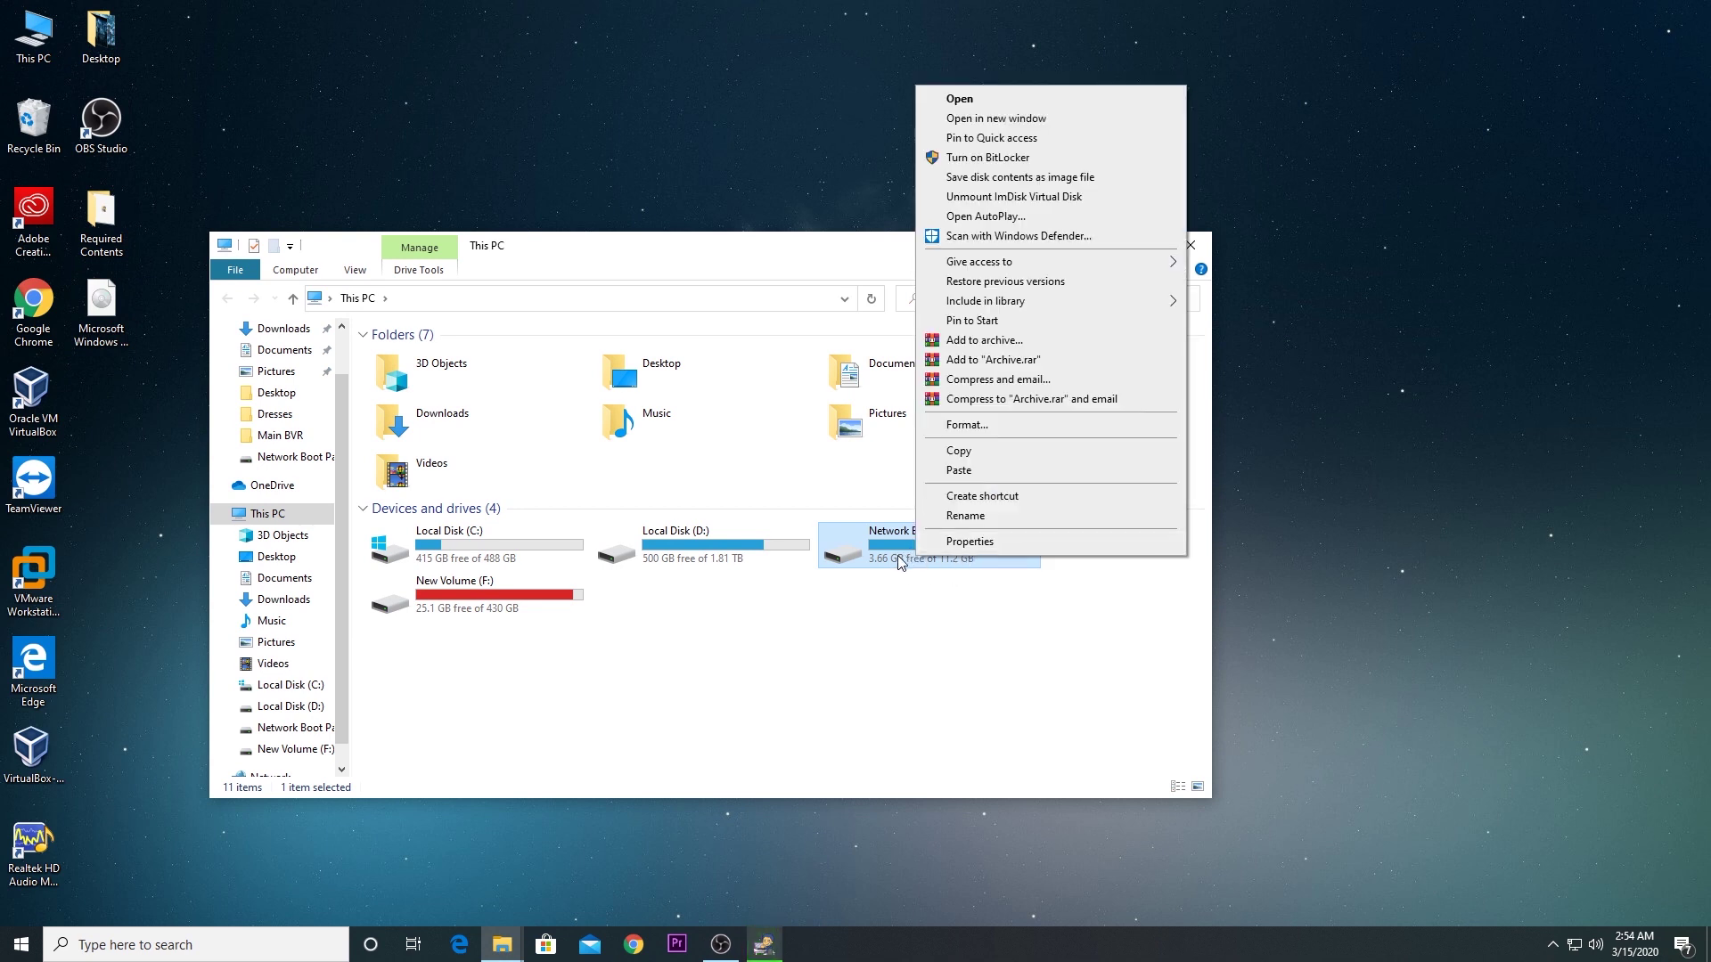
{"action": "left_click", "coordinate": [963, 542]}
{"action": "left_click_drag", "start_coordinate": [1181, 480], "coordinate": [1029, 386]}
{"action": "left_click", "coordinate": [1155, 435]}
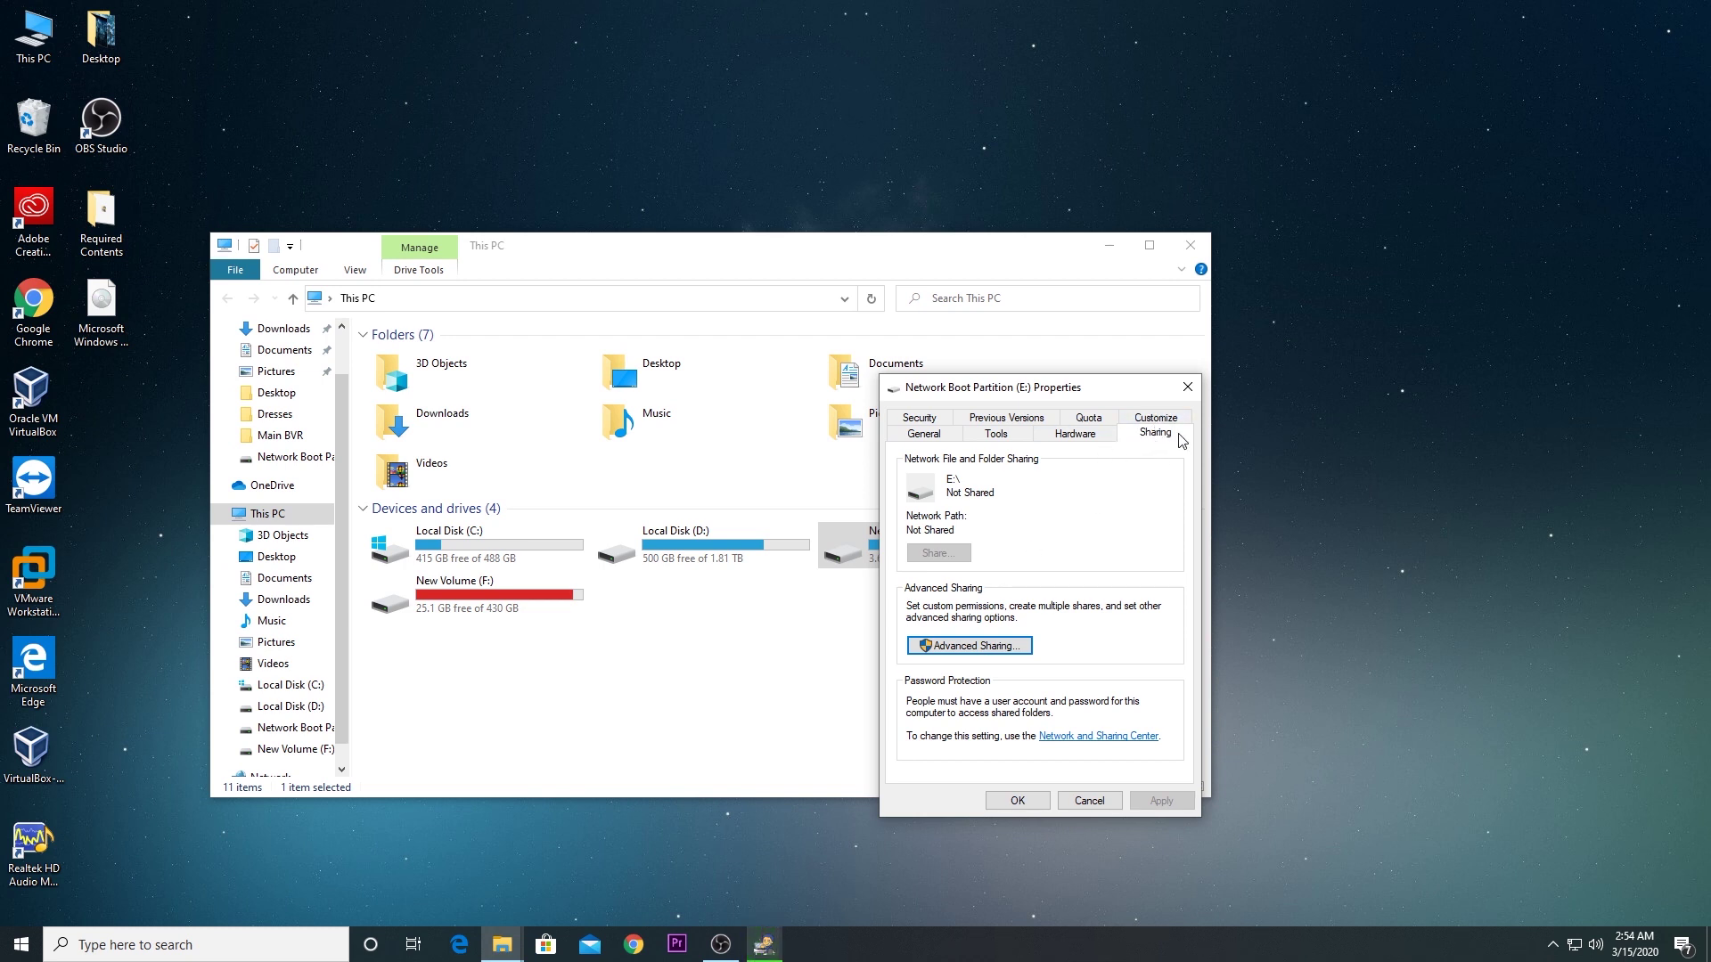
Step: Enable Advanced Sharing for E: as share 'E' and grant Everyone Full Control
{"action": "left_click", "coordinate": [971, 646]}
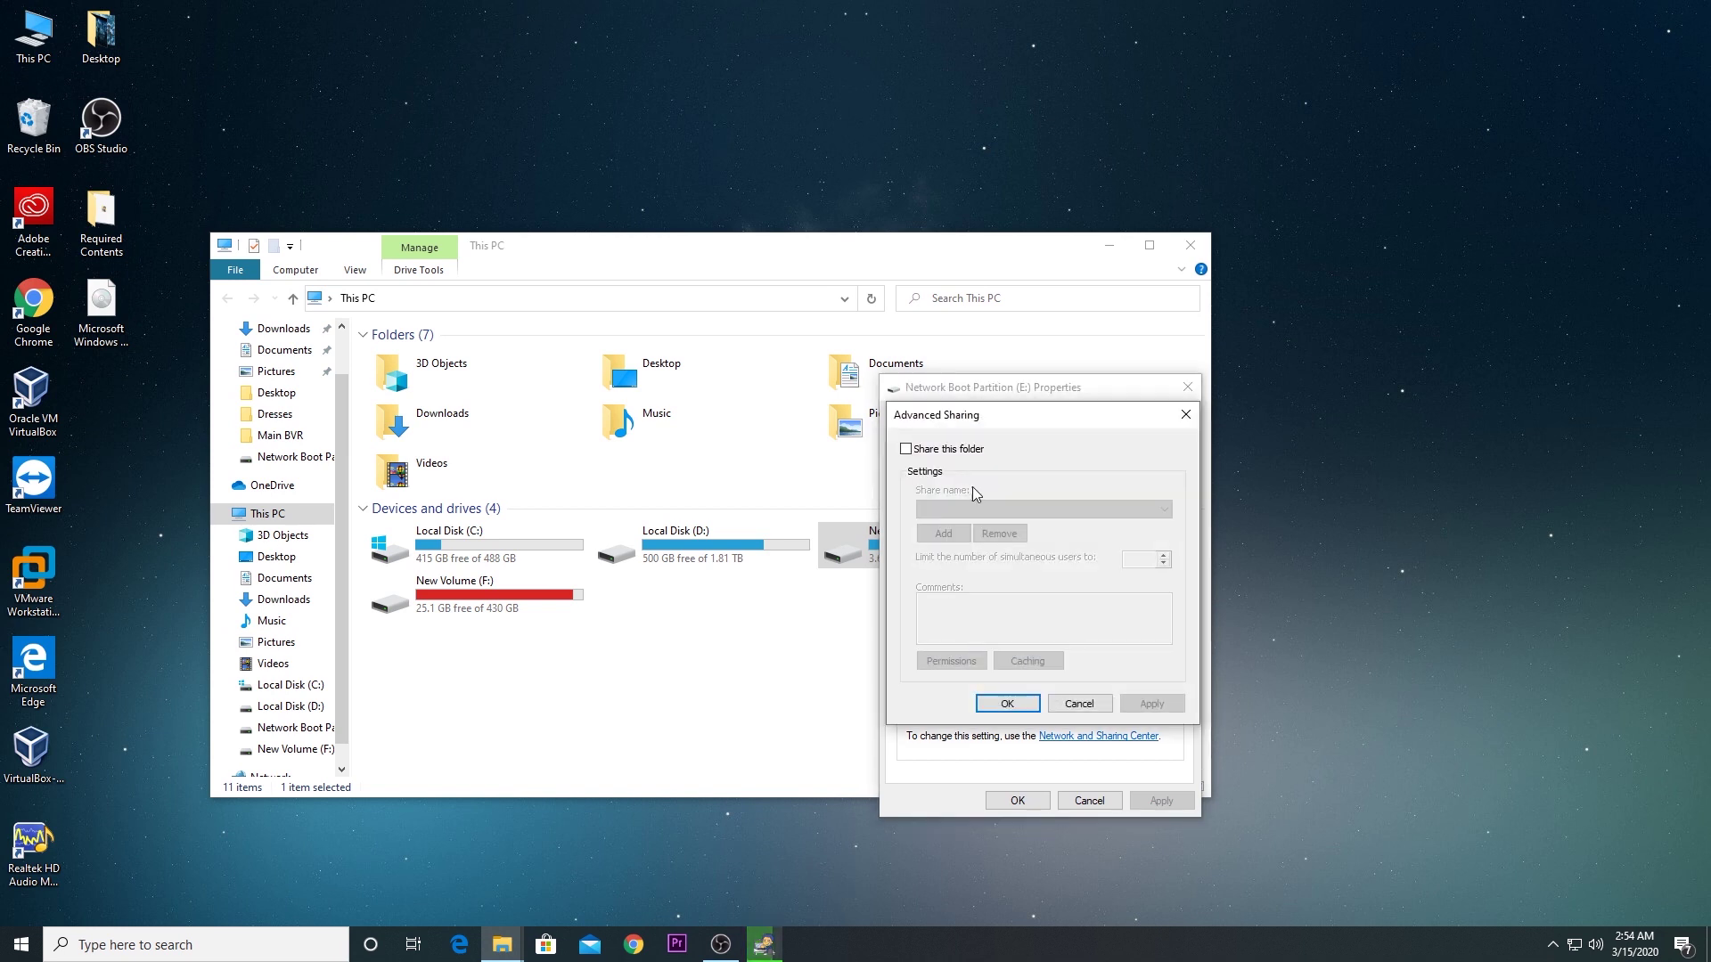
{"action": "left_click", "coordinate": [907, 449]}
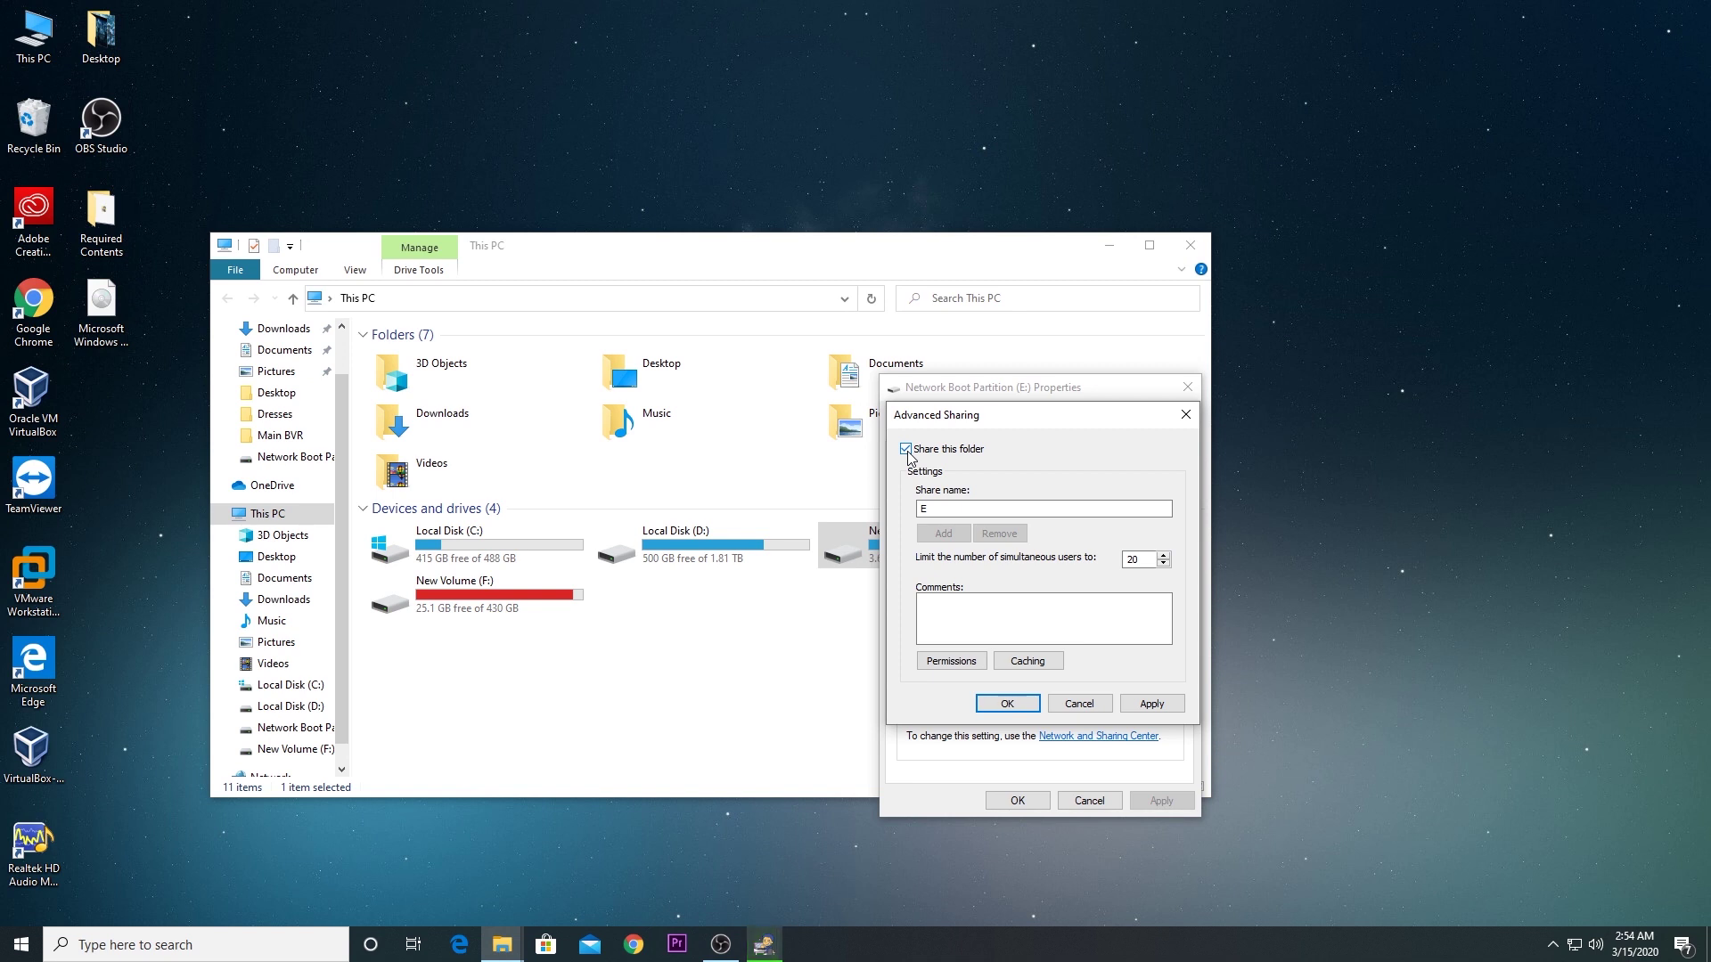
{"action": "left_click", "coordinate": [950, 663]}
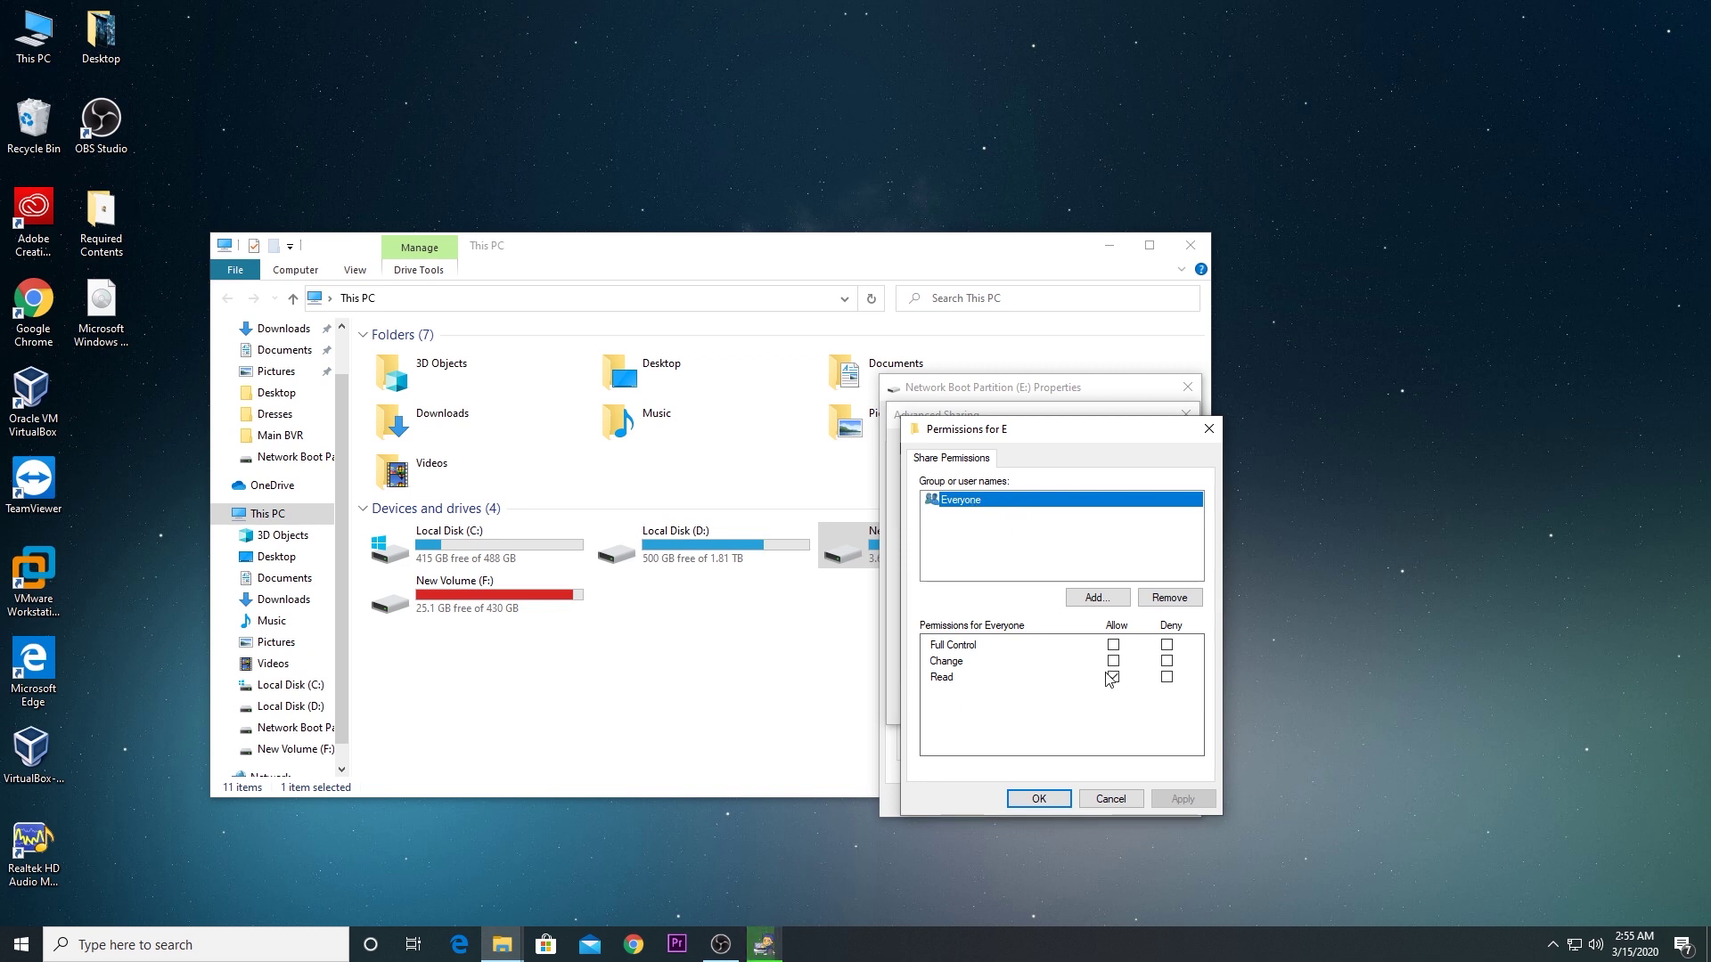
{"action": "left_click", "coordinate": [1114, 646]}
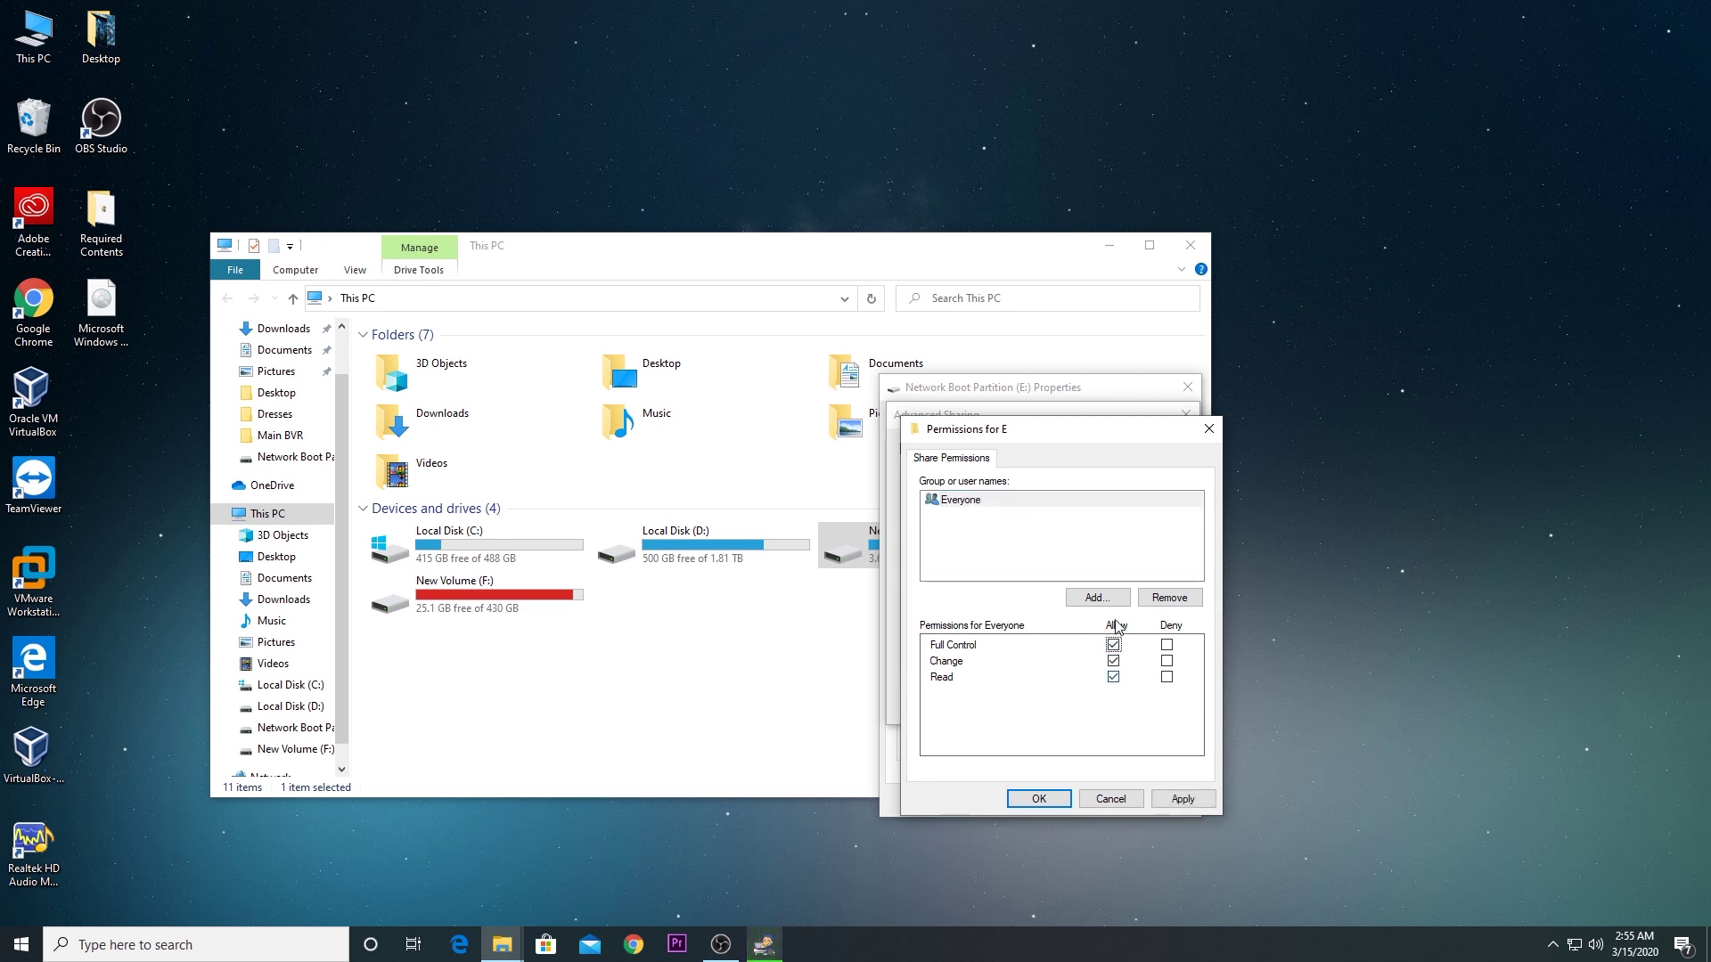
{"action": "left_click", "coordinate": [1179, 801]}
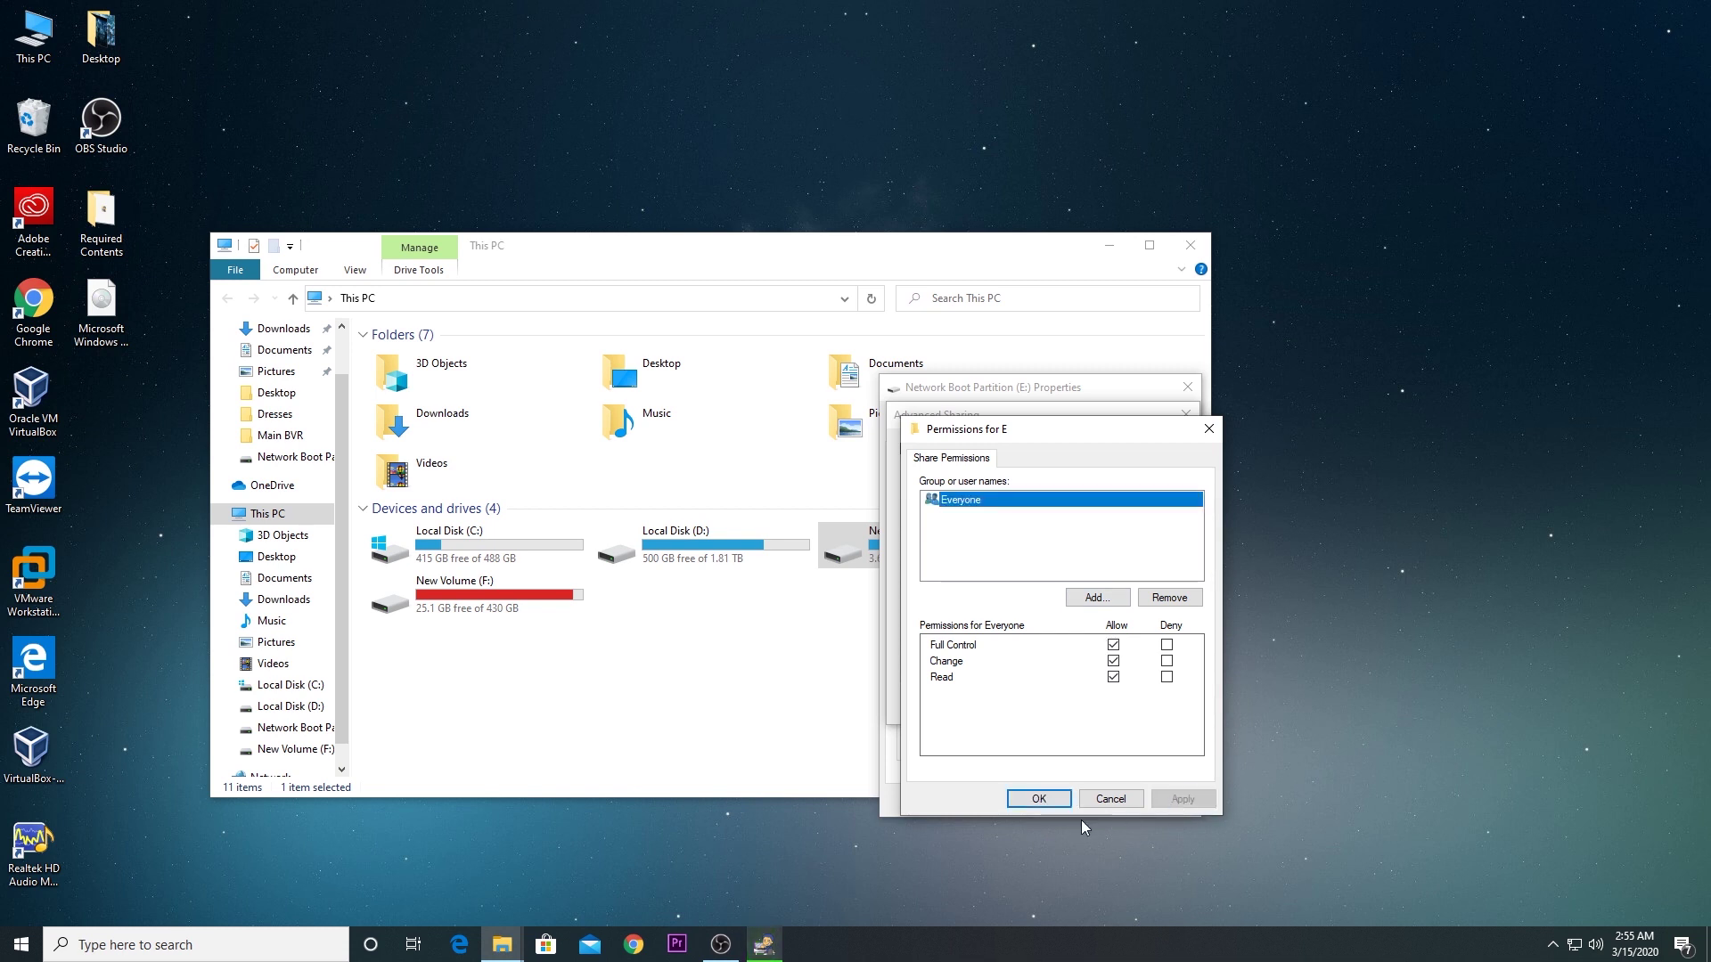
{"action": "left_click", "coordinate": [1038, 799]}
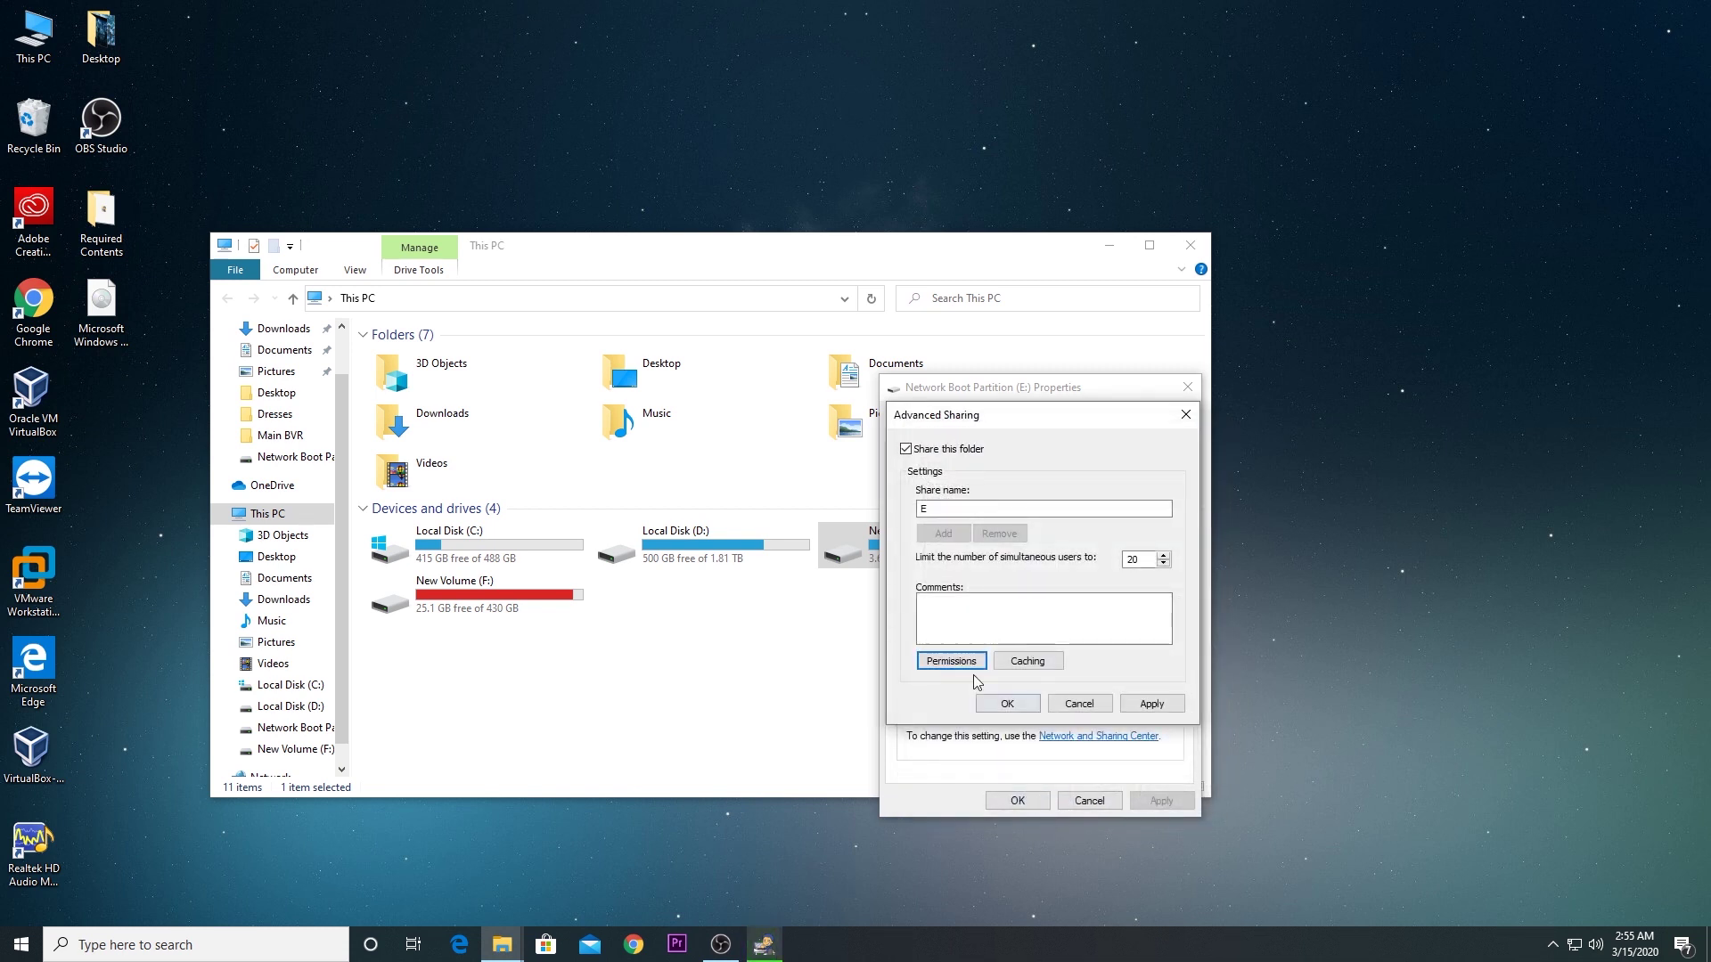
{"action": "left_click", "coordinate": [1150, 705]}
{"action": "left_click", "coordinate": [1007, 704]}
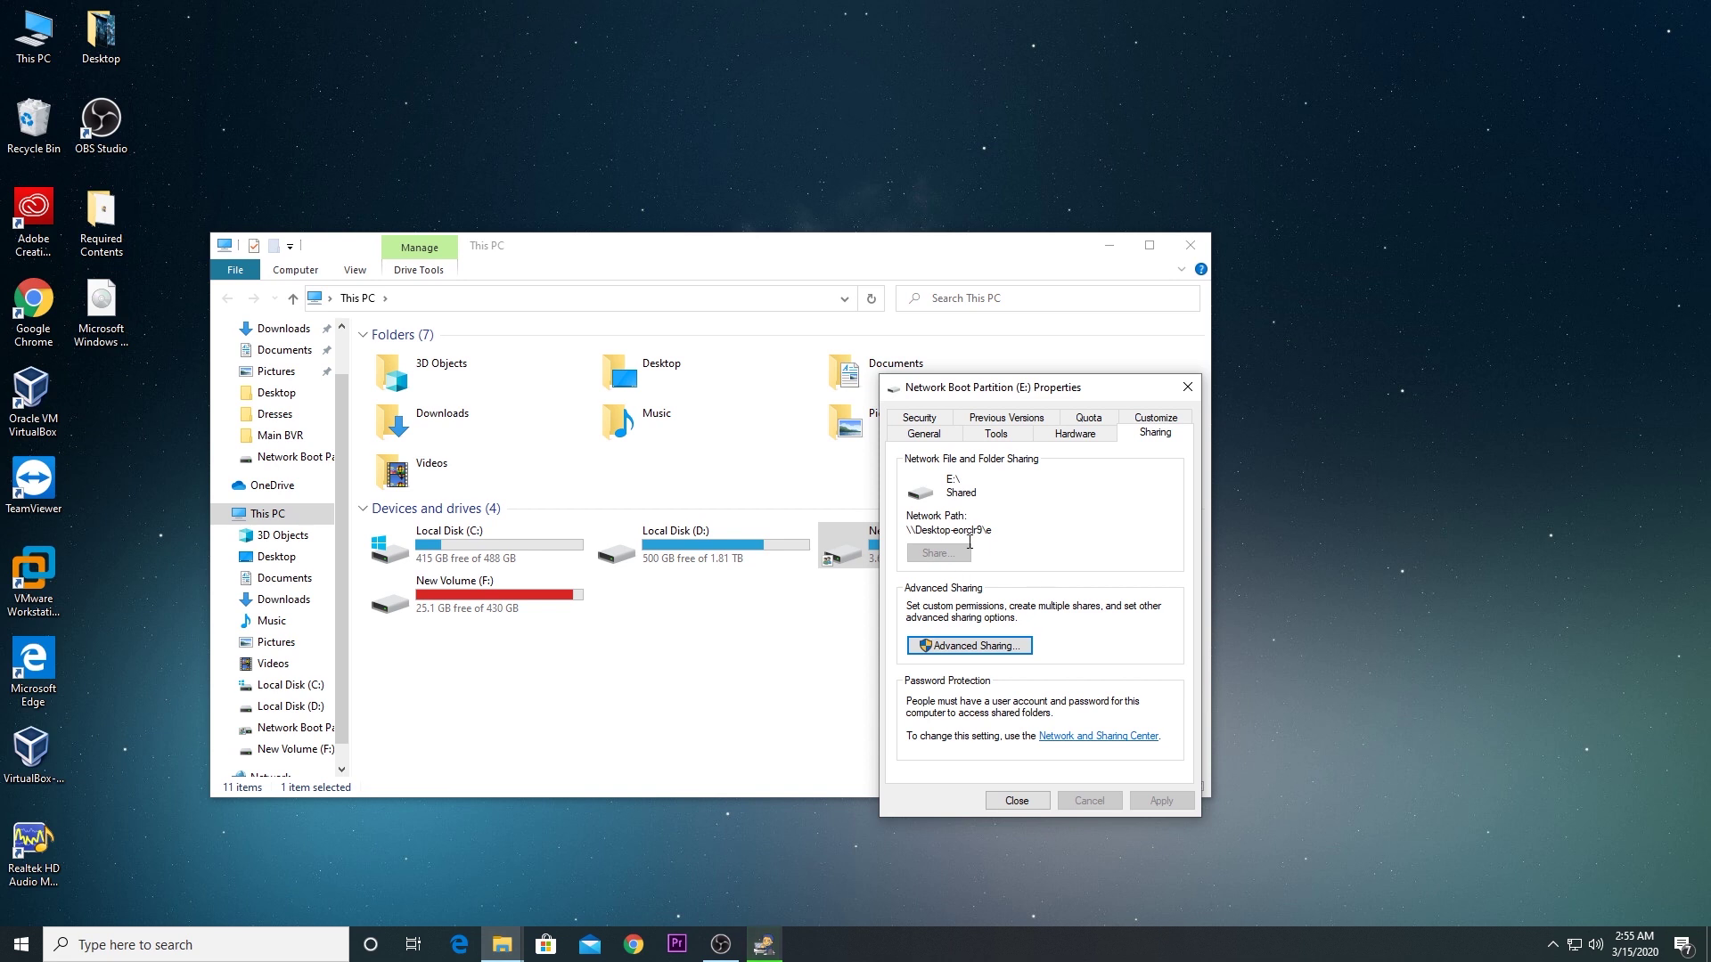
Step: Select the drive's network path, close its properties and minimize the drive window
{"action": "left_click_drag", "start_coordinate": [1010, 532], "coordinate": [902, 532]}
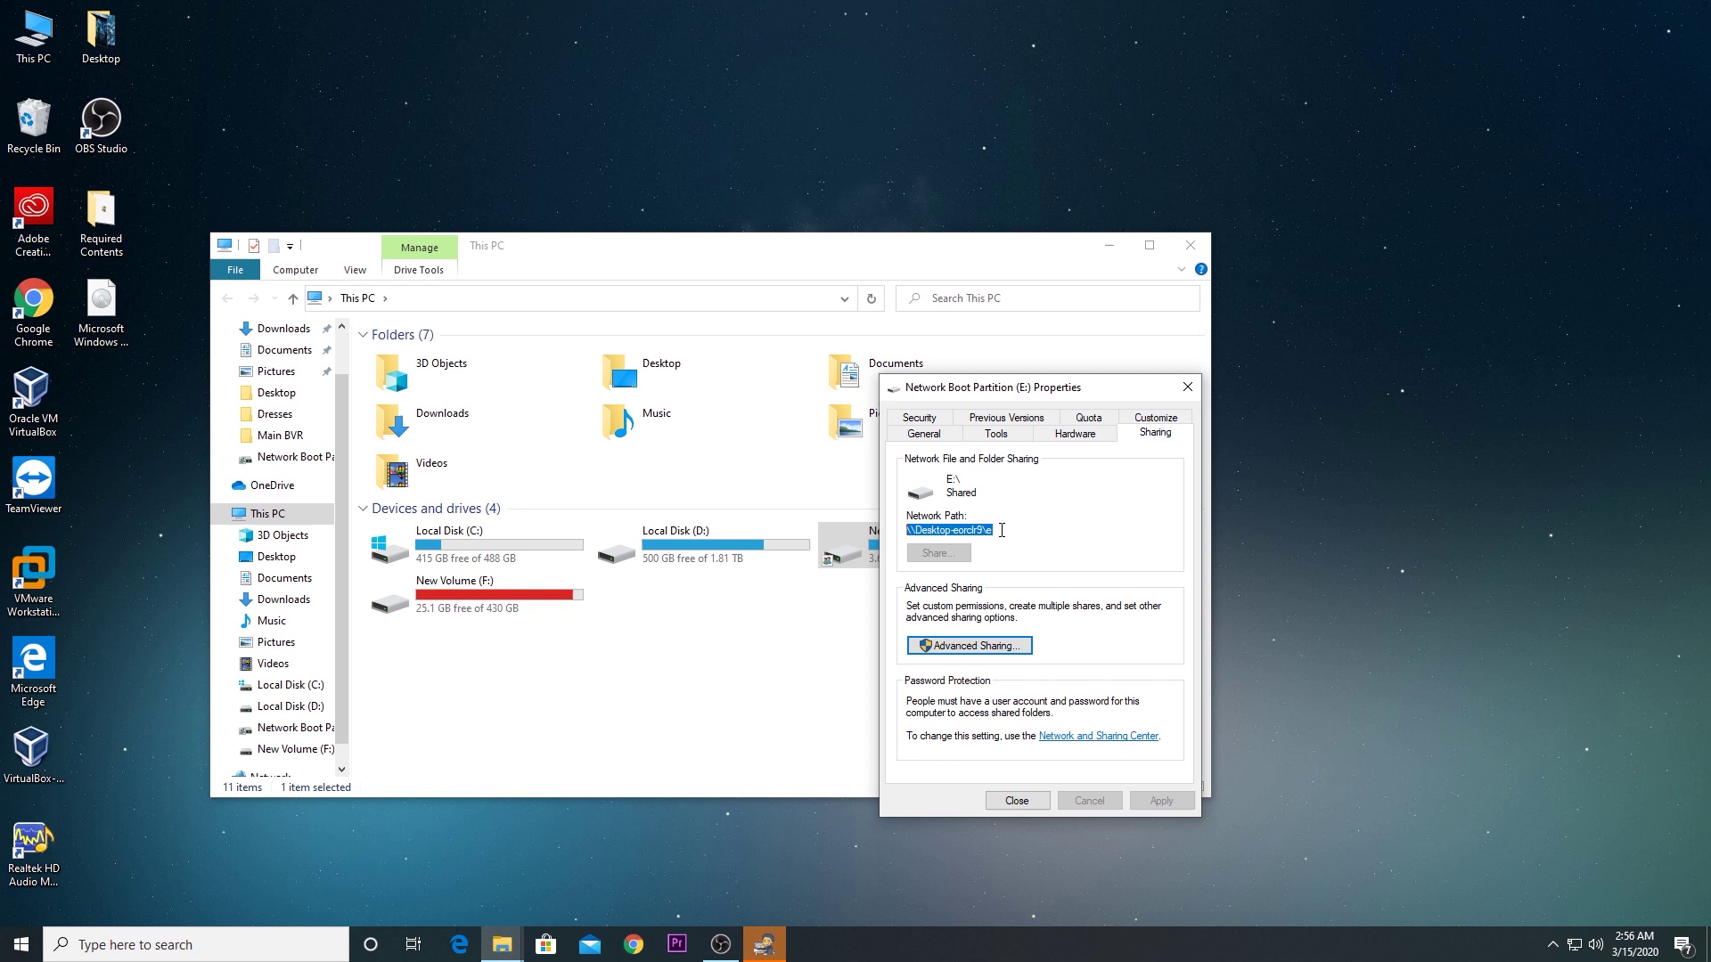
{"action": "left_click", "coordinate": [1186, 389]}
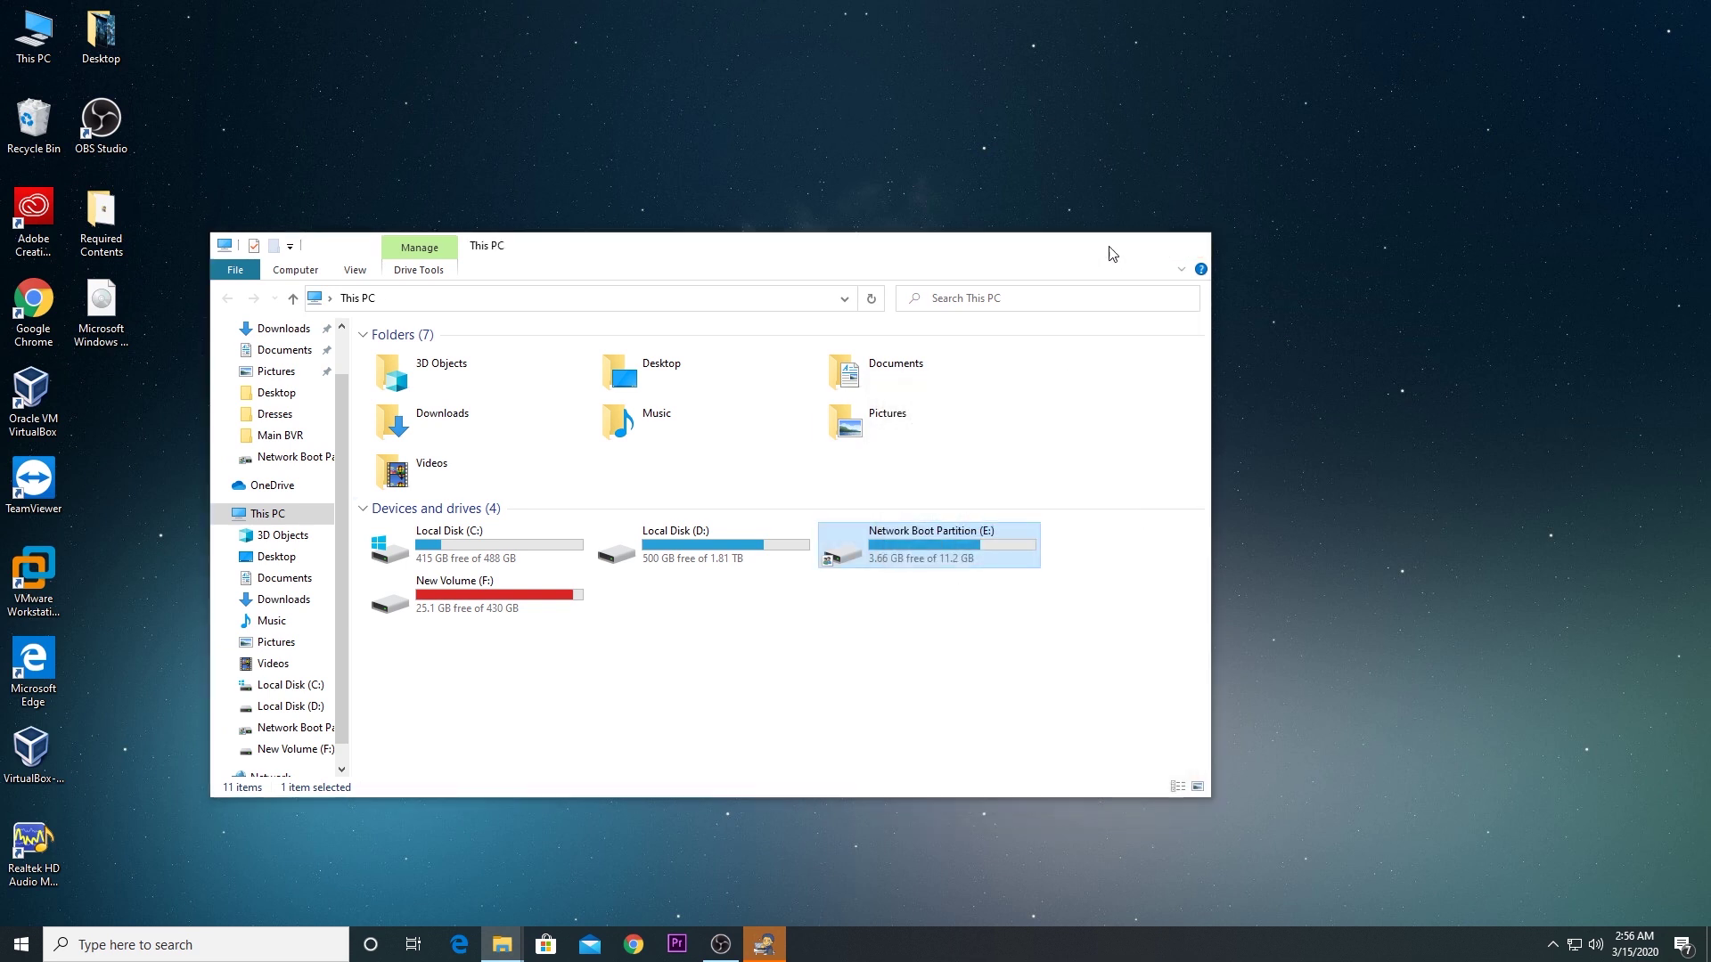
{"action": "left_click", "coordinate": [1111, 248]}
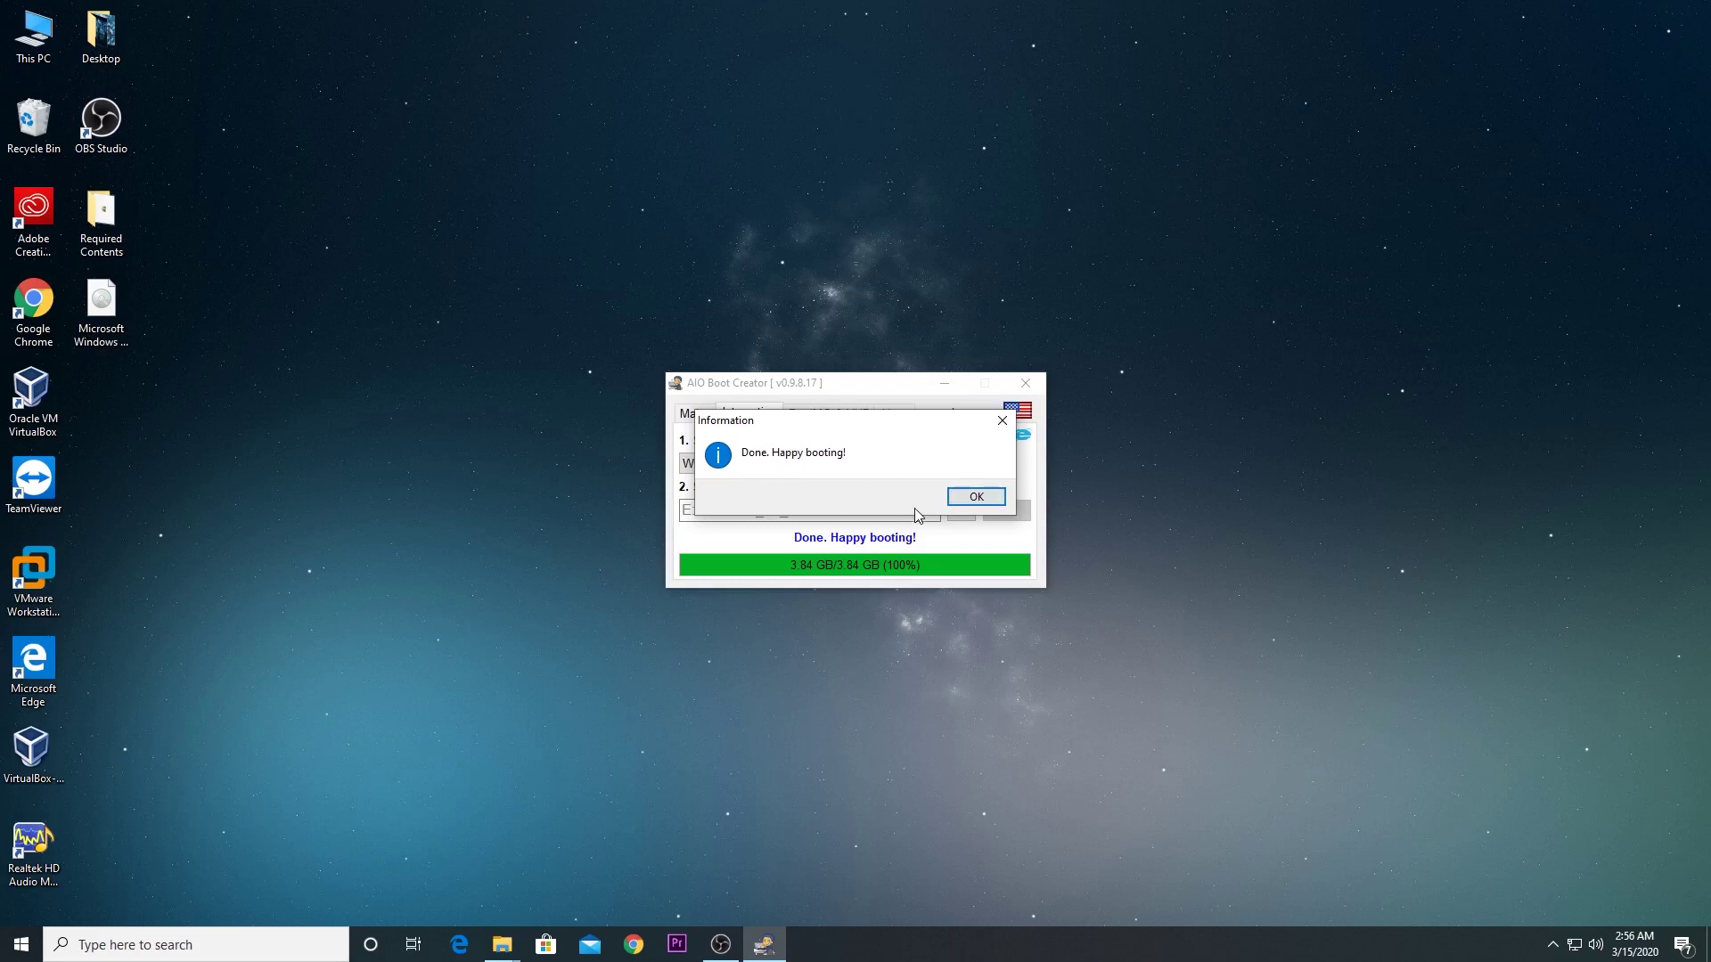
Step: Dismiss the 'Done. Happy booting!' message and close AIO Boot Creator
{"action": "left_click", "coordinate": [973, 496]}
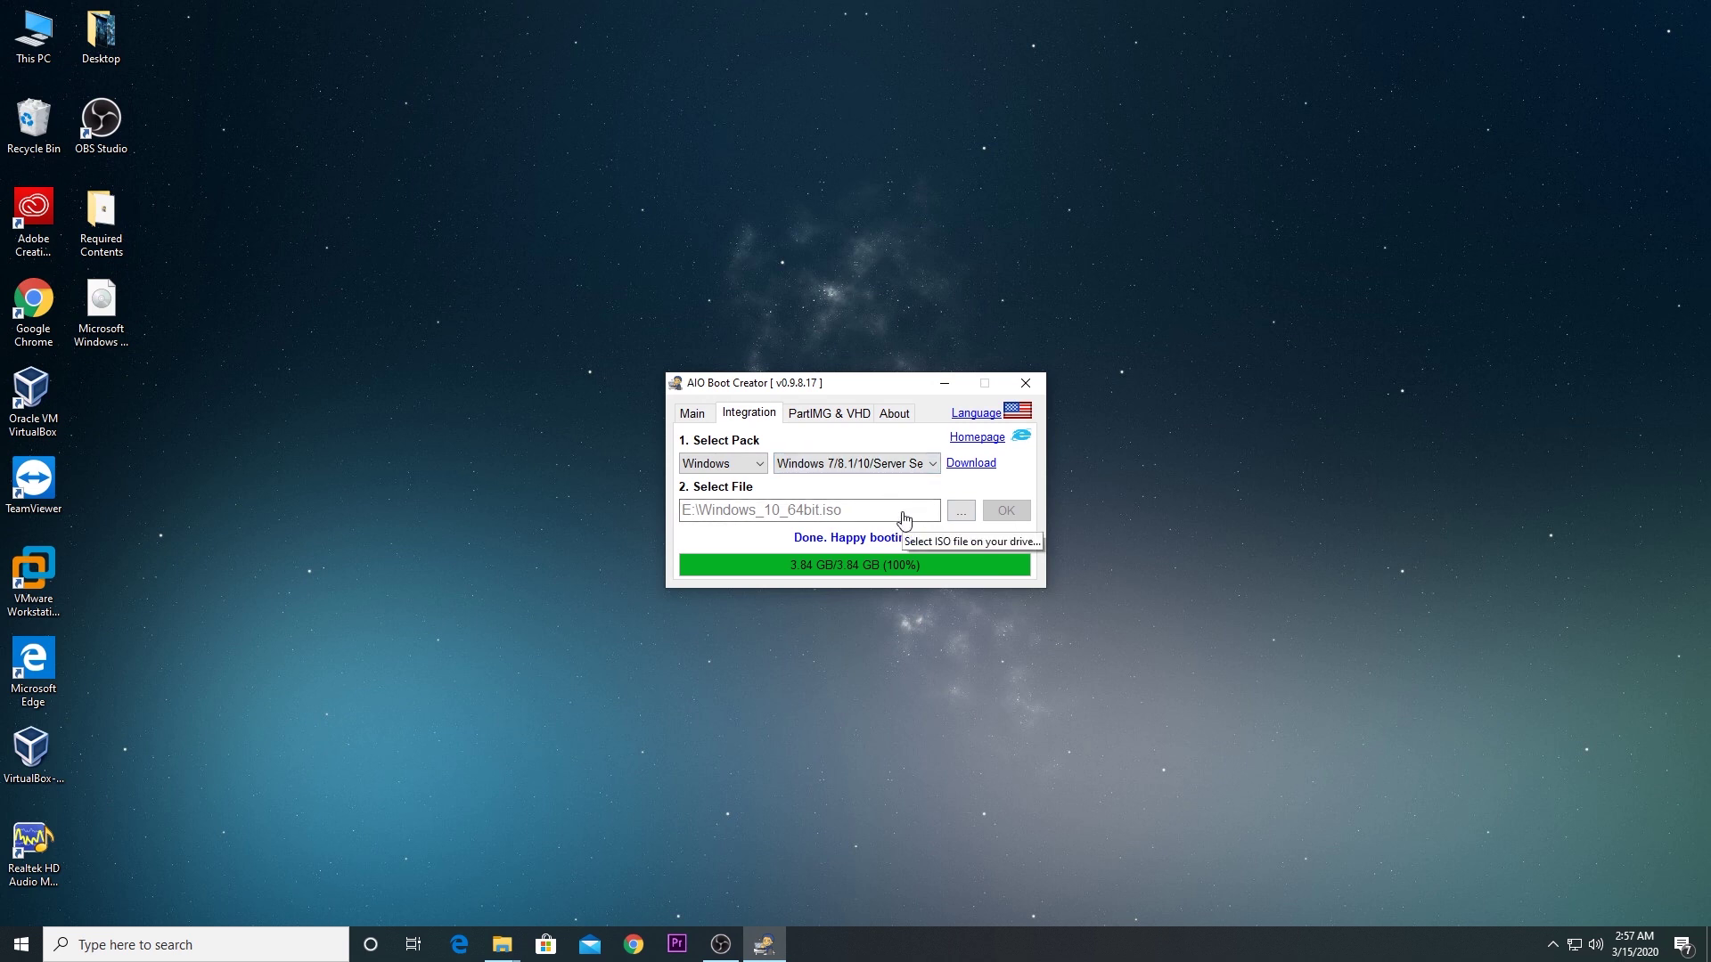
{"action": "left_click", "coordinate": [1025, 383]}
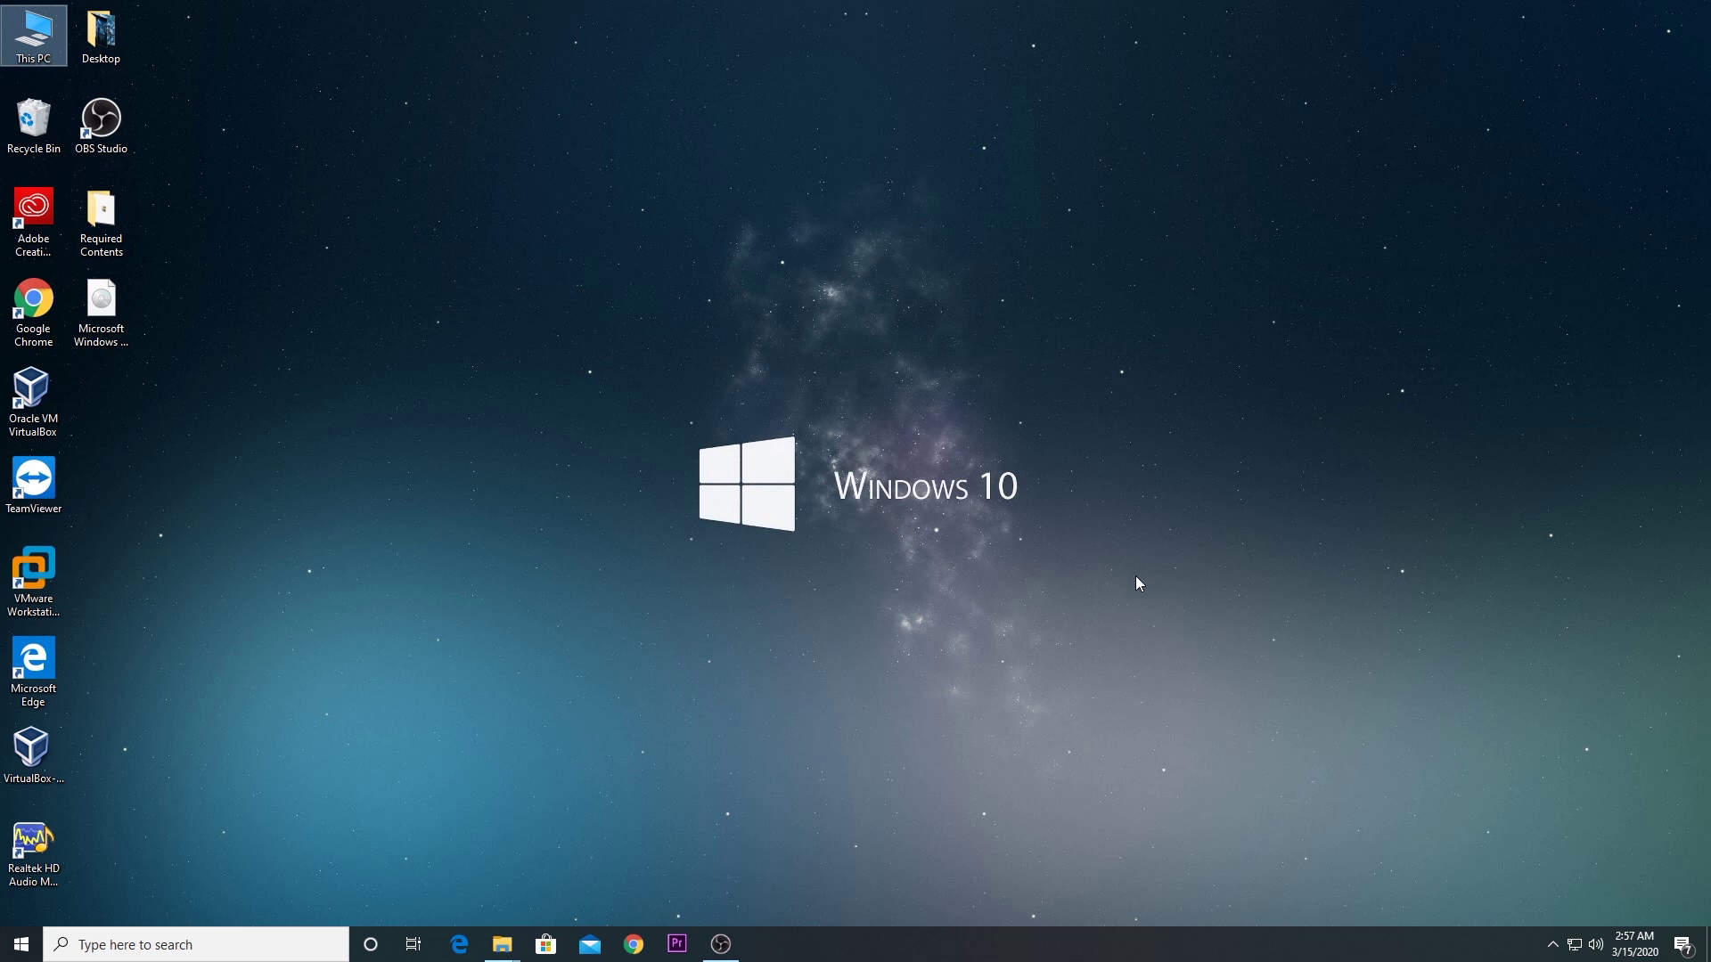
Step: Open Network & Internet settings from the tray network icon
{"action": "right_click", "coordinate": [1573, 944]}
{"action": "left_click", "coordinate": [1533, 917]}
{"action": "left_click", "coordinate": [1690, 14]}
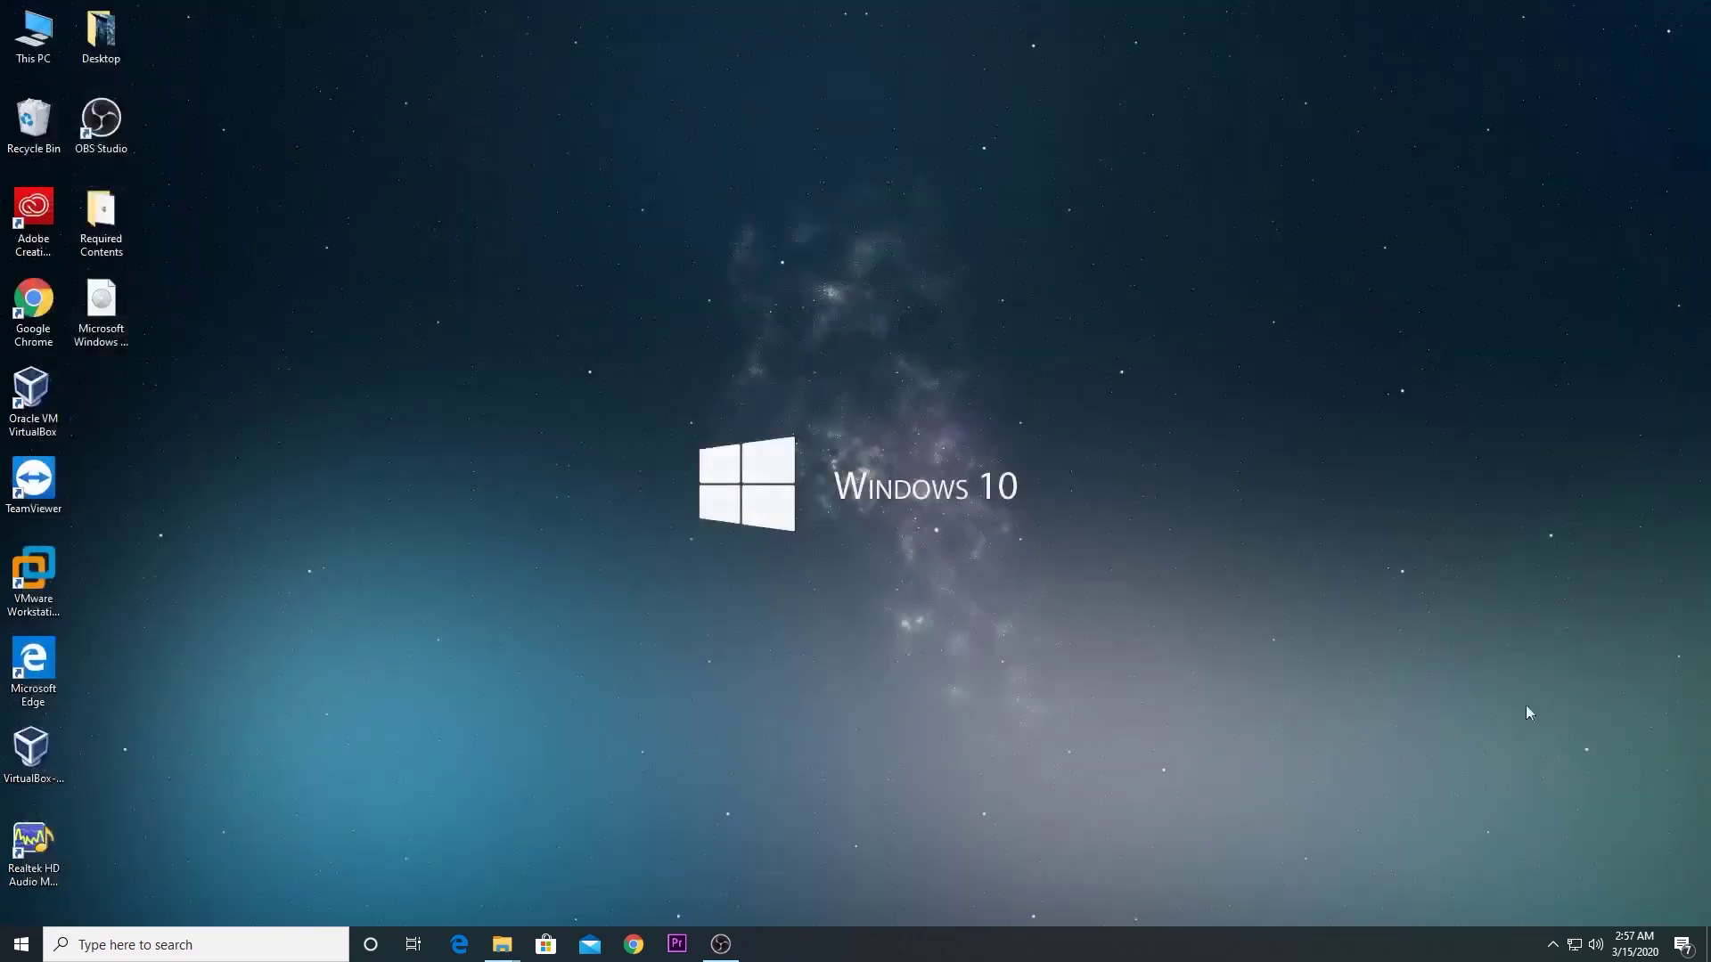
{"action": "right_click", "coordinate": [1574, 947]}
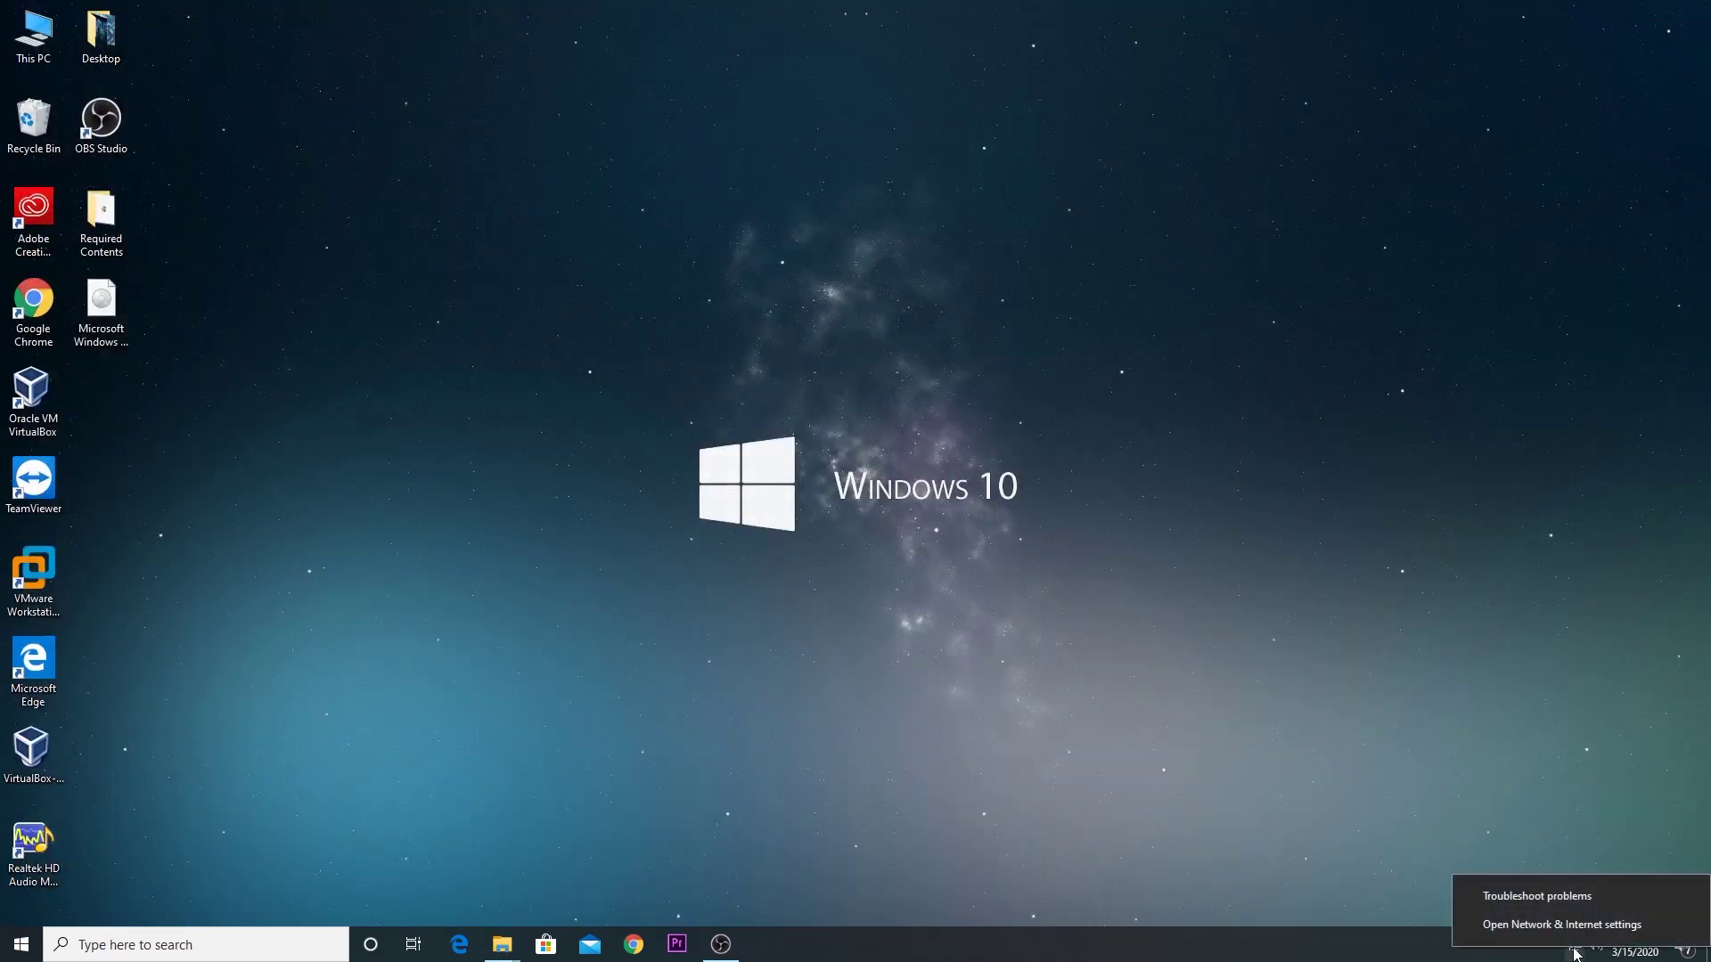
{"action": "left_click", "coordinate": [1488, 854]}
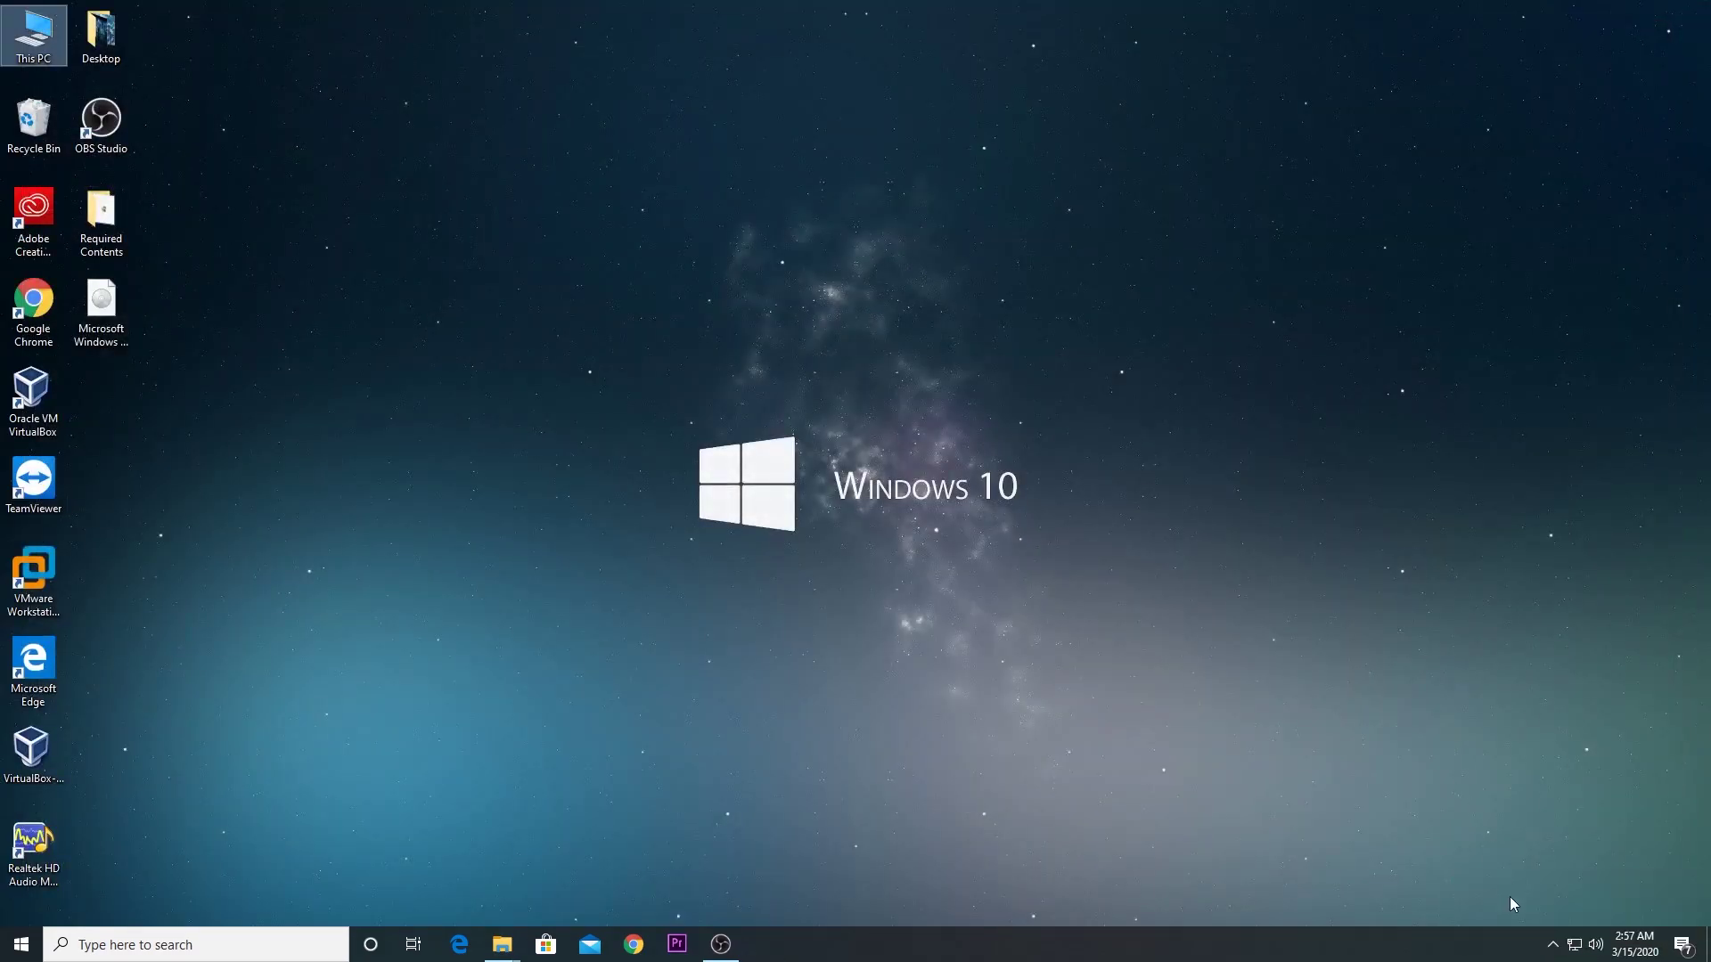
{"action": "right_click", "coordinate": [1574, 950]}
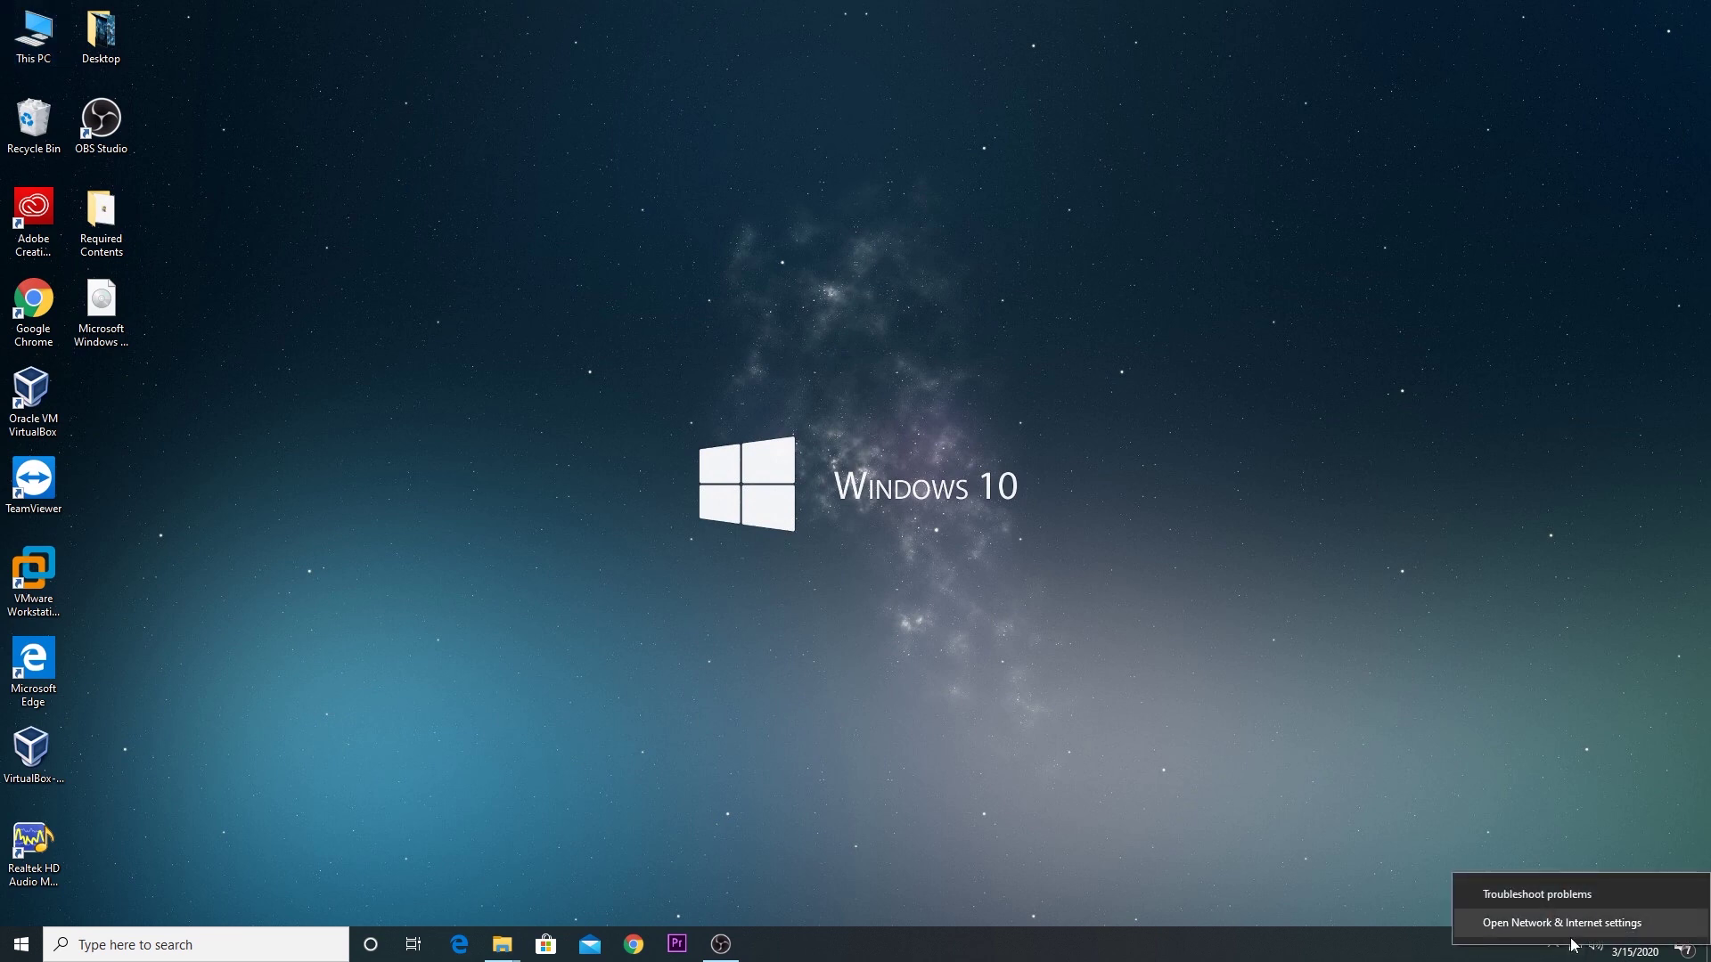
{"action": "left_click", "coordinate": [1546, 923]}
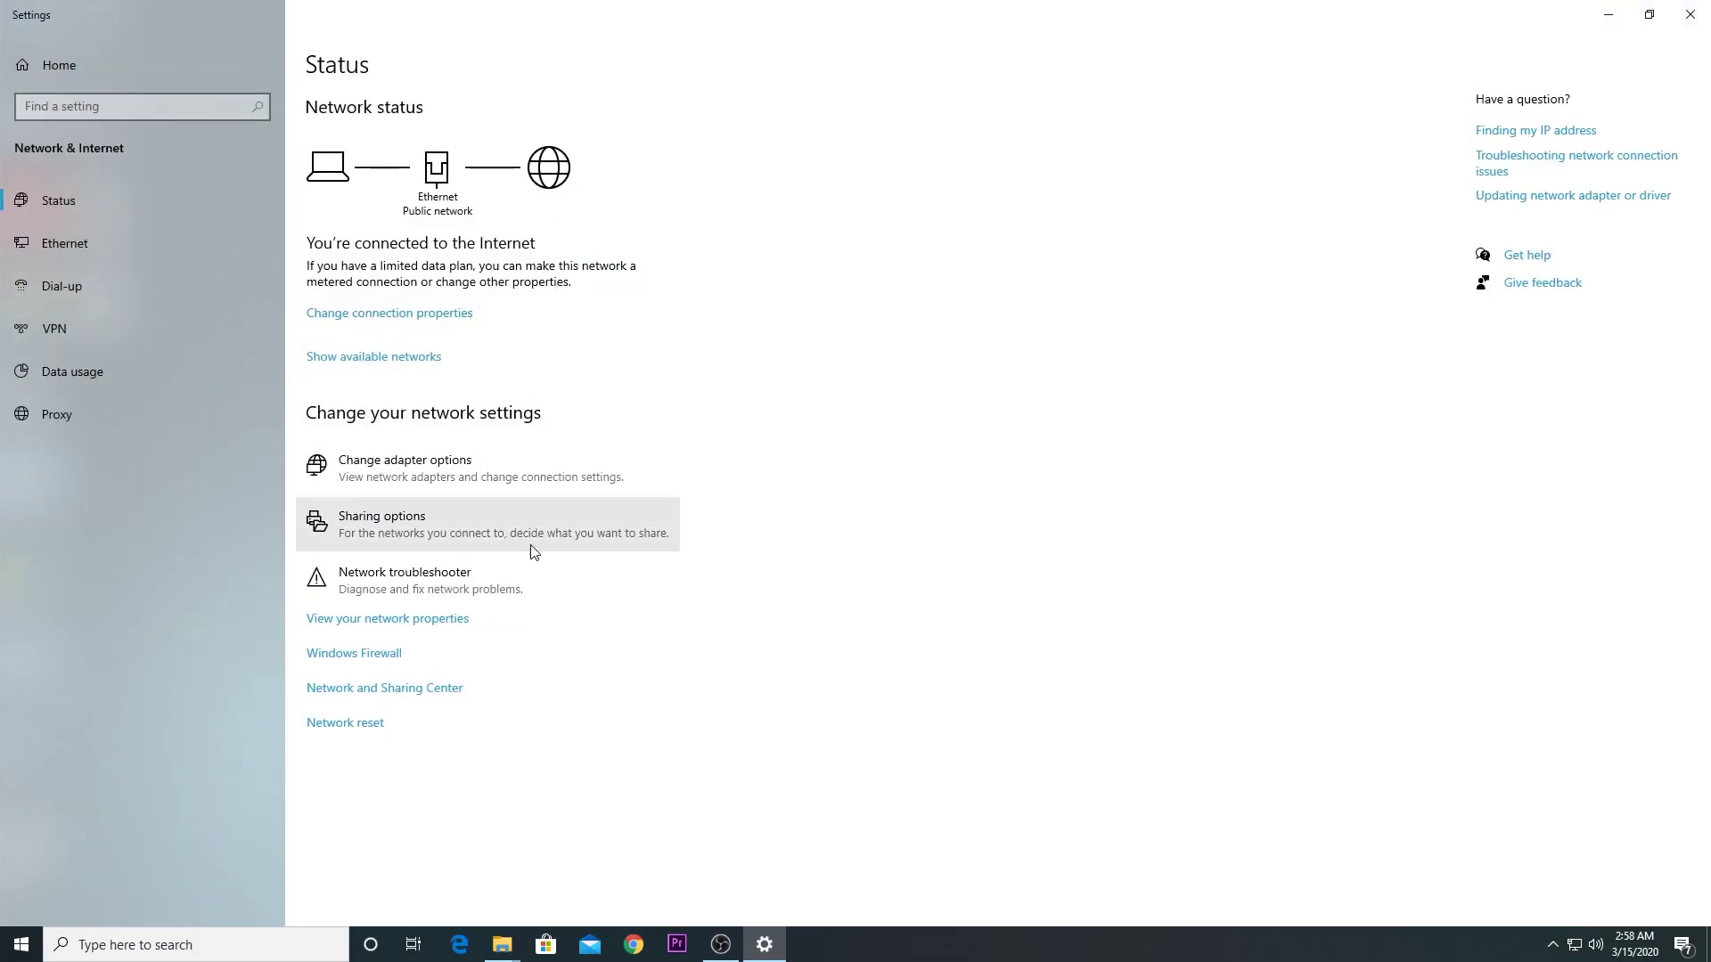
Step: Review the All Networks advanced sharing options, then close that window
{"action": "left_click", "coordinate": [443, 532]}
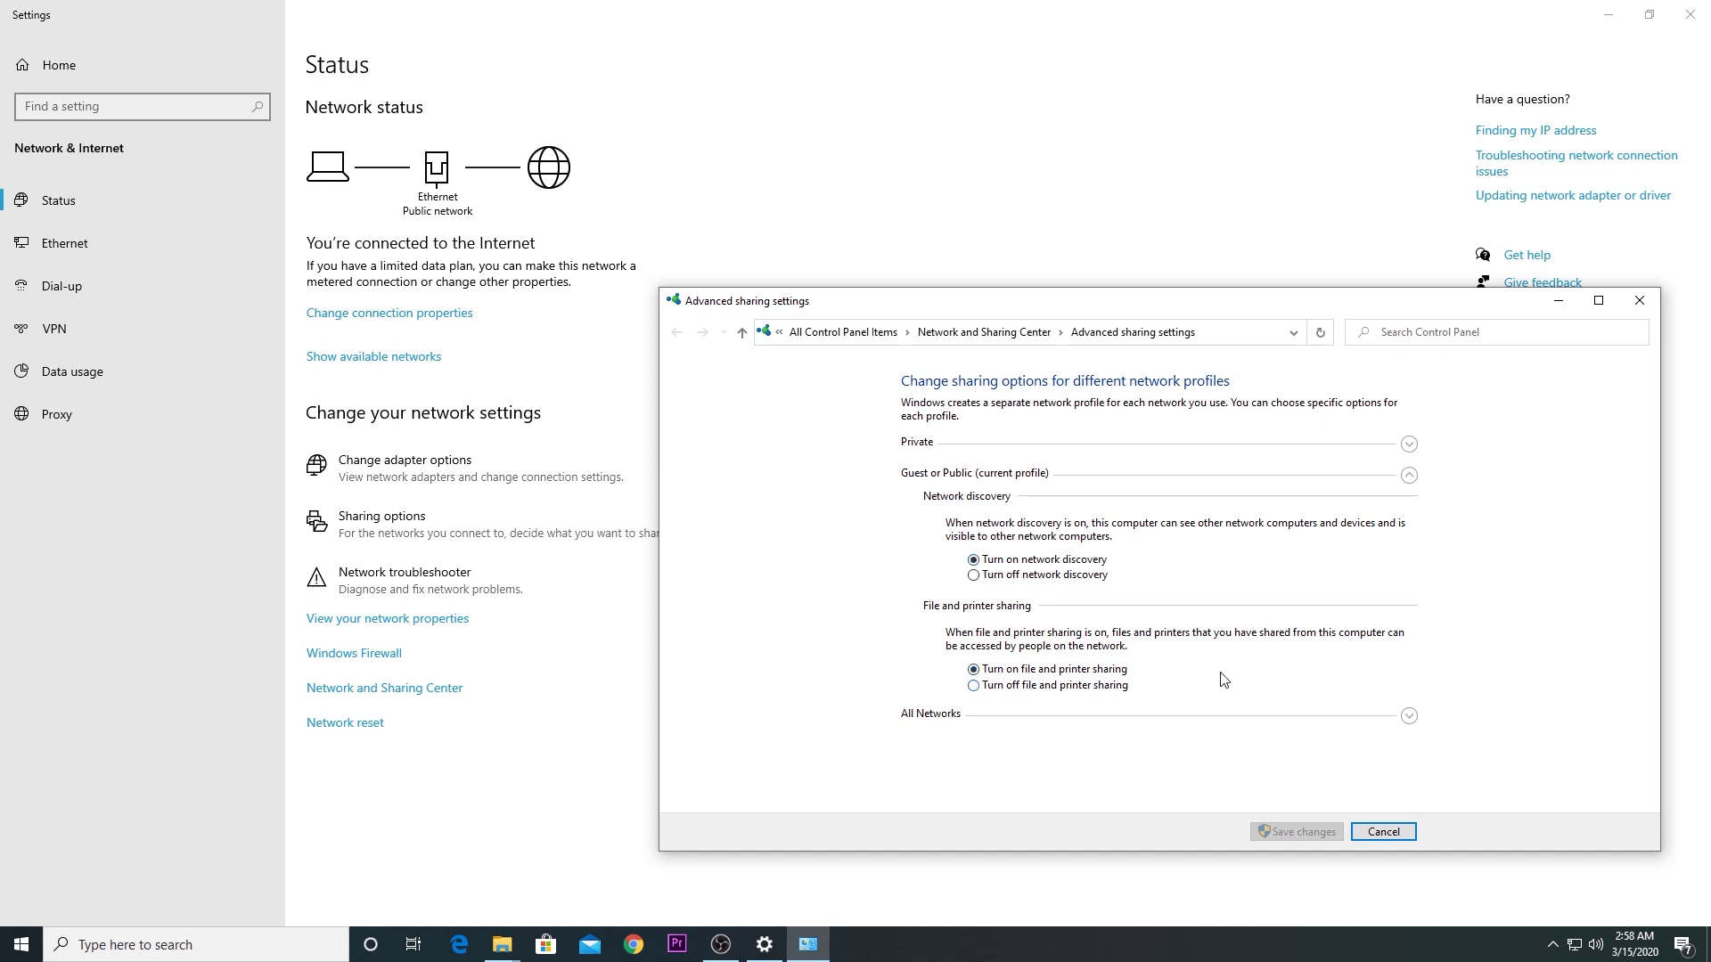
{"action": "left_click", "coordinate": [1409, 716]}
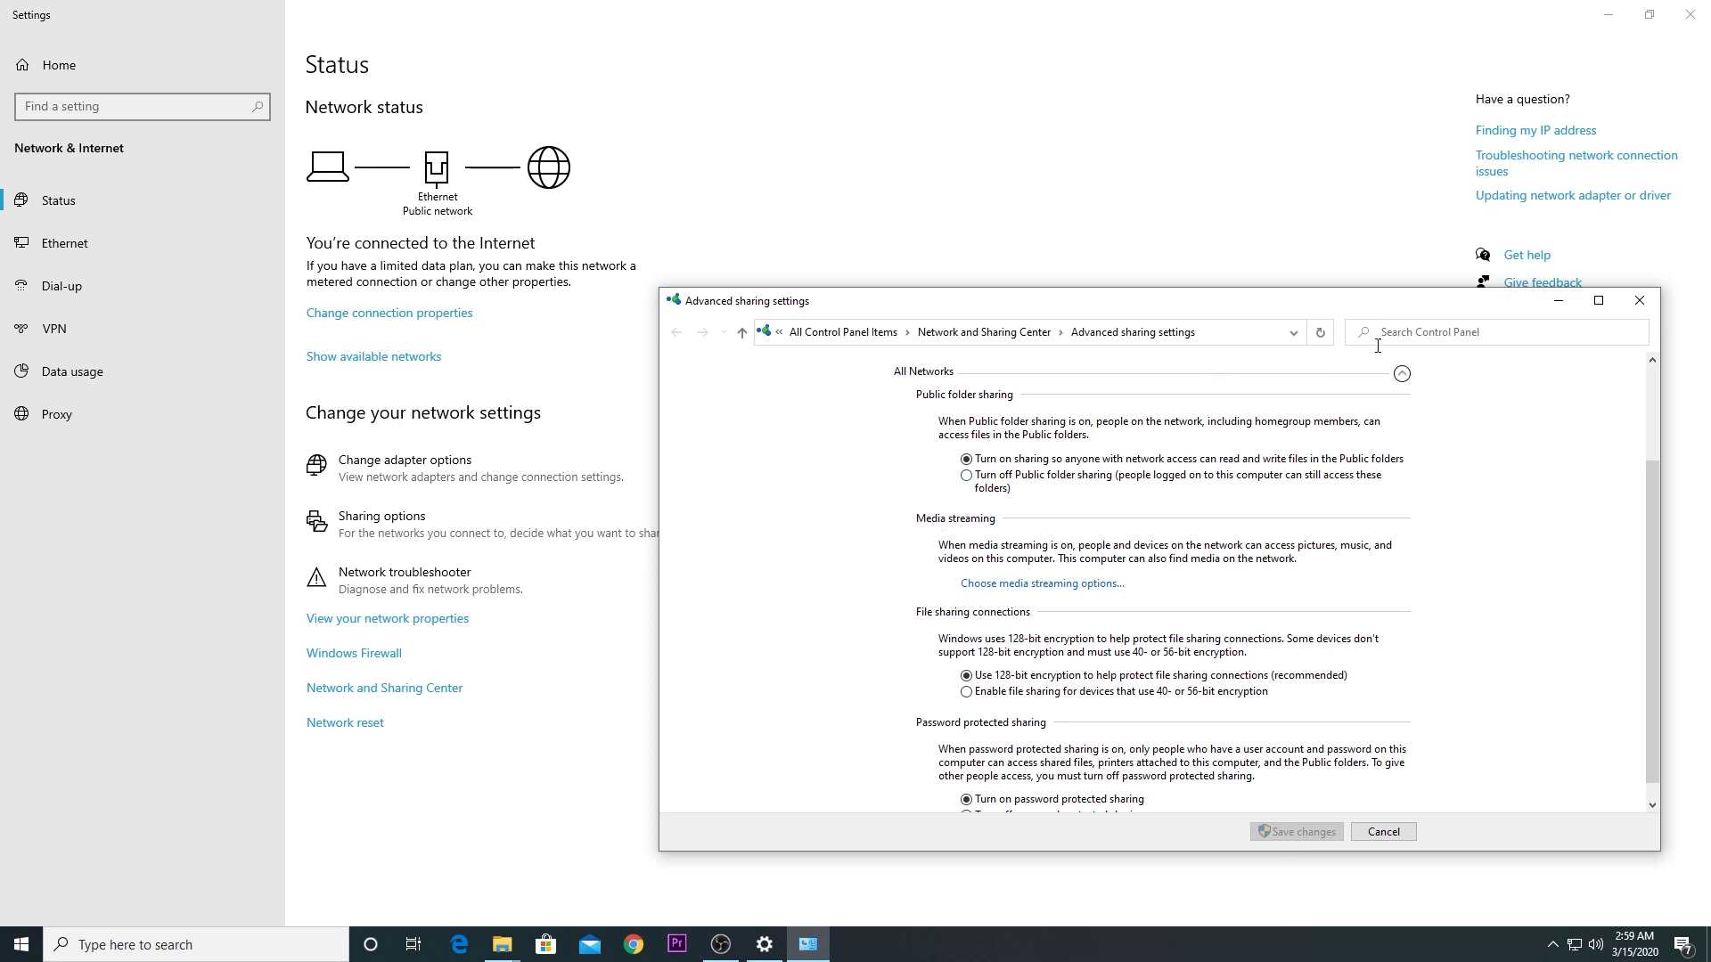
{"action": "left_click", "coordinate": [1639, 301]}
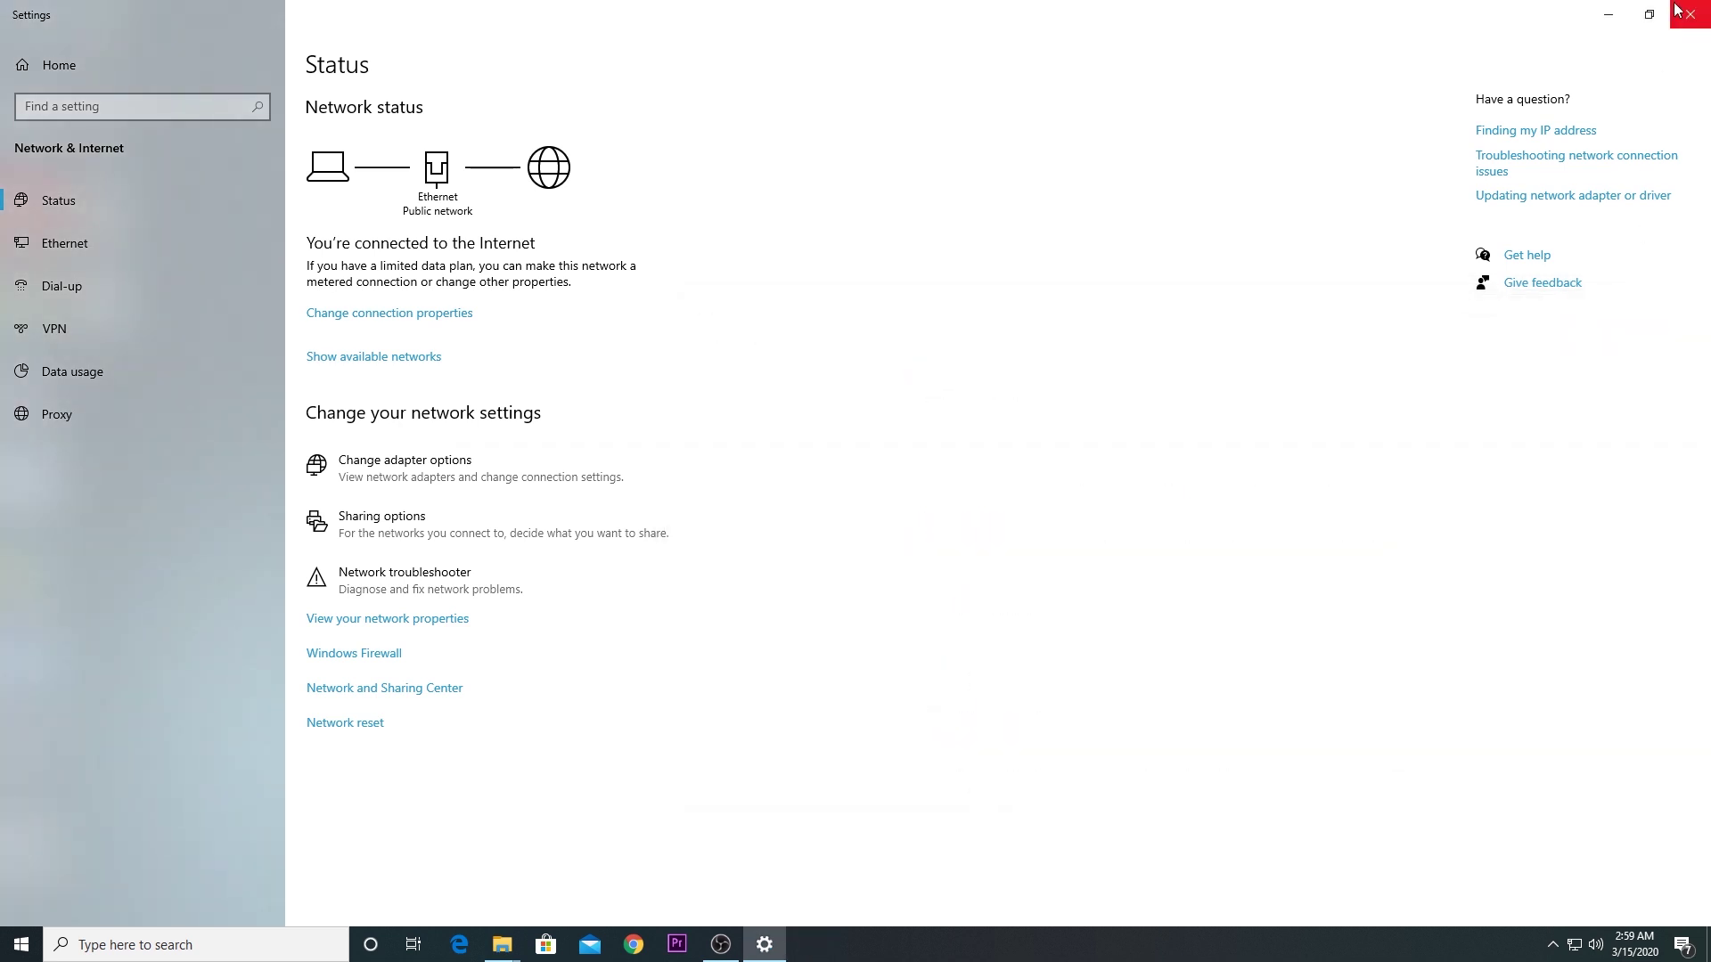
Step: Close Settings and open This PC to list the Network Boot Partition (E:) drive
{"action": "left_click", "coordinate": [1689, 16]}
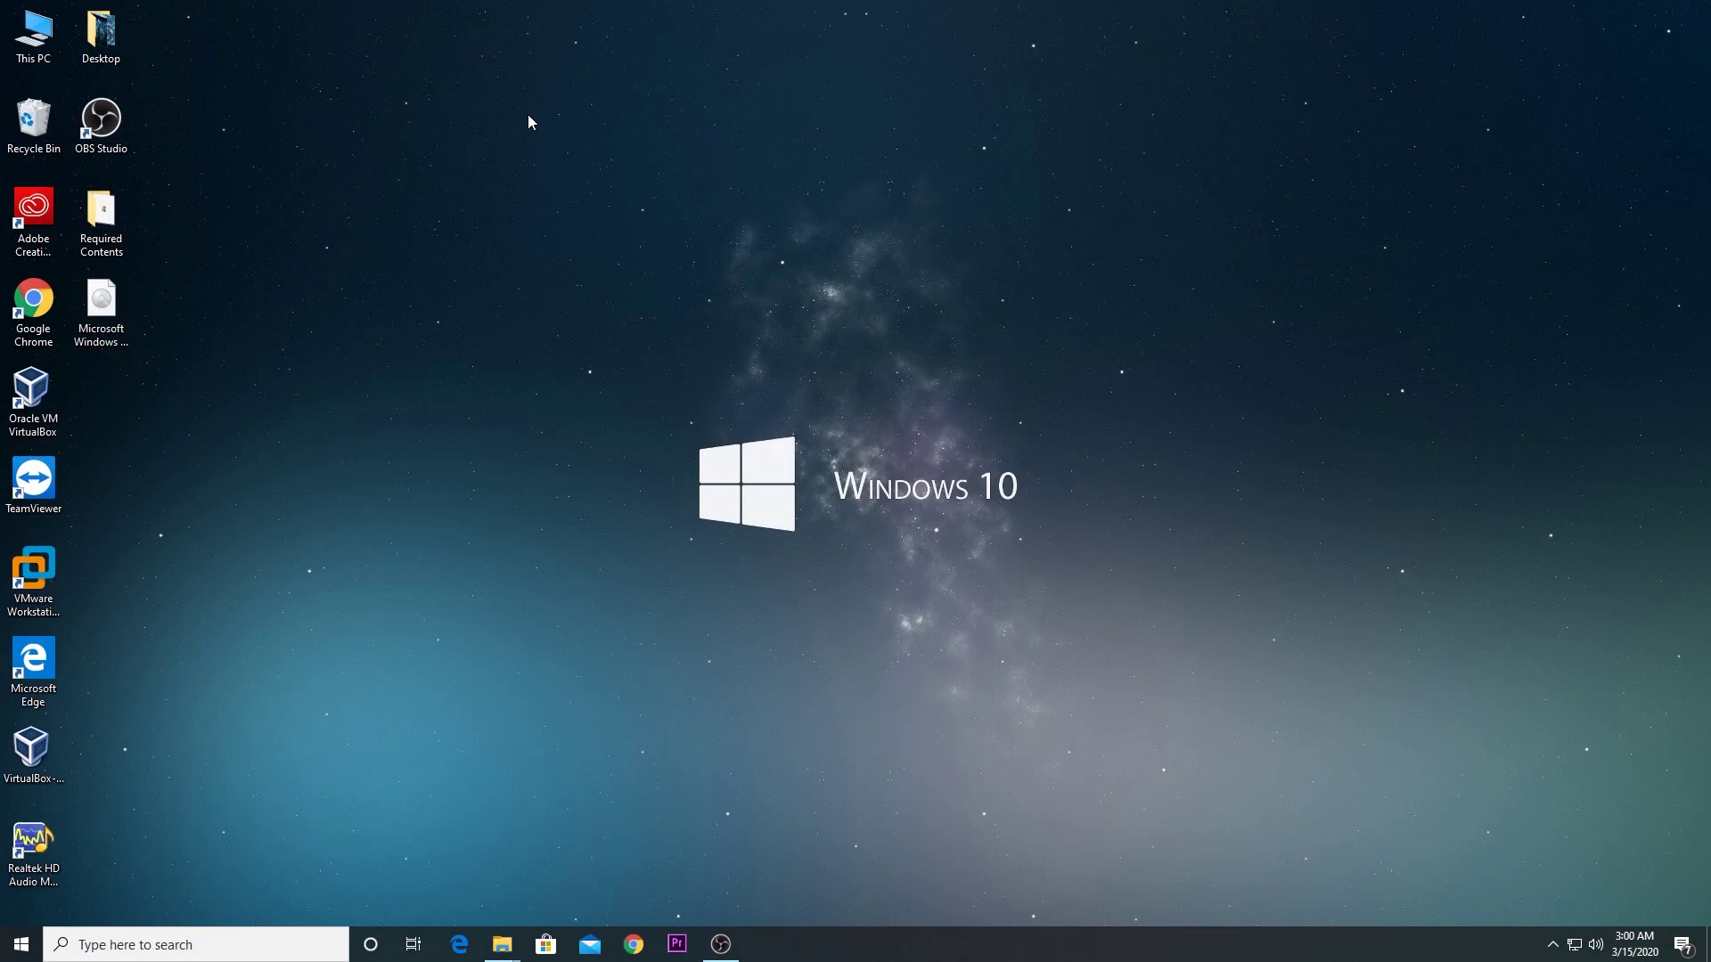
{"action": "double_click", "coordinate": [47, 31]}
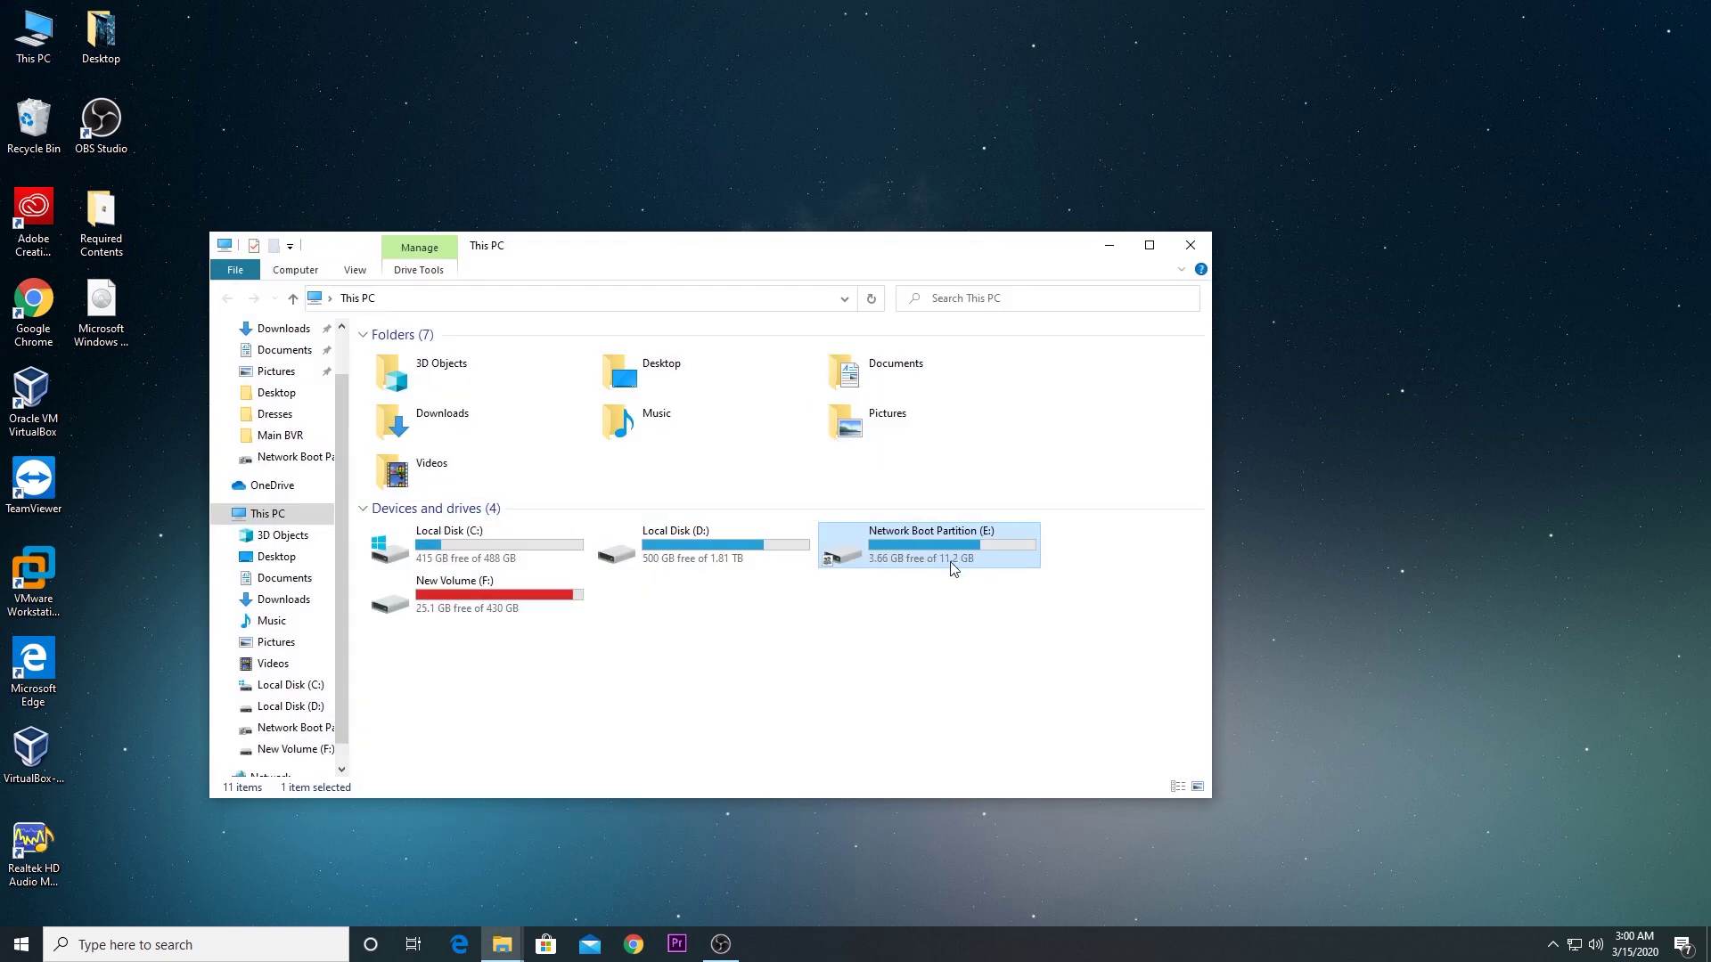
{"action": "mouse_move", "coordinate": [957, 567]}
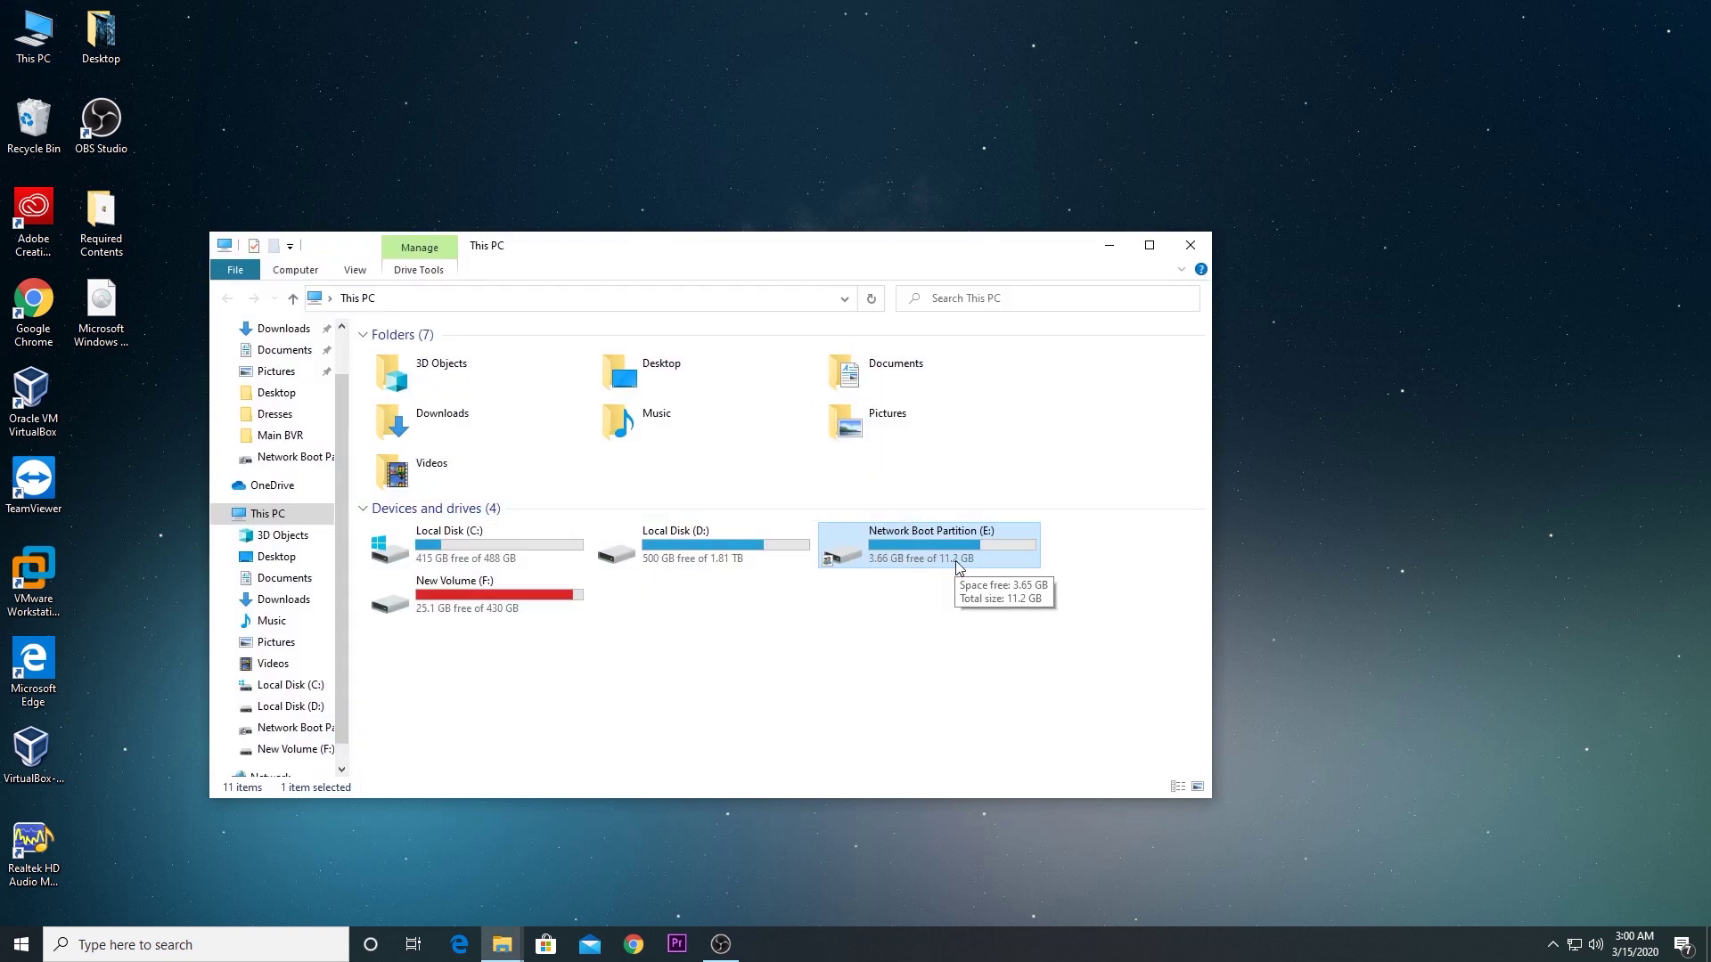
{"action": "left_click", "coordinate": [848, 599]}
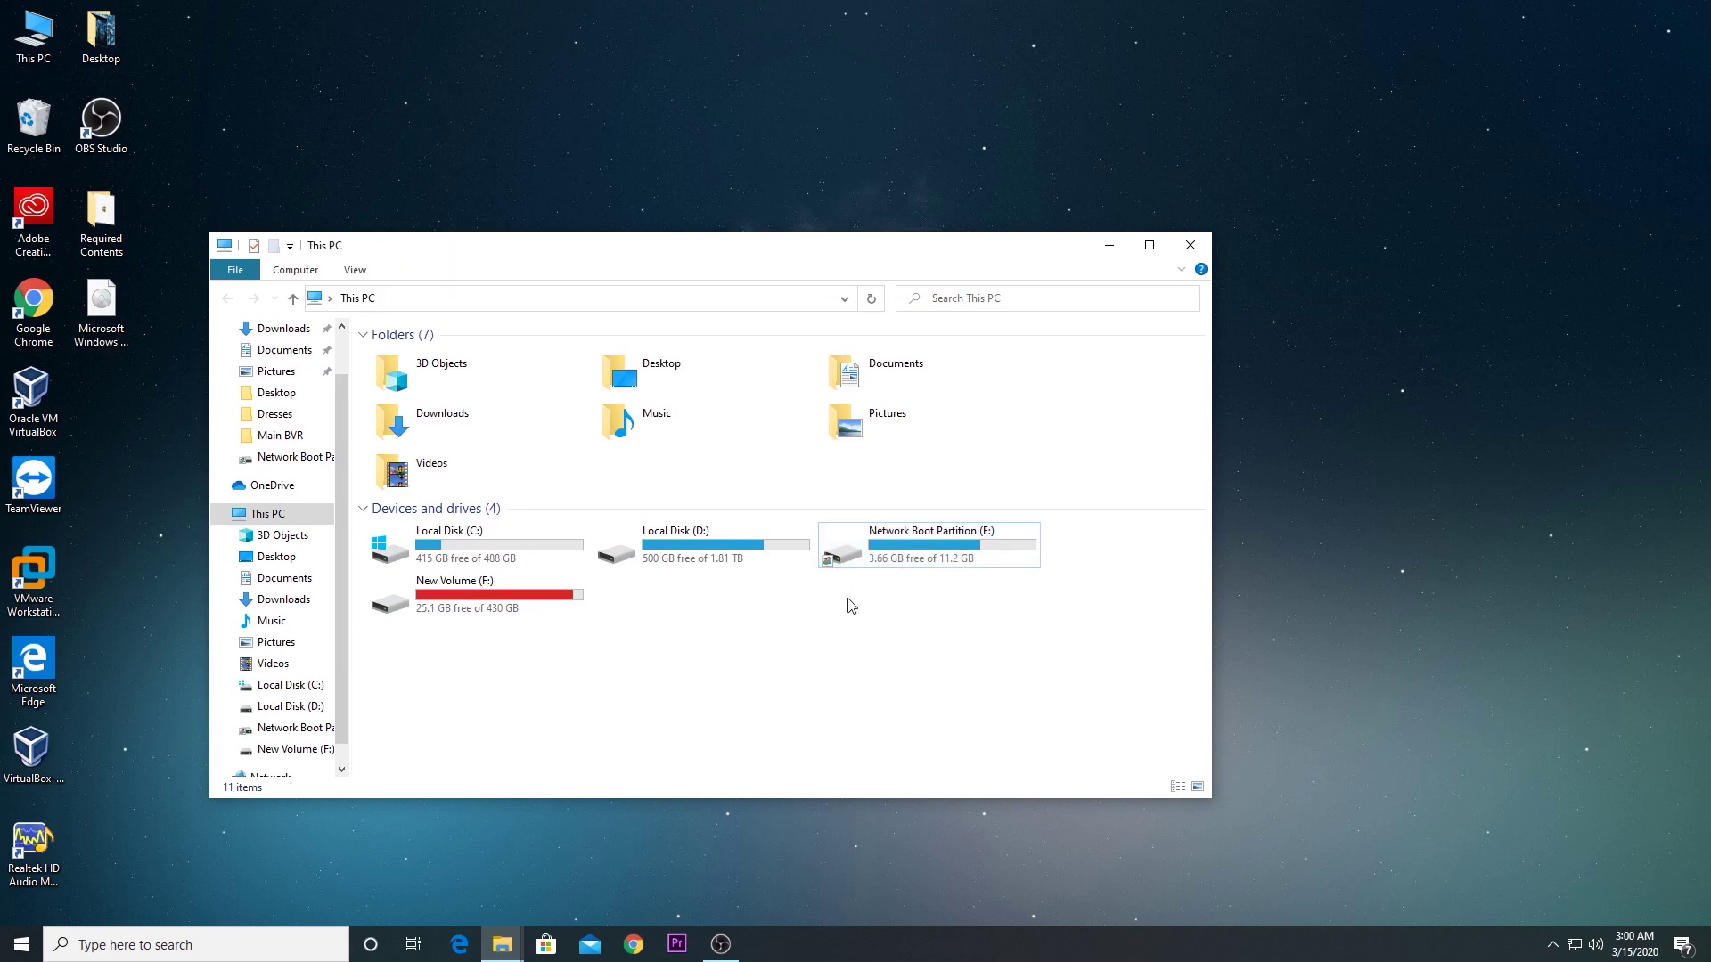
{"action": "mouse_move", "coordinate": [828, 572]}
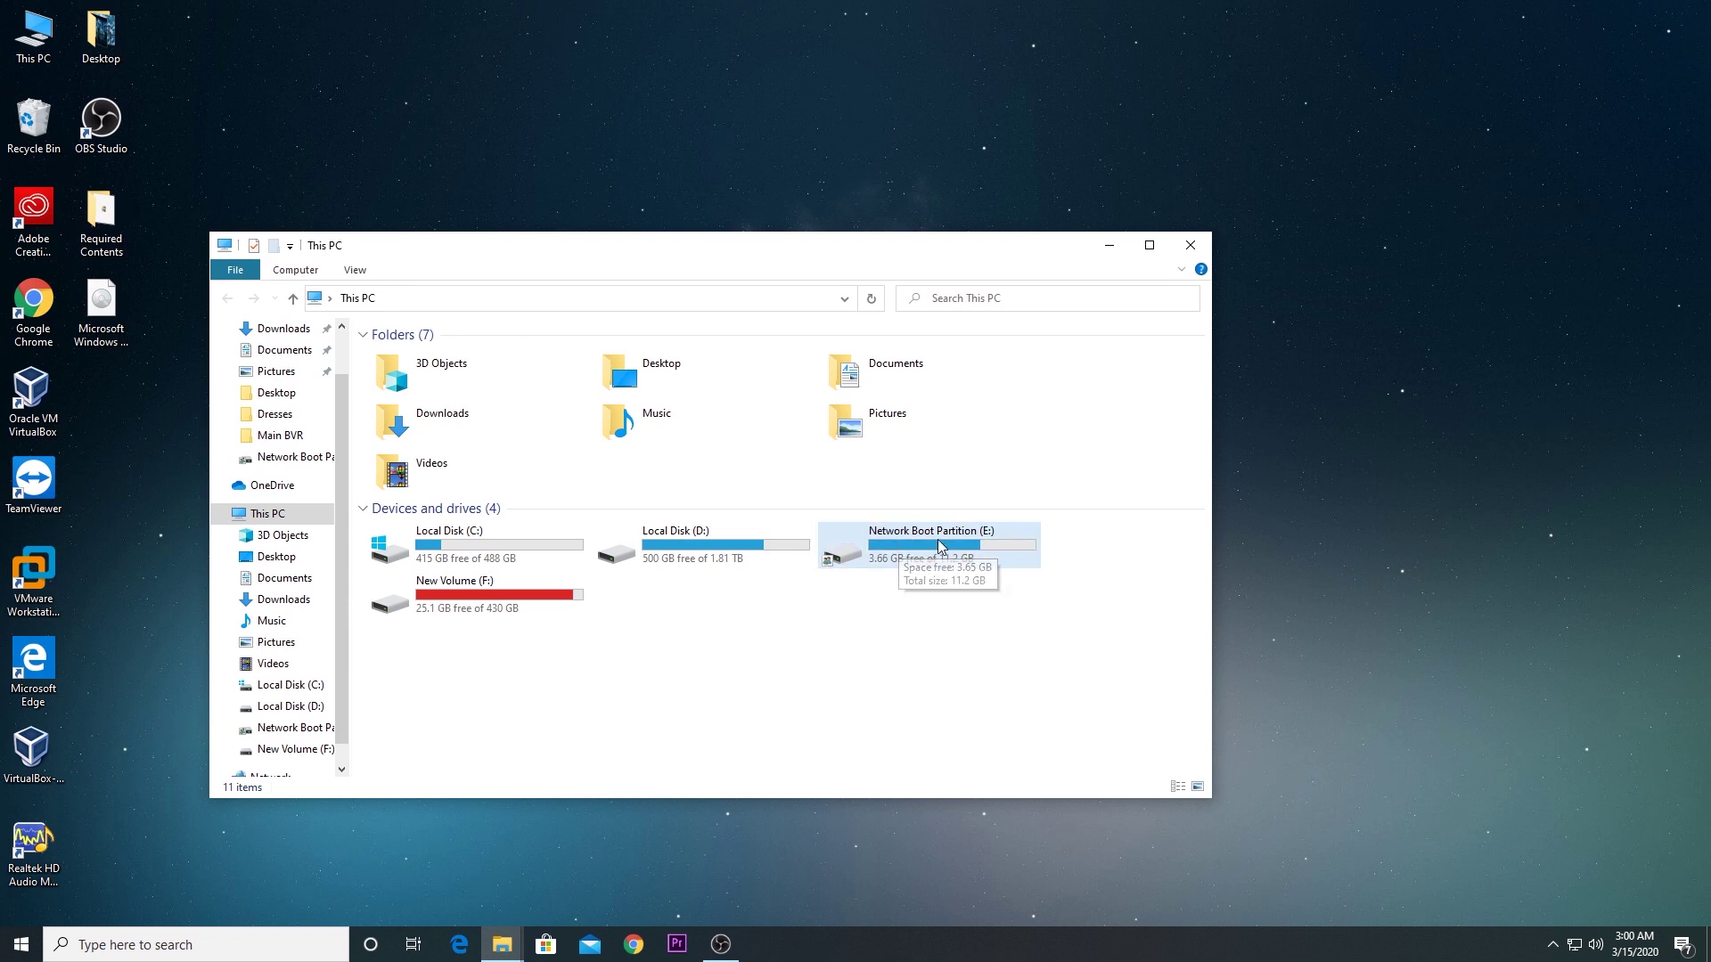
{"action": "mouse_move", "coordinate": [933, 556]}
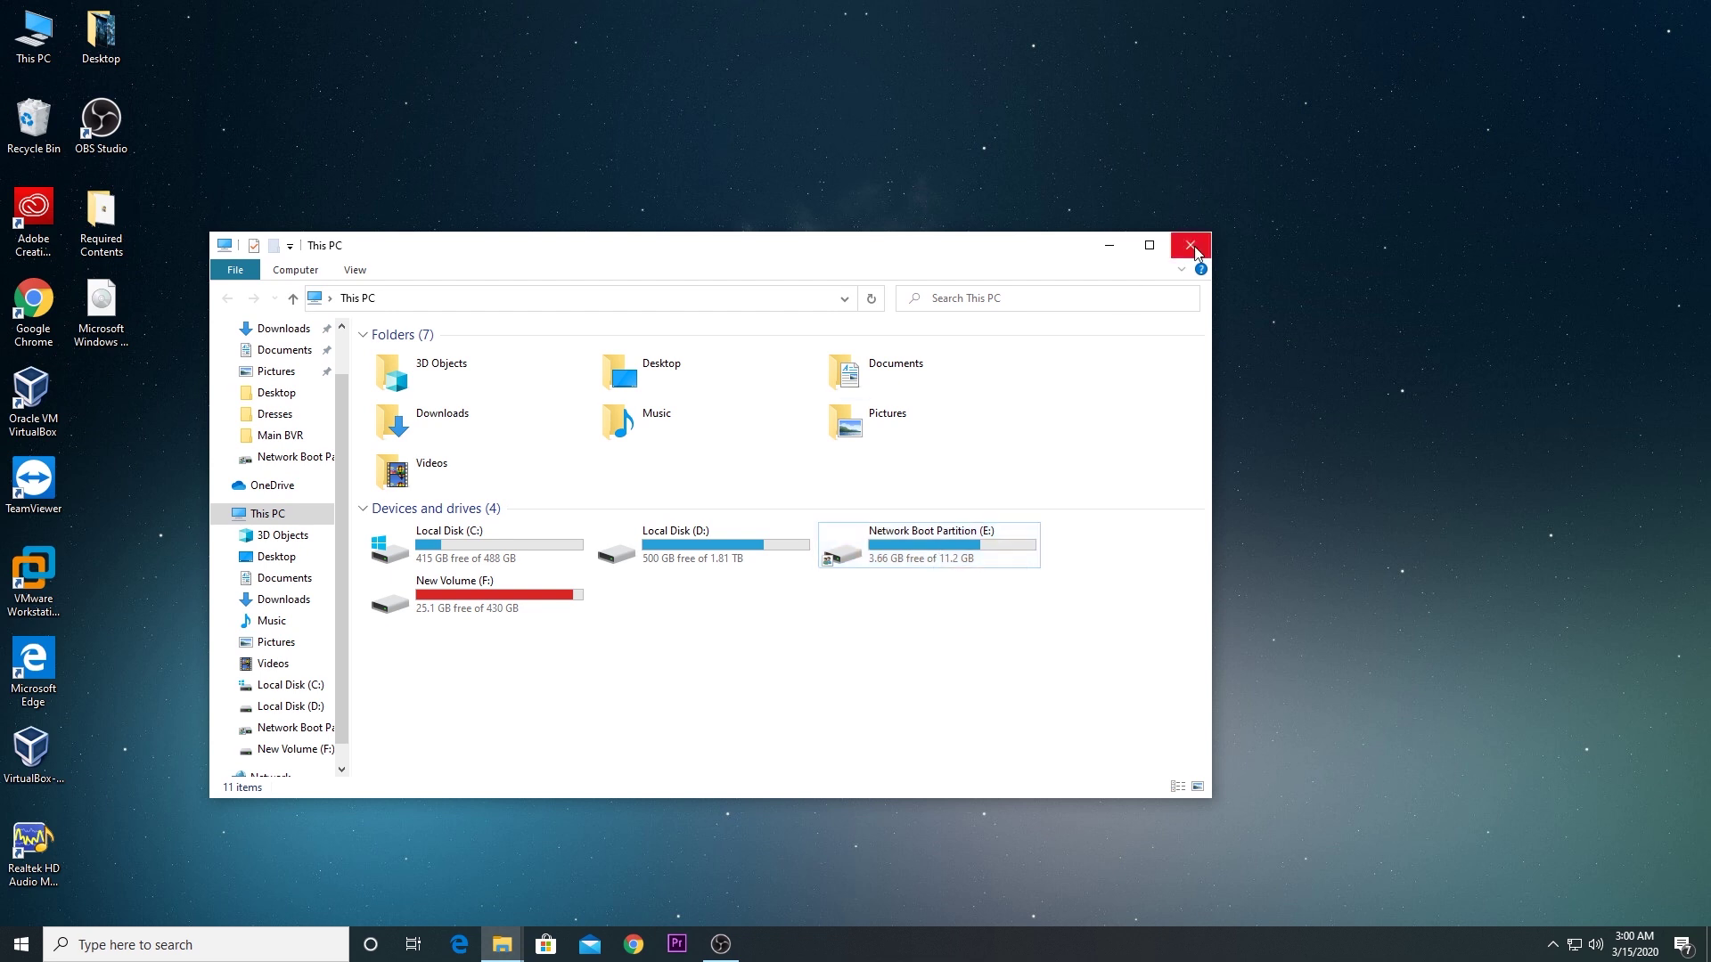
Step: Launch AIOCreator from drive E: and start Tiny PXE Server with Run PXE
{"action": "double_click", "coordinate": [958, 547]}
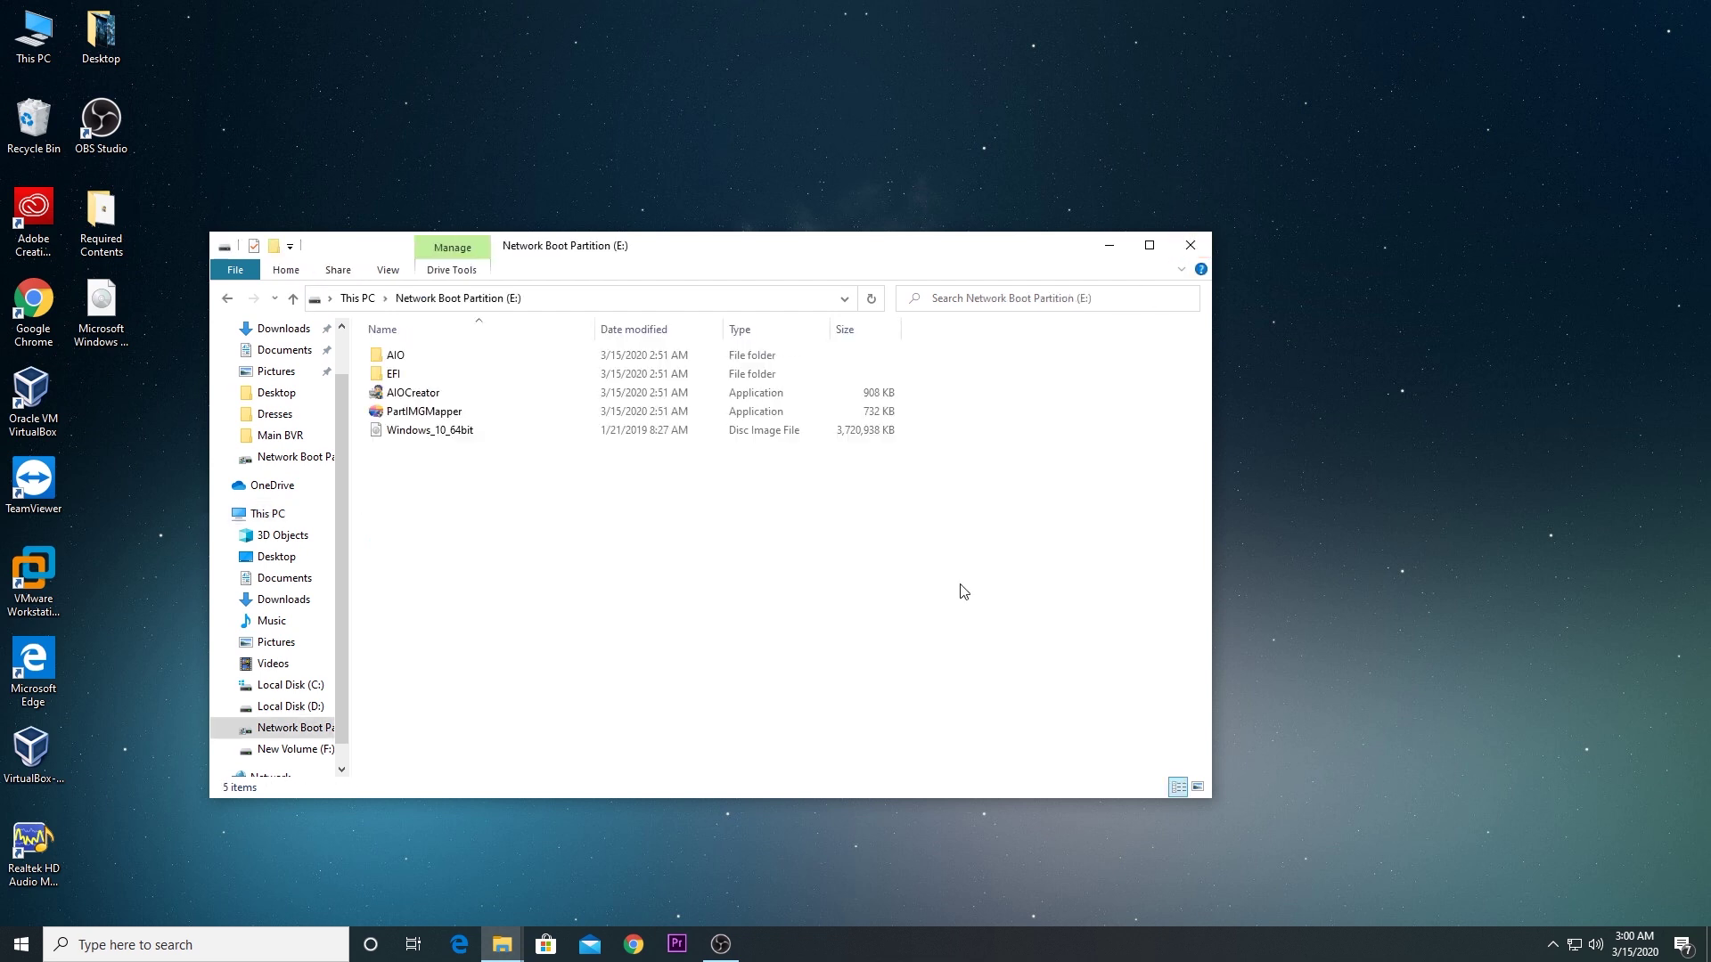
{"action": "left_click_drag", "start_coordinate": [927, 264], "coordinate": [1318, 294]}
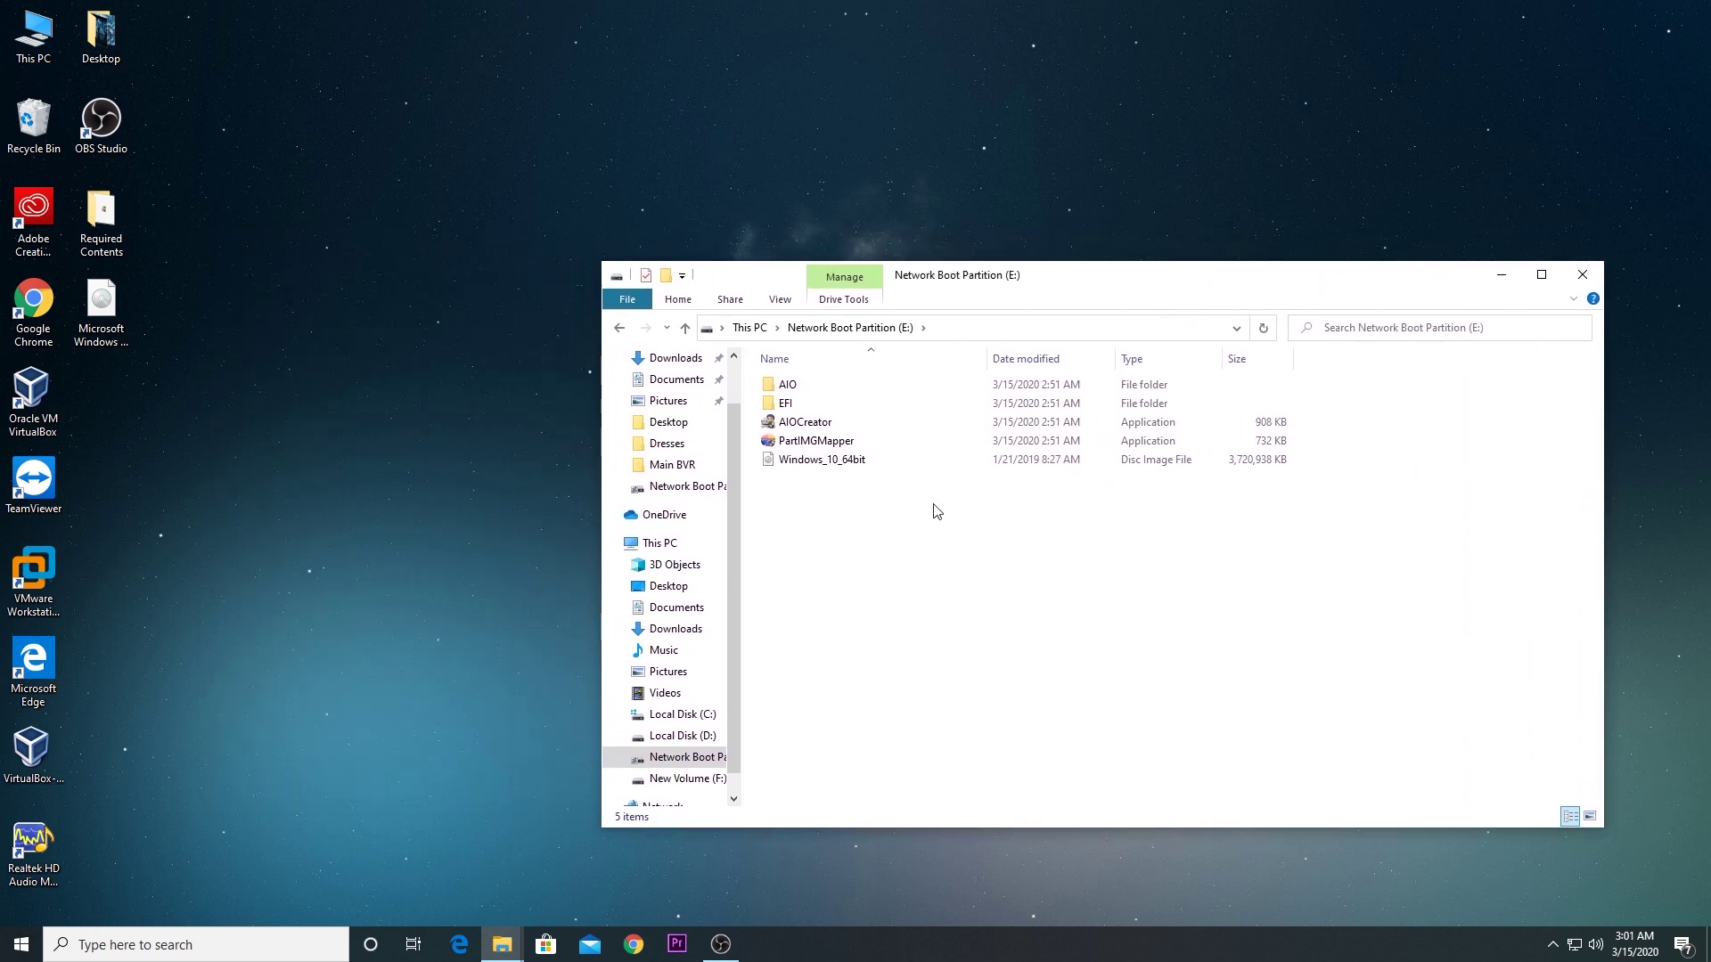
{"action": "double_click", "coordinate": [801, 425]}
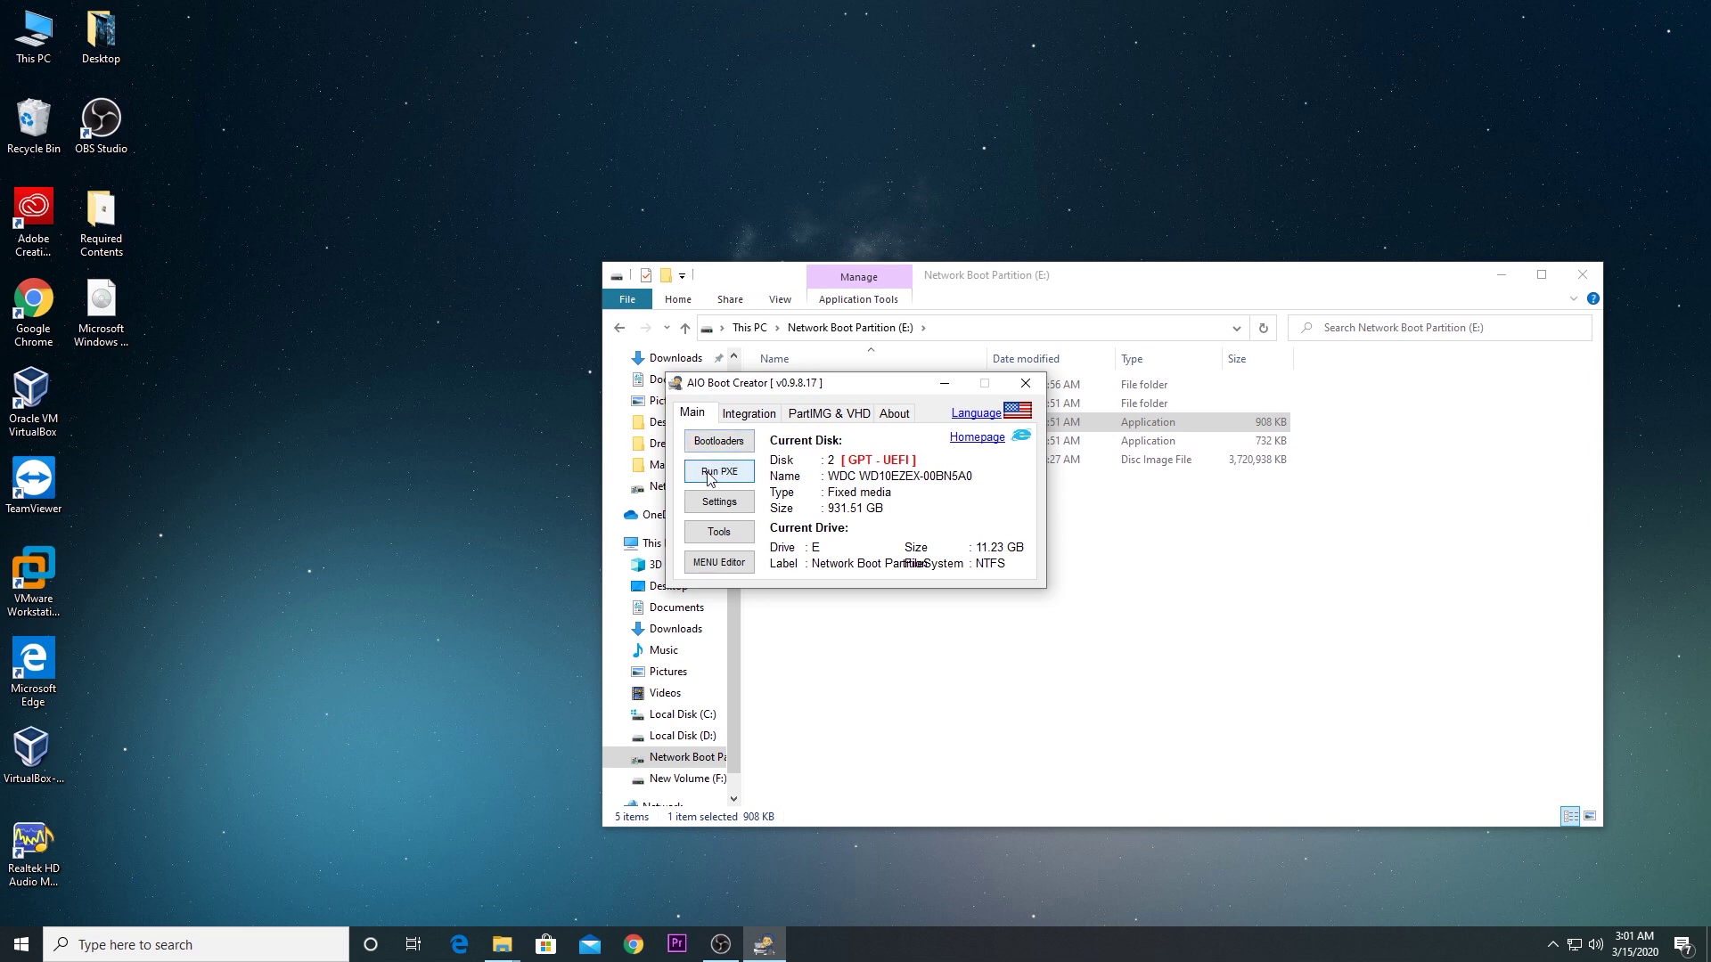
{"action": "left_click", "coordinate": [716, 472]}
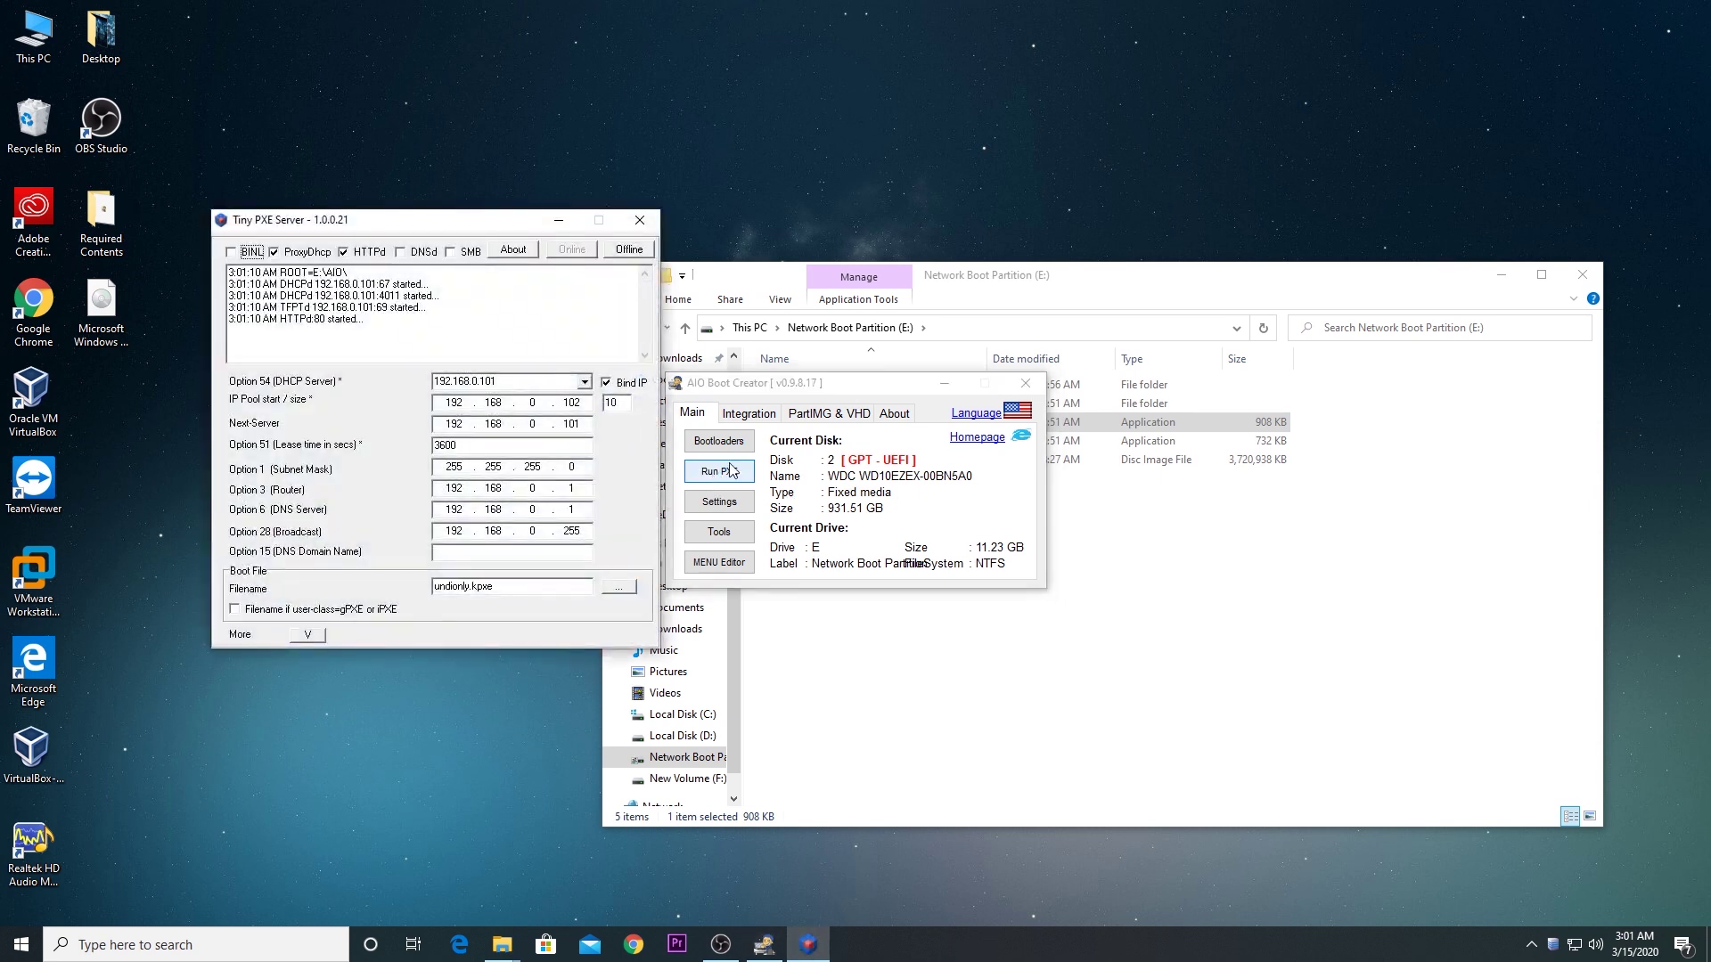
{"action": "left_click_drag", "start_coordinate": [363, 319], "coordinate": [327, 323]}
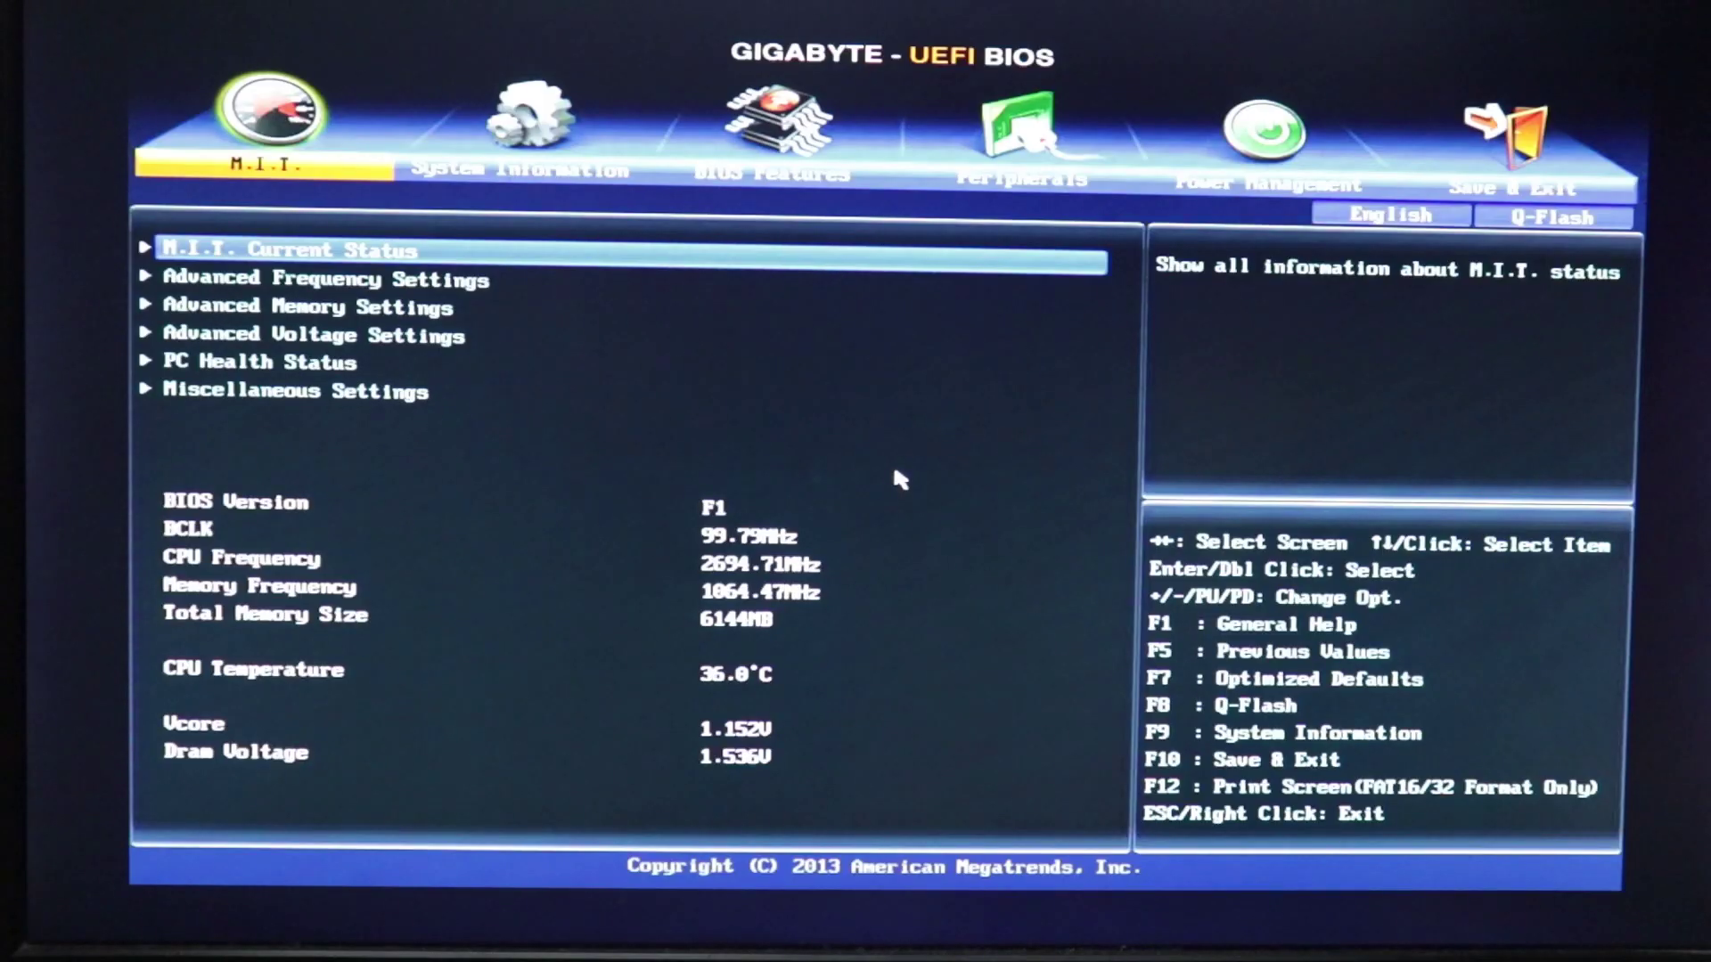
Step: In BIOS Features, keep Windows 8 Features at Other OS and boot mode UEFI and Legacy
{"action": "key", "text": "Right"}
{"action": "key", "text": "Right"}
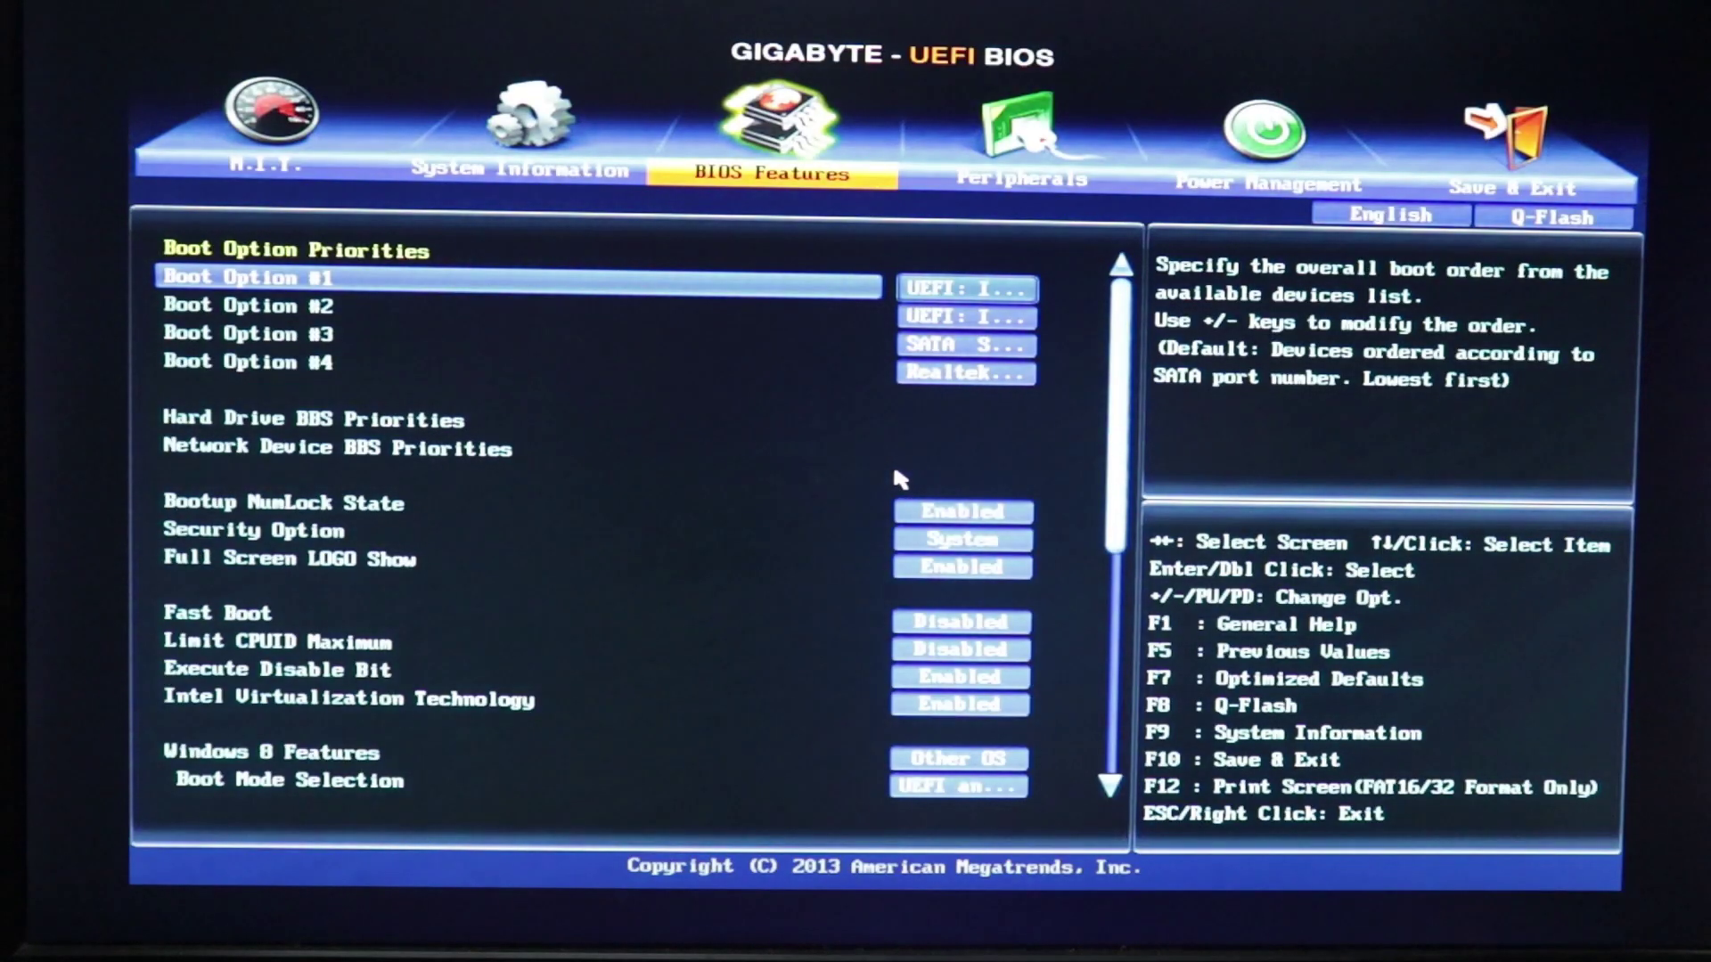
{"action": "key", "text": "Down"}
{"action": "key", "text": "Down"}
{"action": "key", "text": "Down"}
{"action": "key", "text": "Down"}
{"action": "key", "text": "Down"}
{"action": "key", "text": "Down"}
{"action": "key", "text": "Down"}
{"action": "key", "text": "Down"}
{"action": "key", "text": "Down"}
{"action": "key", "text": "Down"}
{"action": "key", "text": "Down"}
{"action": "key", "text": "Down"}
{"action": "key", "text": "Down"}
{"action": "key", "text": "Down"}
{"action": "key", "text": "Down"}
{"action": "key", "text": "Down"}
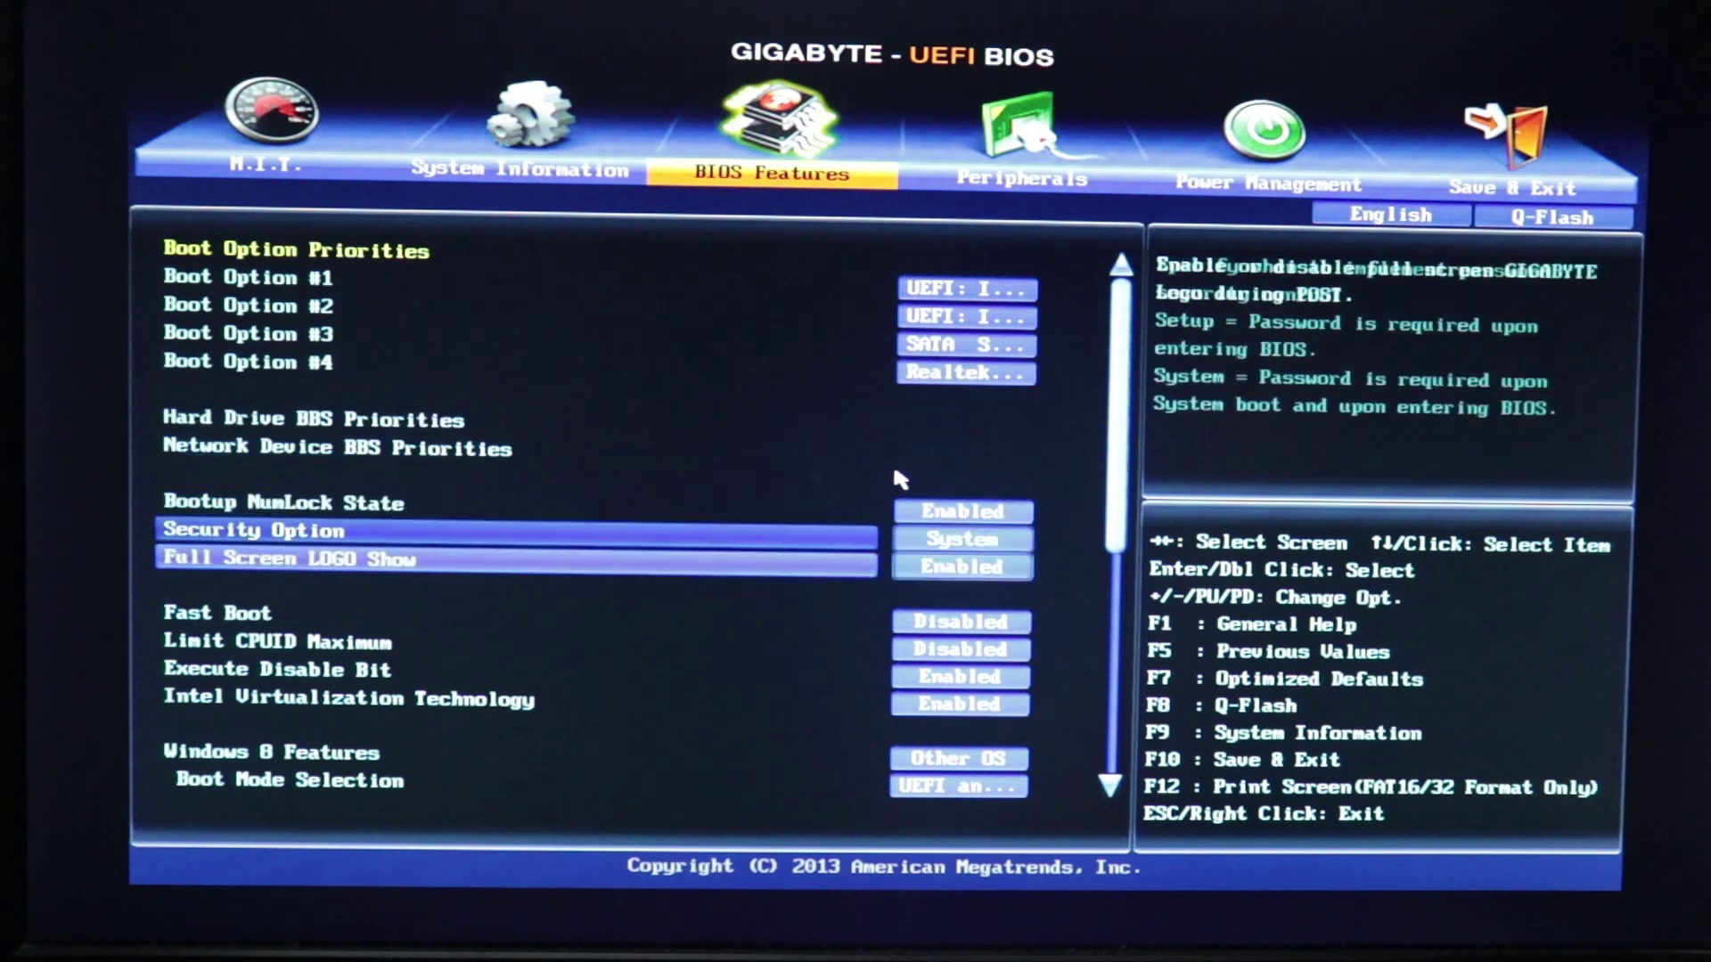
{"action": "key", "text": "Up"}
{"action": "key", "text": "Up"}
{"action": "key", "text": "Up"}
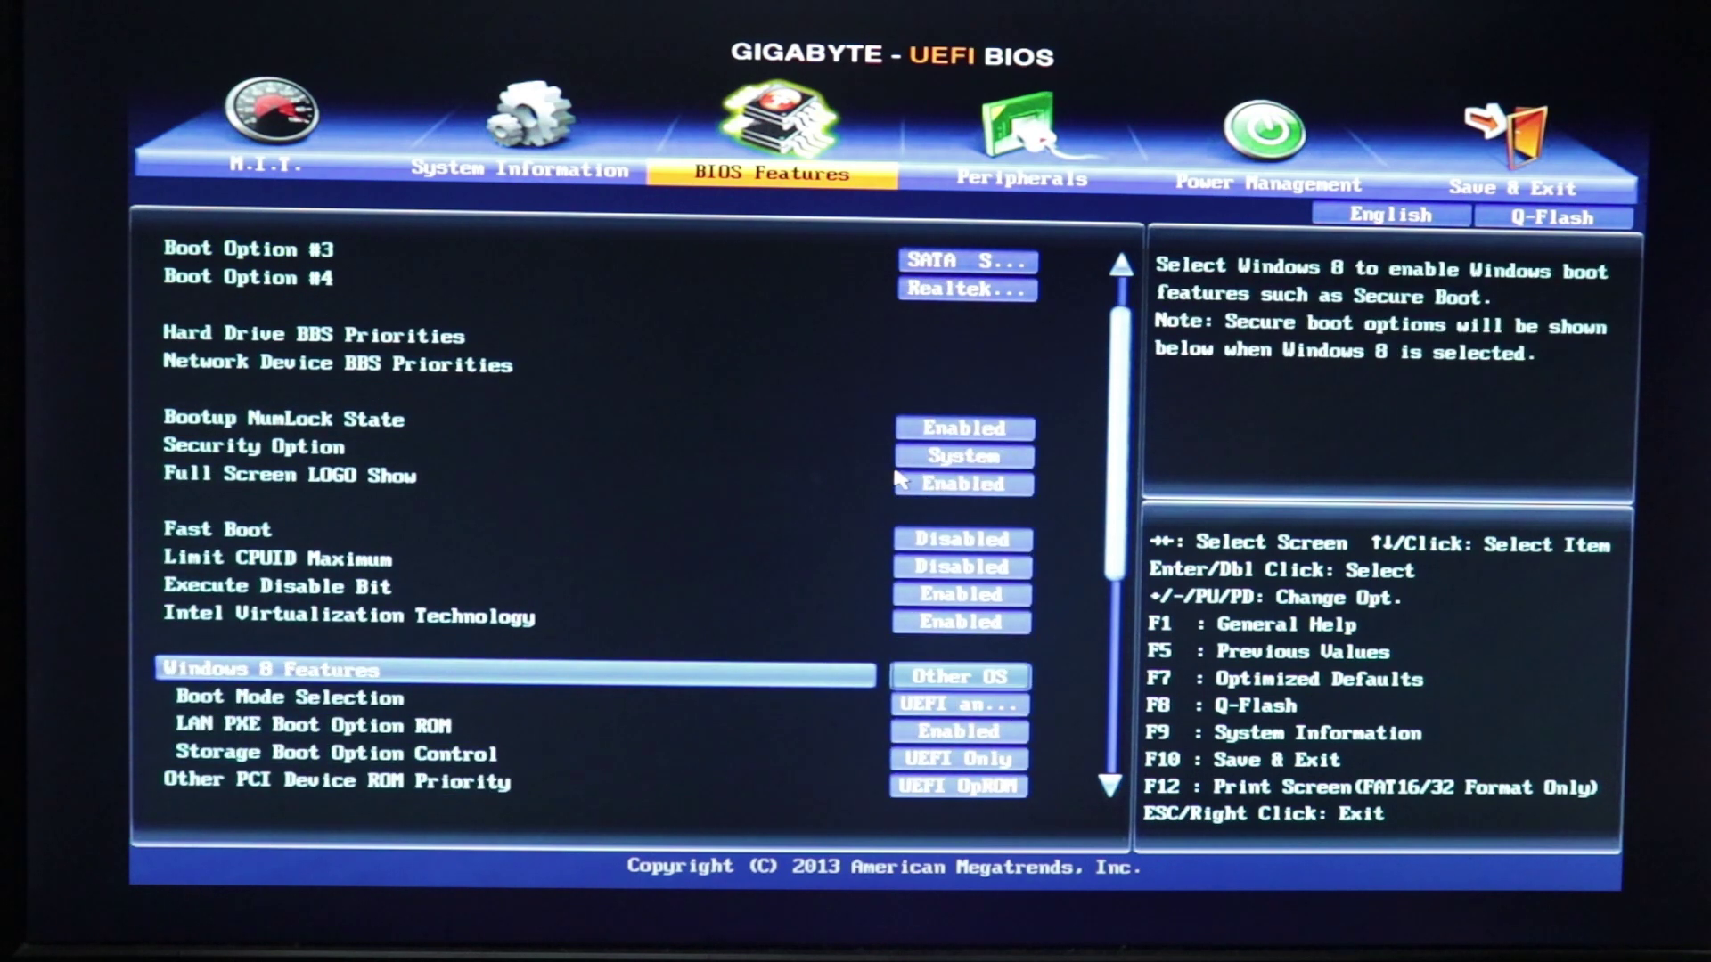
{"action": "key", "text": "Return"}
{"action": "key", "text": "Escape"}
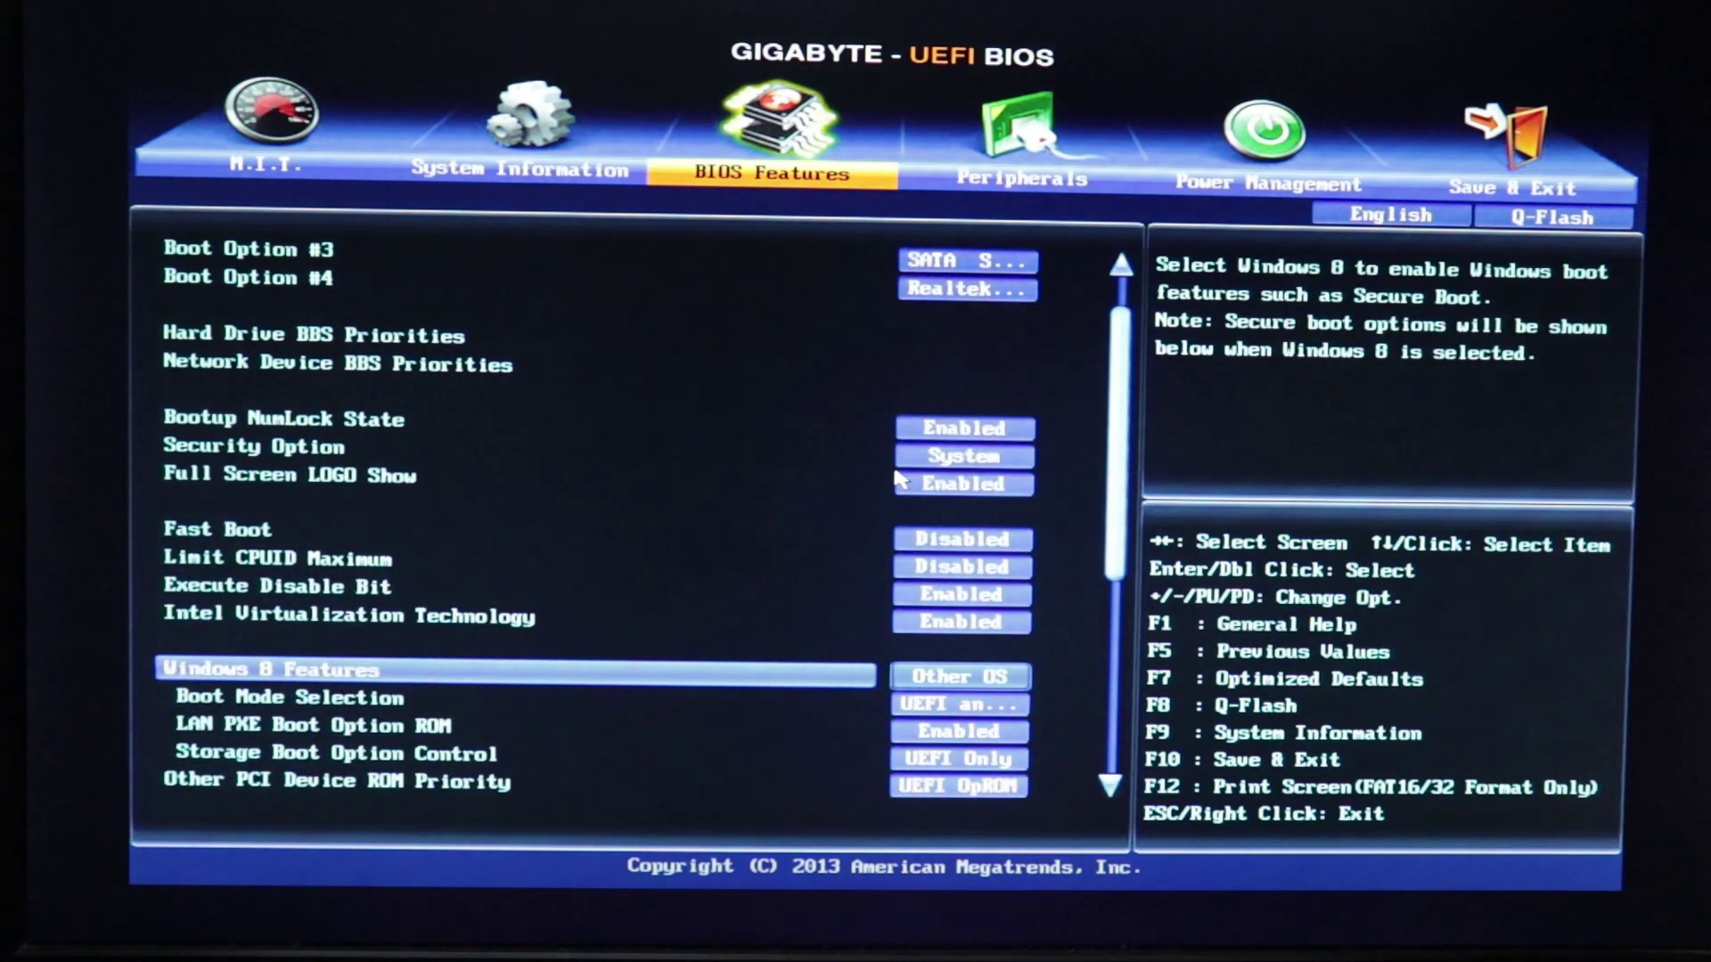
{"action": "key", "text": "Down"}
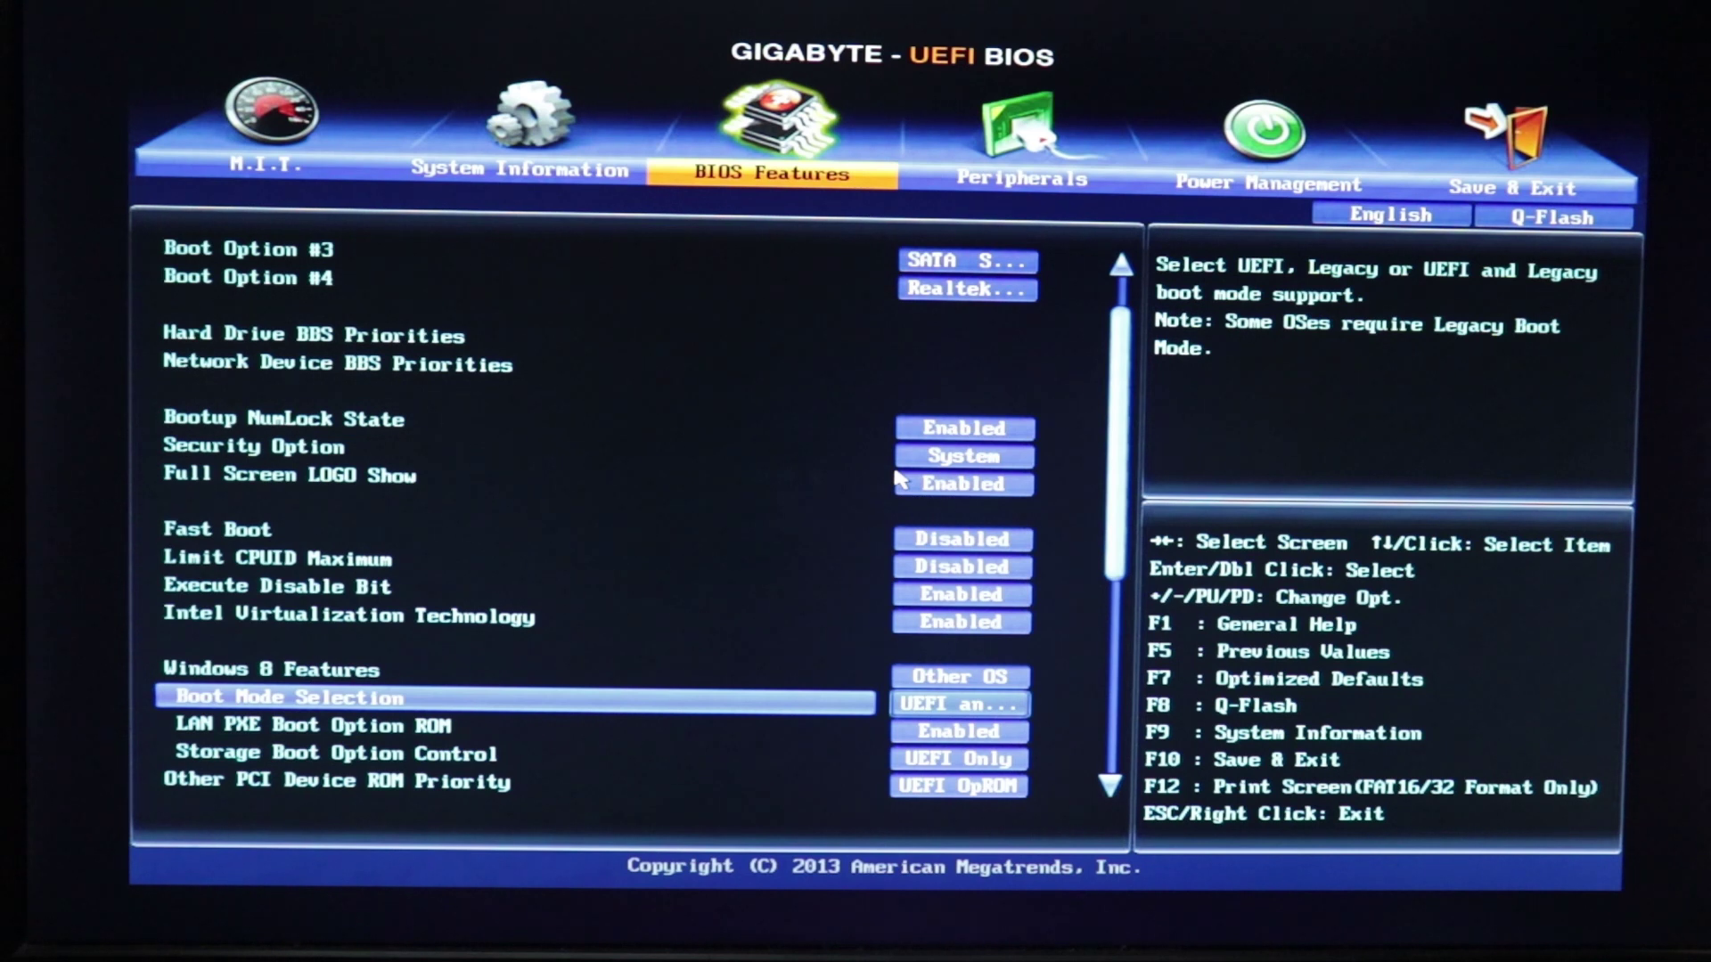
{"action": "key", "text": "Return"}
{"action": "key", "text": "Down"}
{"action": "key", "text": "Up"}
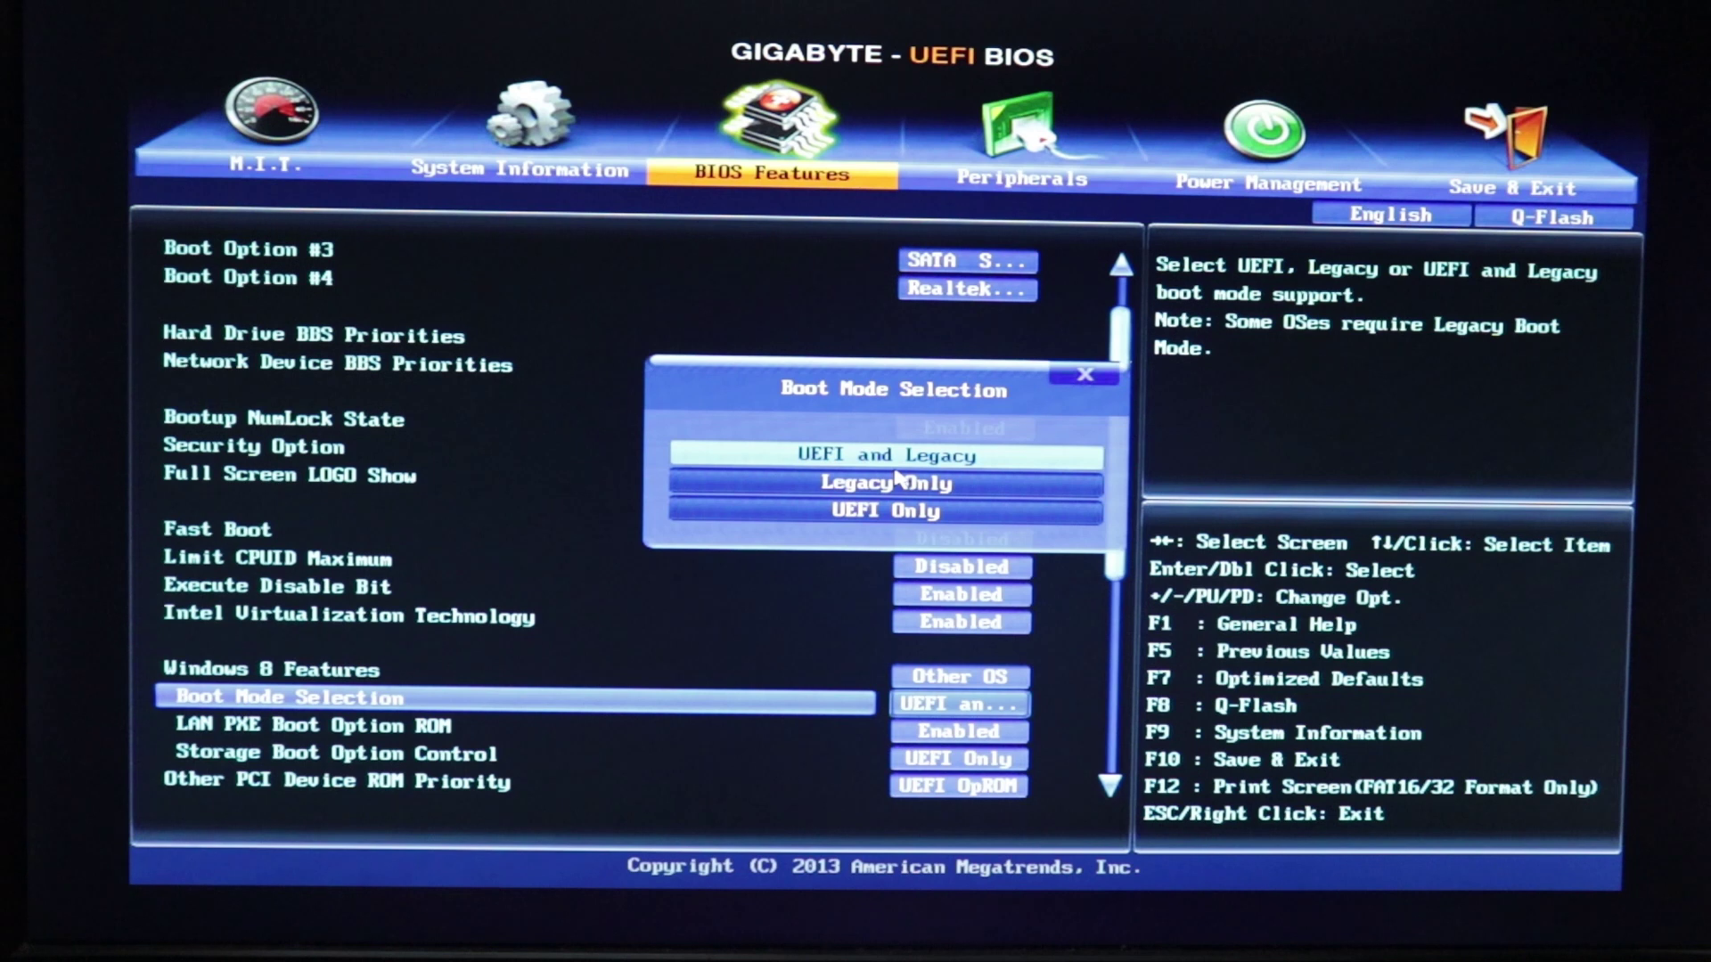
{"action": "key", "text": "Return"}
Step: Keep storage boot UEFI Only, check PXE support, and pick Realtek PXE for Boot Option #1
{"action": "key", "text": "Down"}
{"action": "key", "text": "Down"}
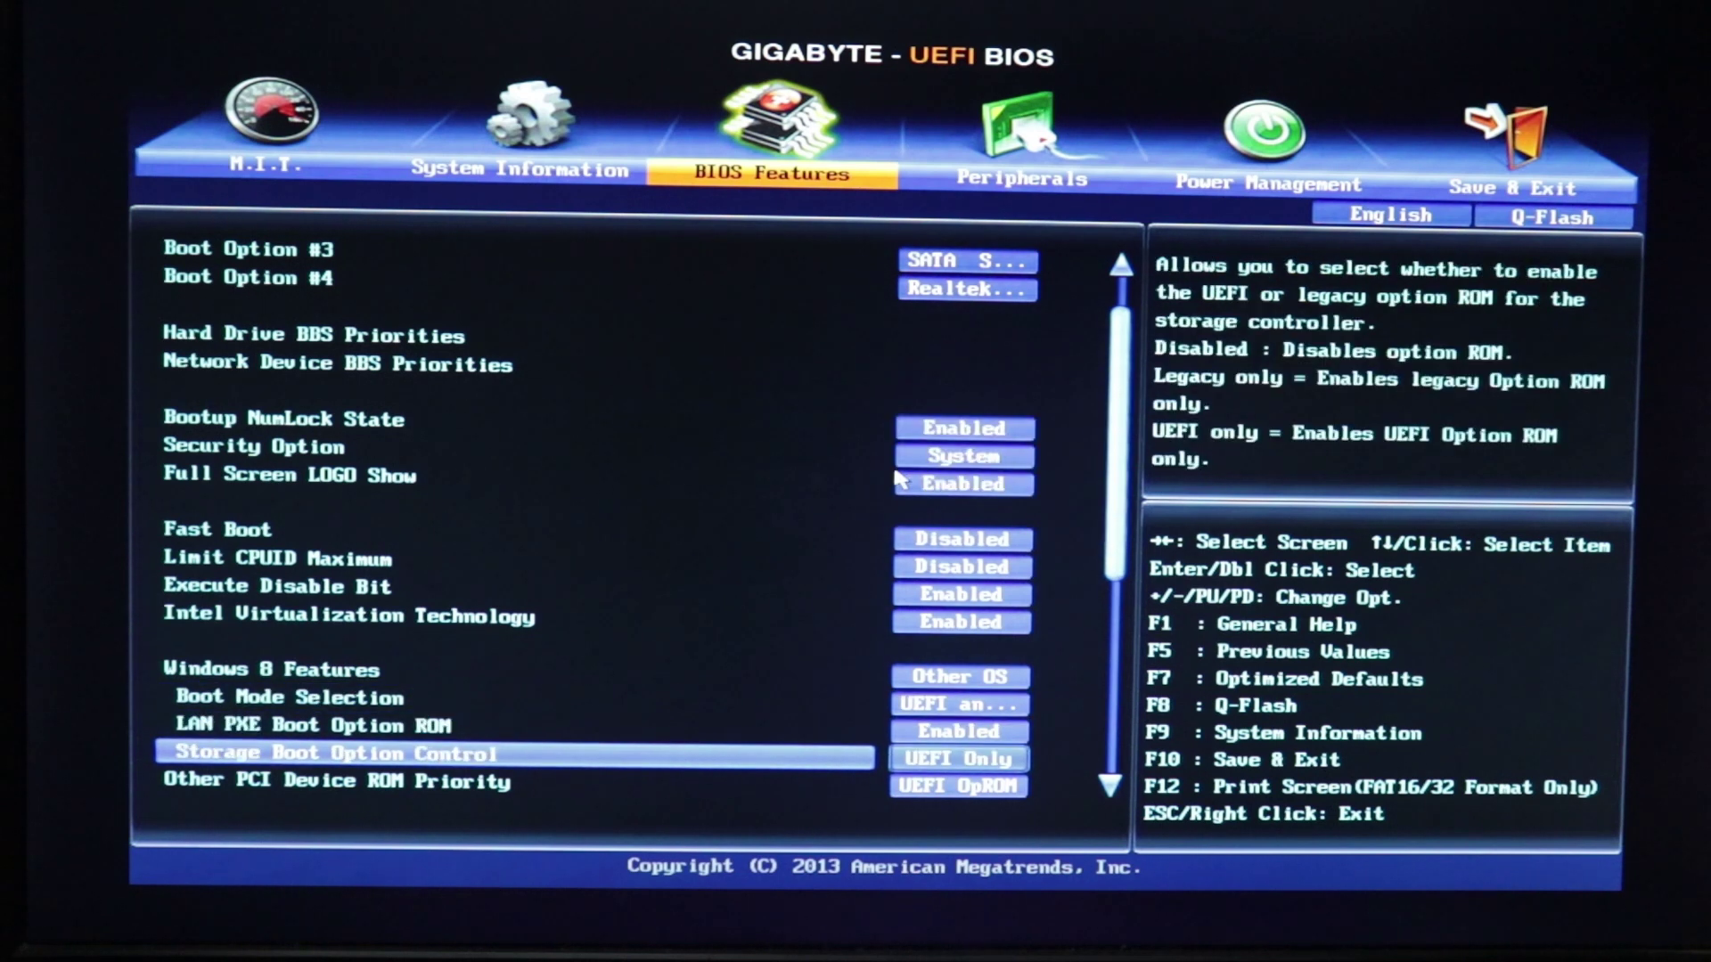
{"action": "key", "text": "Return"}
{"action": "key", "text": "Return"}
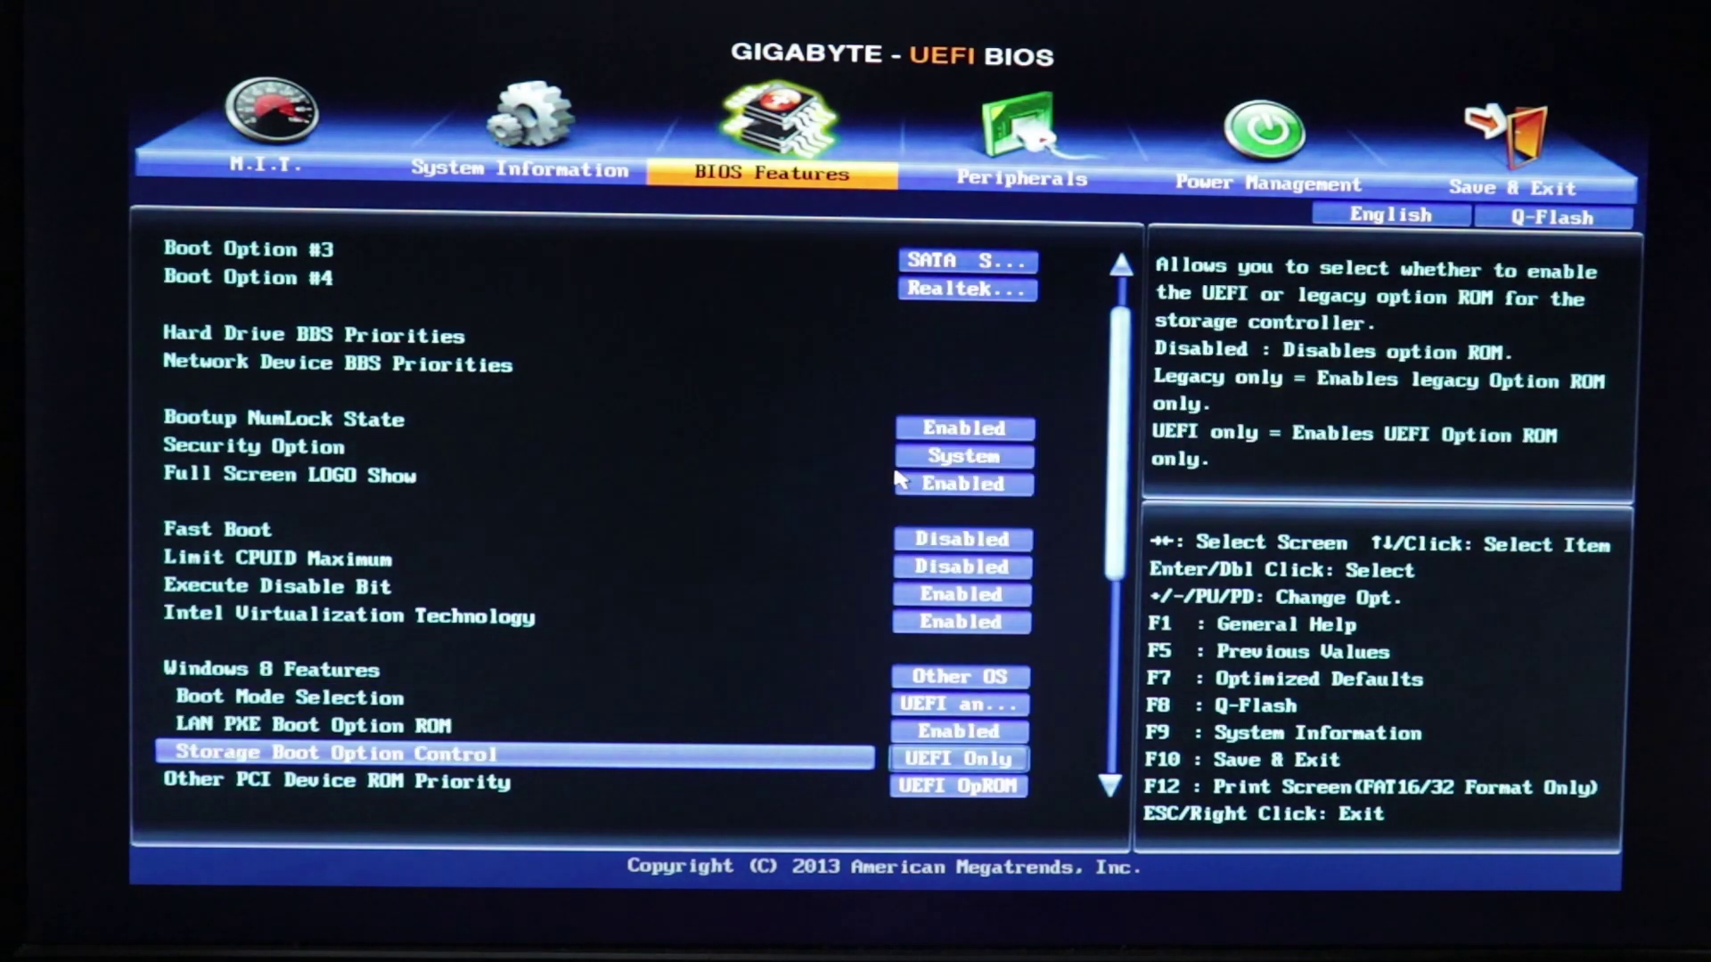
{"action": "key", "text": "Down"}
{"action": "key", "text": "Down"}
{"action": "key", "text": "Down"}
{"action": "key", "text": "Up"}
{"action": "key", "text": "Up"}
{"action": "key", "text": "Down"}
{"action": "key", "text": "Down"}
{"action": "key", "text": "Down"}
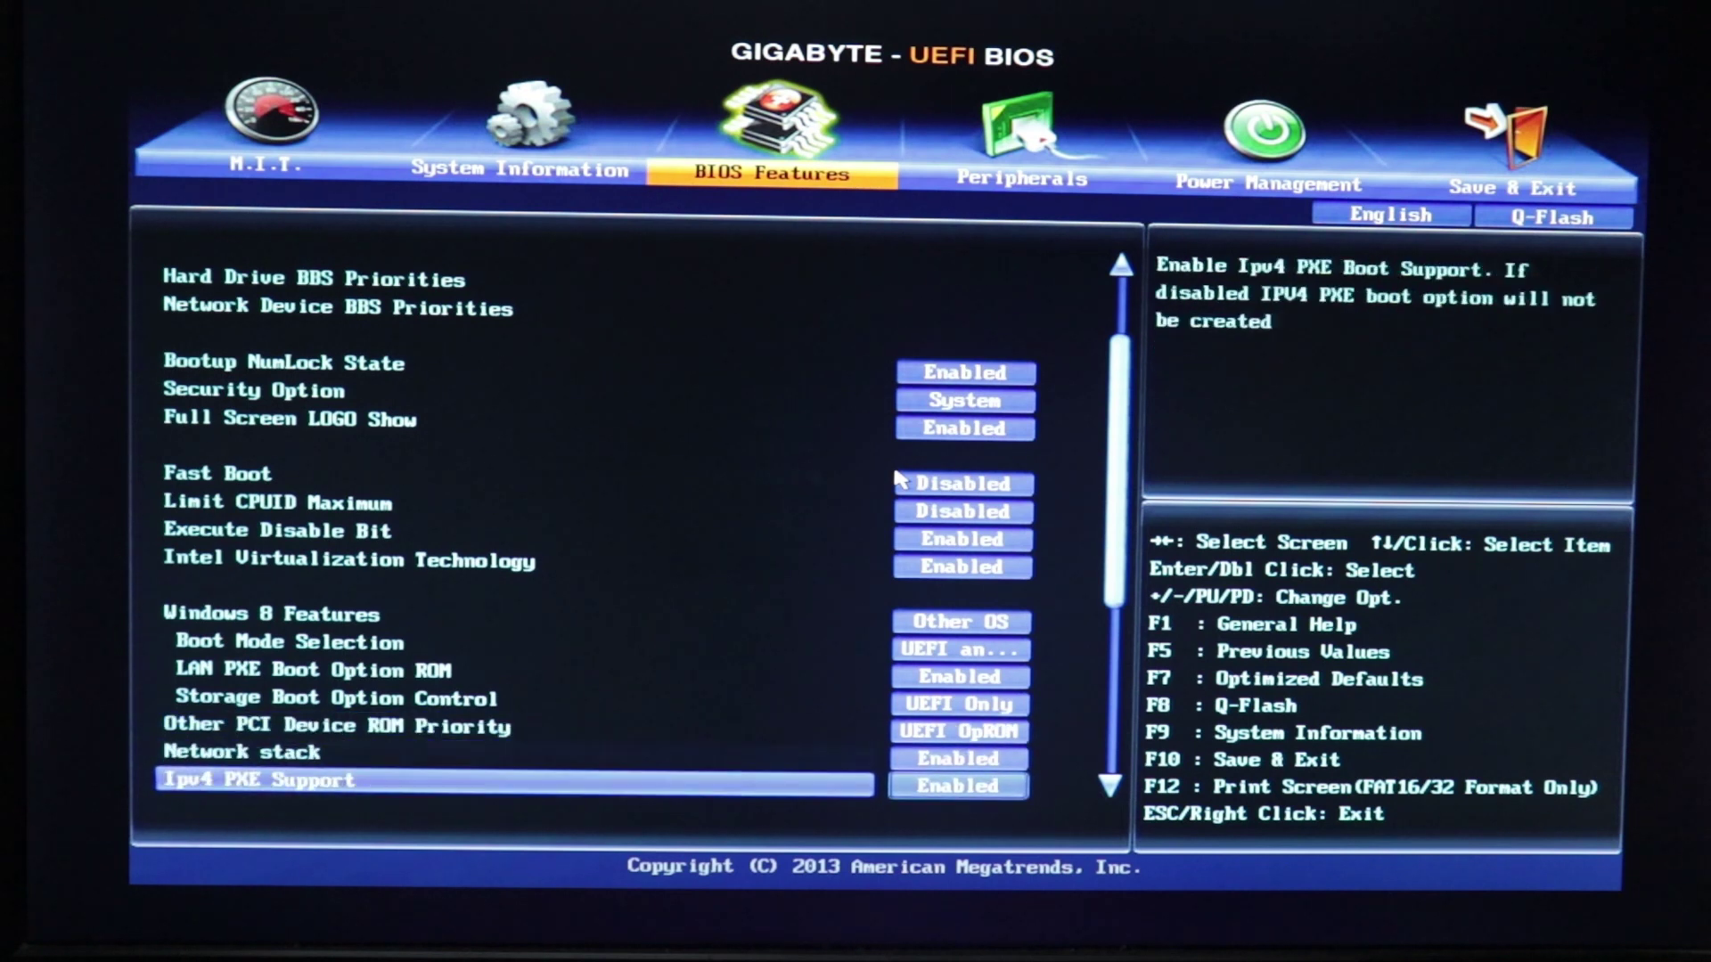
{"action": "key", "text": "Up"}
{"action": "key", "text": "Up"}
{"action": "key", "text": "Up"}
{"action": "key", "text": "Up"}
{"action": "key", "text": "Up"}
{"action": "key", "text": "Up"}
{"action": "key", "text": "Up"}
{"action": "key", "text": "Up"}
{"action": "key", "text": "Up"}
{"action": "key", "text": "Up"}
{"action": "key", "text": "Up"}
{"action": "key", "text": "Up"}
{"action": "key", "text": "Up"}
{"action": "key", "text": "Down"}
{"action": "key", "text": "Down"}
{"action": "key", "text": "Down"}
{"action": "key", "text": "Down"}
{"action": "key", "text": "Down"}
{"action": "key", "text": "Down"}
{"action": "key", "text": "Down"}
{"action": "key", "text": "Down"}
{"action": "key", "text": "Down"}
{"action": "key", "text": "Down"}
{"action": "key", "text": "Down"}
{"action": "key", "text": "Down"}
{"action": "key", "text": "Down"}
{"action": "key", "text": "Down"}
{"action": "key", "text": "Down"}
{"action": "key", "text": "Down"}
{"action": "key", "text": "Up"}
{"action": "key", "text": "Up"}
{"action": "key", "text": "Up"}
{"action": "key", "text": "Up"}
{"action": "key", "text": "Up"}
{"action": "key", "text": "Up"}
{"action": "key", "text": "Up"}
{"action": "key", "text": "Up"}
{"action": "key", "text": "Up"}
{"action": "key", "text": "Up"}
{"action": "key", "text": "Up"}
{"action": "key", "text": "Up"}
{"action": "key", "text": "Up"}
{"action": "key", "text": "Up"}
{"action": "key", "text": "Up"}
{"action": "key", "text": "Up"}
{"action": "key", "text": "Up"}
{"action": "key", "text": "Up"}
{"action": "key", "text": "Up"}
{"action": "key", "text": "Up"}
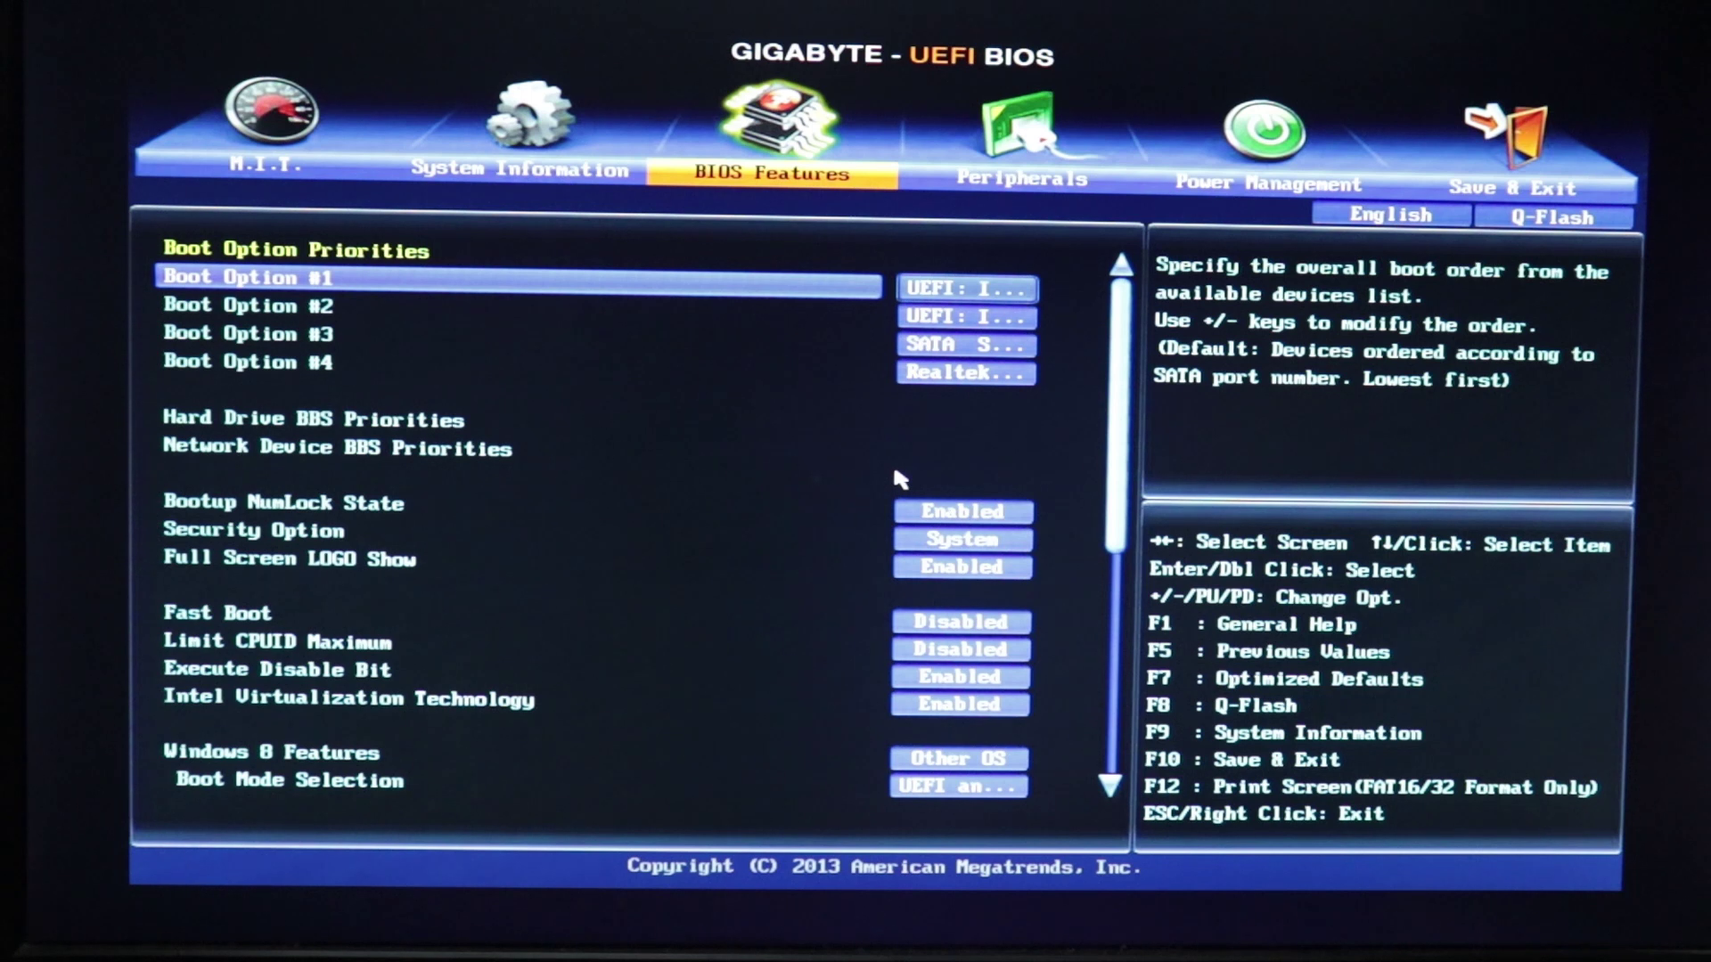
{"action": "key", "text": "Return"}
{"action": "key", "text": "Down"}
{"action": "key", "text": "Down"}
{"action": "key", "text": "Down"}
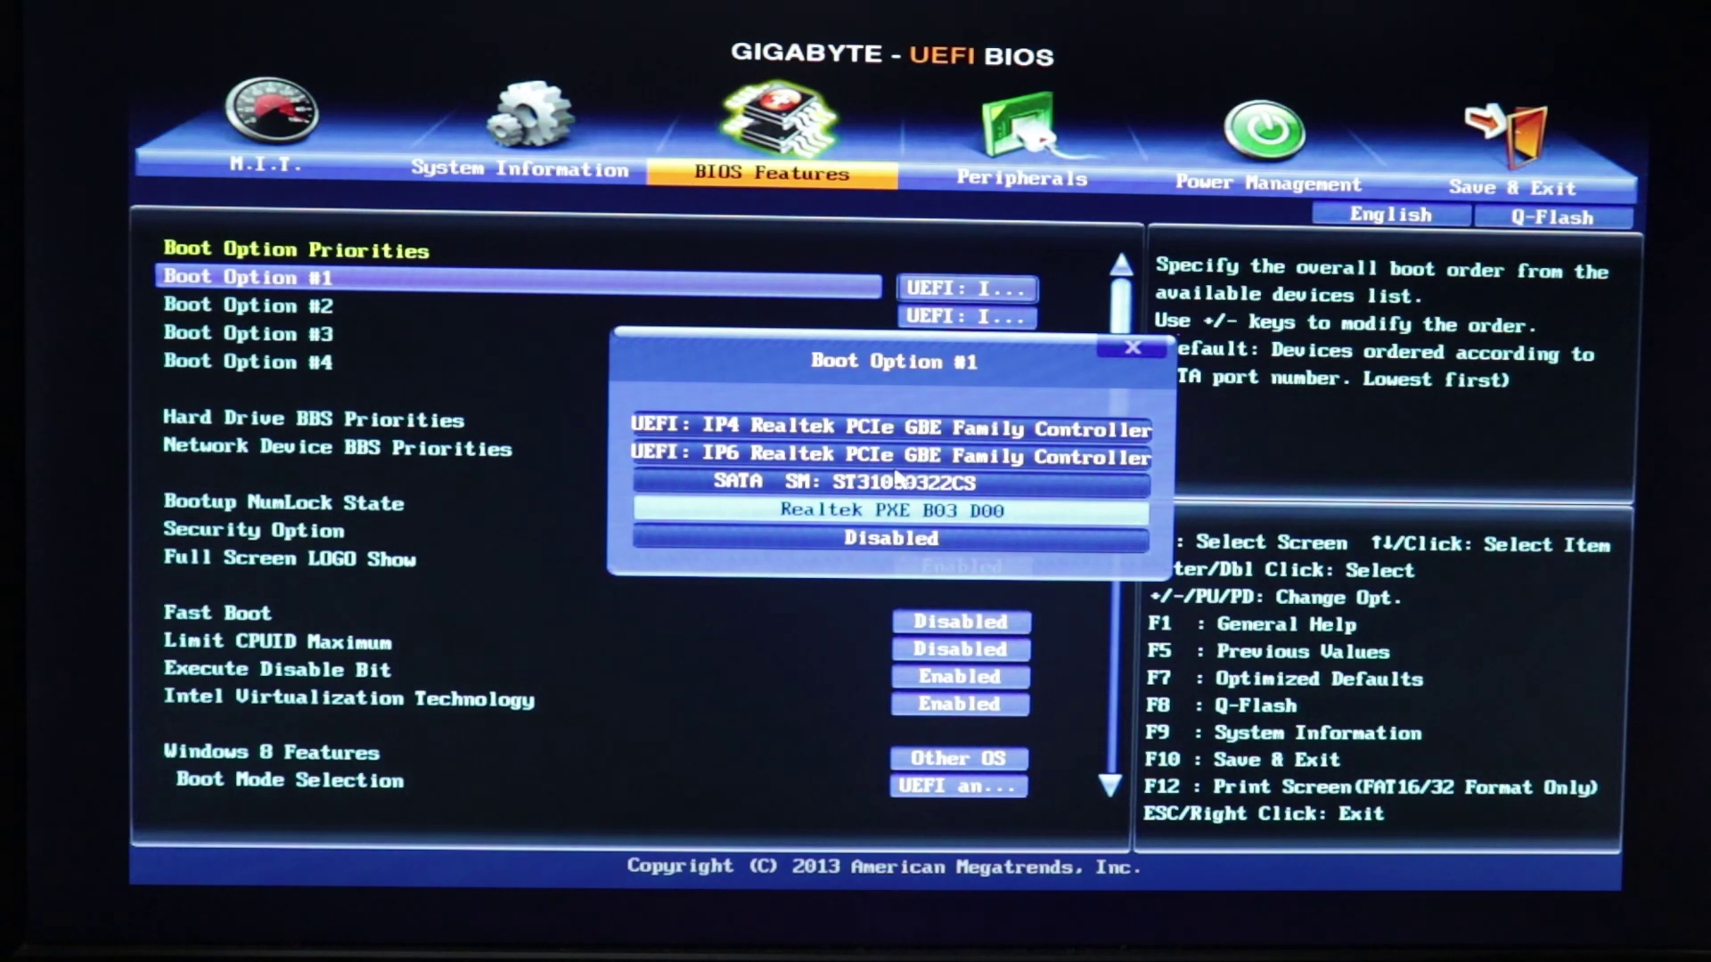
Step: Make Realtek PXE B03 D00 Boot Option #1, then boot from it via Save & Exit's Boot Override
{"action": "key", "text": "Return"}
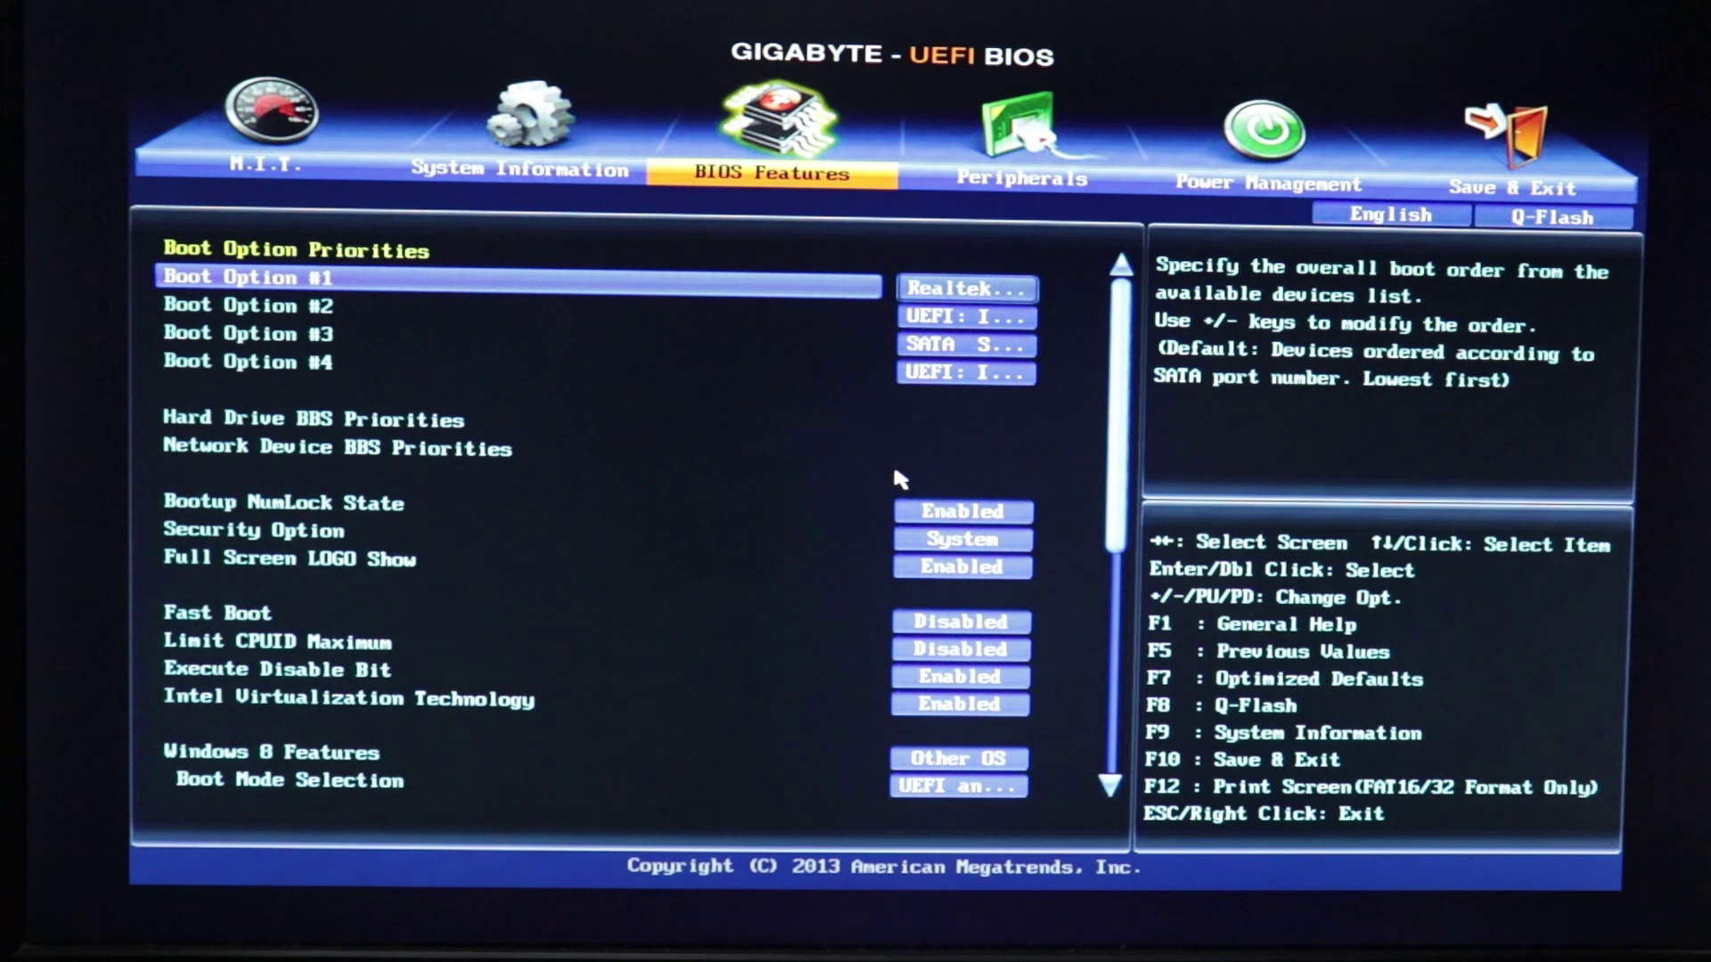
{"action": "key", "text": "Down"}
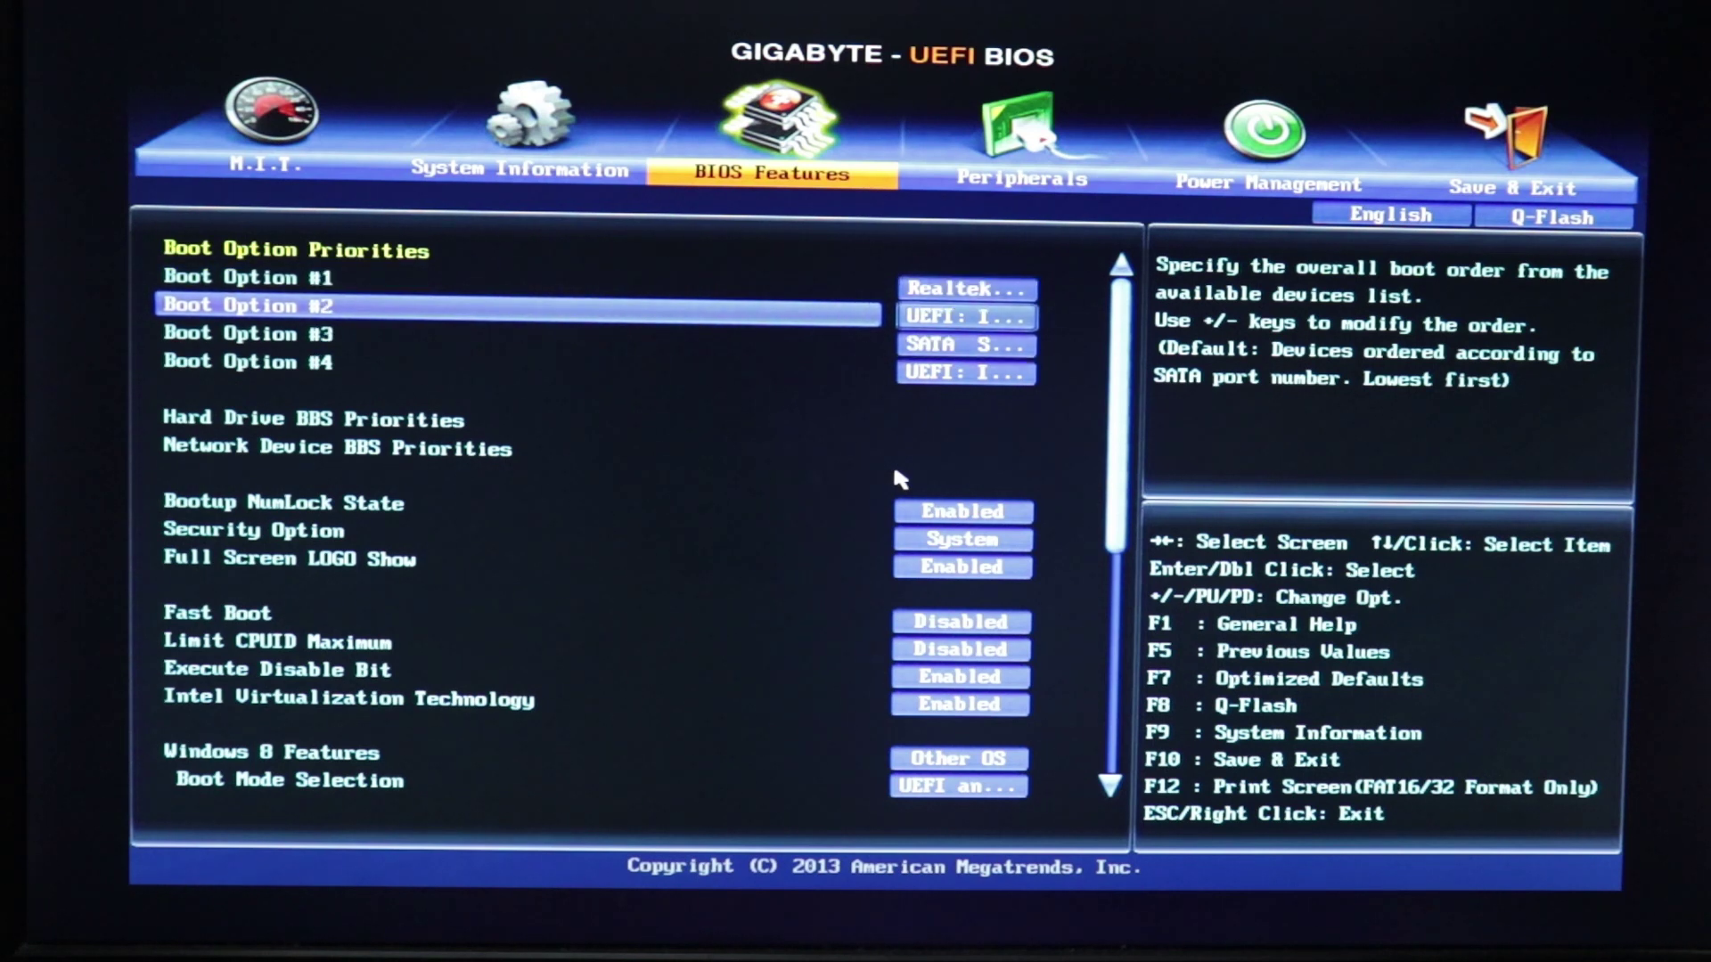
{"action": "key", "text": "Up"}
{"action": "key", "text": "Right"}
{"action": "key", "text": "Right"}
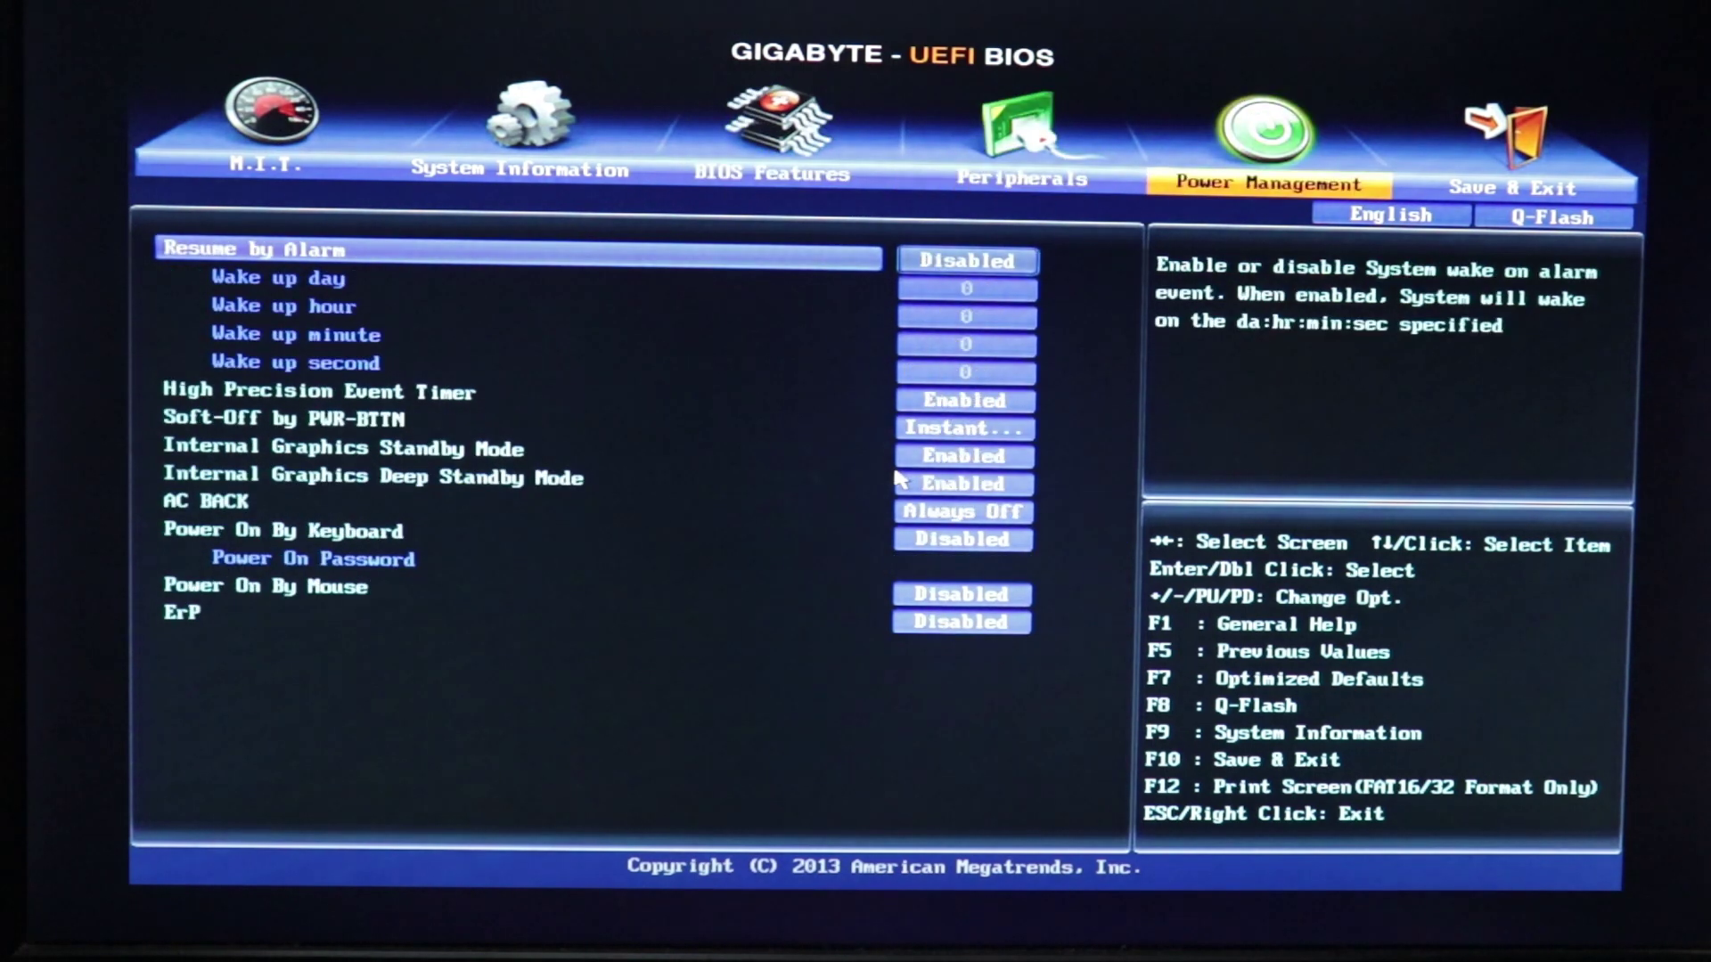
{"action": "key", "text": "Right"}
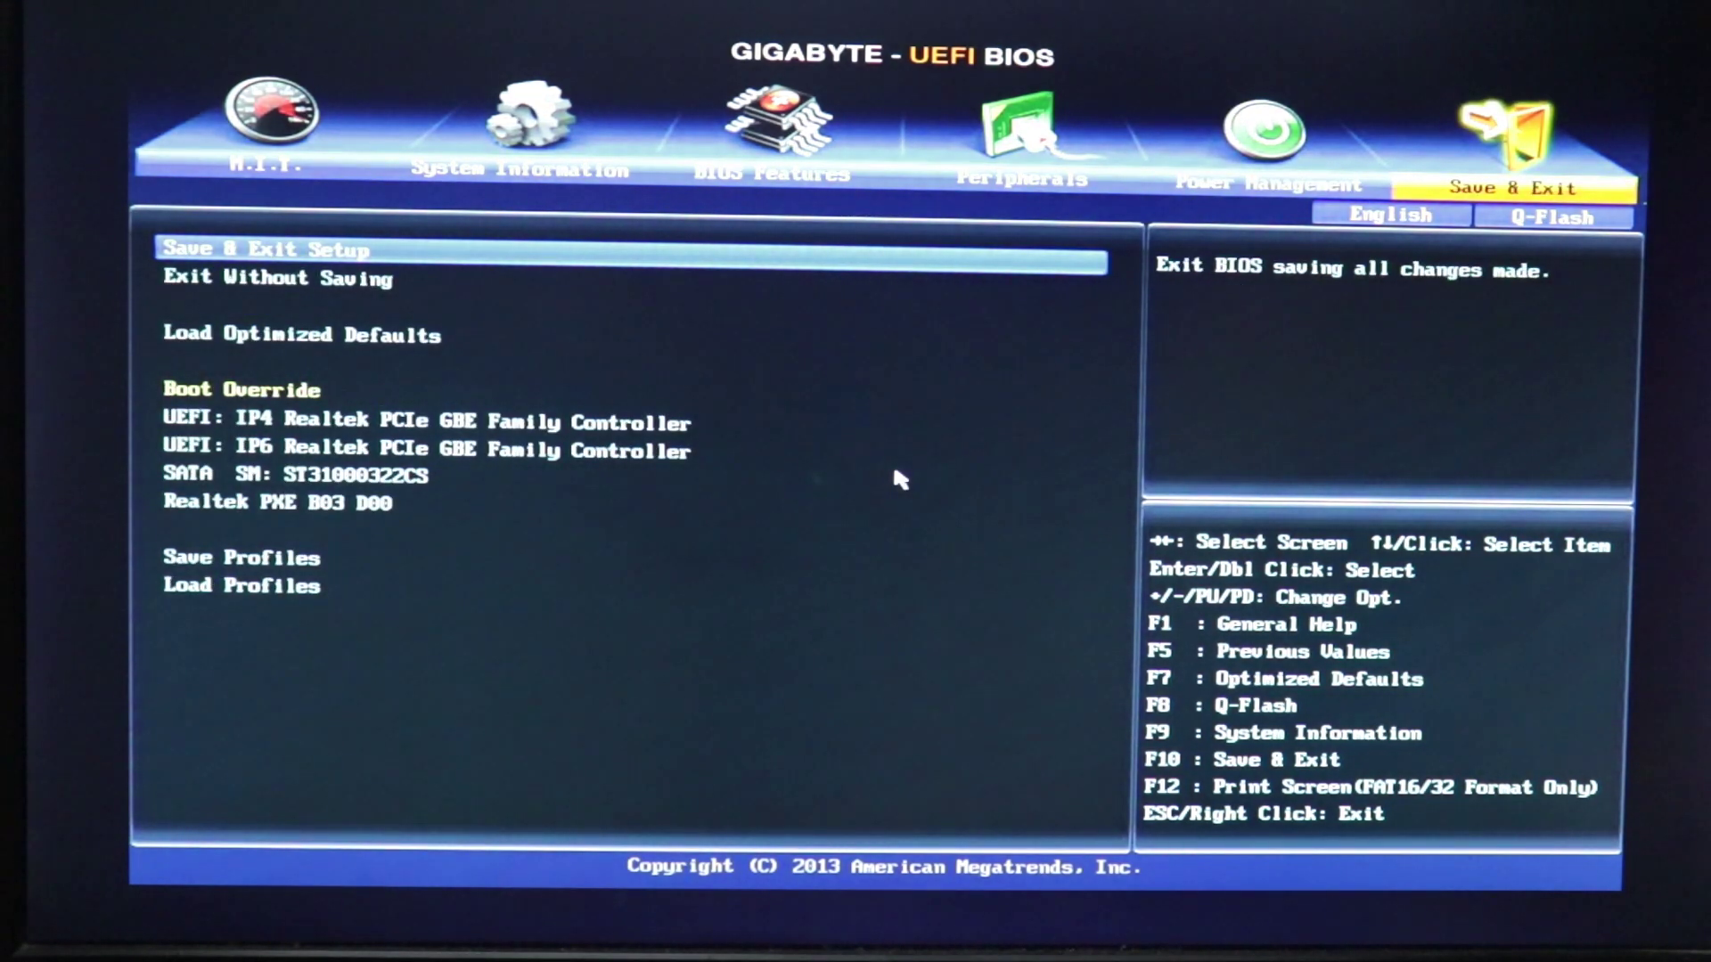
{"action": "key", "text": "Down"}
{"action": "key", "text": "Down"}
{"action": "key", "text": "Down"}
{"action": "key", "text": "Down"}
{"action": "key", "text": "Down"}
{"action": "key", "text": "Down"}
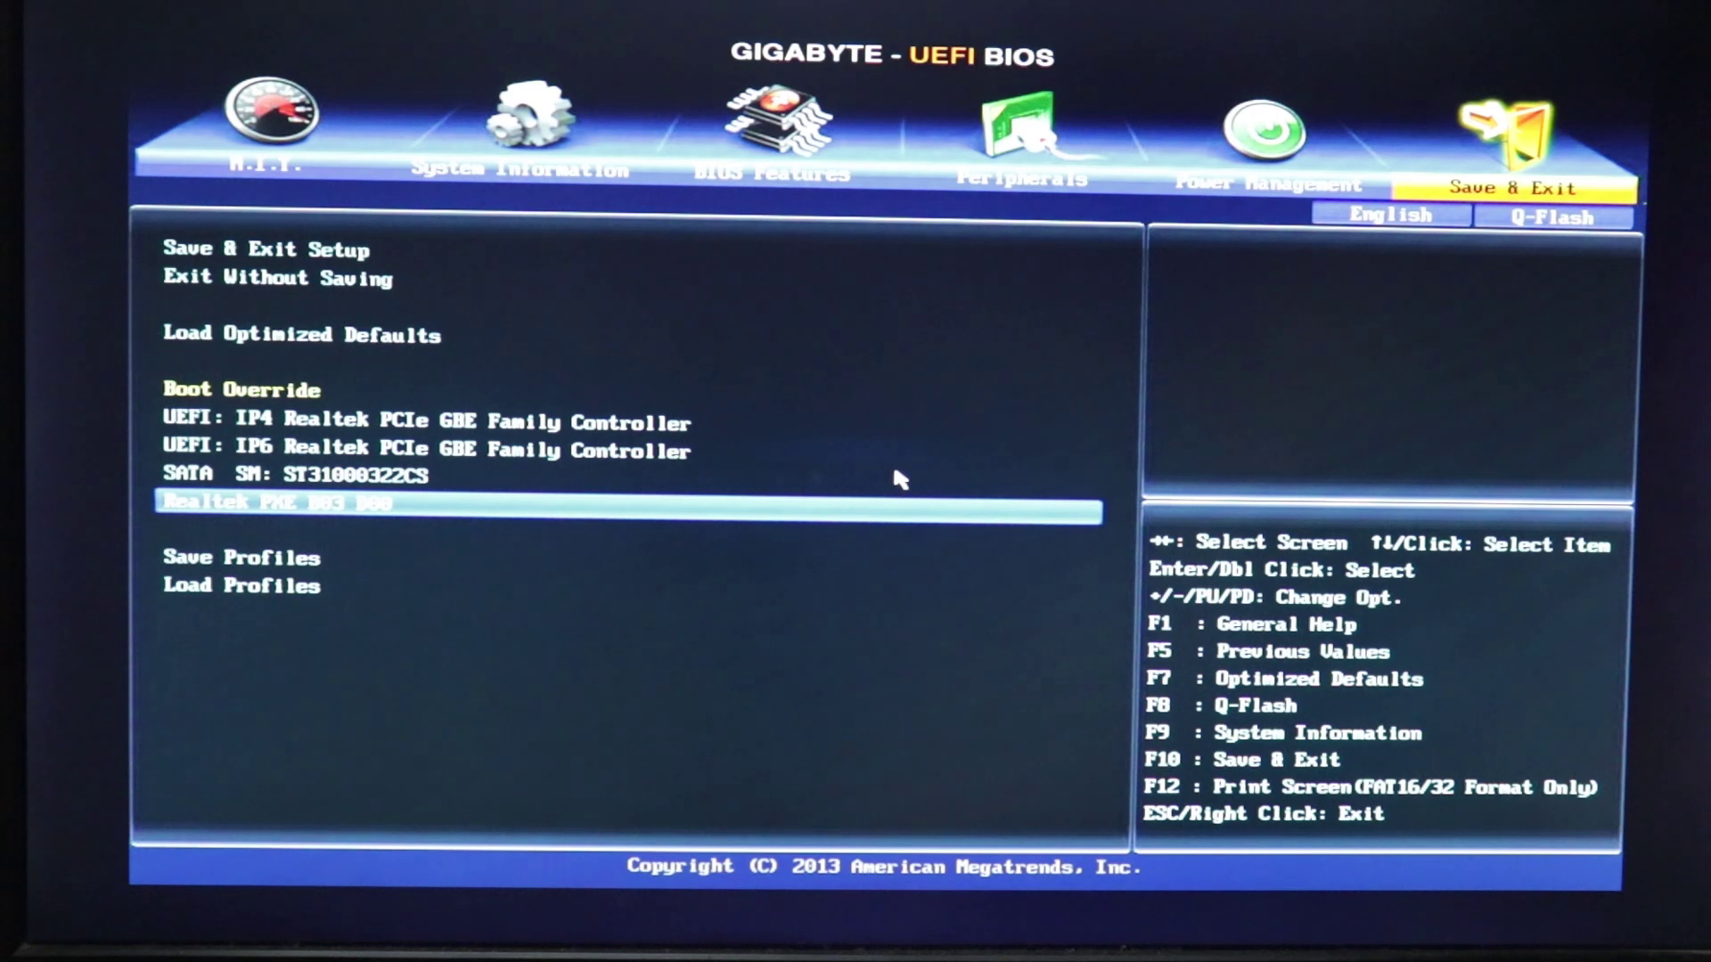
{"action": "key", "text": "Return"}
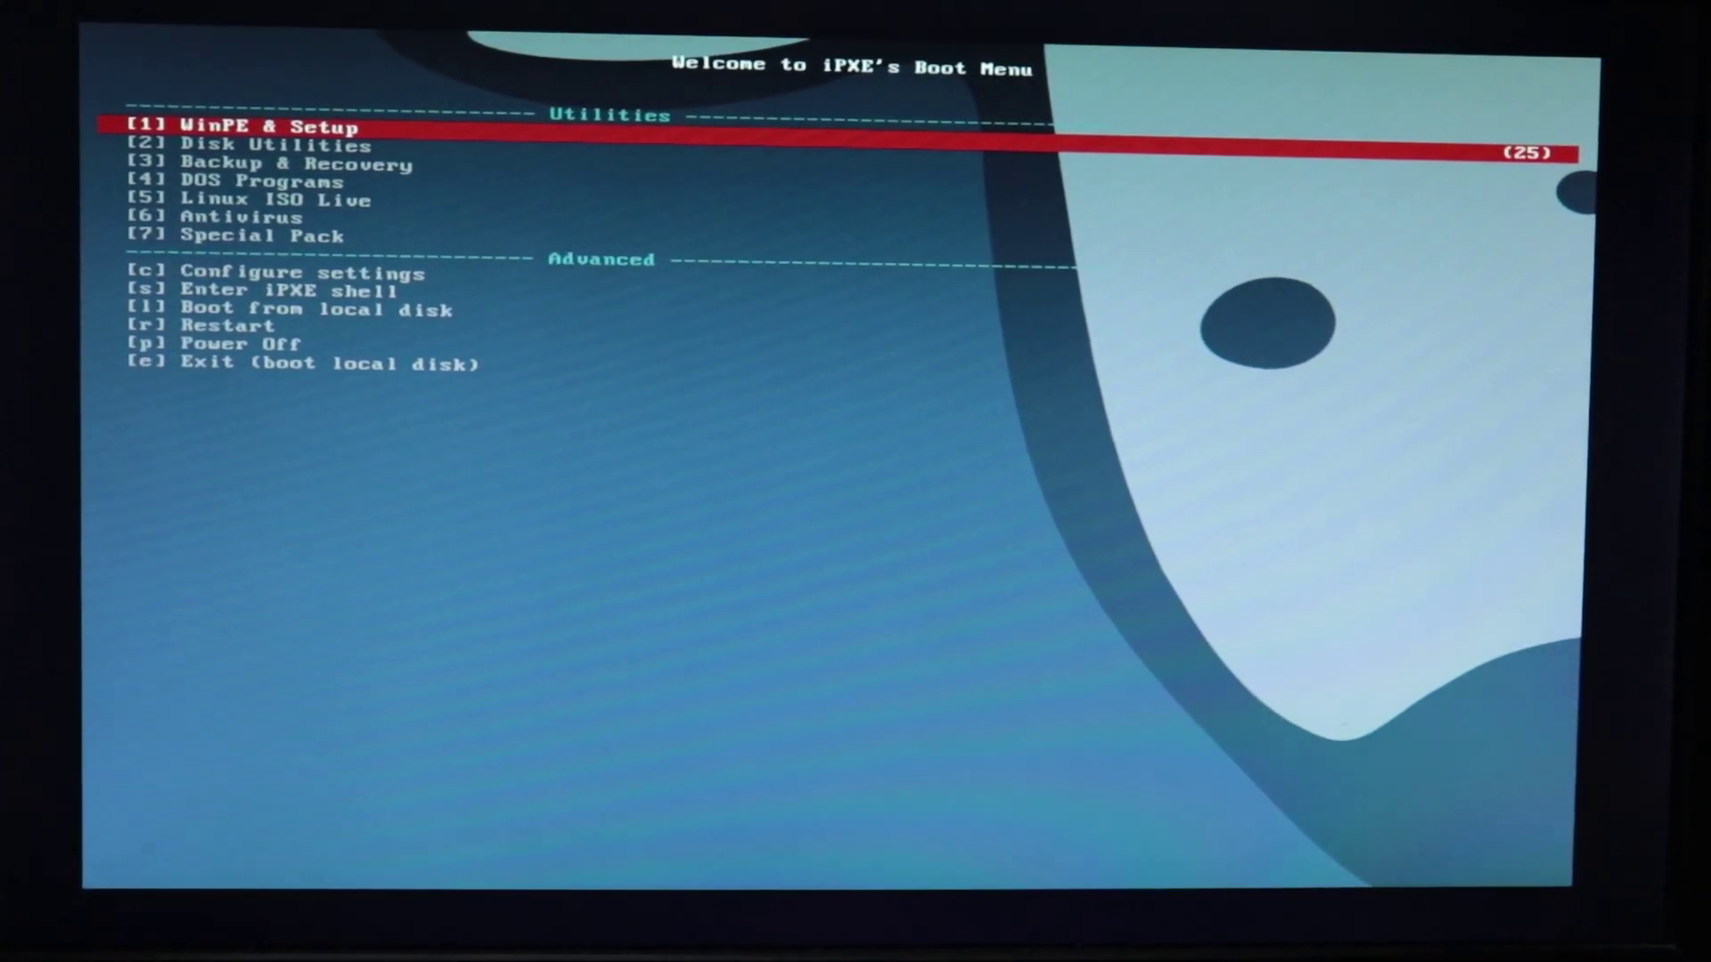
Step: Halt the iPXE countdown, browse the menu categories, and enter the [1] WinPE & Setup submenu
{"action": "key", "text": "Down"}
{"action": "key", "text": "Up"}
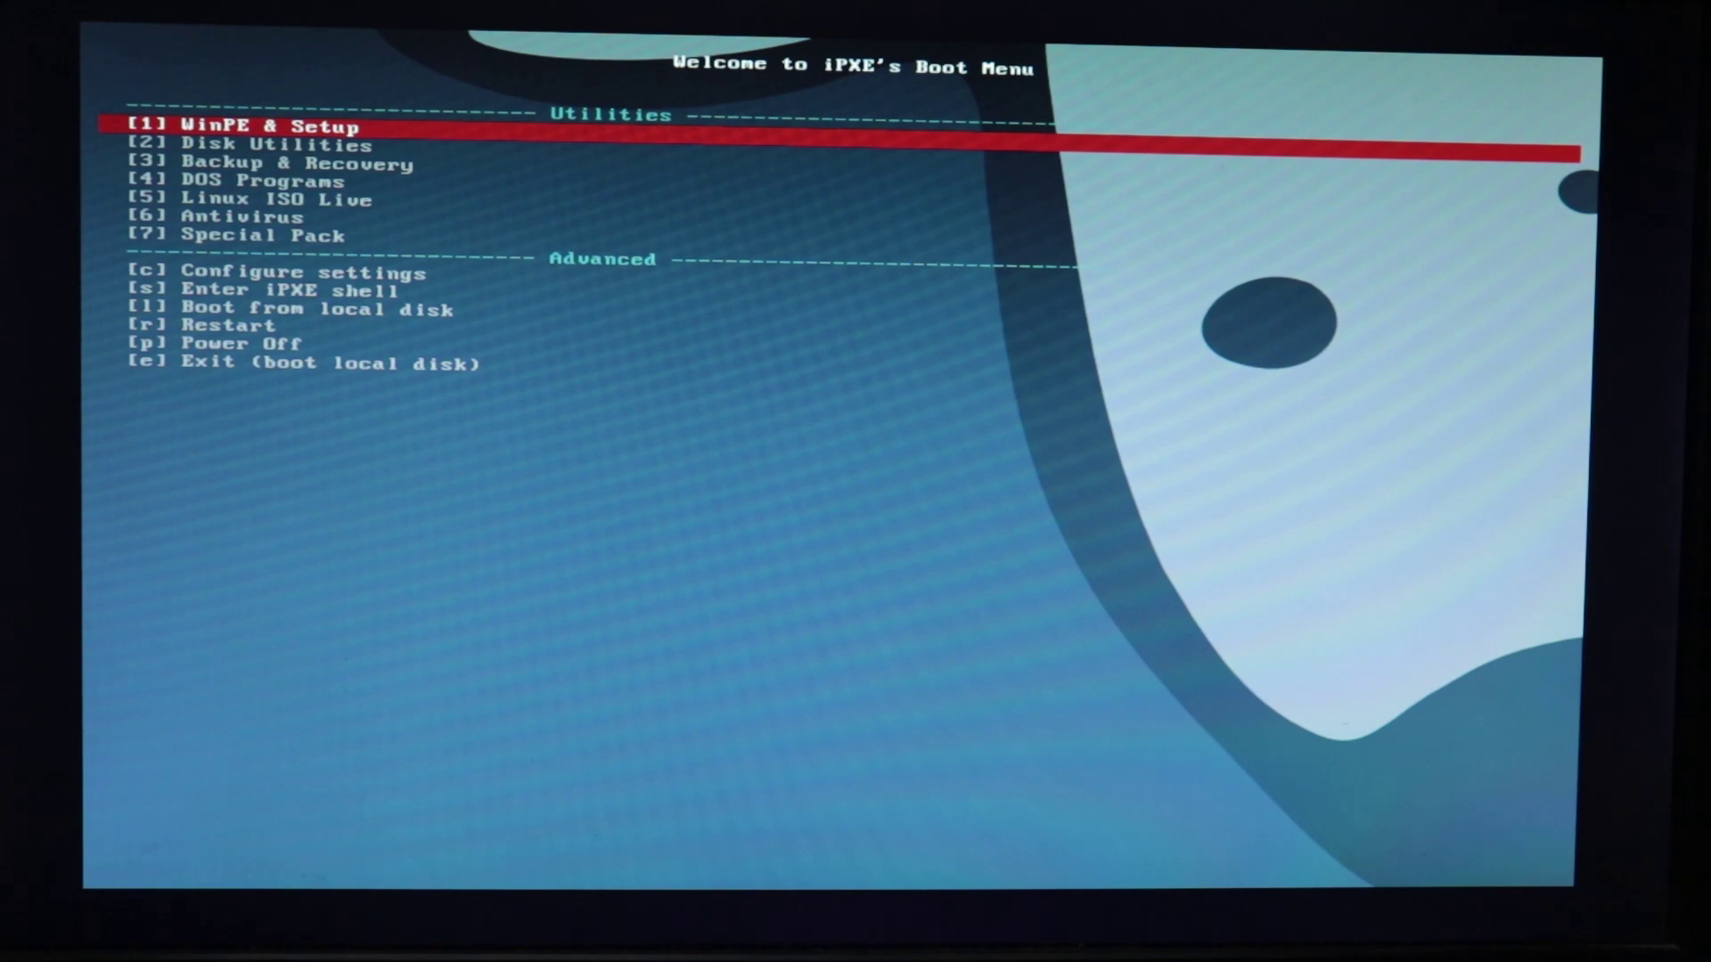
{"action": "key", "text": "Down"}
{"action": "key", "text": "Down"}
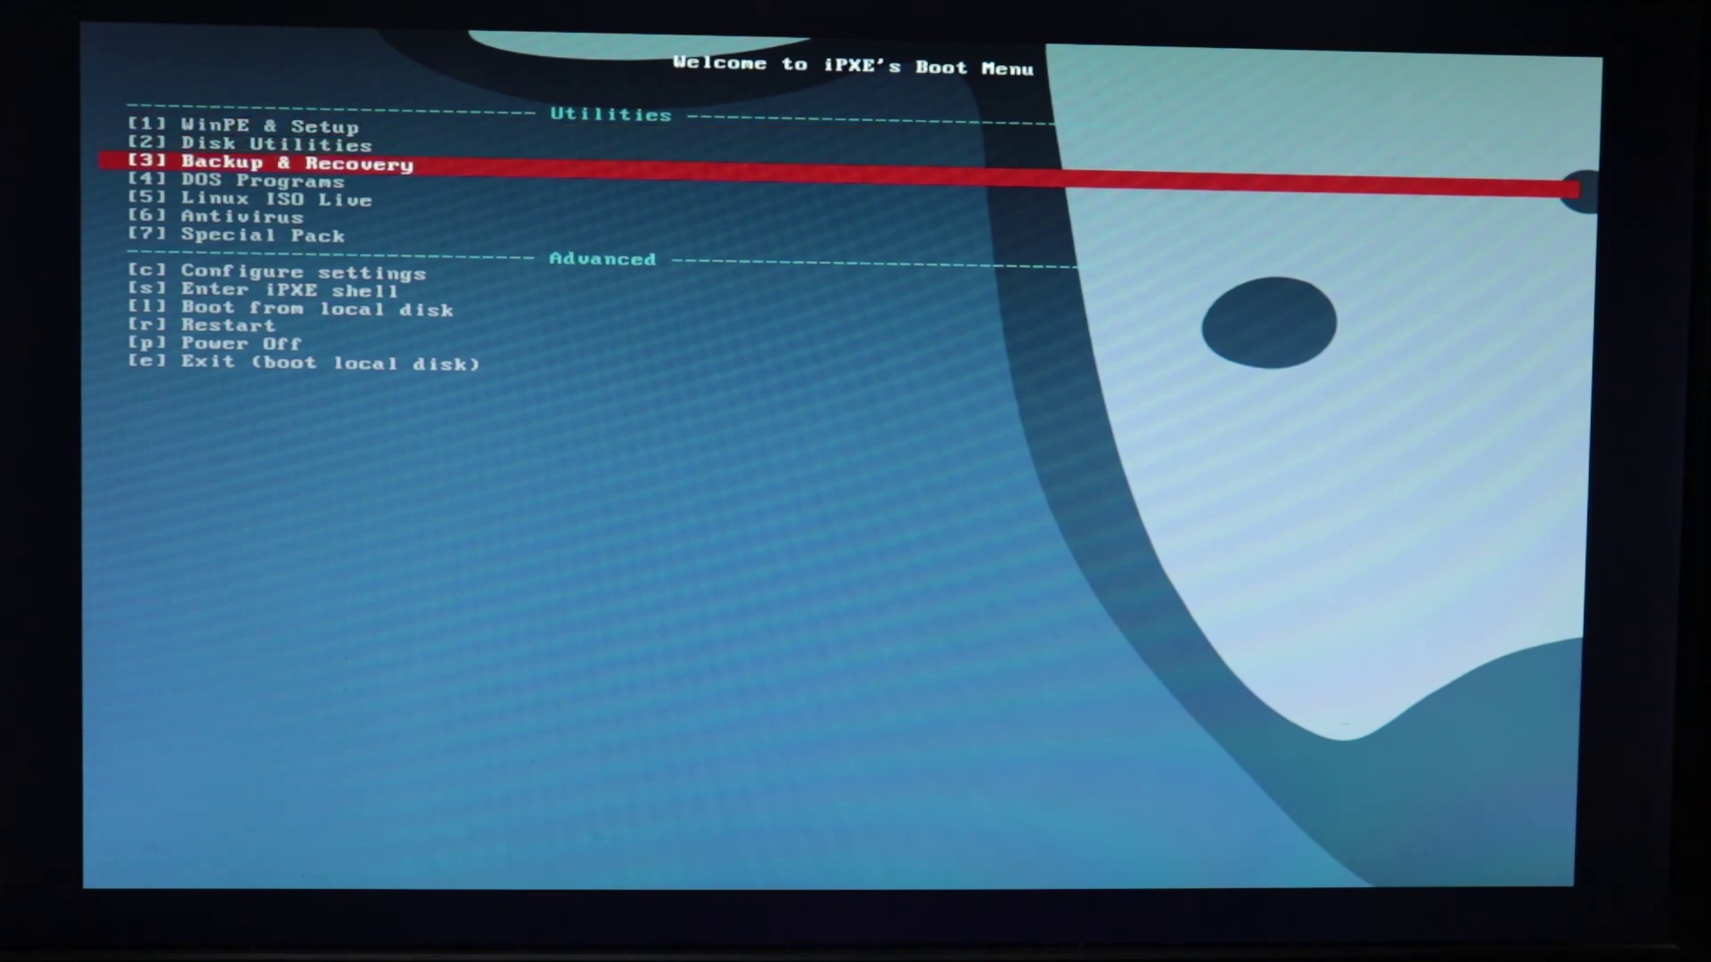
{"action": "key", "text": "Down"}
{"action": "key", "text": "Down"}
{"action": "key", "text": "Down"}
{"action": "key", "text": "Down"}
{"action": "key", "text": "Up"}
{"action": "key", "text": "Up"}
{"action": "key", "text": "Up"}
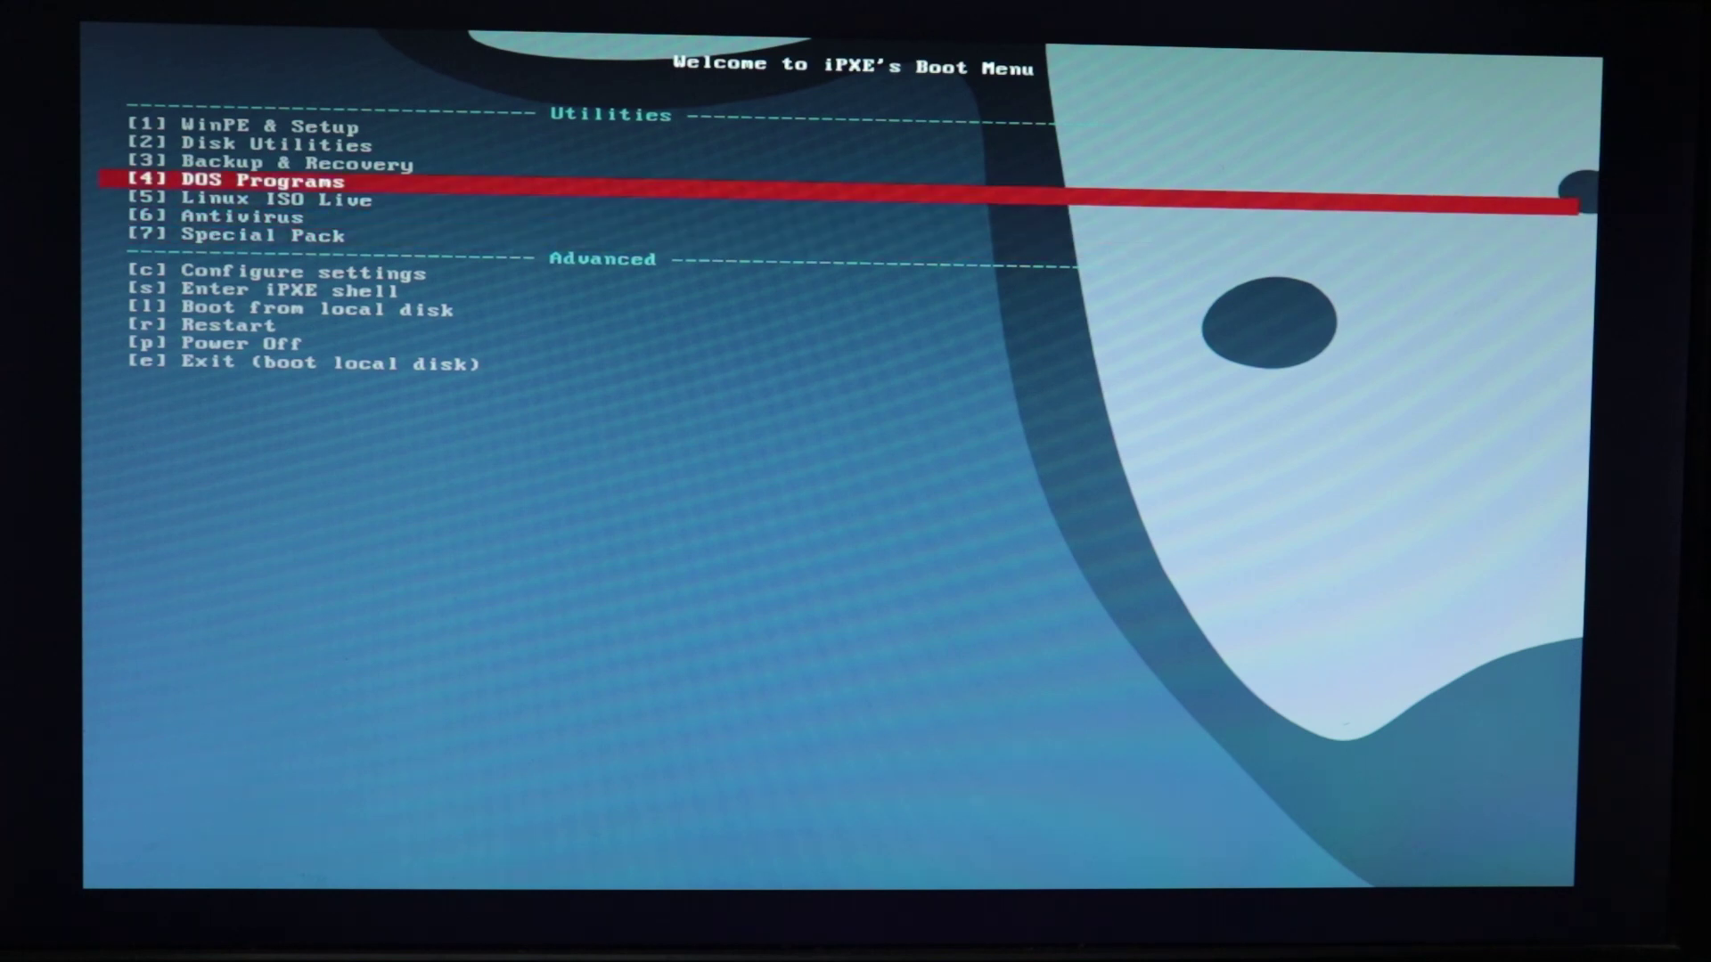
{"action": "key", "text": "Up"}
{"action": "key", "text": "Up"}
{"action": "key", "text": "Up"}
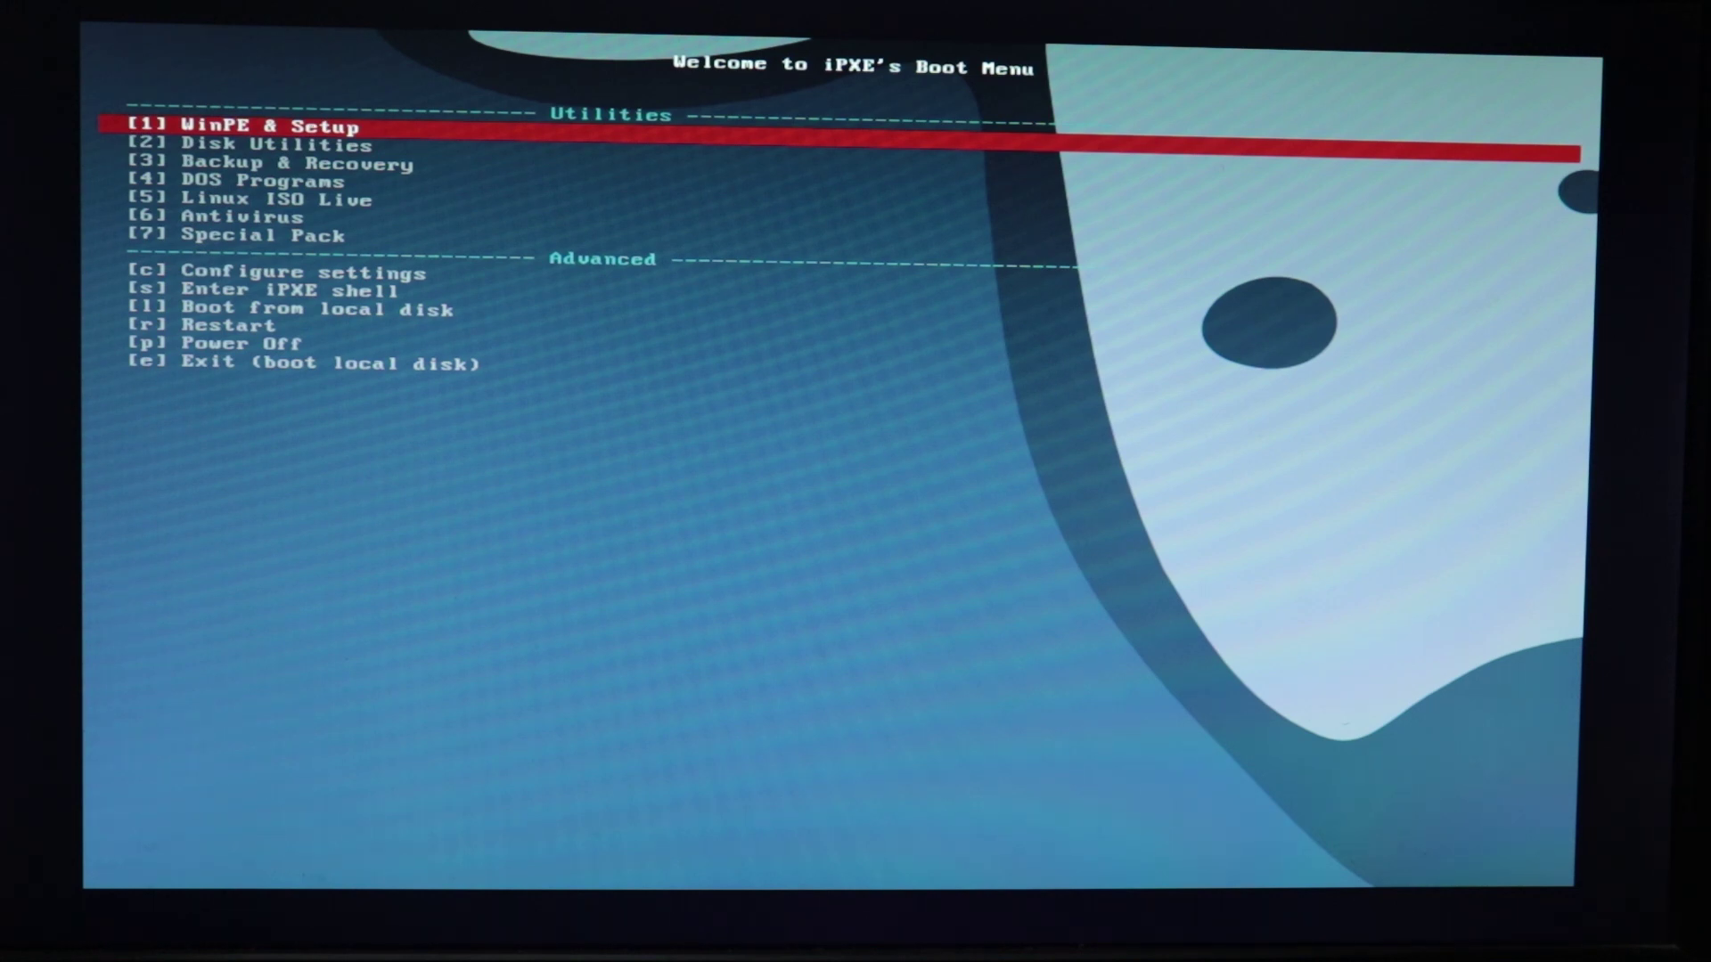
{"action": "key", "text": "Return"}
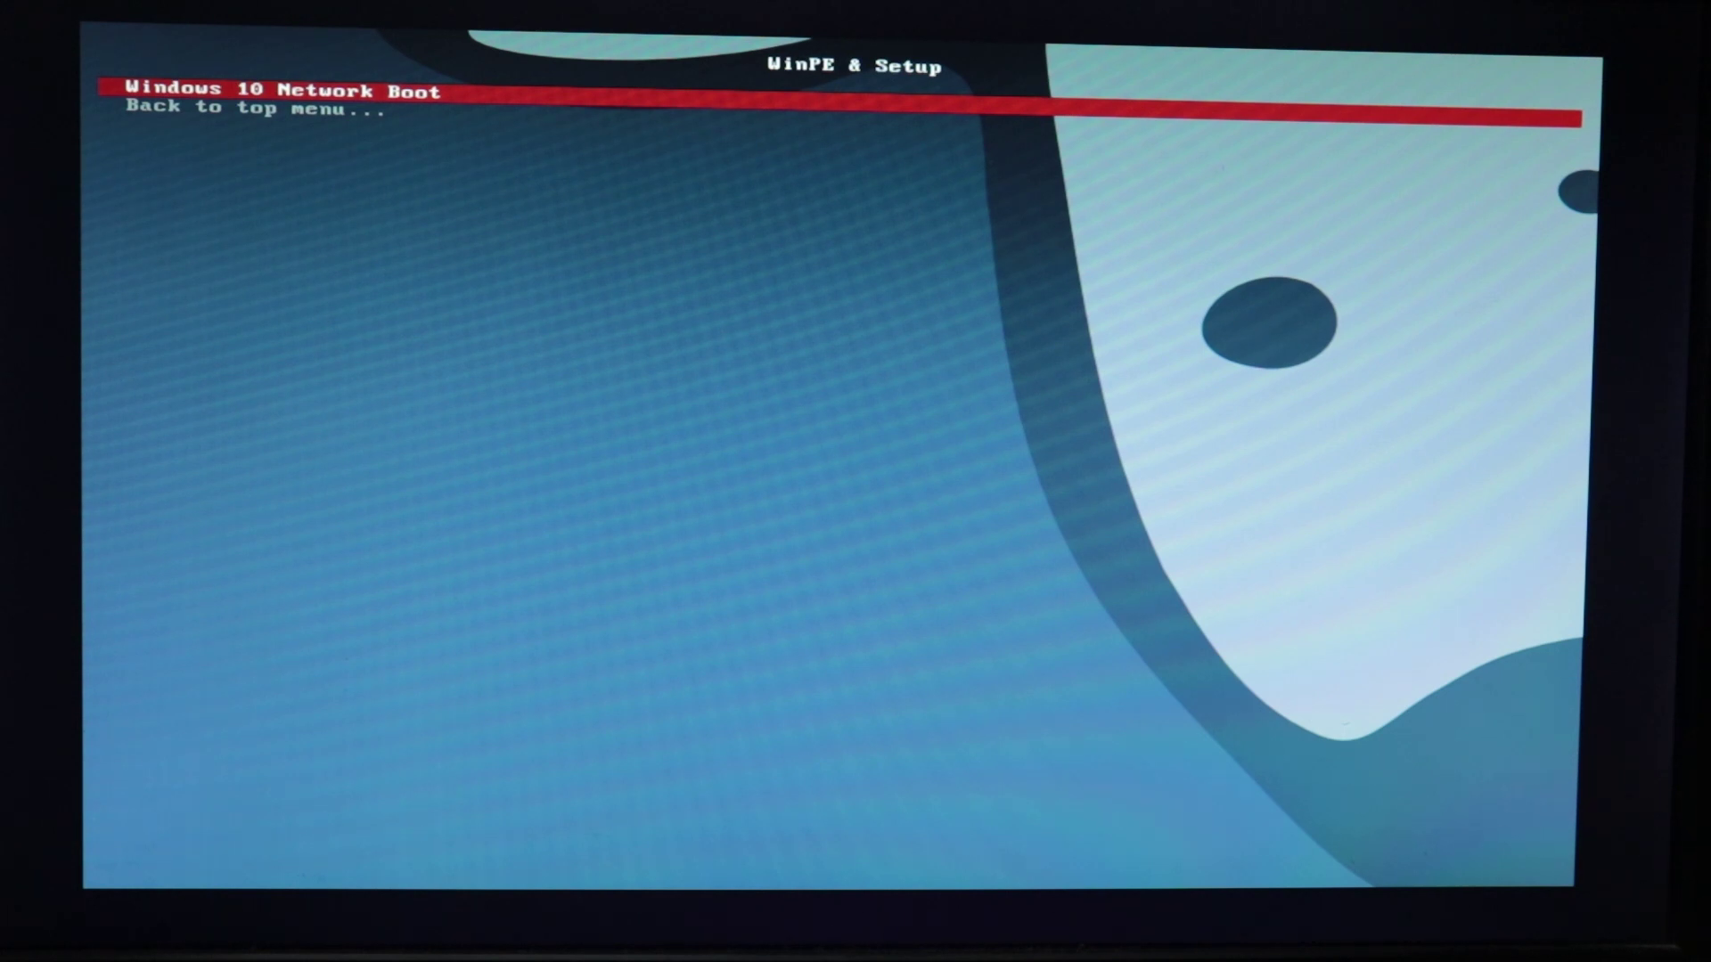
Step: Launch Windows 10 Network Boot and wait for boot.wim to load and the Network Path prompt to appear
{"action": "key", "text": "Return"}
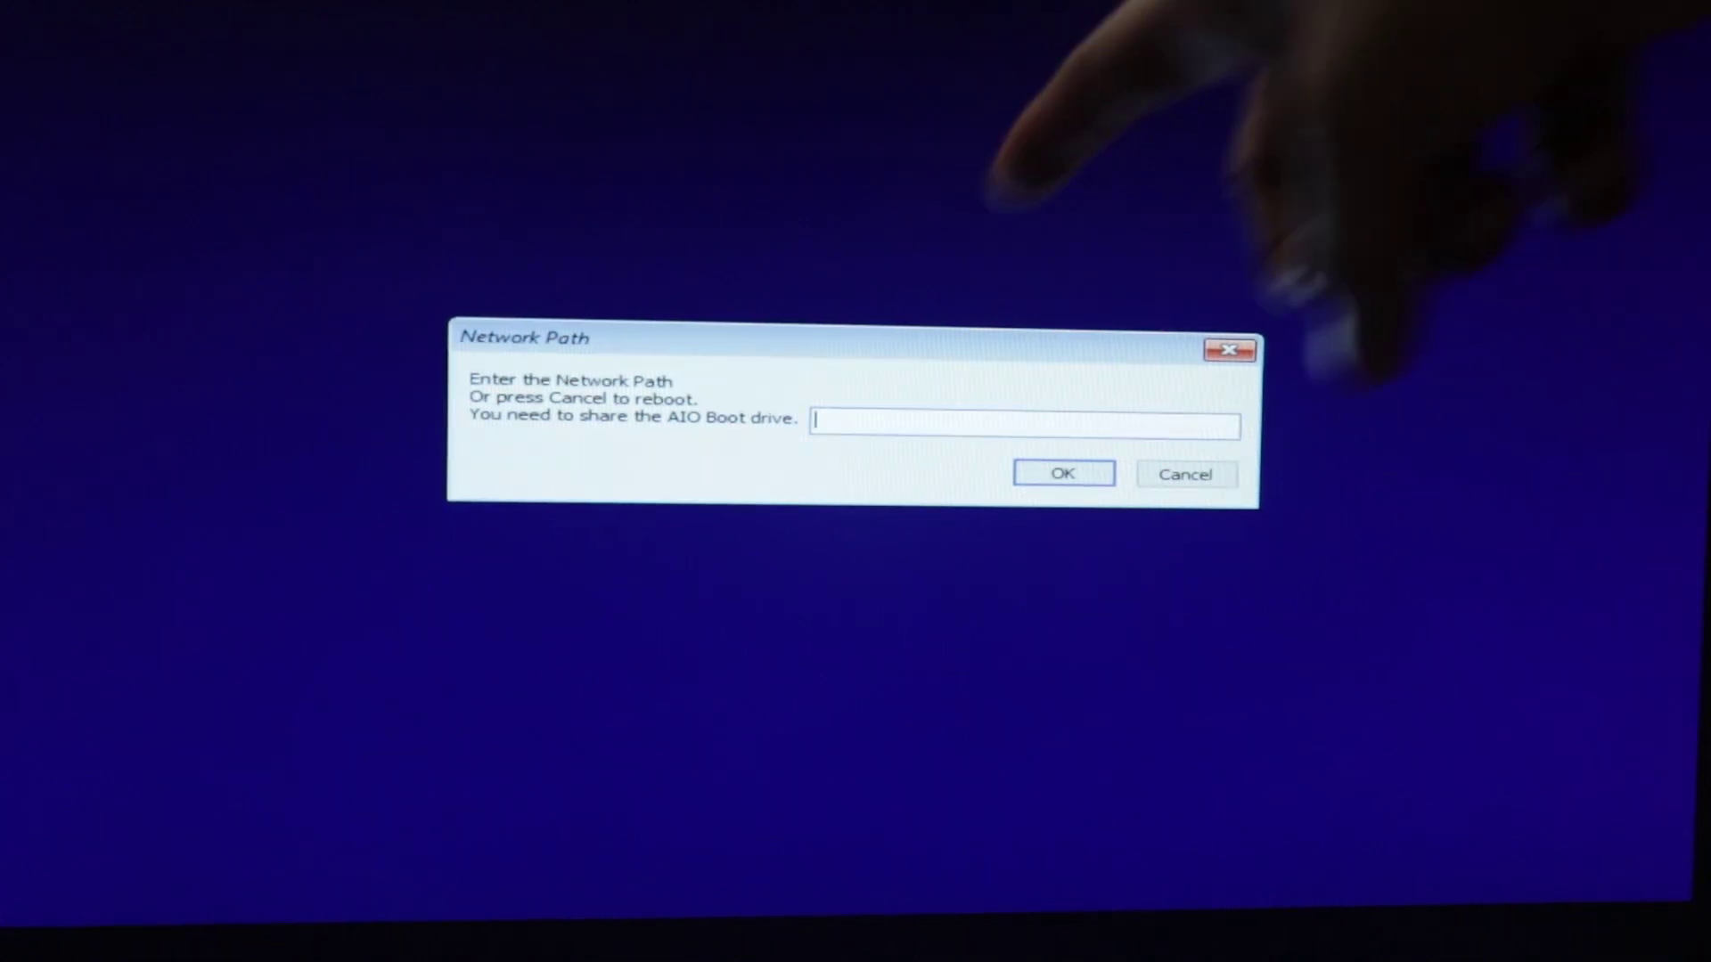
Step: Enter the shared drive path \Desktop-eordr9, then submit the sharing PC's network user name
{"action": "type", "text": "\\Desktop-eordr9\\e"}
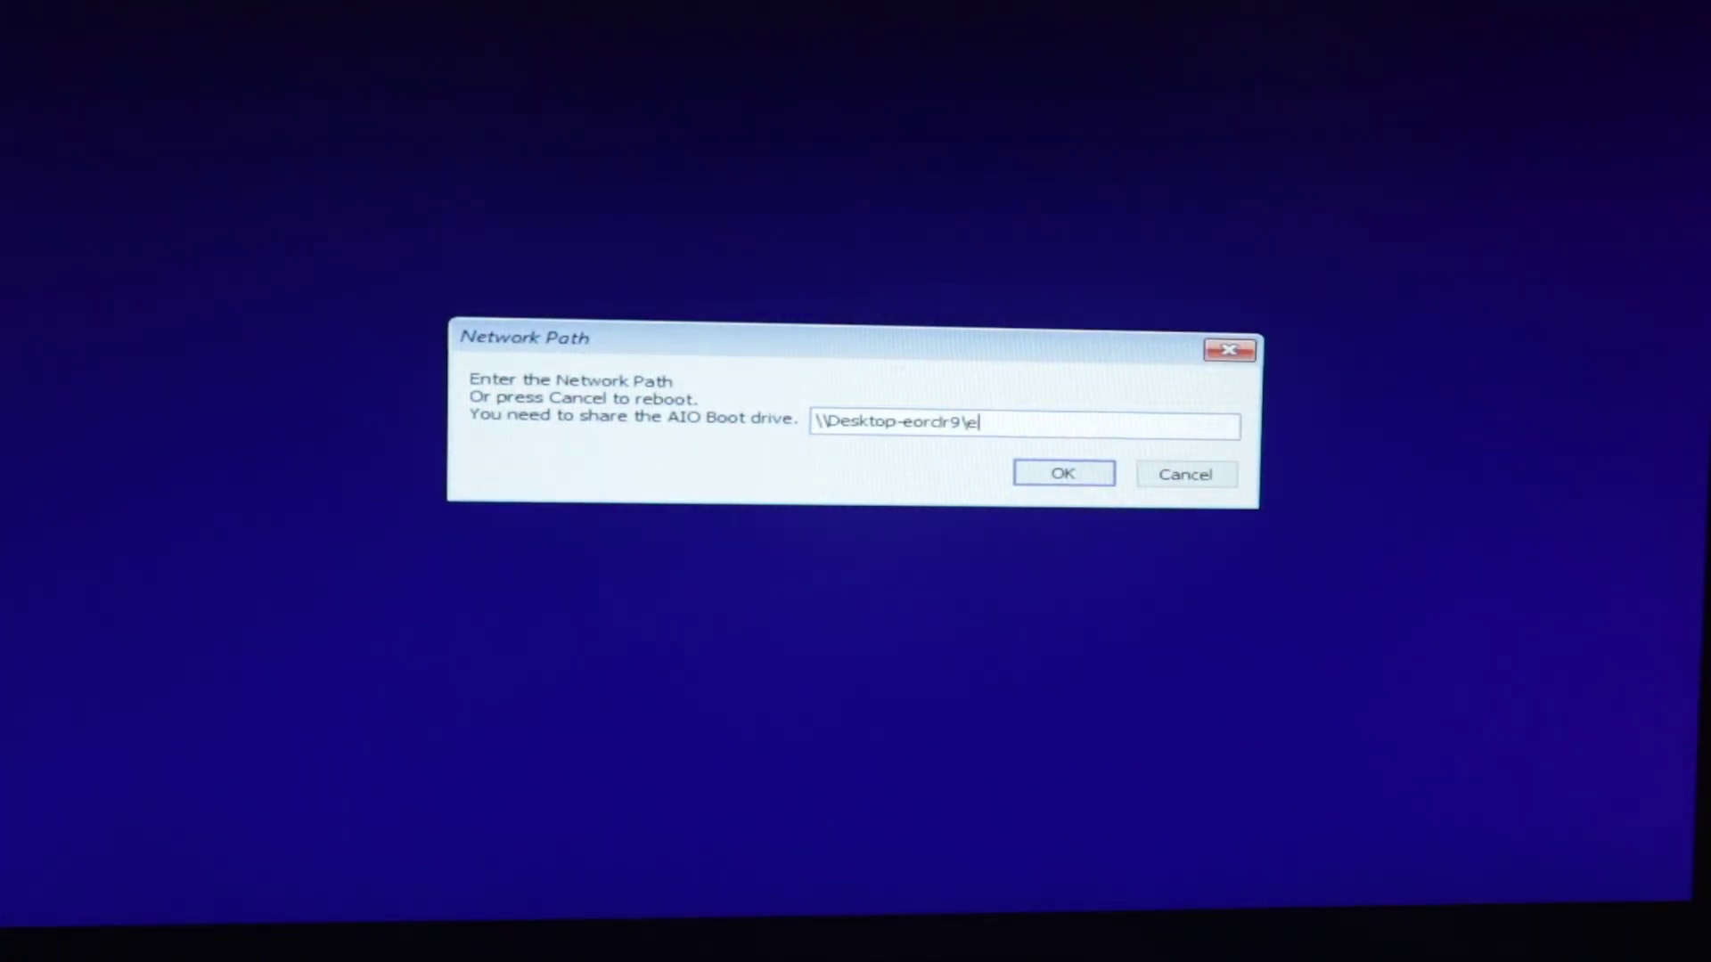
{"action": "key", "text": "Return"}
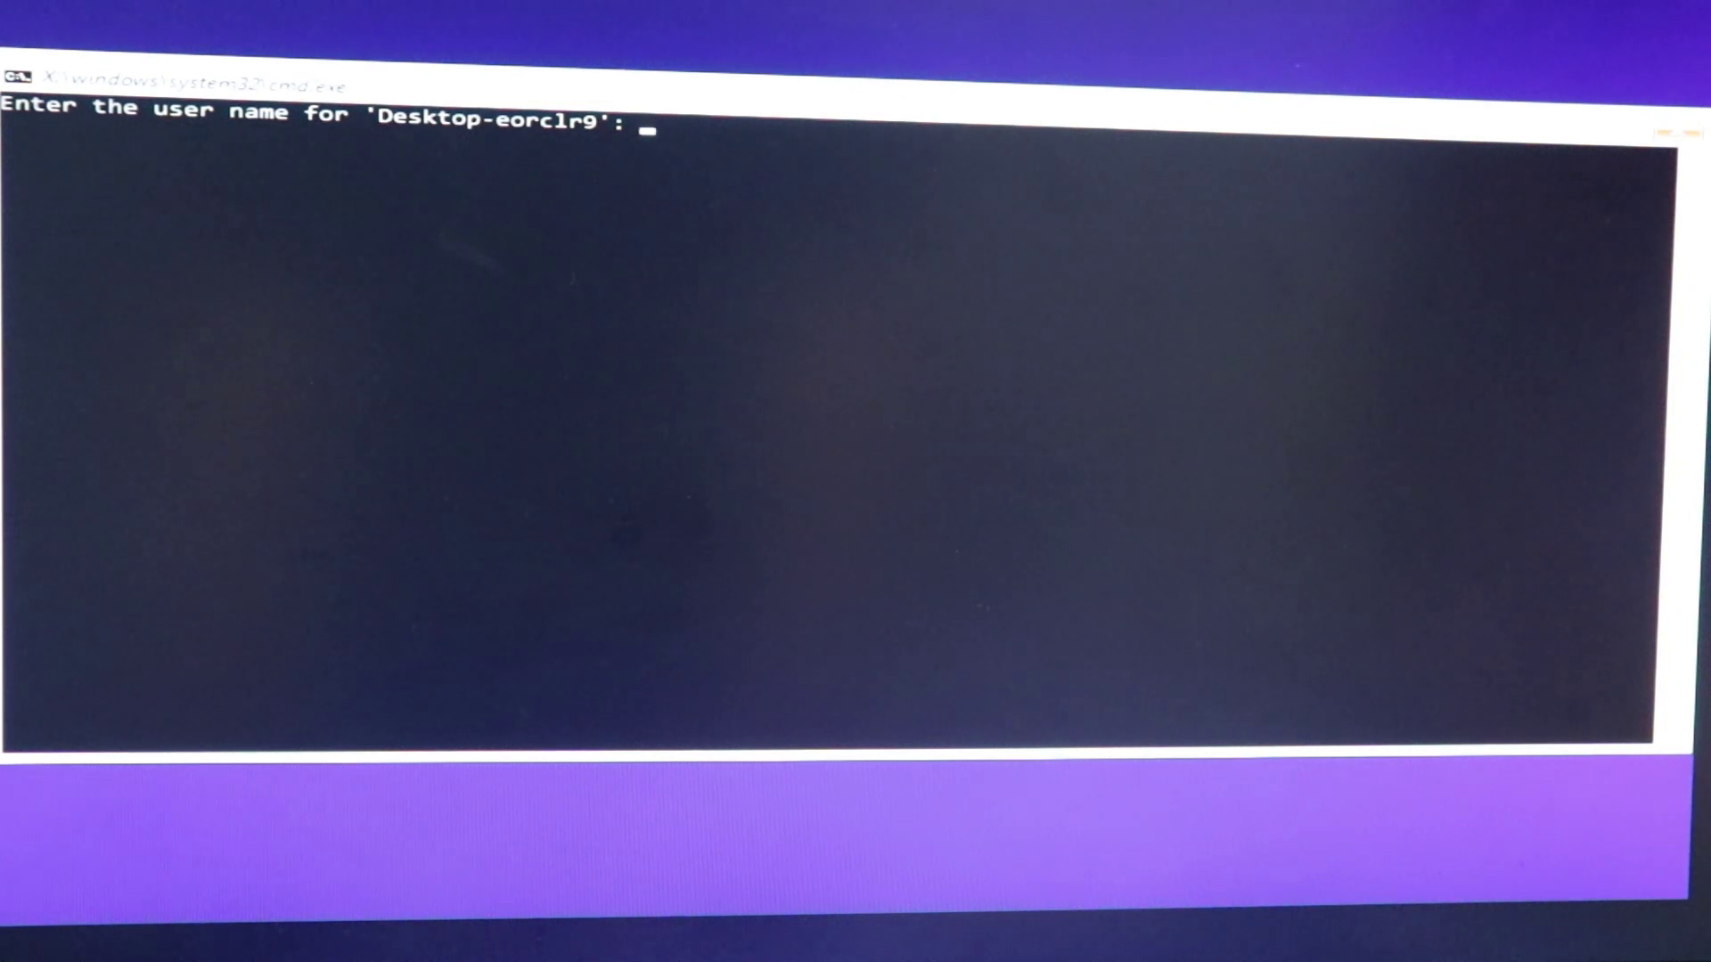
{"action": "type", "text": "Adams Tech Guide"}
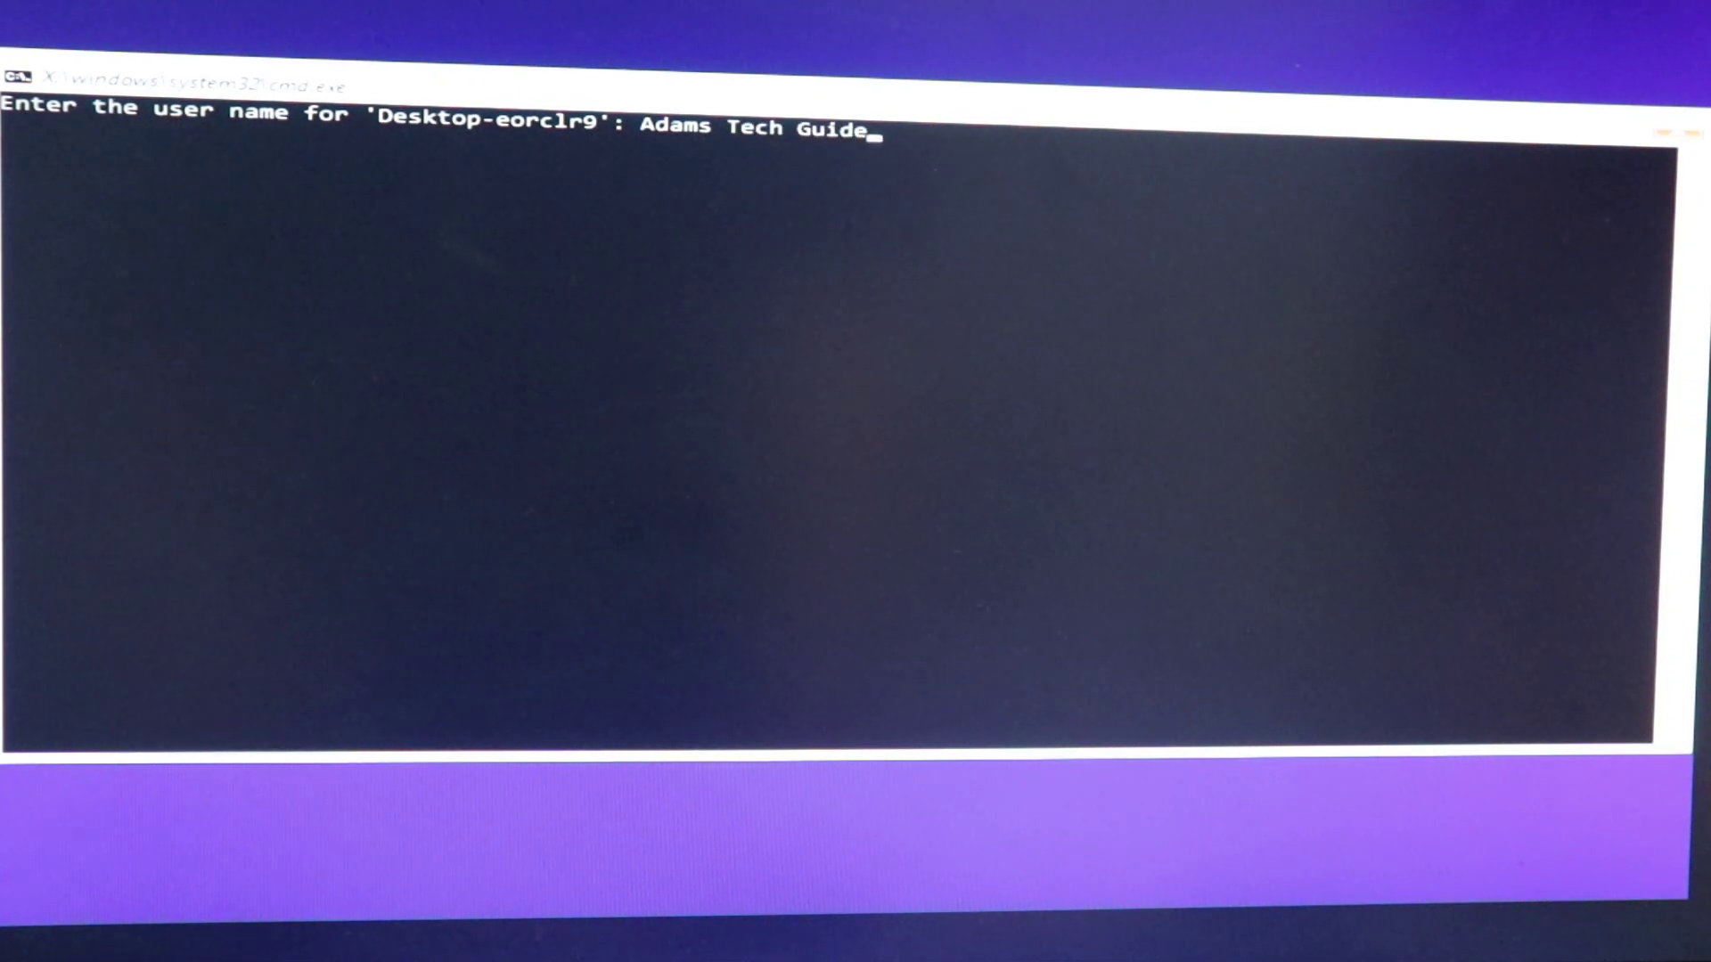
{"action": "key", "text": "Return"}
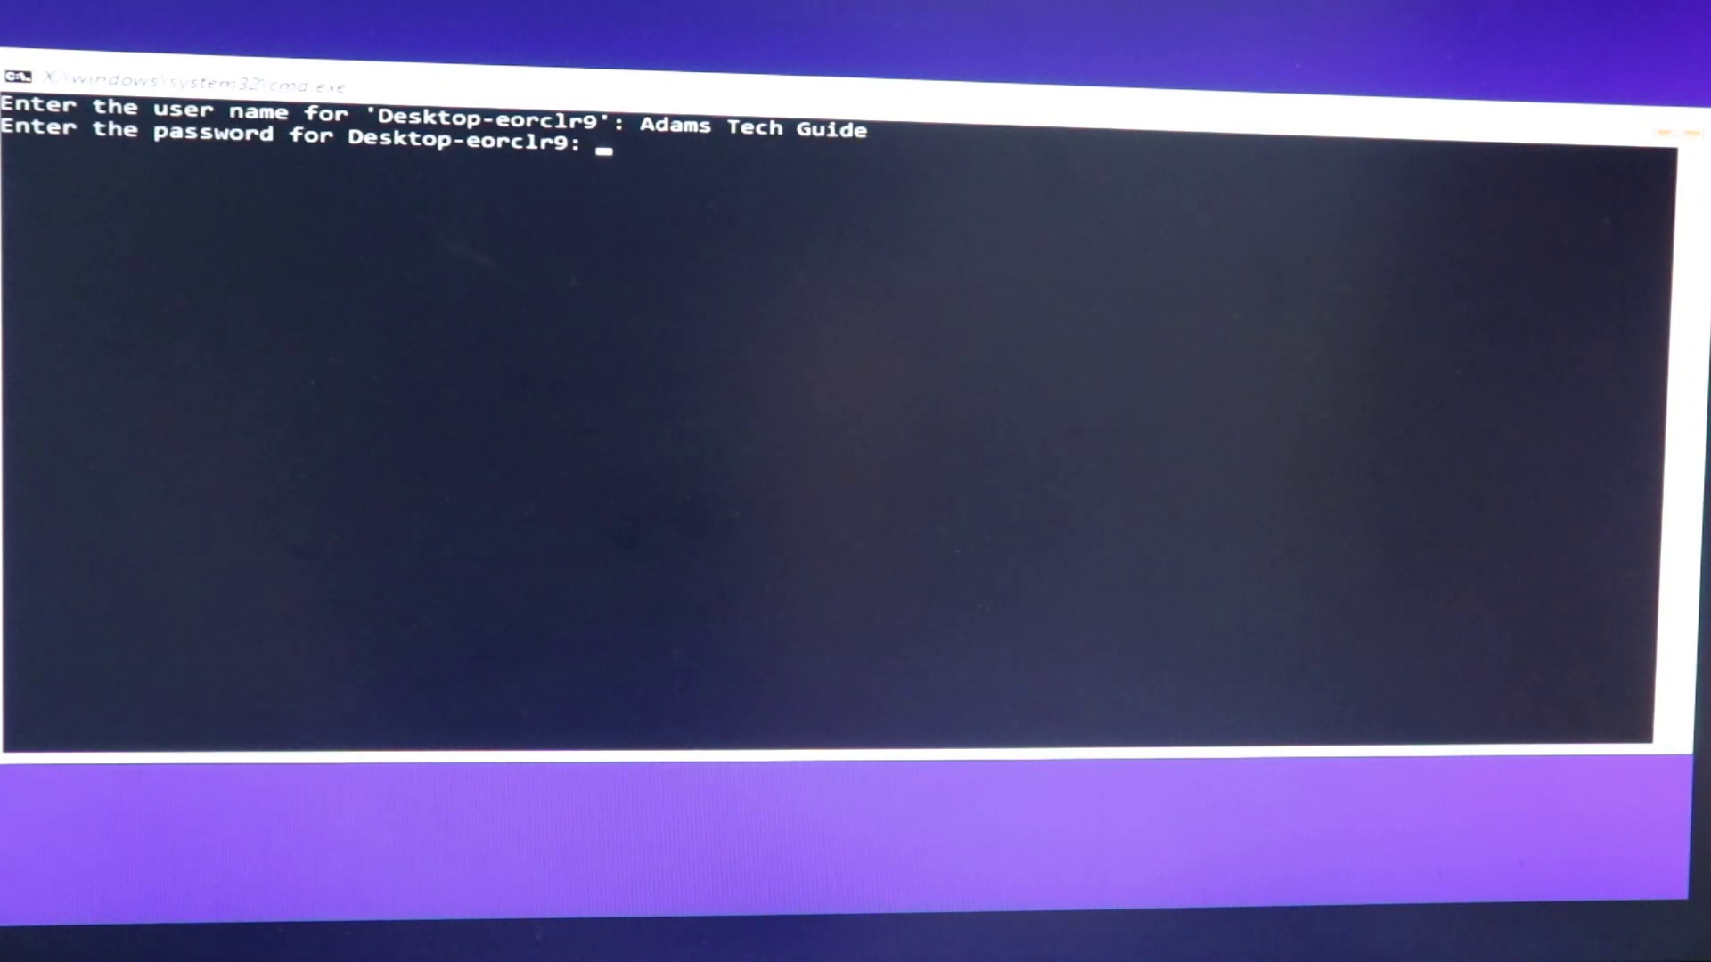
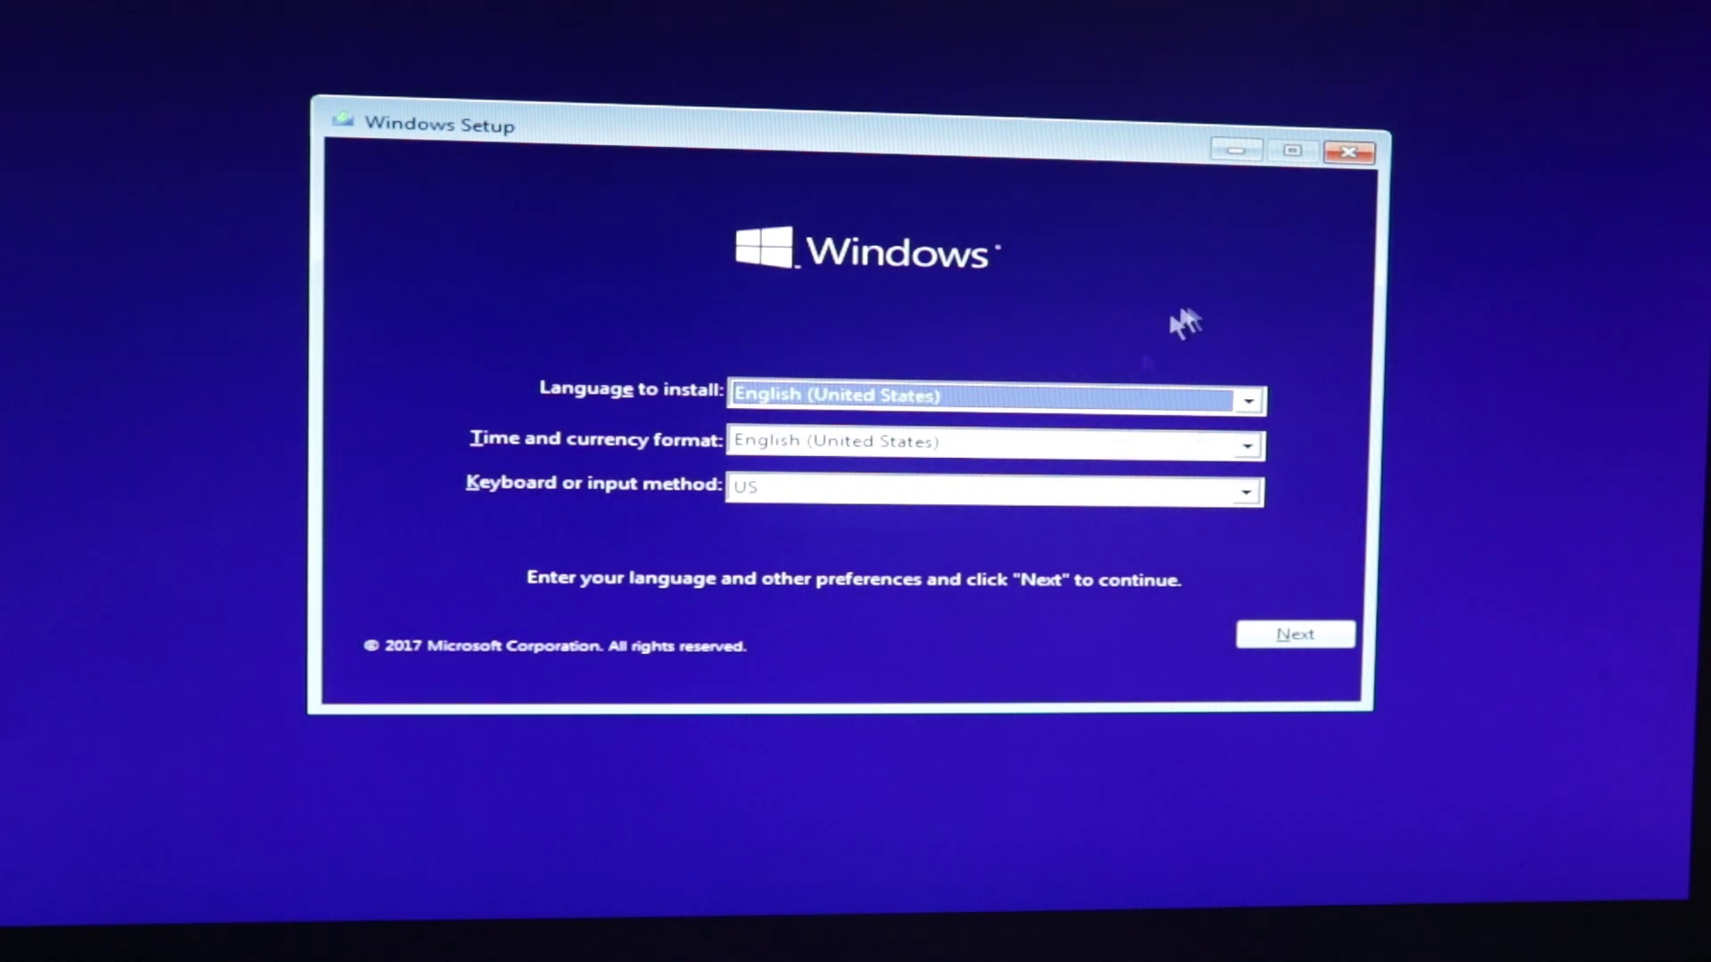
Step: Keep English (United States) language, time and keyboard defaults and choose Install now
{"action": "left_click", "coordinate": [1327, 638]}
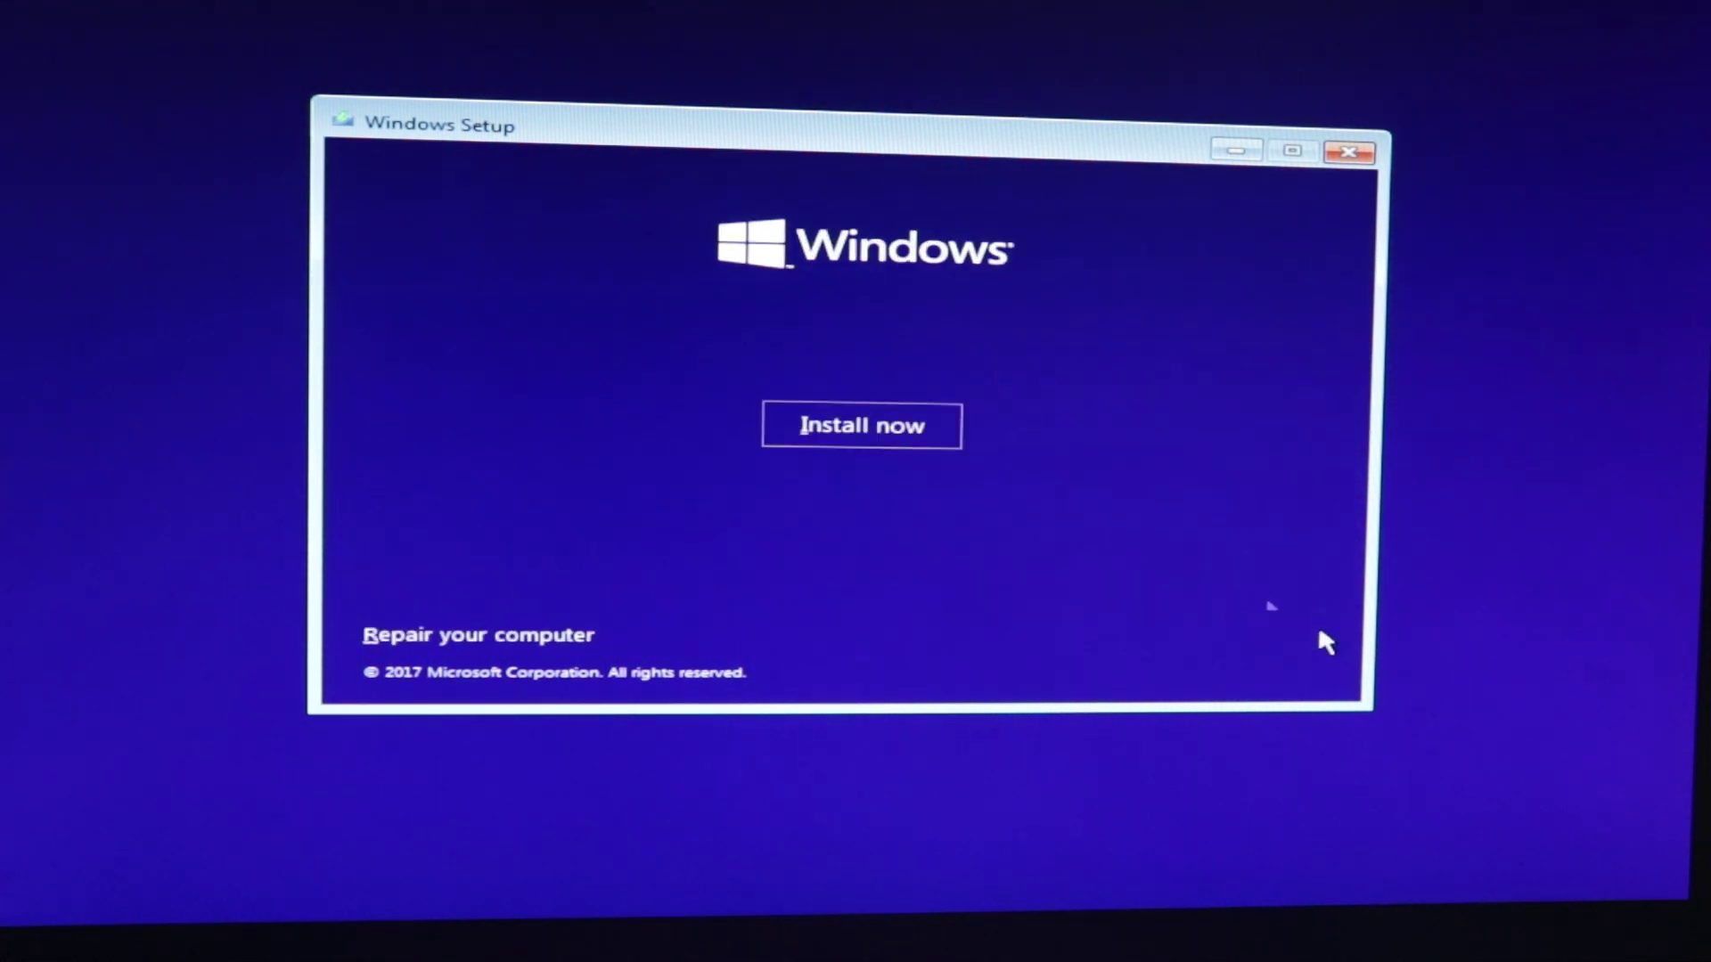
{"action": "left_click", "coordinate": [886, 429]}
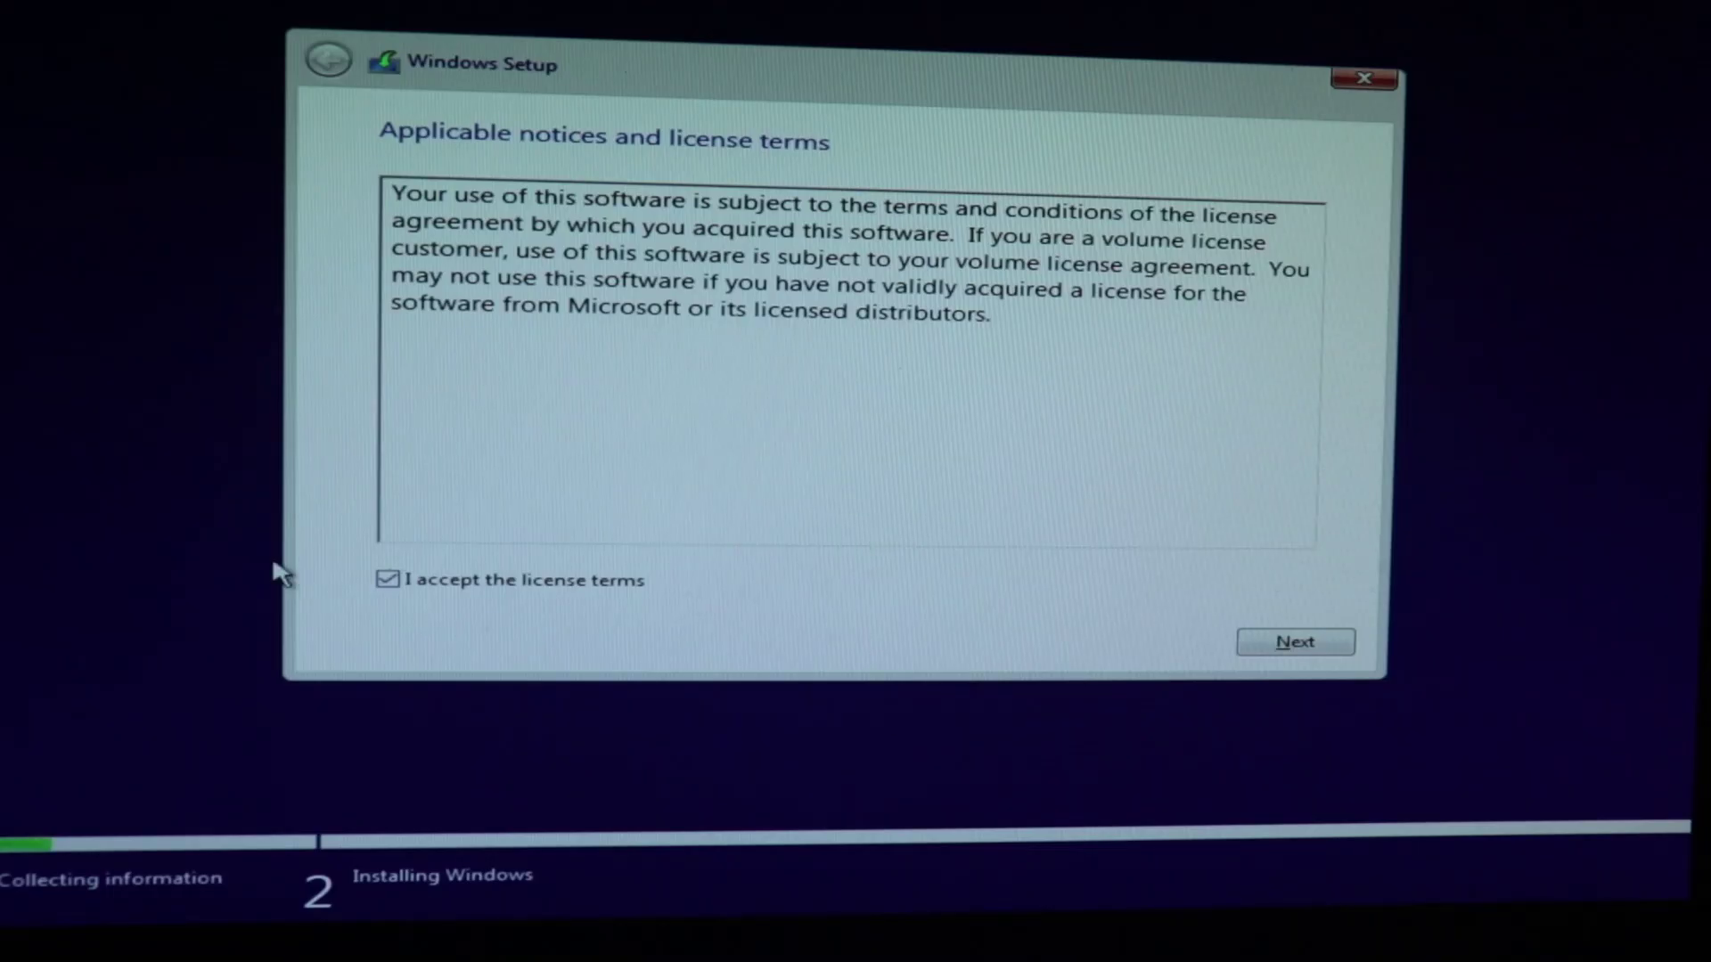
Step: Accept the license, choose Custom: Install Windows only, and install onto Drive 0 Partition 2 (300.0 GB)
{"action": "left_click", "coordinate": [1262, 641]}
{"action": "left_click", "coordinate": [985, 442]}
{"action": "left_click", "coordinate": [1159, 307]}
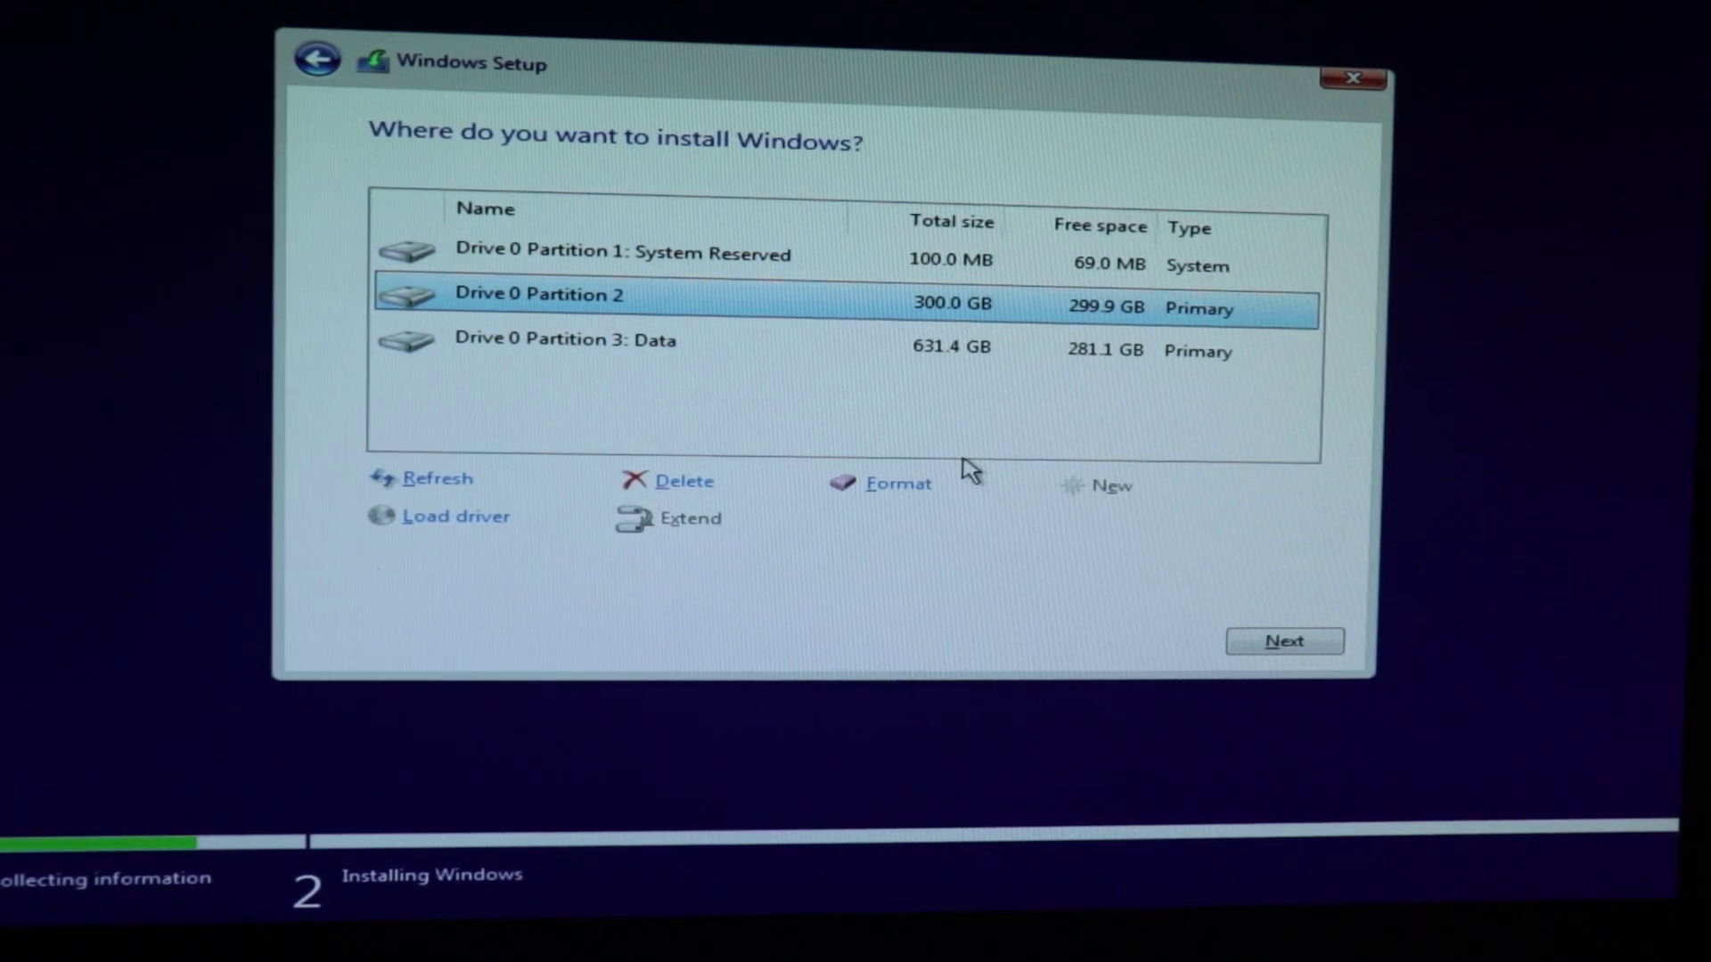
{"action": "left_click", "coordinate": [1274, 642]}
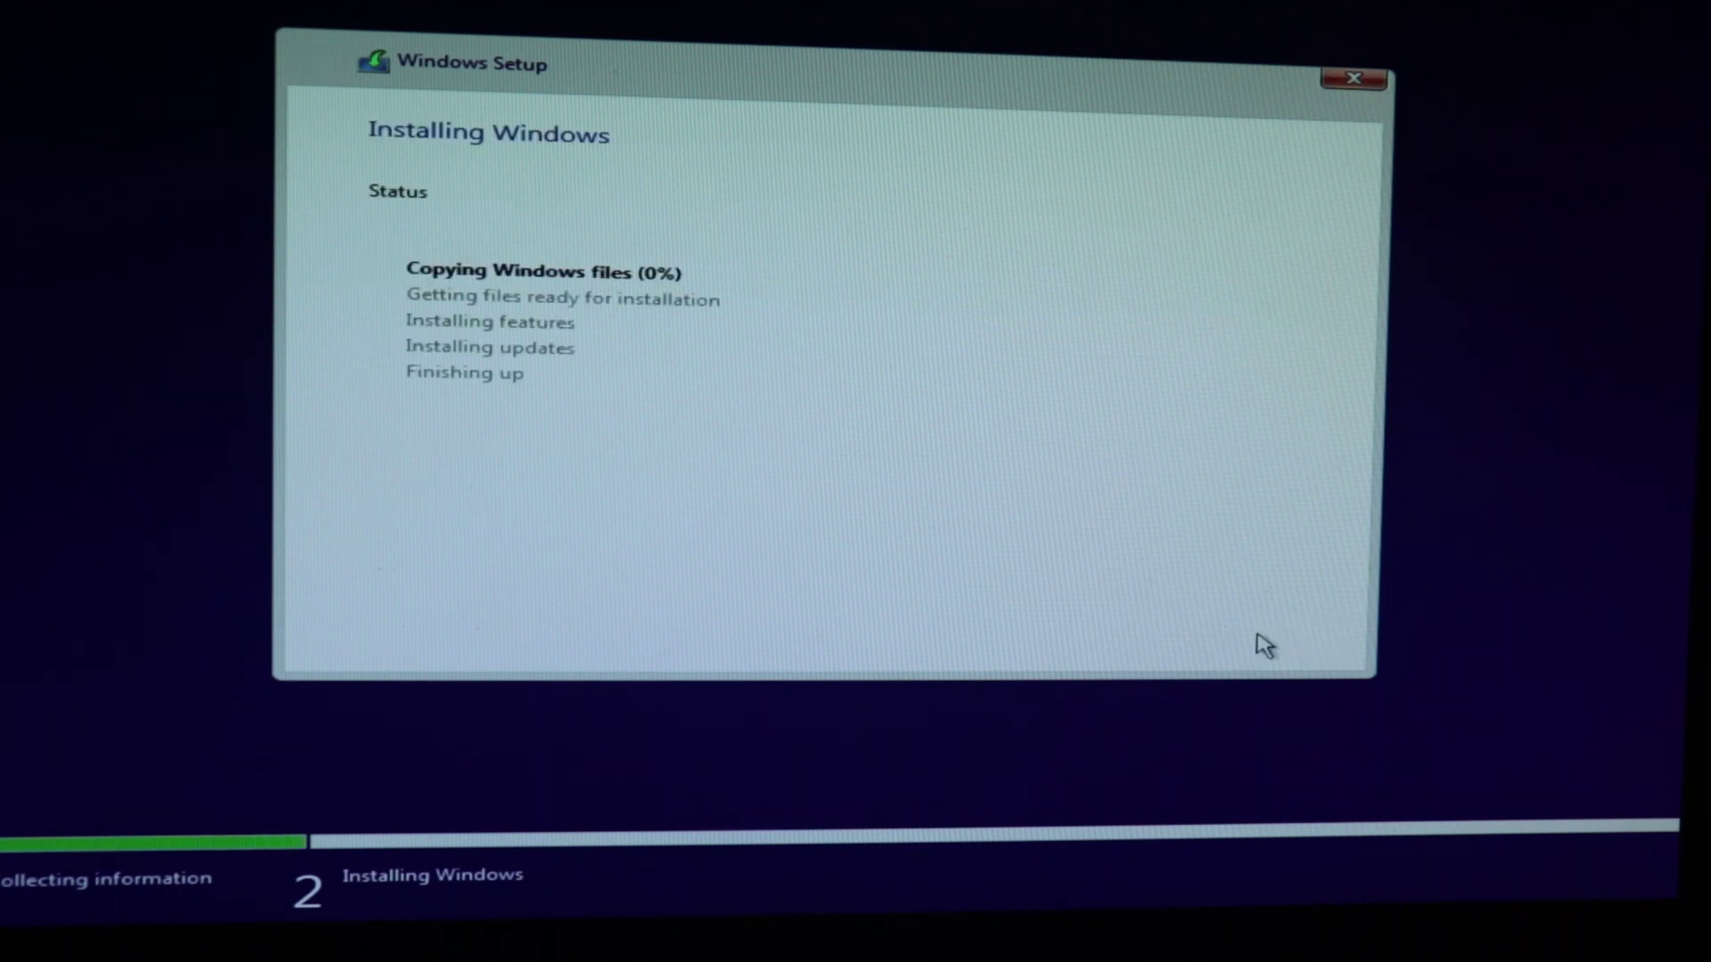